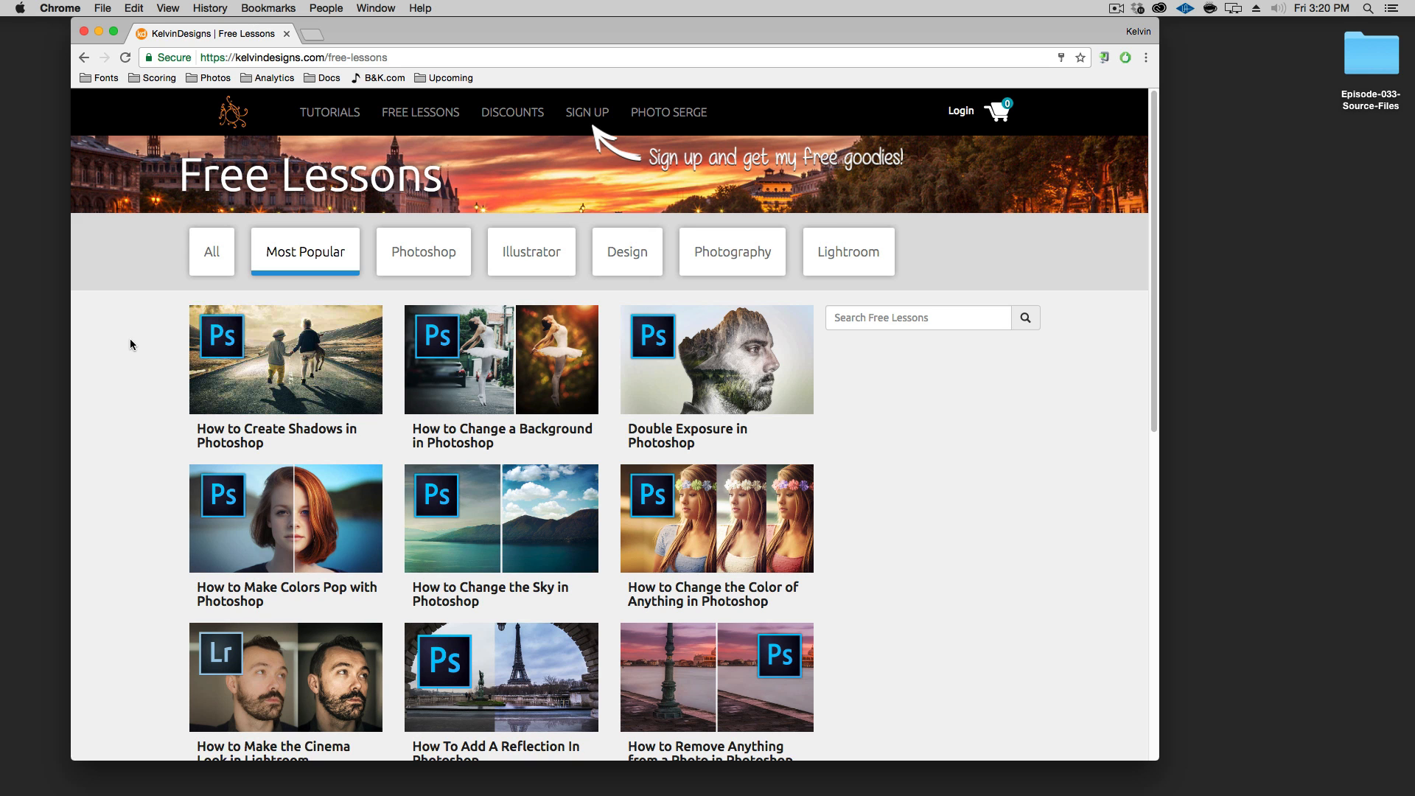
# Open the How to Create Shadows in Photoshop free lesson and dismiss the sign-up popup
pyautogui.click(295, 370)
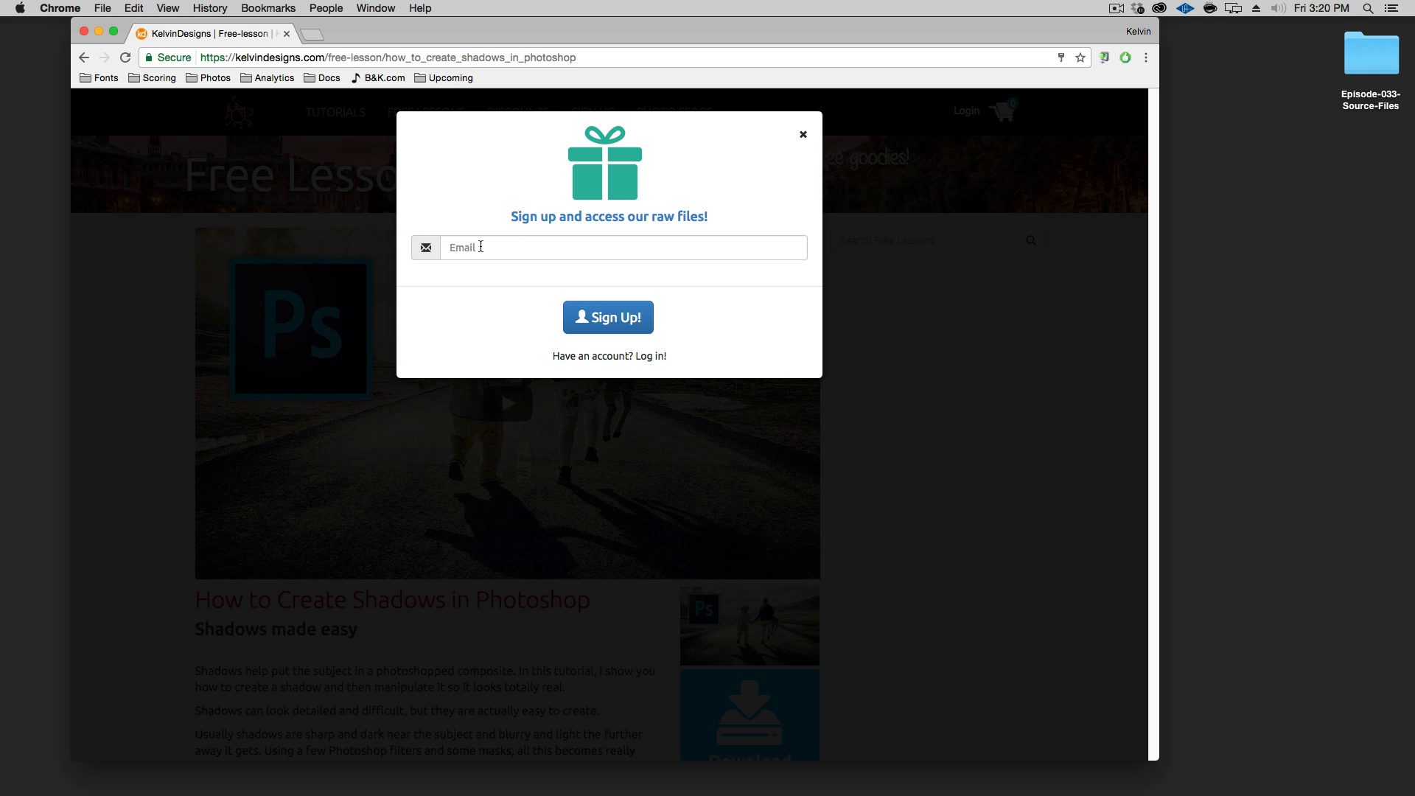
pyautogui.click(805, 132)
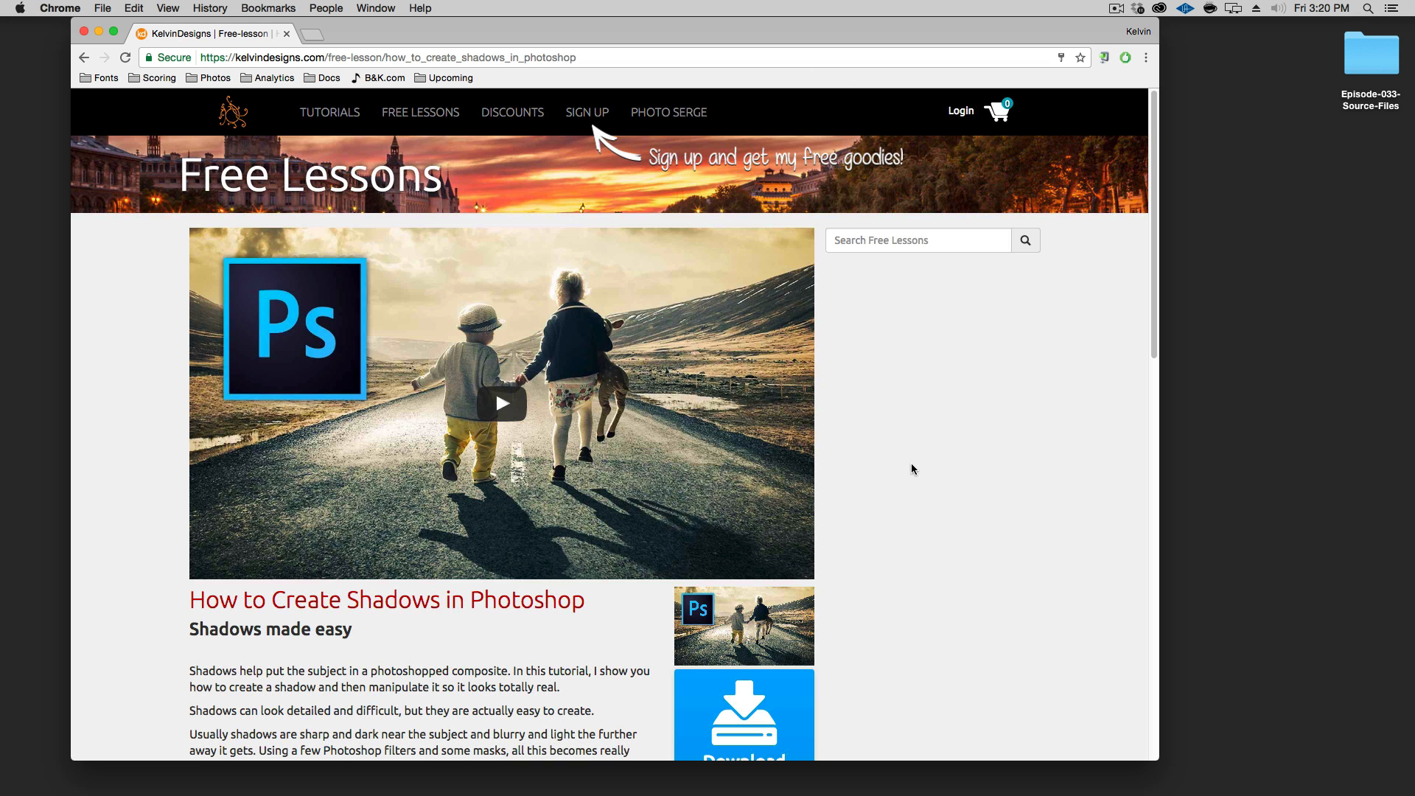
pyautogui.scroll(-2, 877, 672)
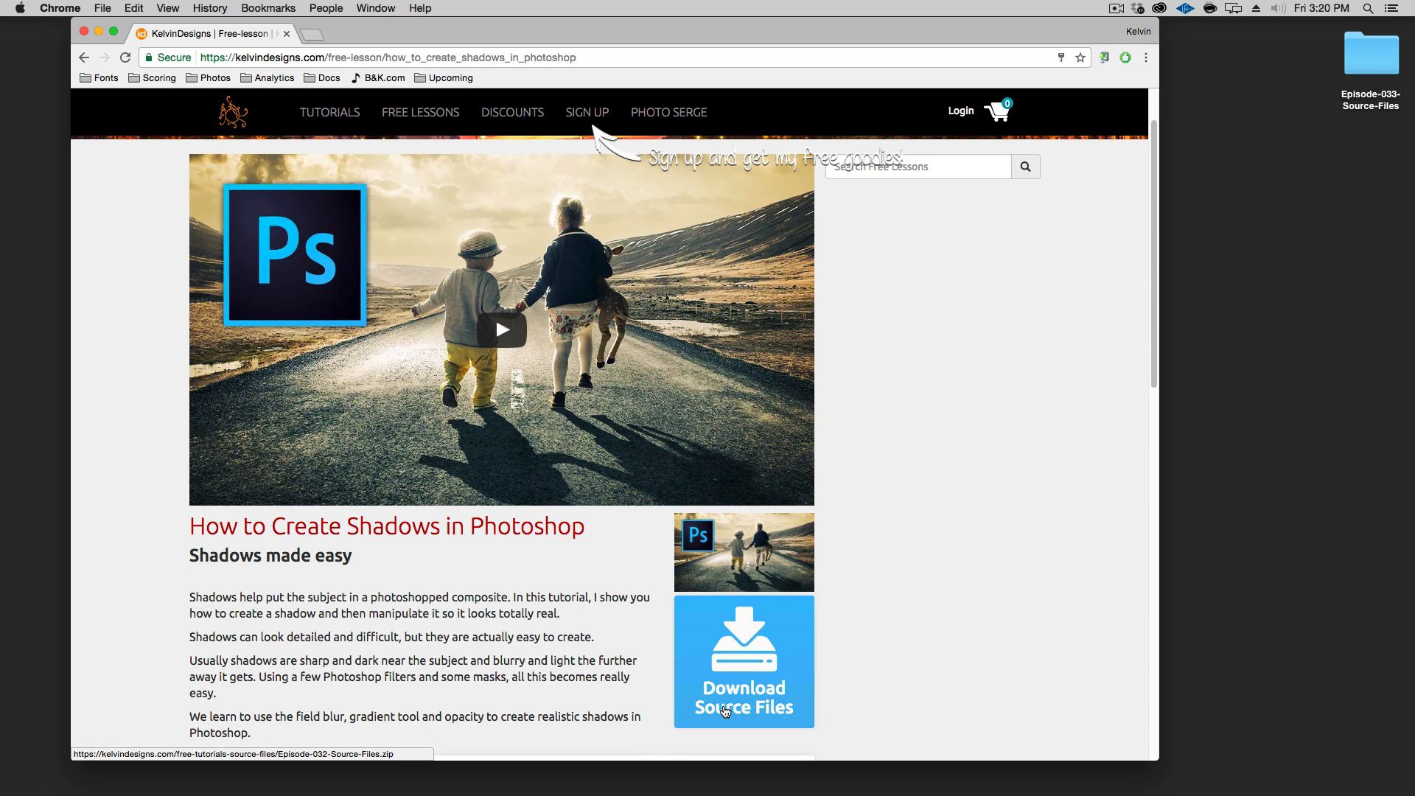
# Minimize the browser and open the Episode-033-Source-Files folder on the desktop
pyautogui.click(98, 31)
pyautogui.click(1270, 131)
pyautogui.doubleClick(1371, 55)
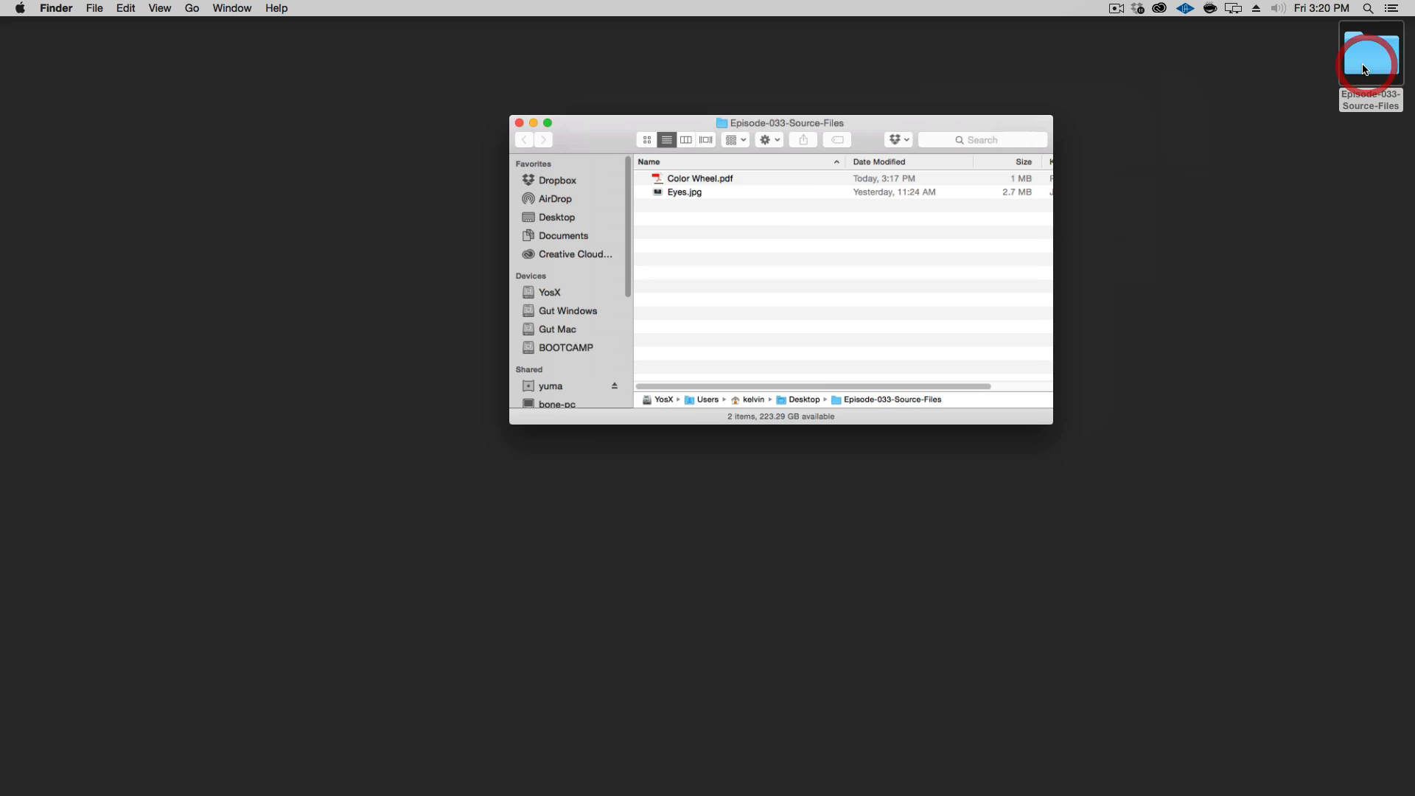
# Open Color Wheel.pdf in Preview and reposition its window near the top left
pyautogui.click(711, 185)
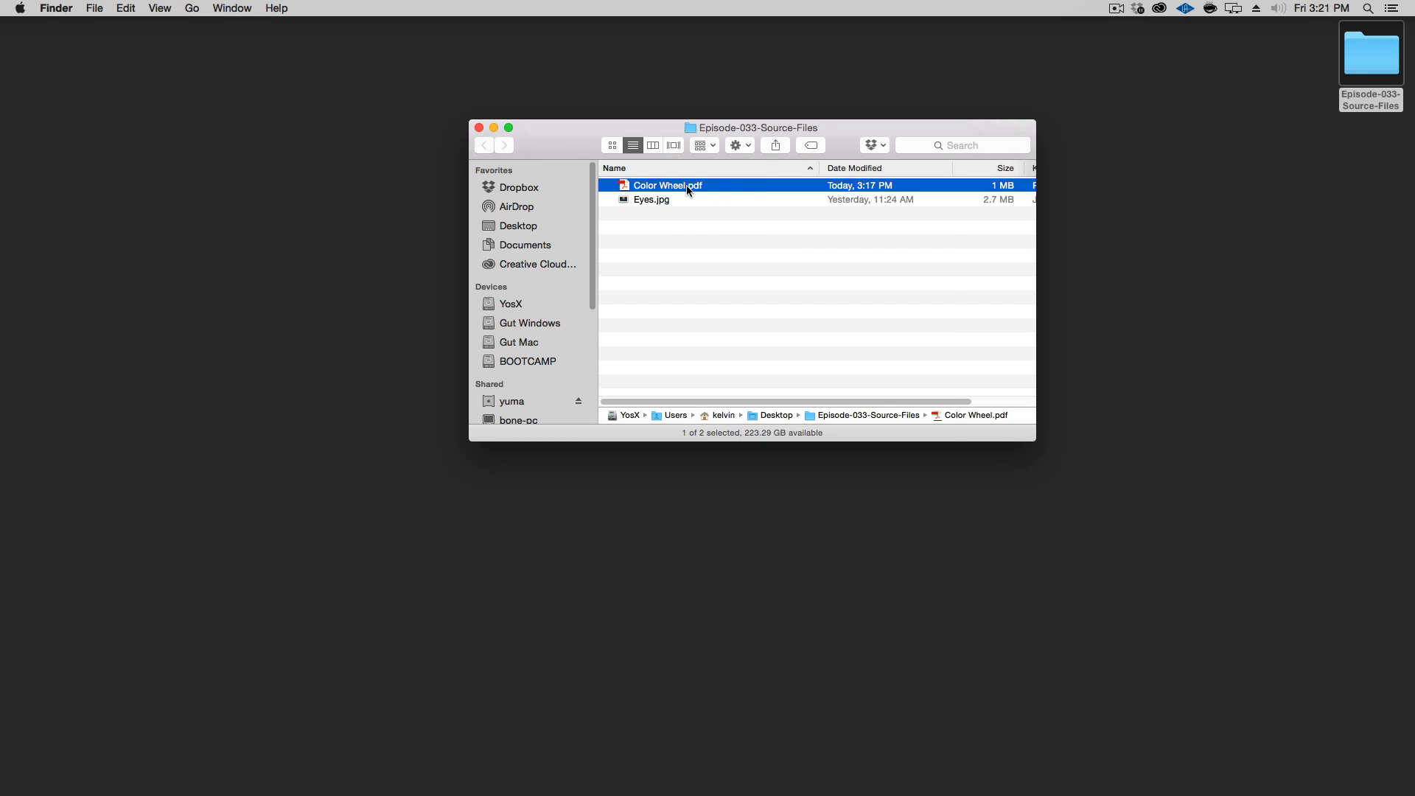
pyautogui.rightClick(688, 184)
pyautogui.moveTo(713, 208)
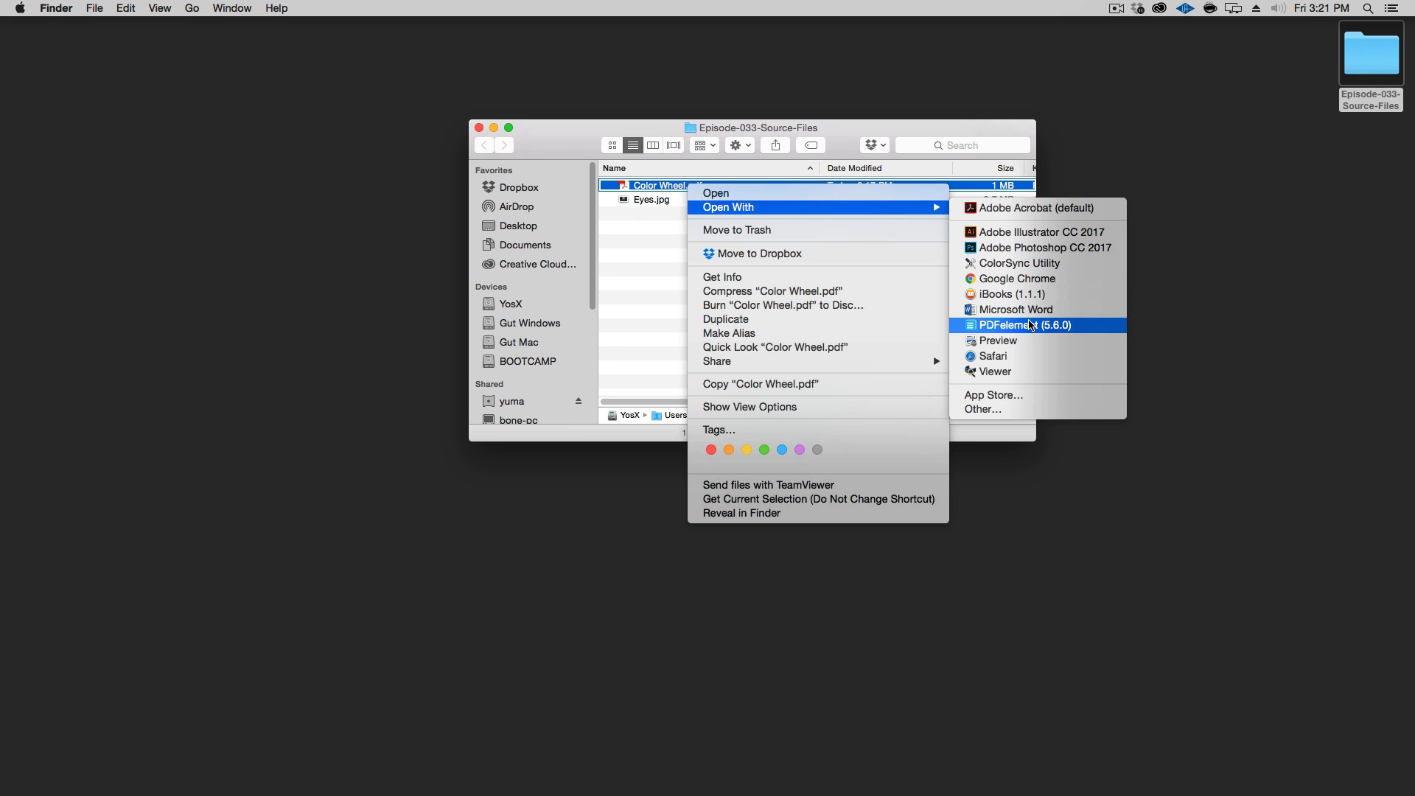
pyautogui.click(1034, 345)
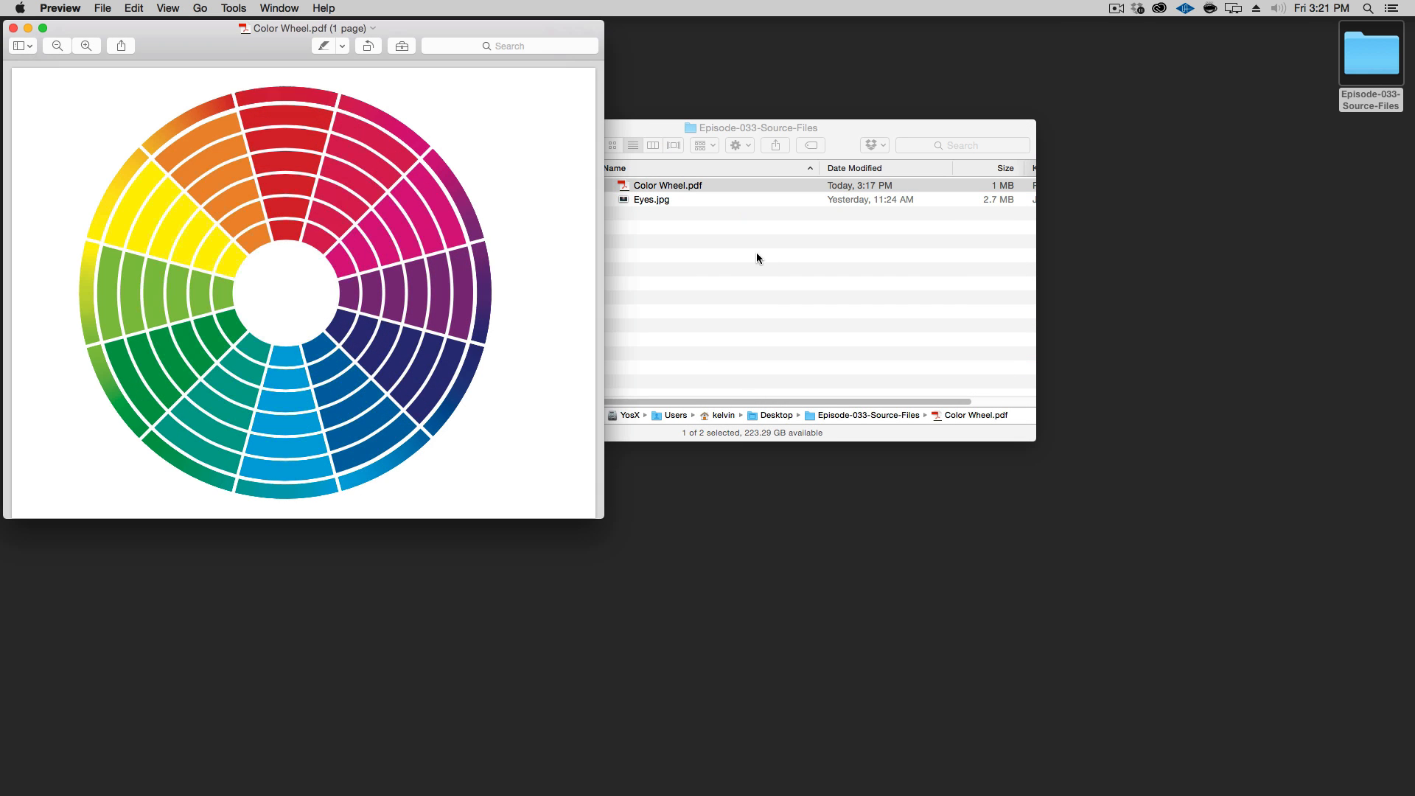
pyautogui.moveTo(263, 51); pyautogui.dragTo(334, 83)
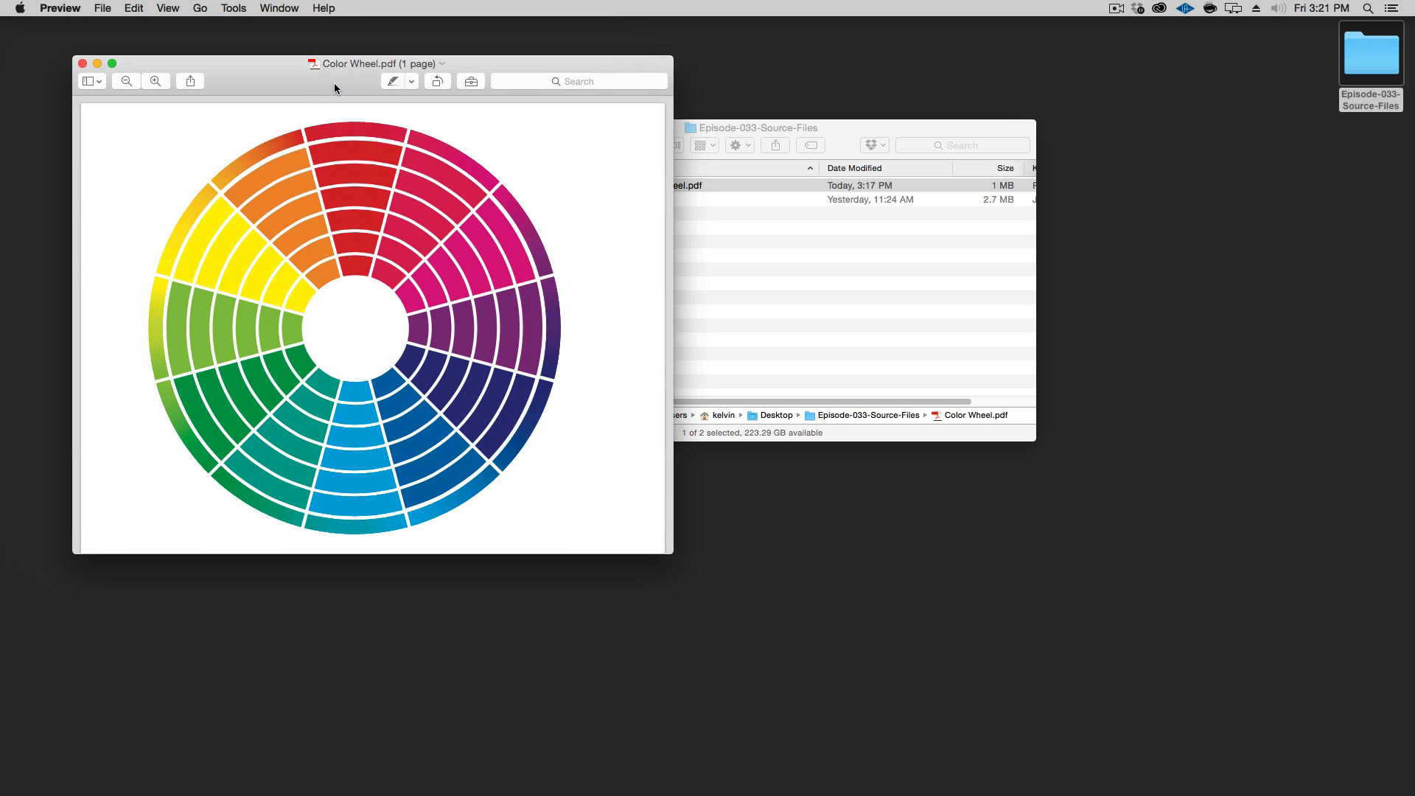
pyautogui.moveTo(334, 87); pyautogui.dragTo(284, 63)
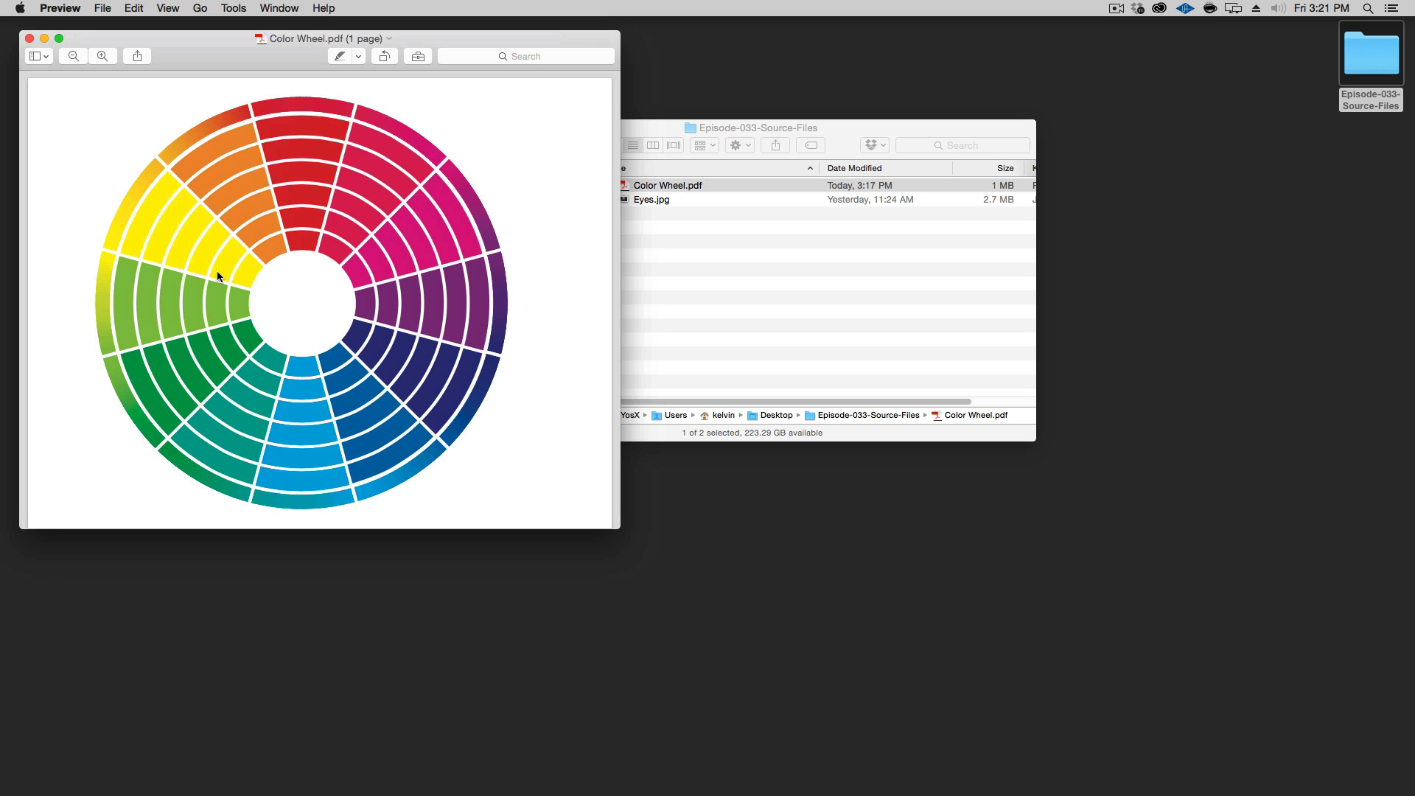
# Open Eyes.jpg from the source files folder in Photoshop
pyautogui.click(686, 285)
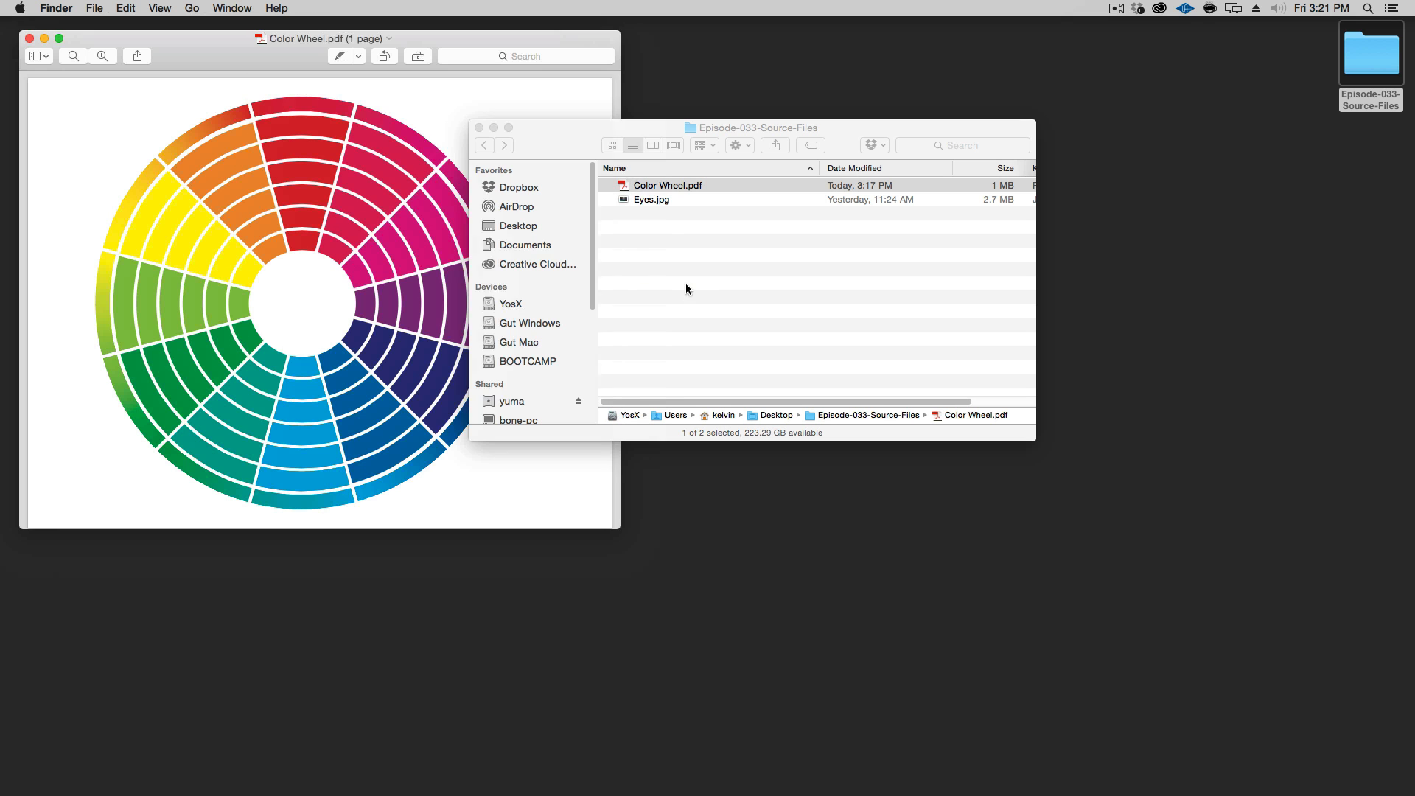
pyautogui.doubleClick(674, 198)
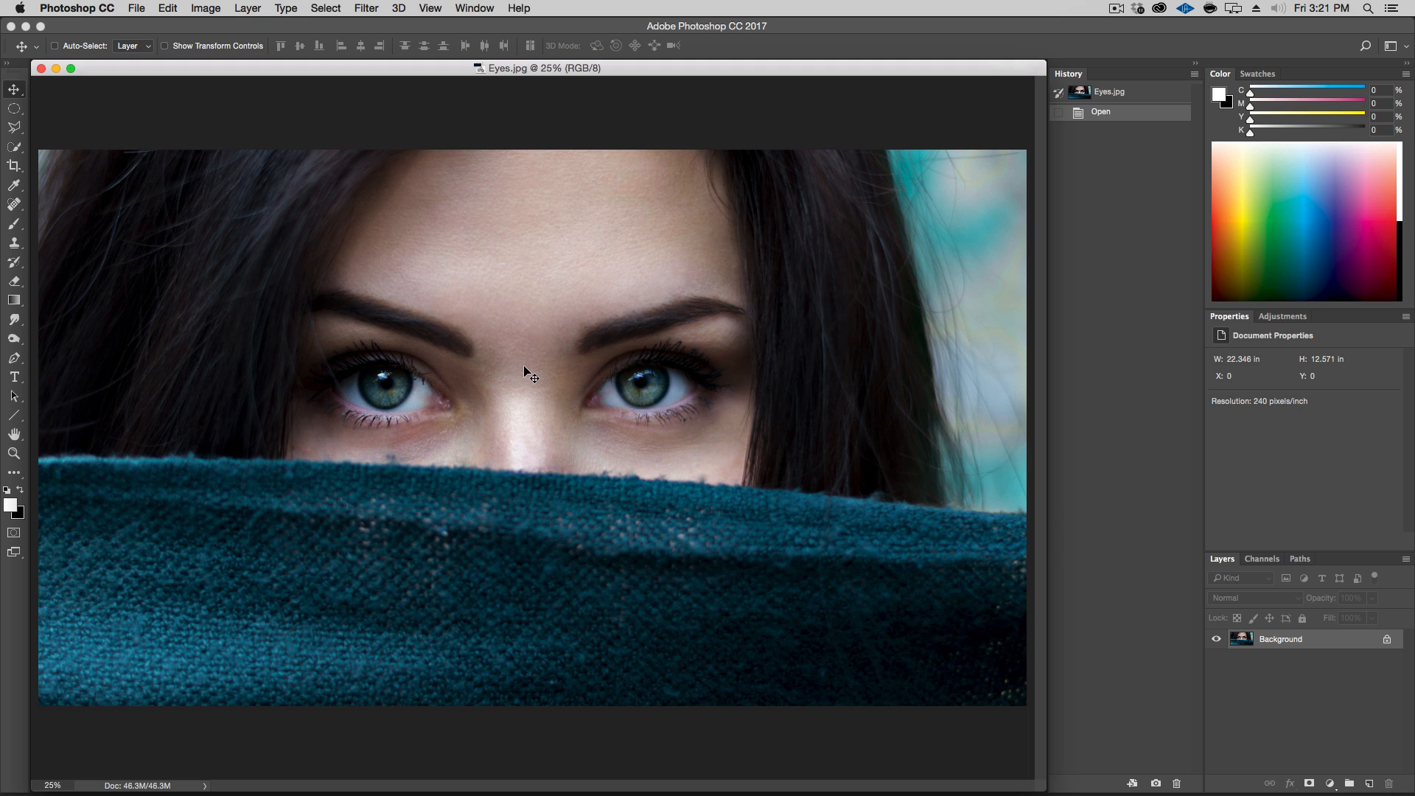
# Zoom in to 200% on the left eye and select the Brush tool
pyautogui.press('alt+super')
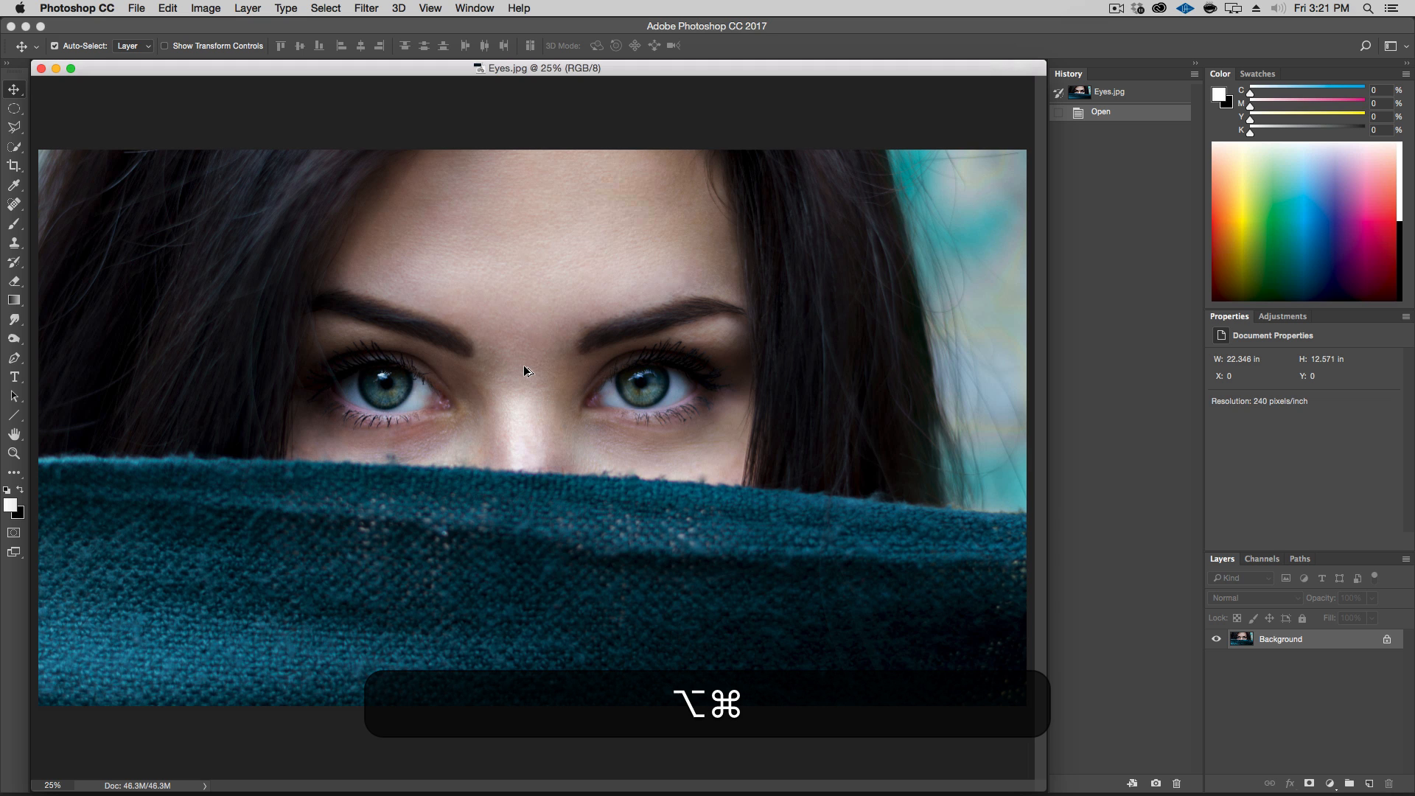
pyautogui.press('alt+super+plus')
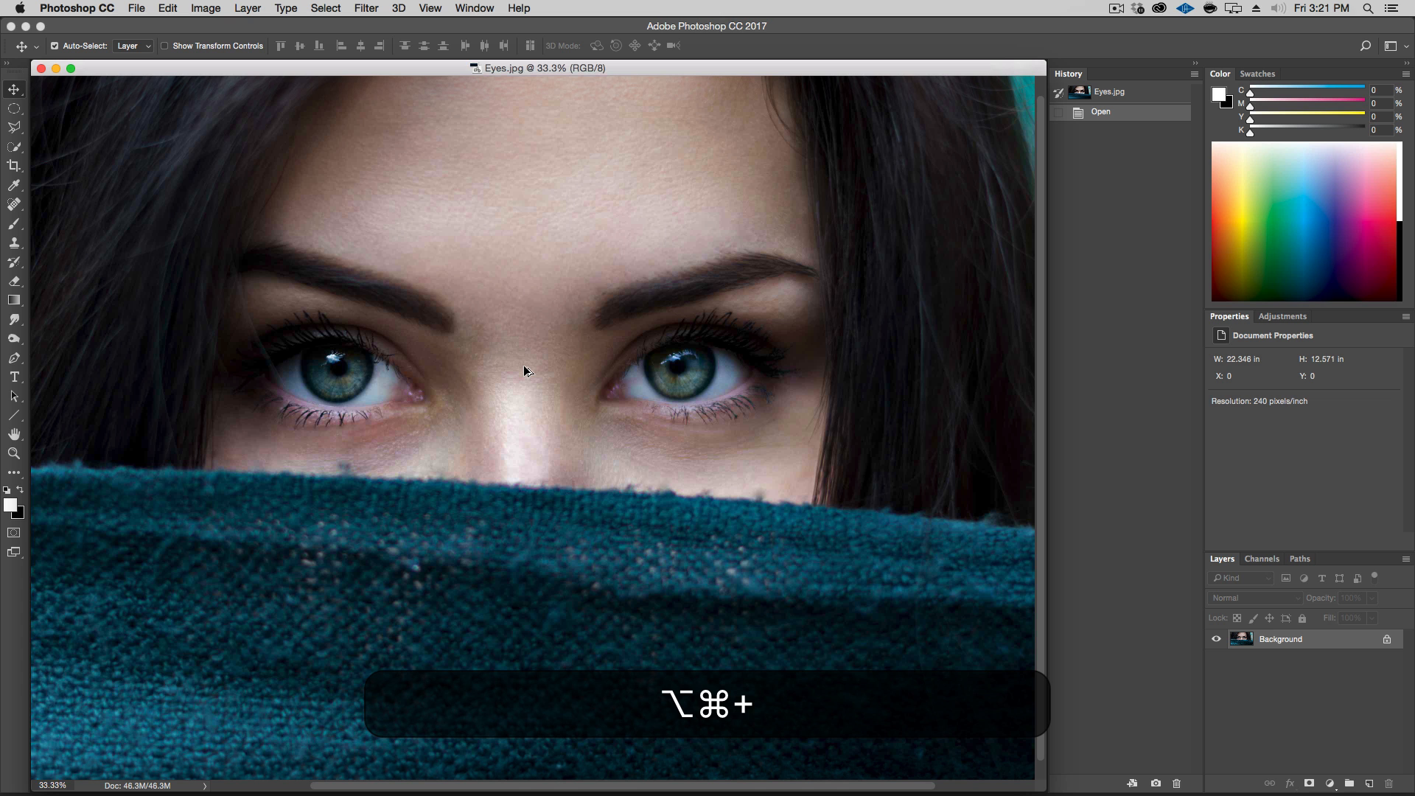
pyautogui.press('alt+super+plus')
pyautogui.press('alt+super+plus')
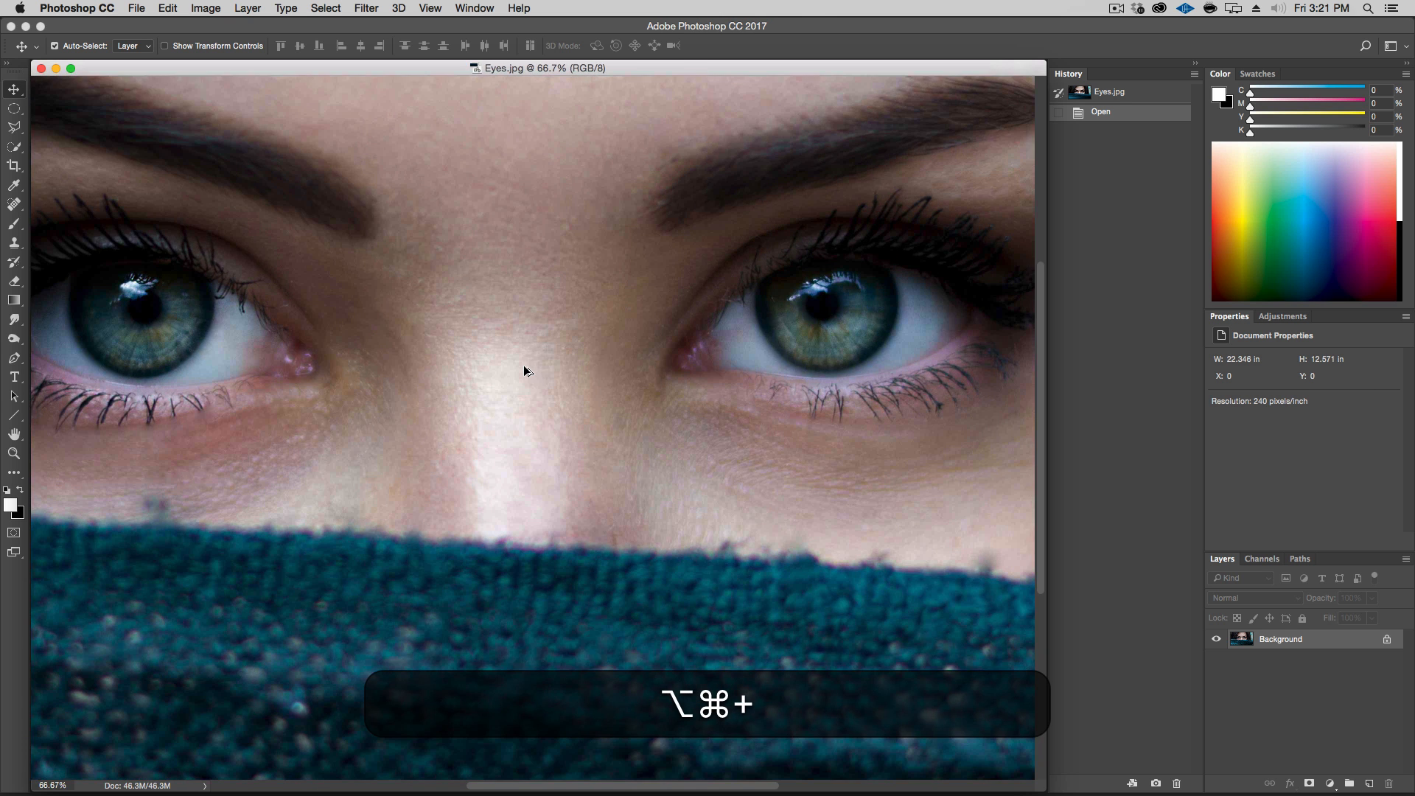
pyautogui.press('alt+super+space')
pyautogui.moveTo(525, 367); pyautogui.dragTo(636, 340)
pyautogui.press('space')
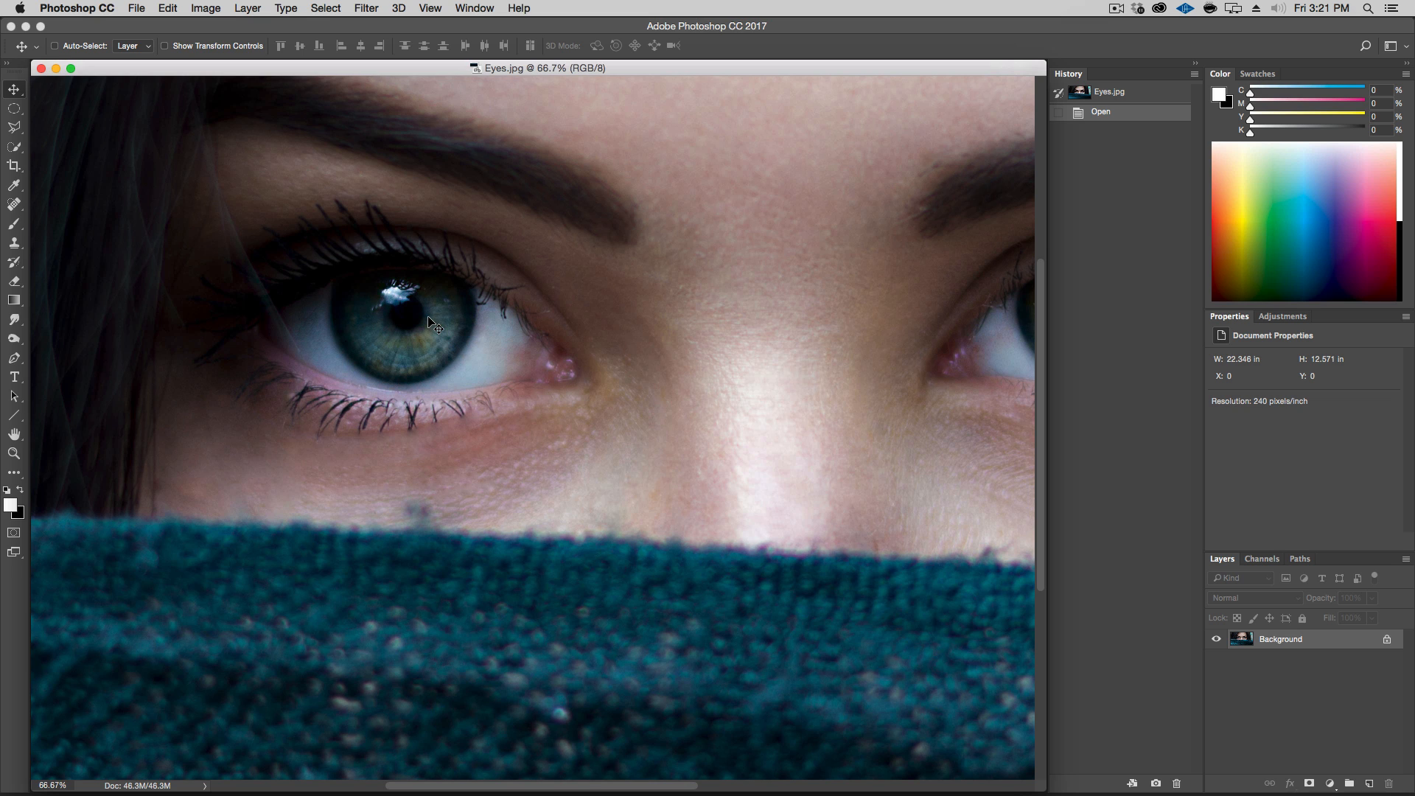
pyautogui.press('alt+super+plus')
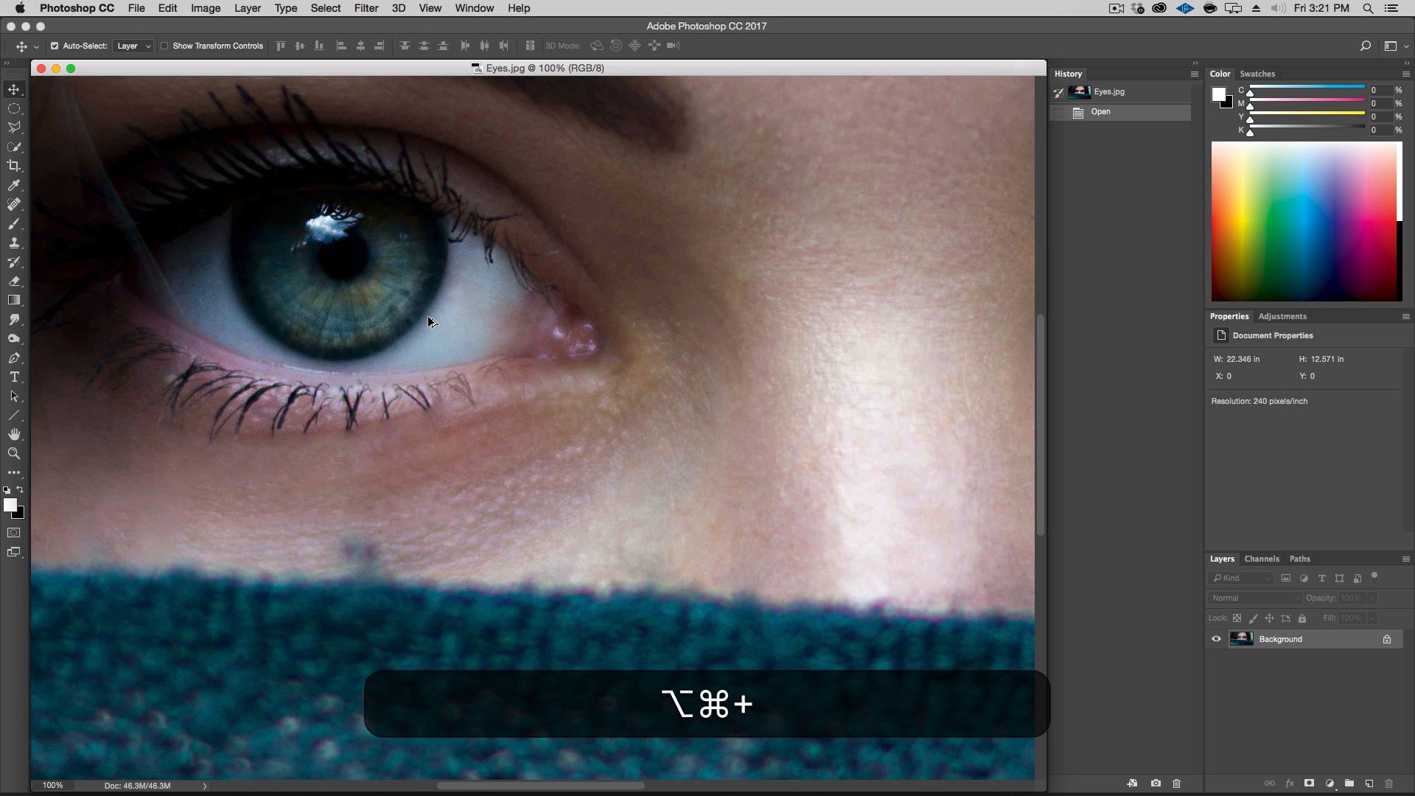
pyautogui.press('alt+super+plus')
pyautogui.press('space')
pyautogui.moveTo(458, 316); pyautogui.dragTo(565, 474)
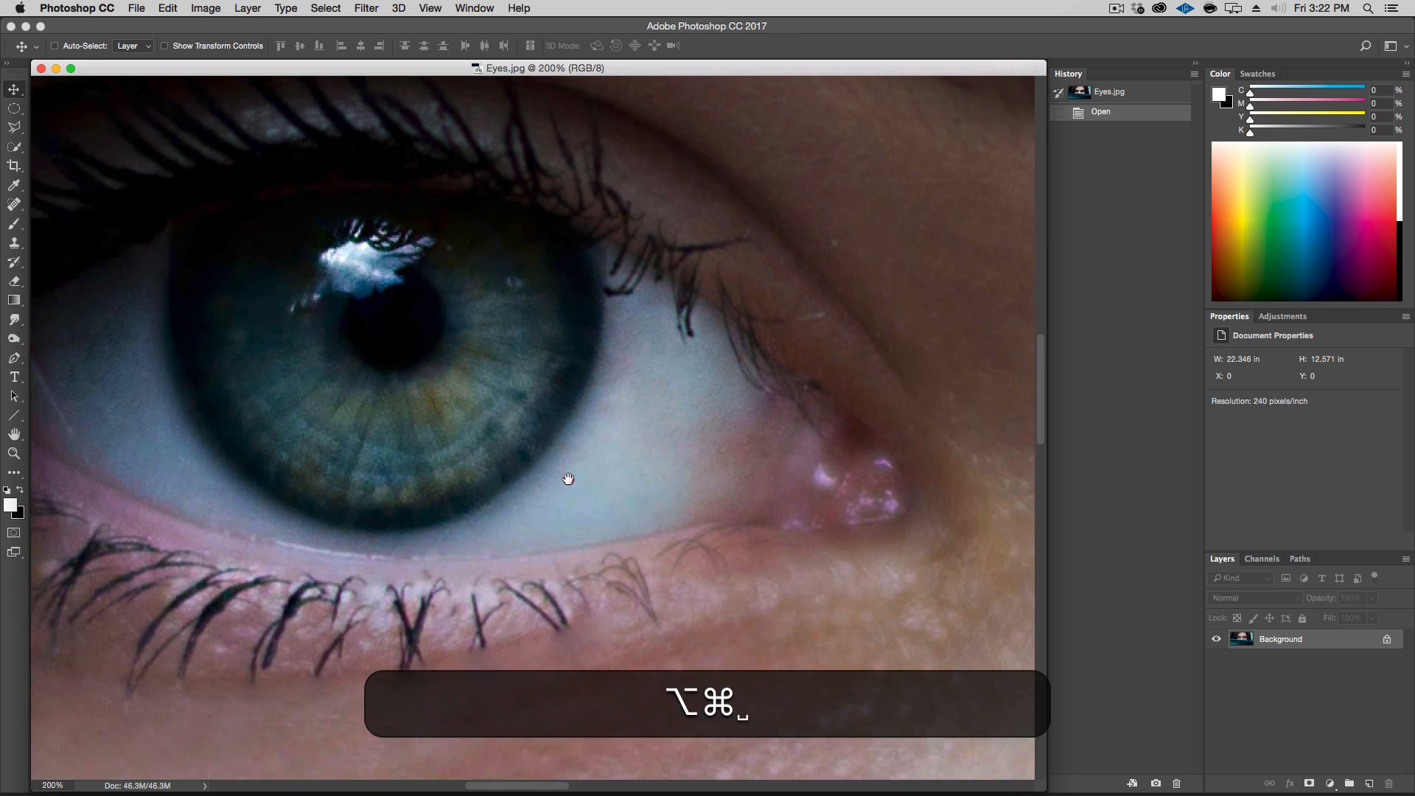
pyautogui.moveTo(496, 424); pyautogui.dragTo(564, 436)
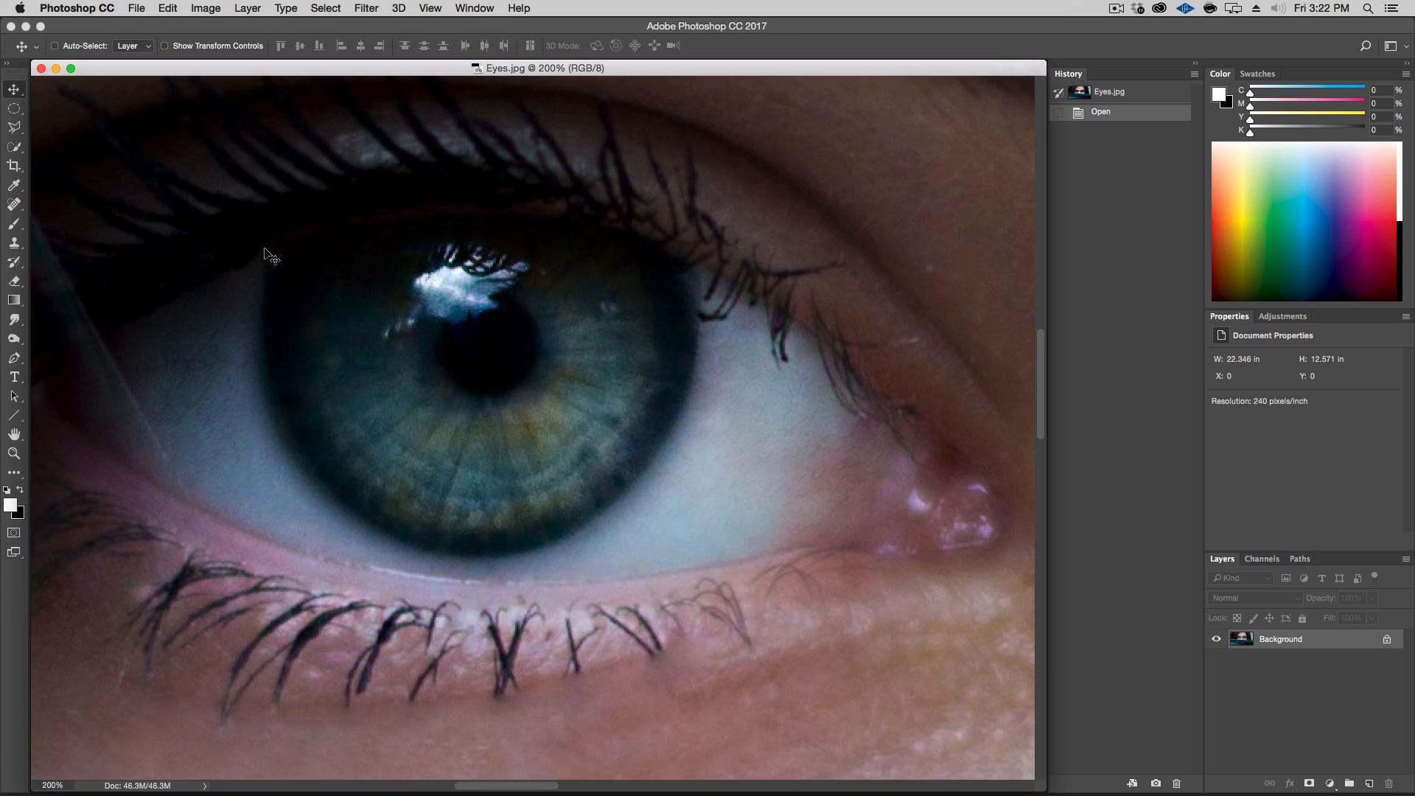
pyautogui.press('b')
pyautogui.rightClick(389, 264)
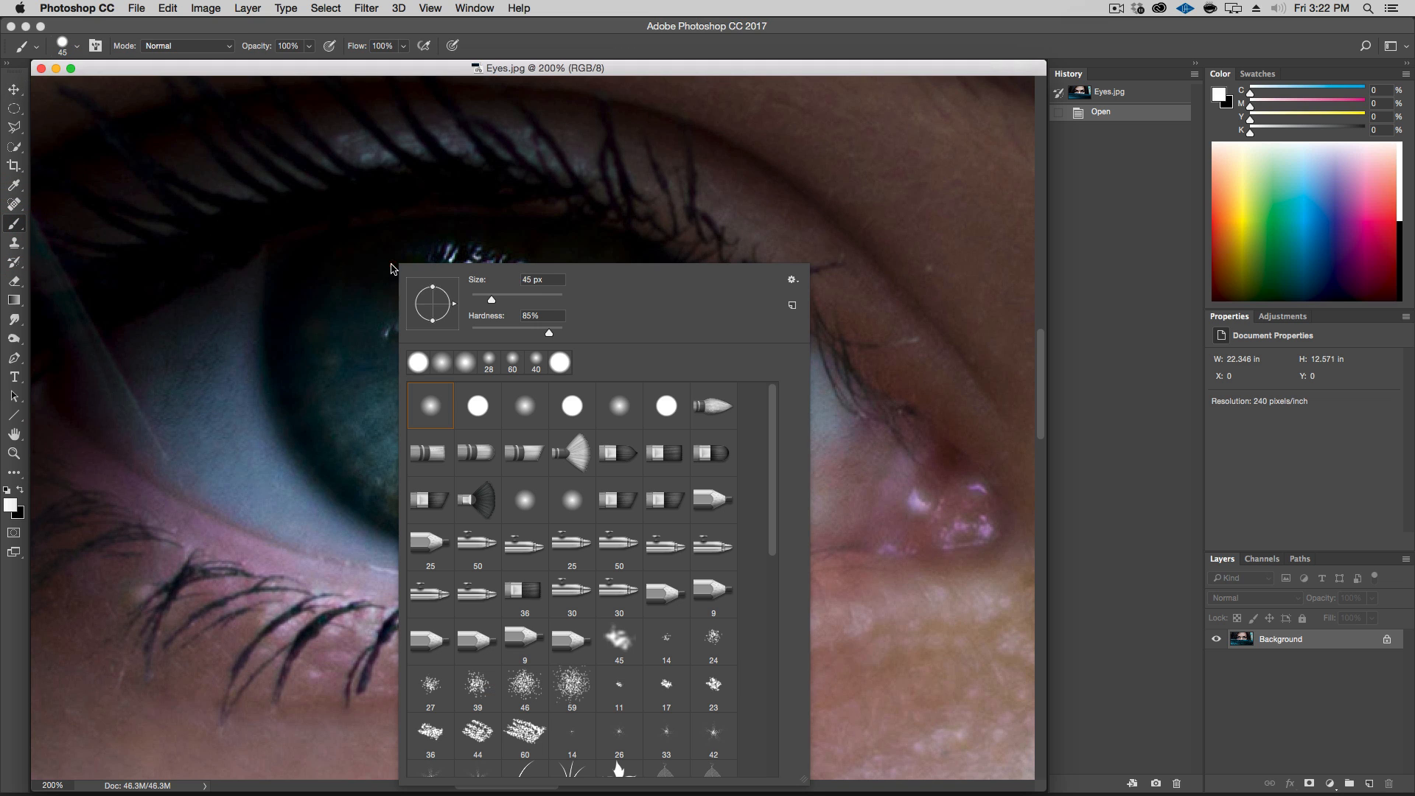
pyautogui.press('Tab')
pyautogui.press('Return')
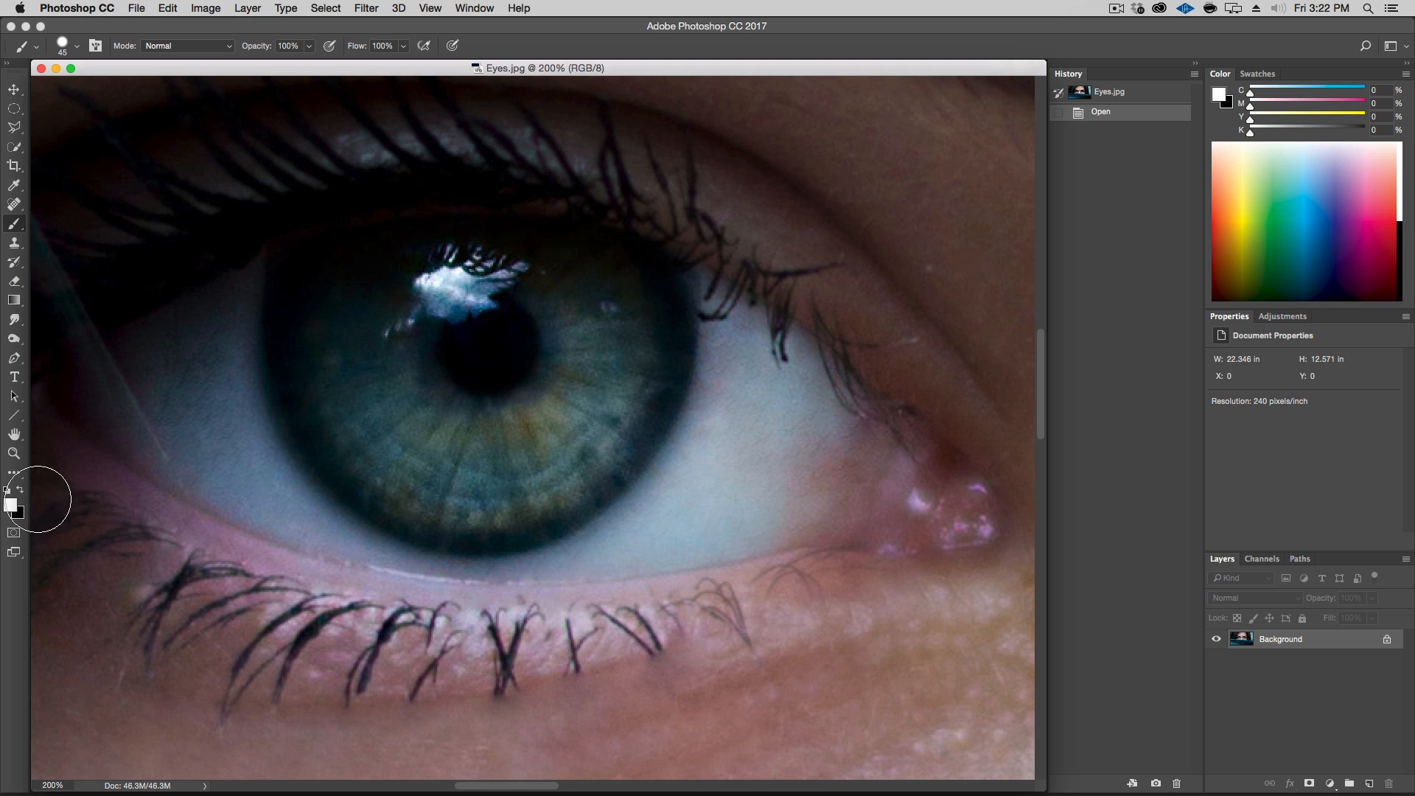
pyautogui.click(15, 533)
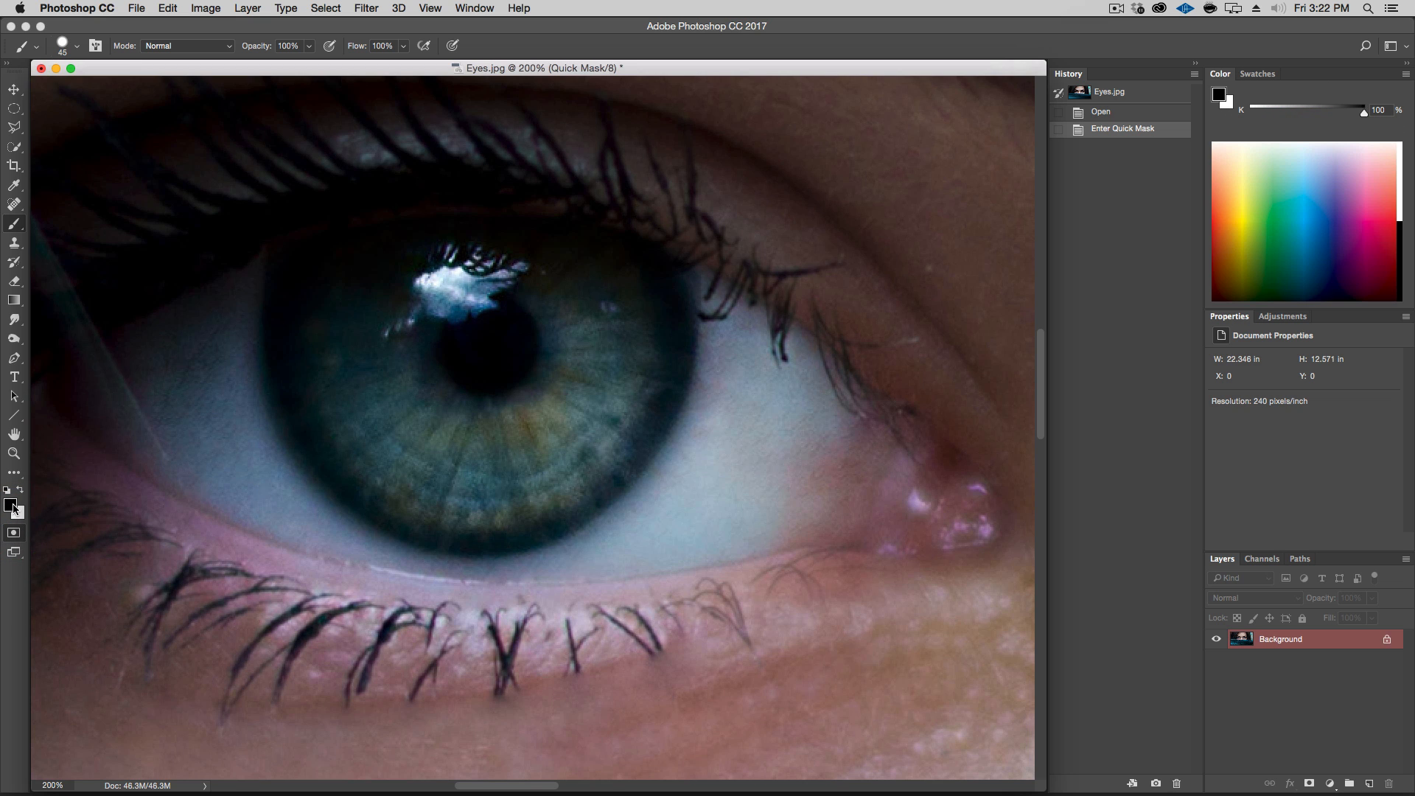
pyautogui.moveTo(449, 308); pyautogui.dragTo(410, 425)
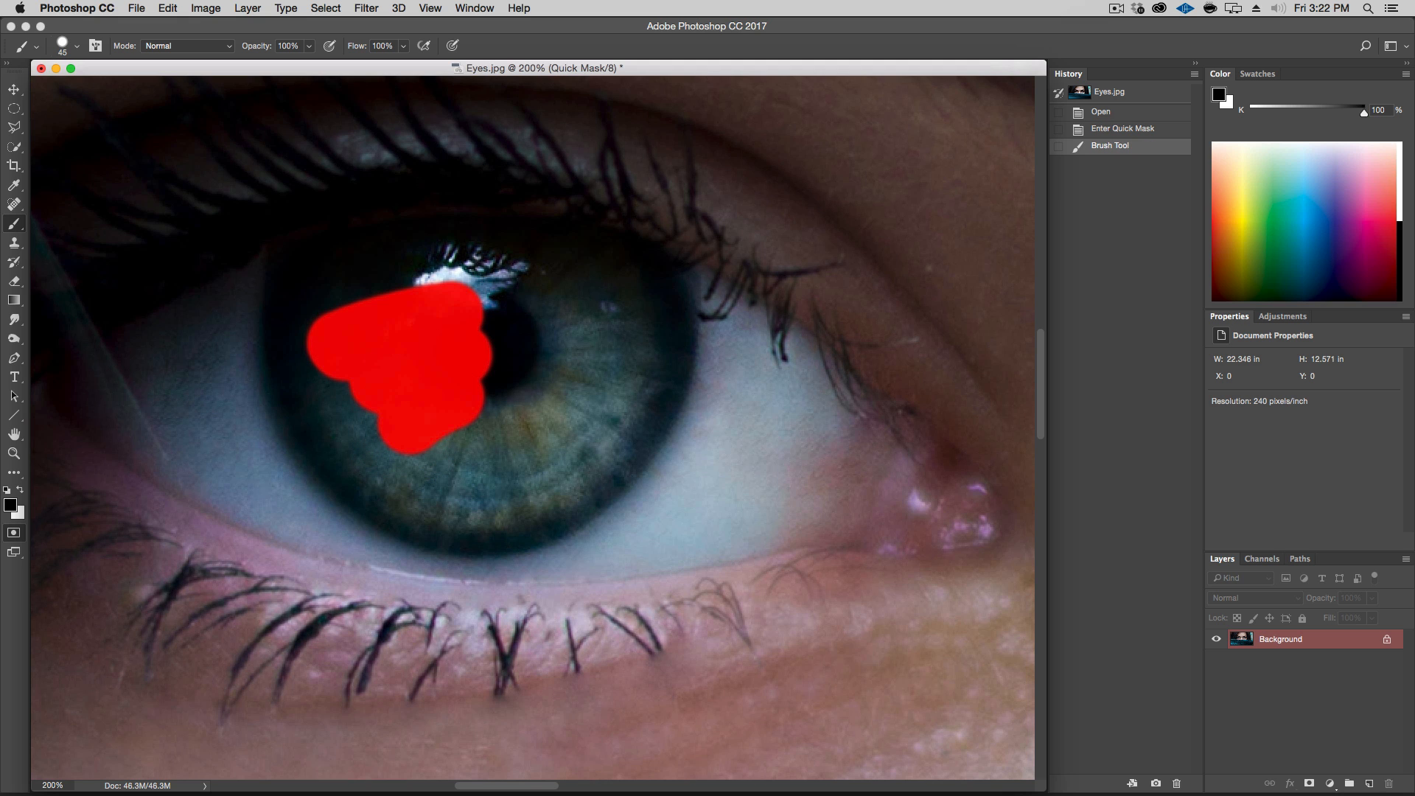
pyautogui.click(15, 535)
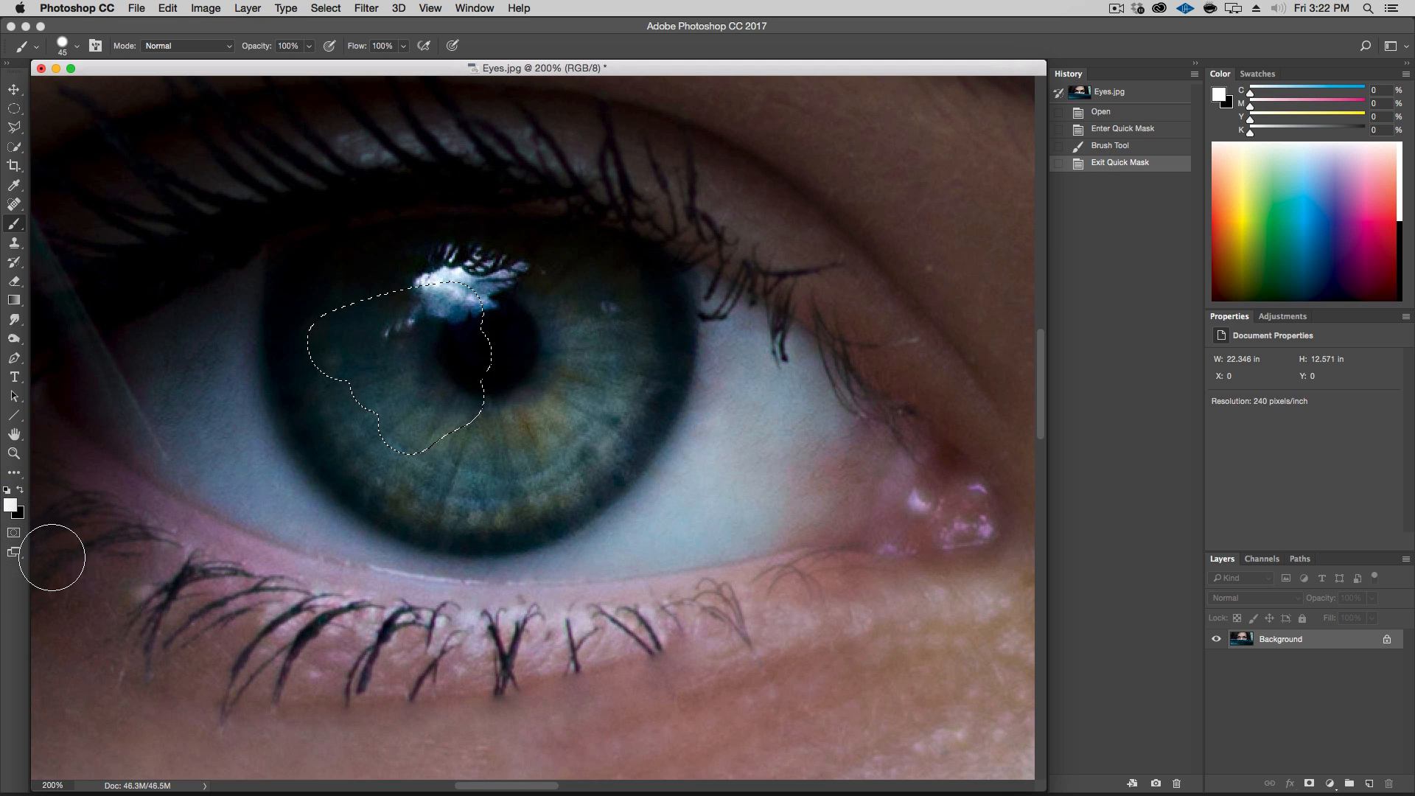
pyautogui.press('super+d')
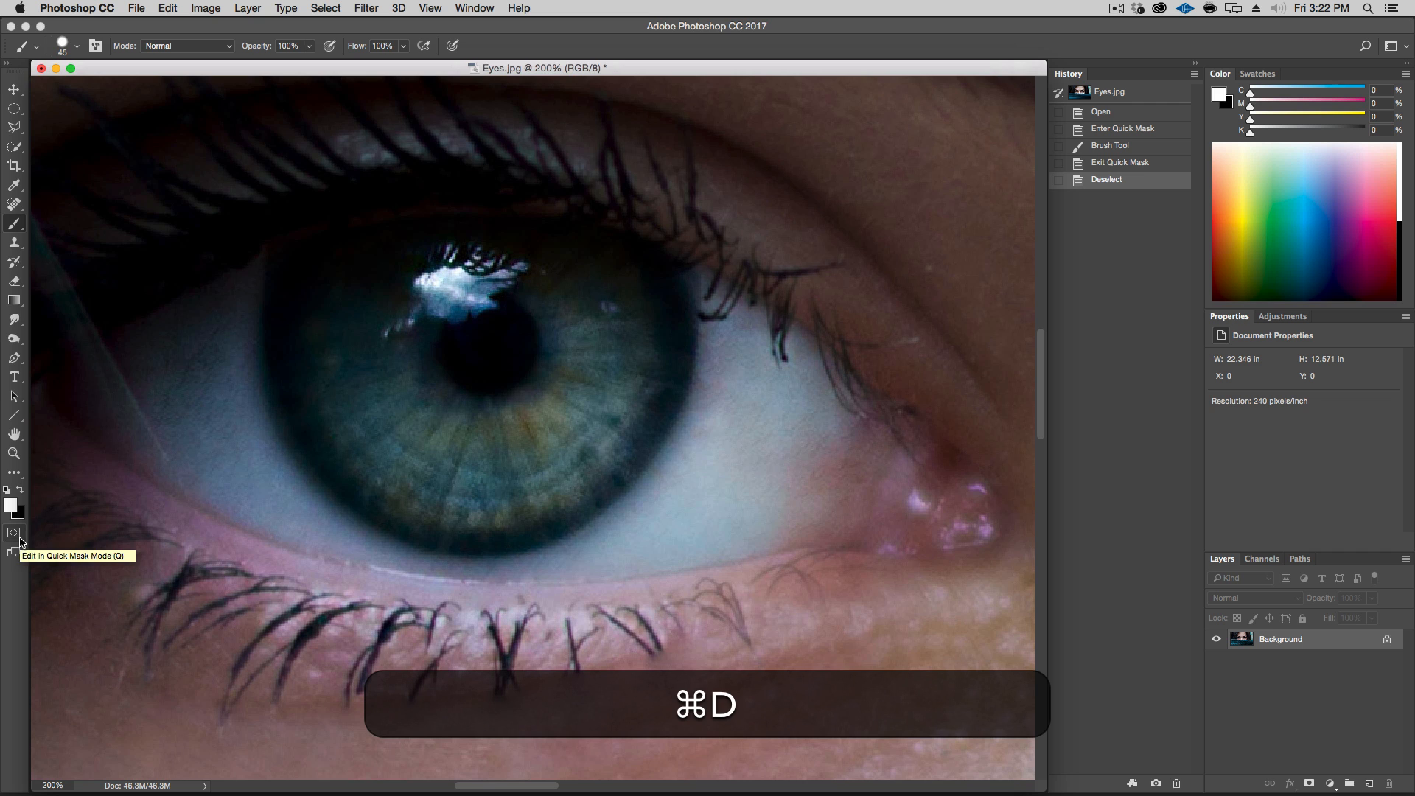
pyautogui.click(333, 7)
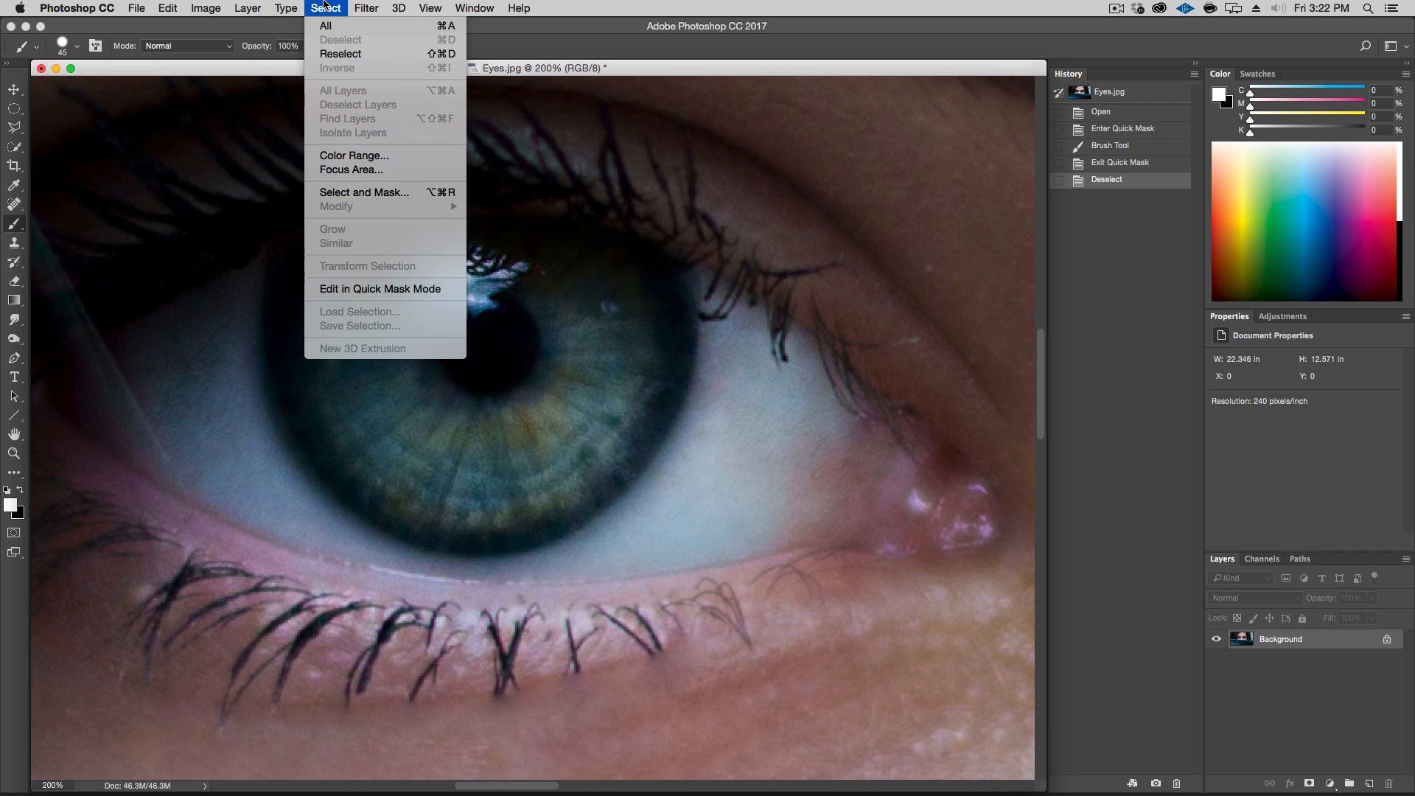
pyautogui.click(328, 8)
# Enter Quick Mask mode and paint a curved stroke along the iris's left and lower edge
pyautogui.click(16, 533)
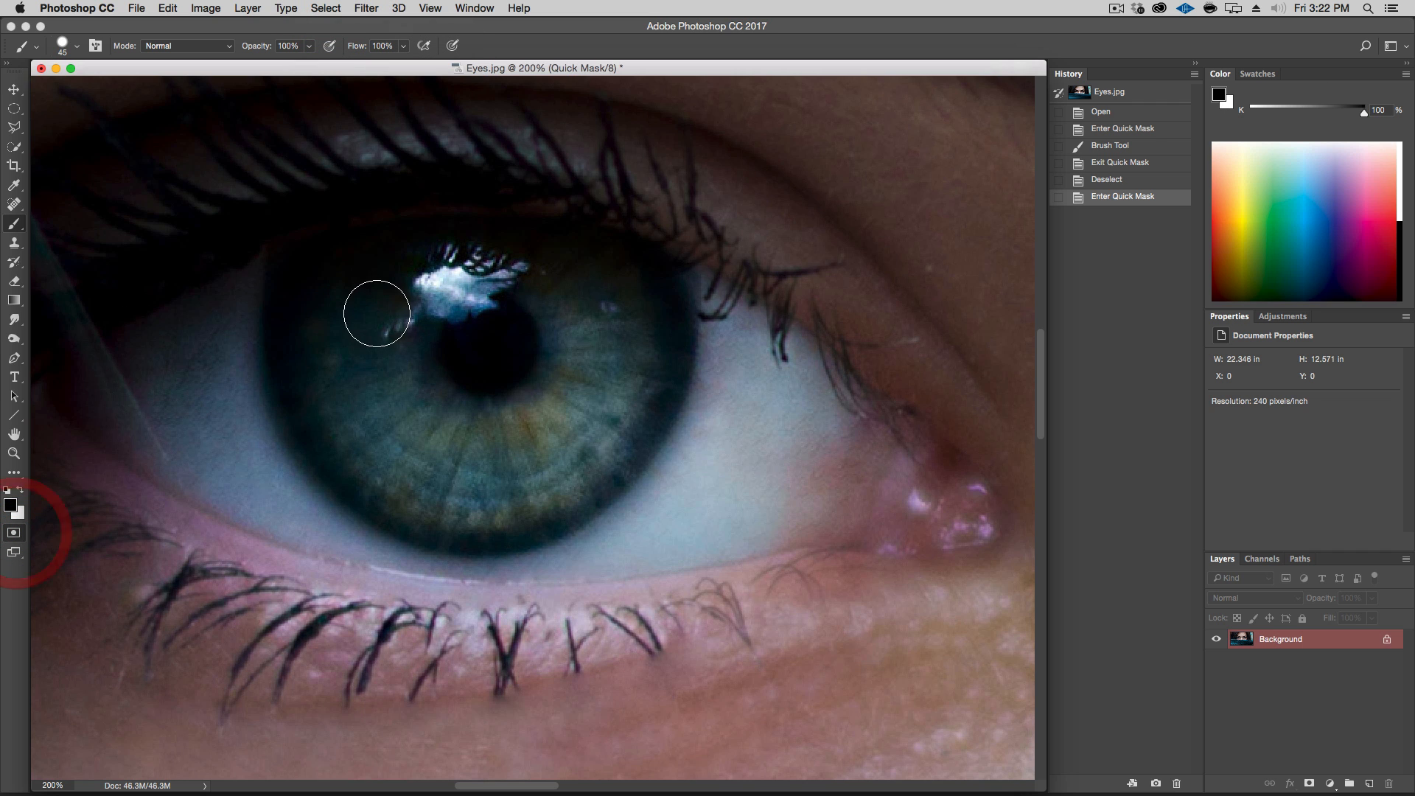
pyautogui.click(299, 269)
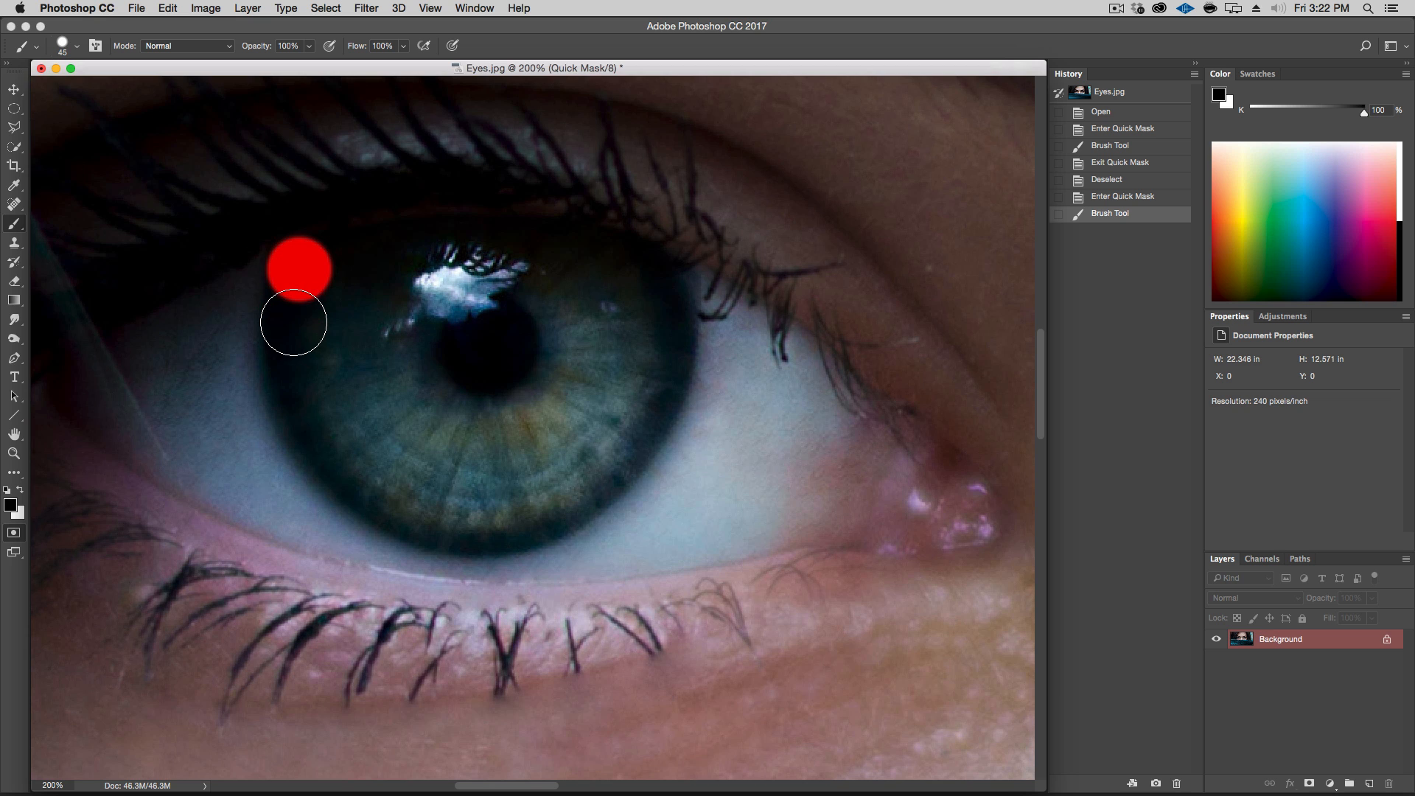
pyautogui.press('shift')
pyautogui.keyDown('shift'); pyautogui.click(295, 323); pyautogui.keyUp('shift')
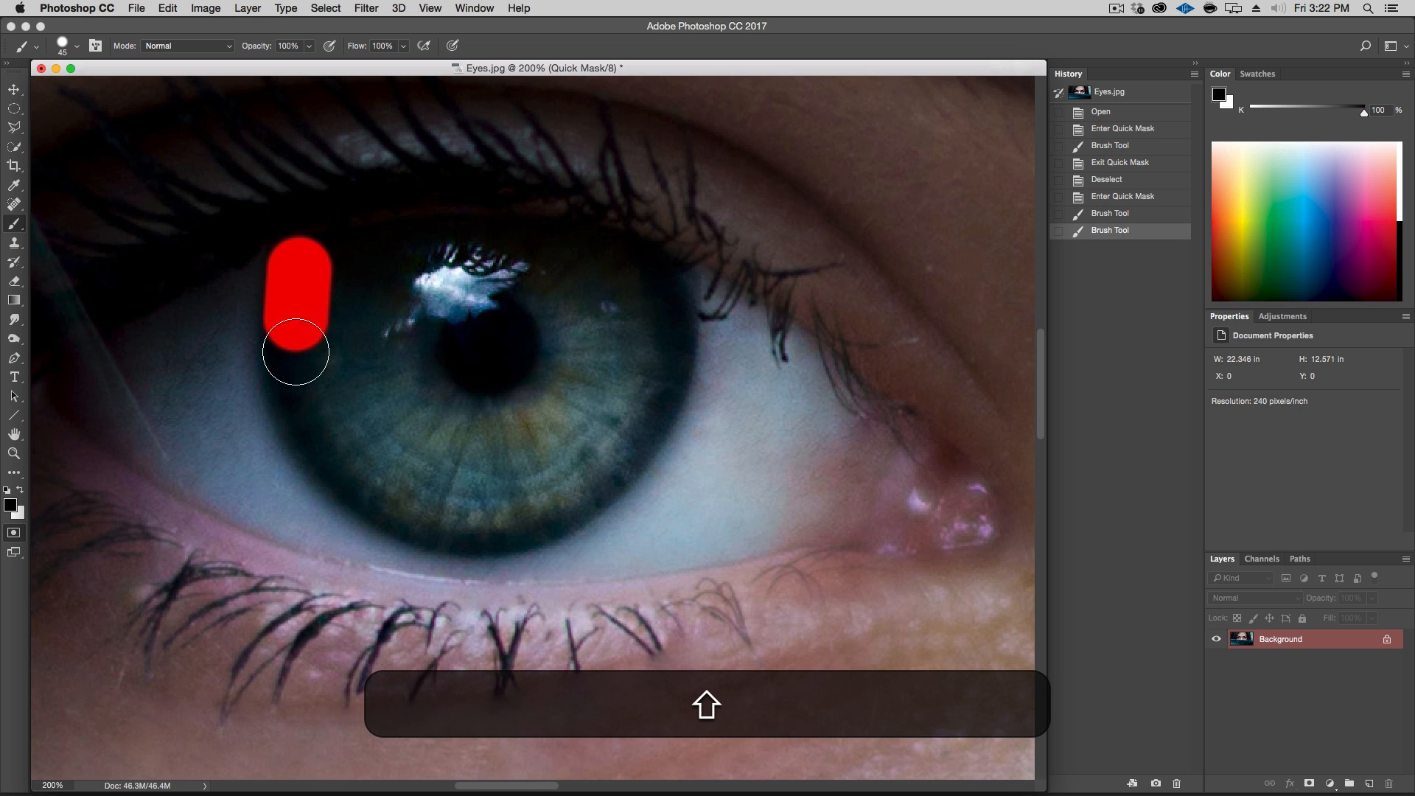
pyautogui.keyDown('shift'); pyautogui.click(292, 361); pyautogui.keyUp('shift')
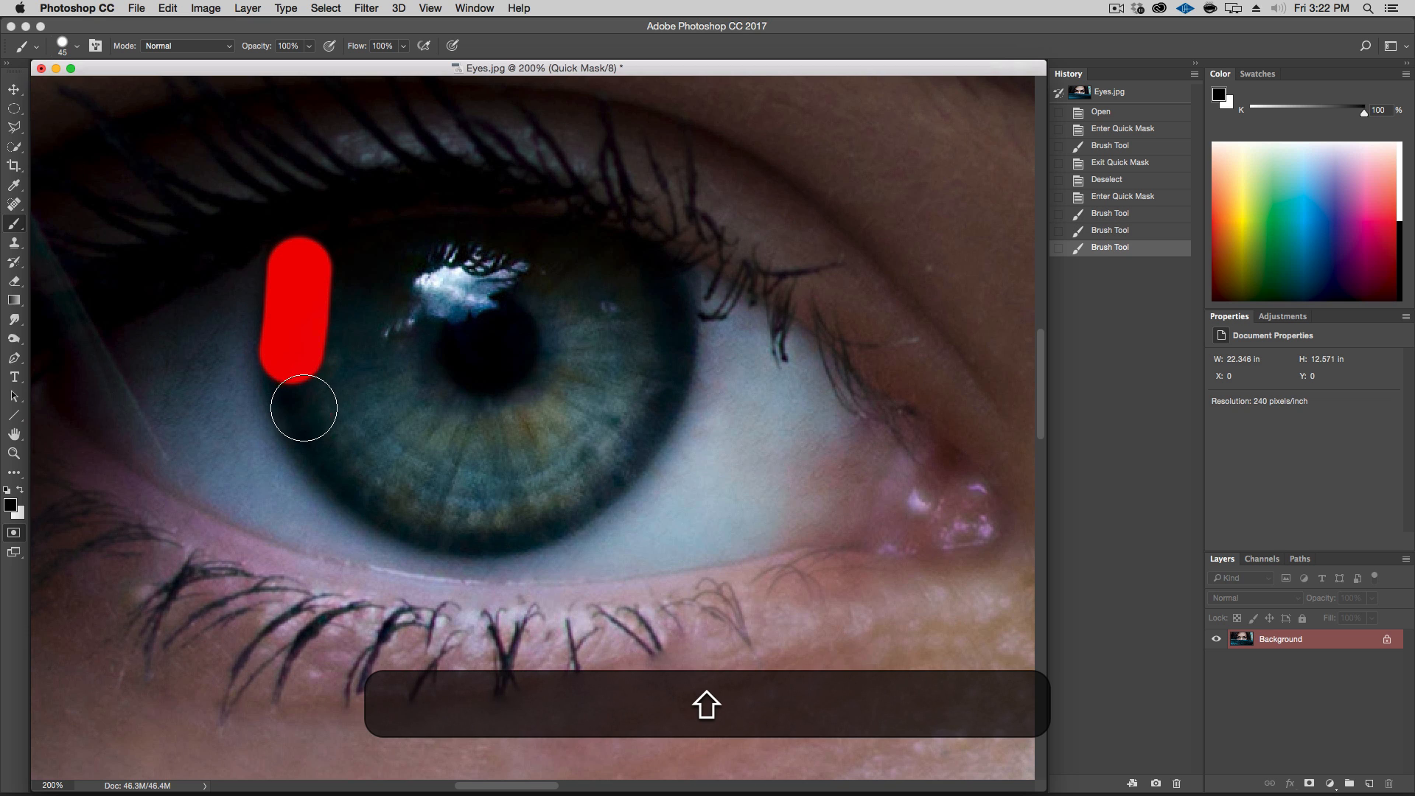
pyautogui.keyDown('shift'); pyautogui.click(320, 435); pyautogui.keyUp('shift')
pyautogui.keyDown('shift'); pyautogui.click(341, 457); pyautogui.keyUp('shift')
pyautogui.keyDown('shift'); pyautogui.click(363, 480); pyautogui.keyUp('shift')
pyautogui.keyDown('shift'); pyautogui.click(384, 496); pyautogui.keyUp('shift')
pyautogui.keyDown('shift'); pyautogui.click(404, 507); pyautogui.keyUp('shift')
pyautogui.keyDown('shift'); pyautogui.click(457, 516); pyautogui.keyUp('shift')
pyautogui.keyDown('shift'); pyautogui.click(490, 520); pyautogui.keyUp('shift')
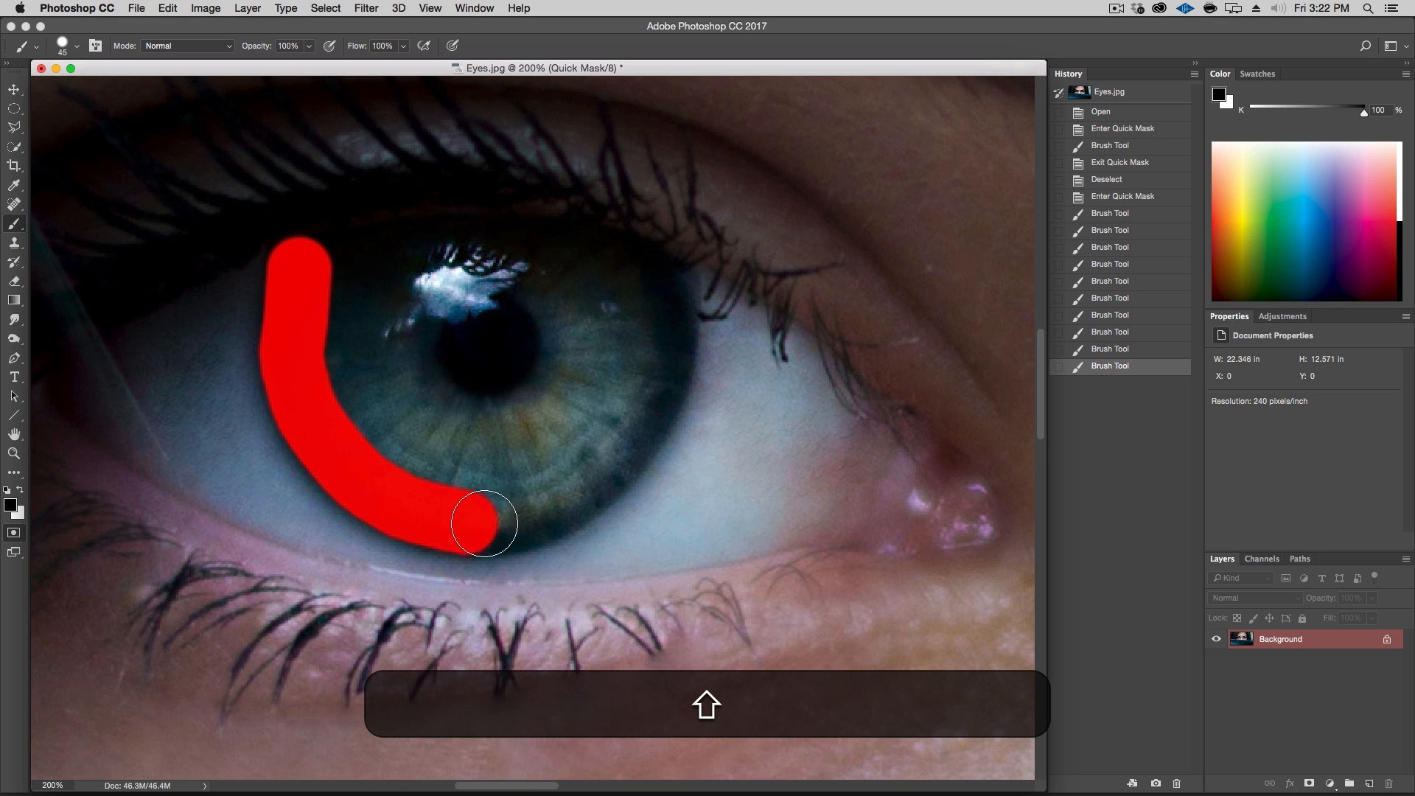
# Continue the Quick Mask brush stroke up the iris's right side and across its top to close a ring around the left eye's iris
pyautogui.keyDown('shift'); pyautogui.click(523, 519); pyautogui.keyUp('shift')
pyautogui.keyDown('shift'); pyautogui.click(560, 504); pyautogui.keyUp('shift')
pyautogui.keyDown('shift'); pyautogui.click(590, 479); pyautogui.keyUp('shift')
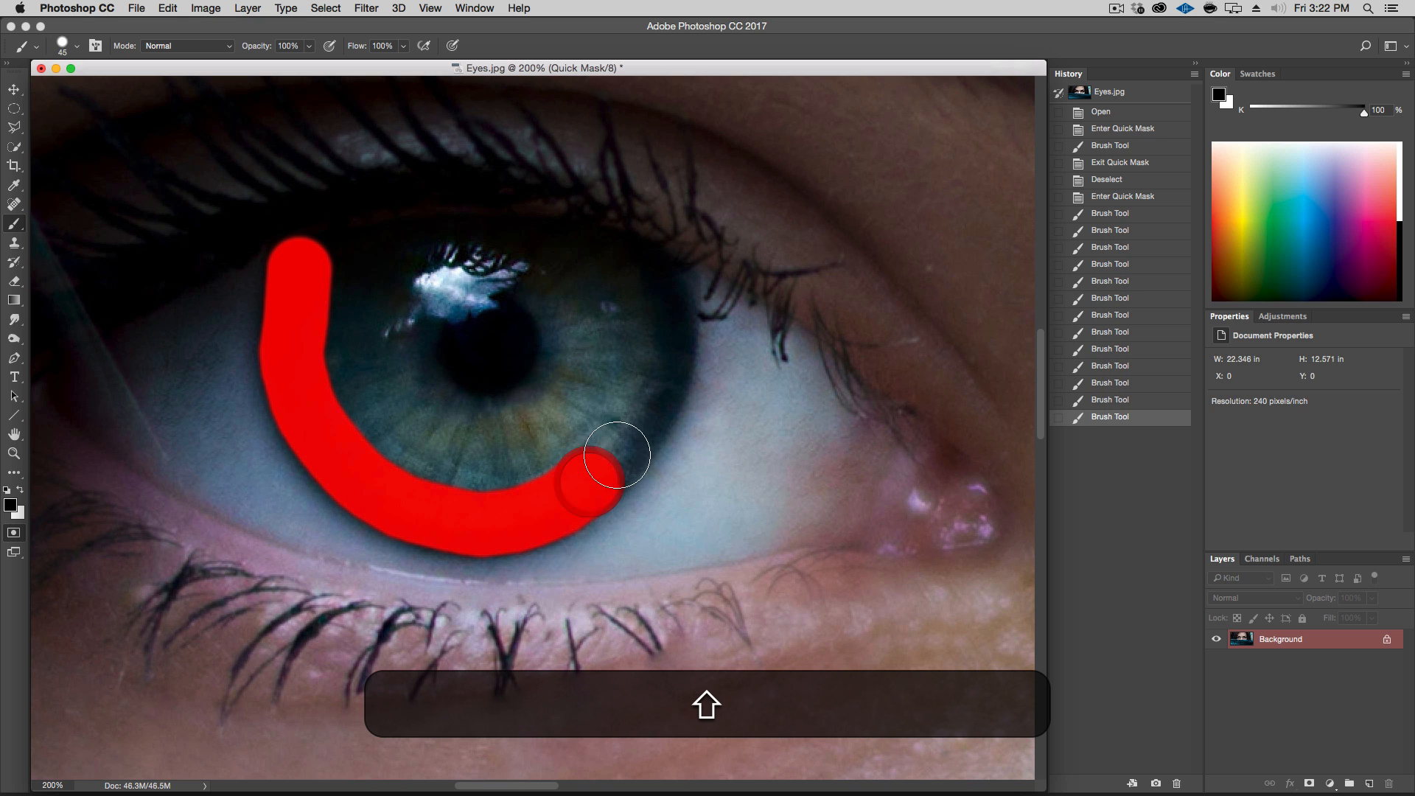
pyautogui.keyDown('shift'); pyautogui.click(623, 449); pyautogui.keyUp('shift')
pyautogui.keyDown('shift'); pyautogui.click(644, 418); pyautogui.keyUp('shift')
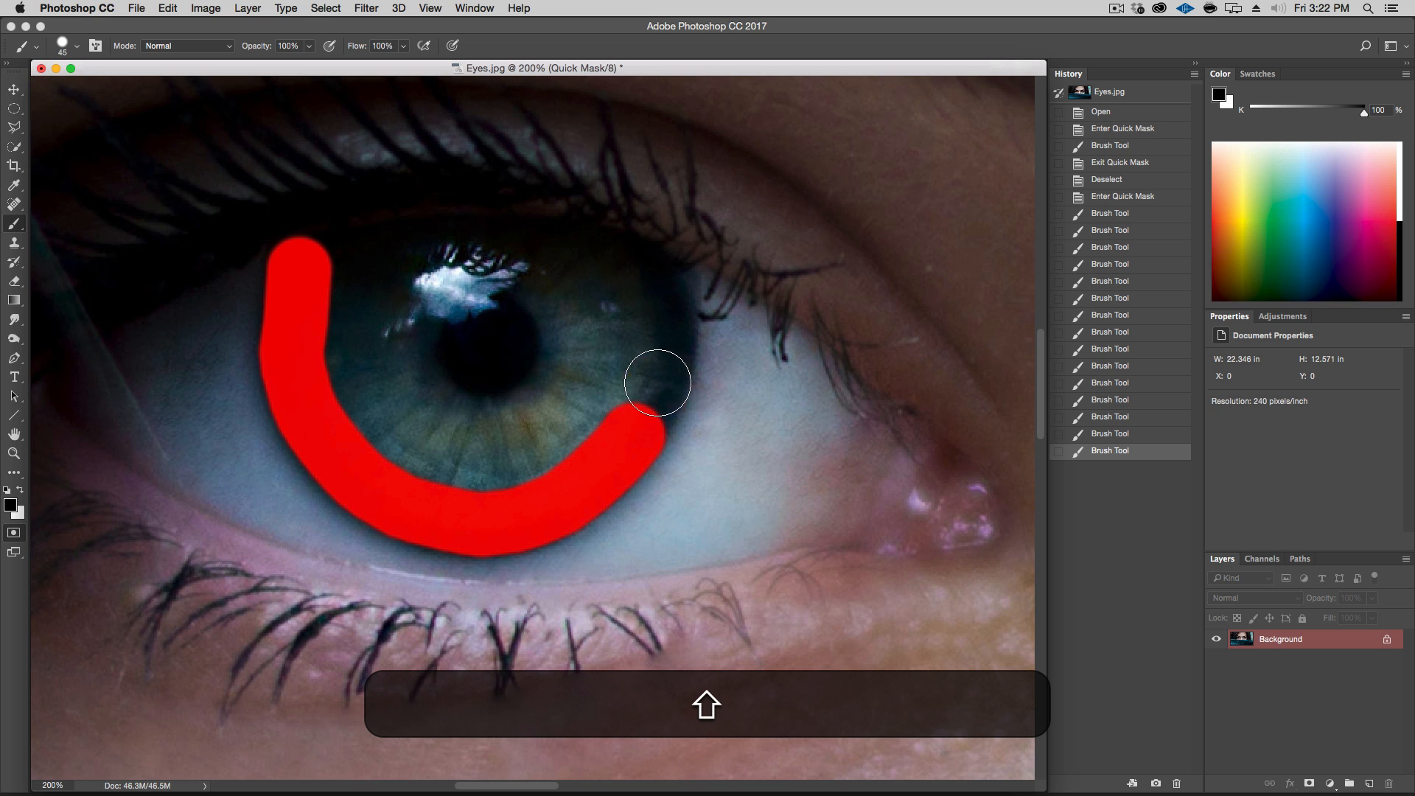
pyautogui.keyDown('shift'); pyautogui.click(659, 390); pyautogui.keyUp('shift')
pyautogui.keyDown('shift'); pyautogui.click(665, 355); pyautogui.keyUp('shift')
pyautogui.keyDown('shift'); pyautogui.click(662, 302); pyautogui.keyUp('shift')
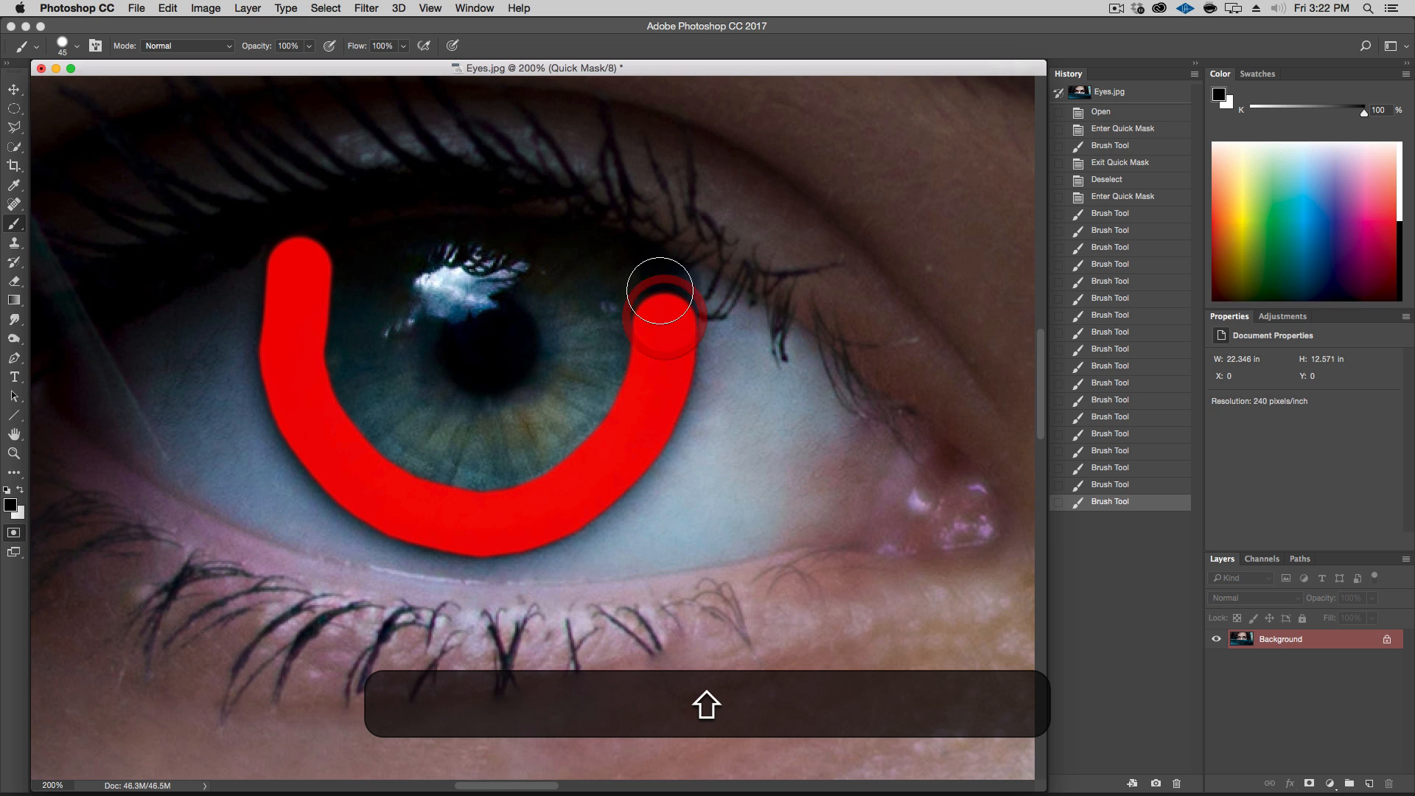
pyautogui.keyDown('shift'); pyautogui.click(659, 283); pyautogui.keyUp('shift')
pyautogui.keyDown('shift'); pyautogui.click(641, 267); pyautogui.keyUp('shift')
pyautogui.keyDown('shift'); pyautogui.click(619, 255); pyautogui.keyUp('shift')
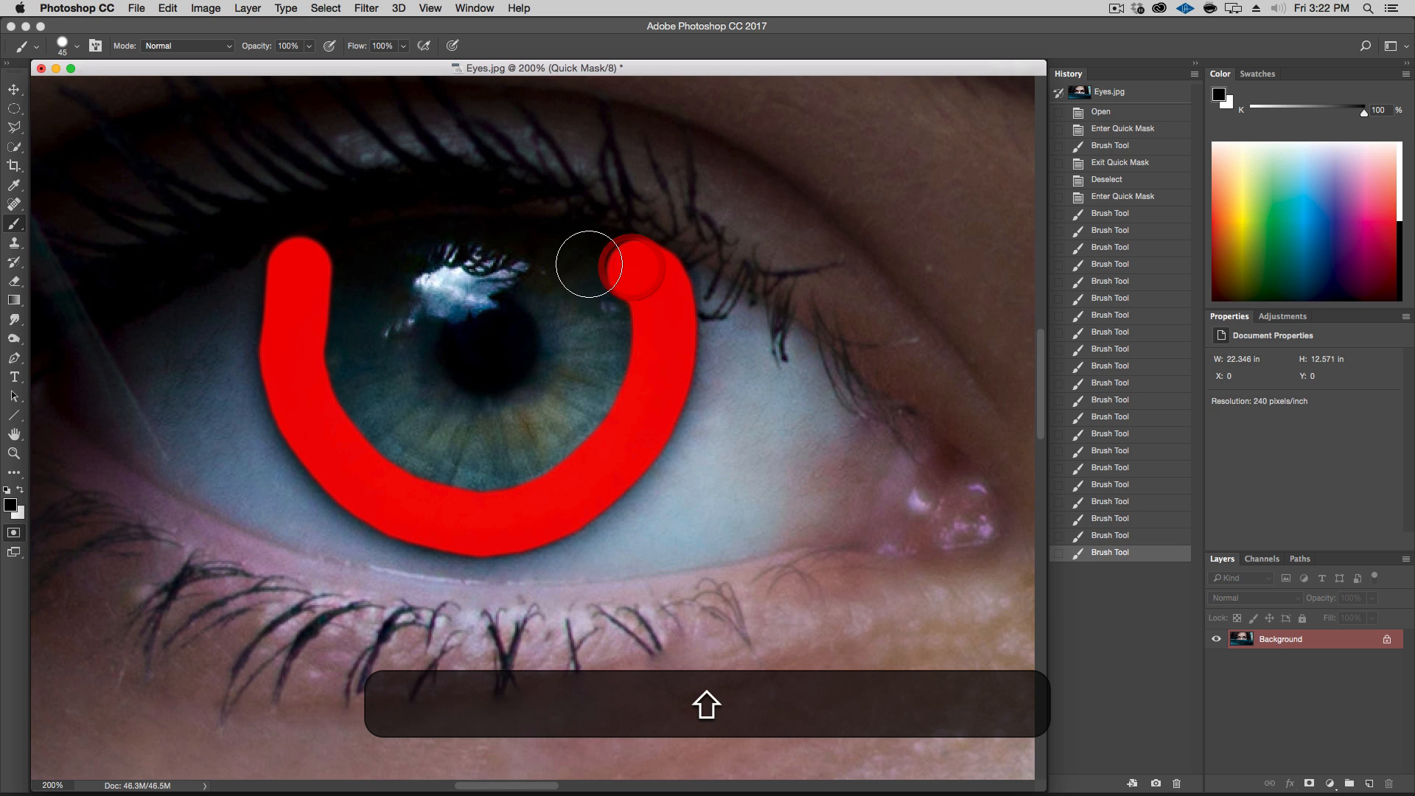
pyautogui.keyDown('shift'); pyautogui.click(593, 252); pyautogui.keyUp('shift')
pyautogui.keyDown('shift'); pyautogui.click(482, 248); pyautogui.keyUp('shift')
pyautogui.keyDown('shift'); pyautogui.click(446, 249); pyautogui.keyUp('shift')
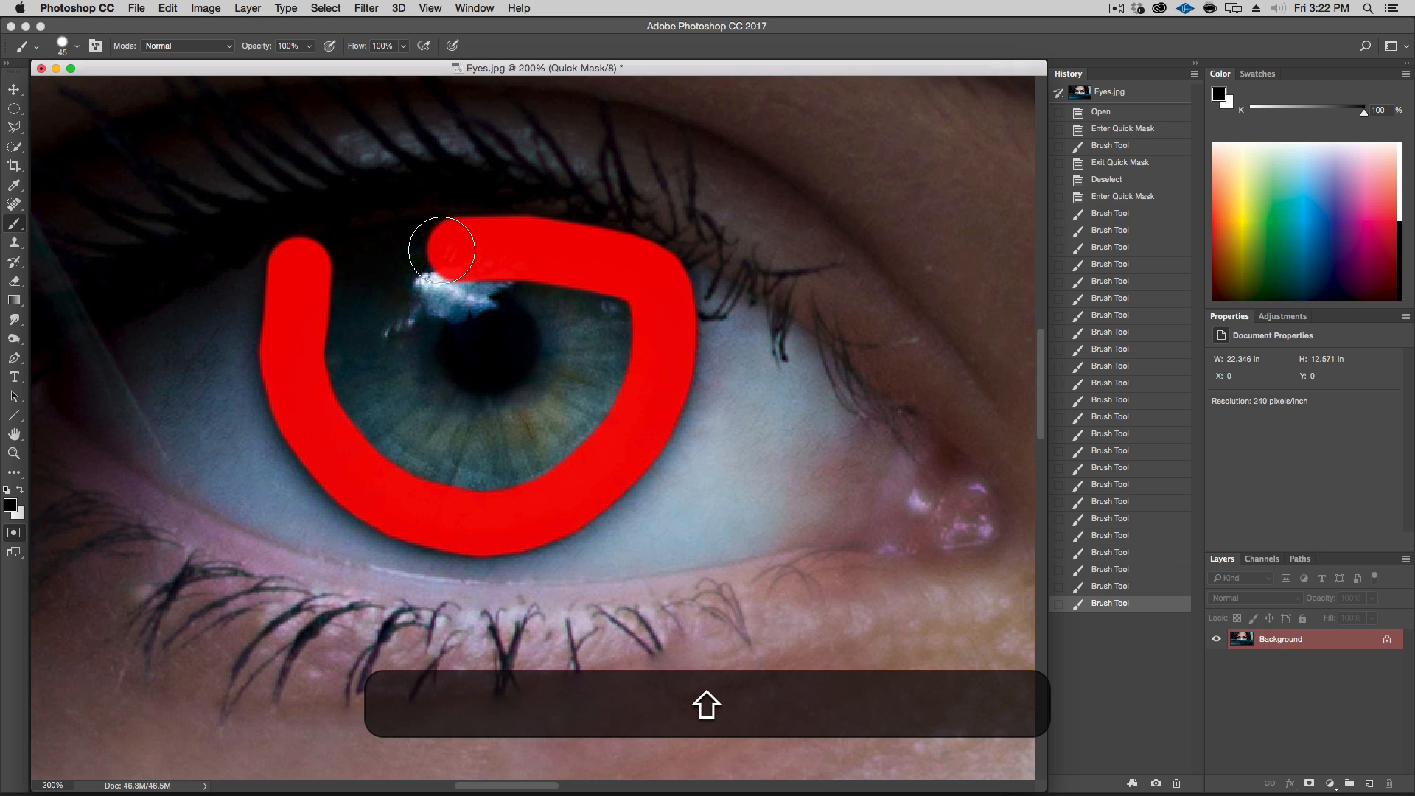
pyautogui.keyDown('shift'); pyautogui.click(402, 255); pyautogui.keyUp('shift')
pyautogui.keyDown('shift'); pyautogui.click(331, 258); pyautogui.keyUp('shift')
pyautogui.keyDown('shift'); pyautogui.click(310, 265); pyautogui.keyUp('shift')
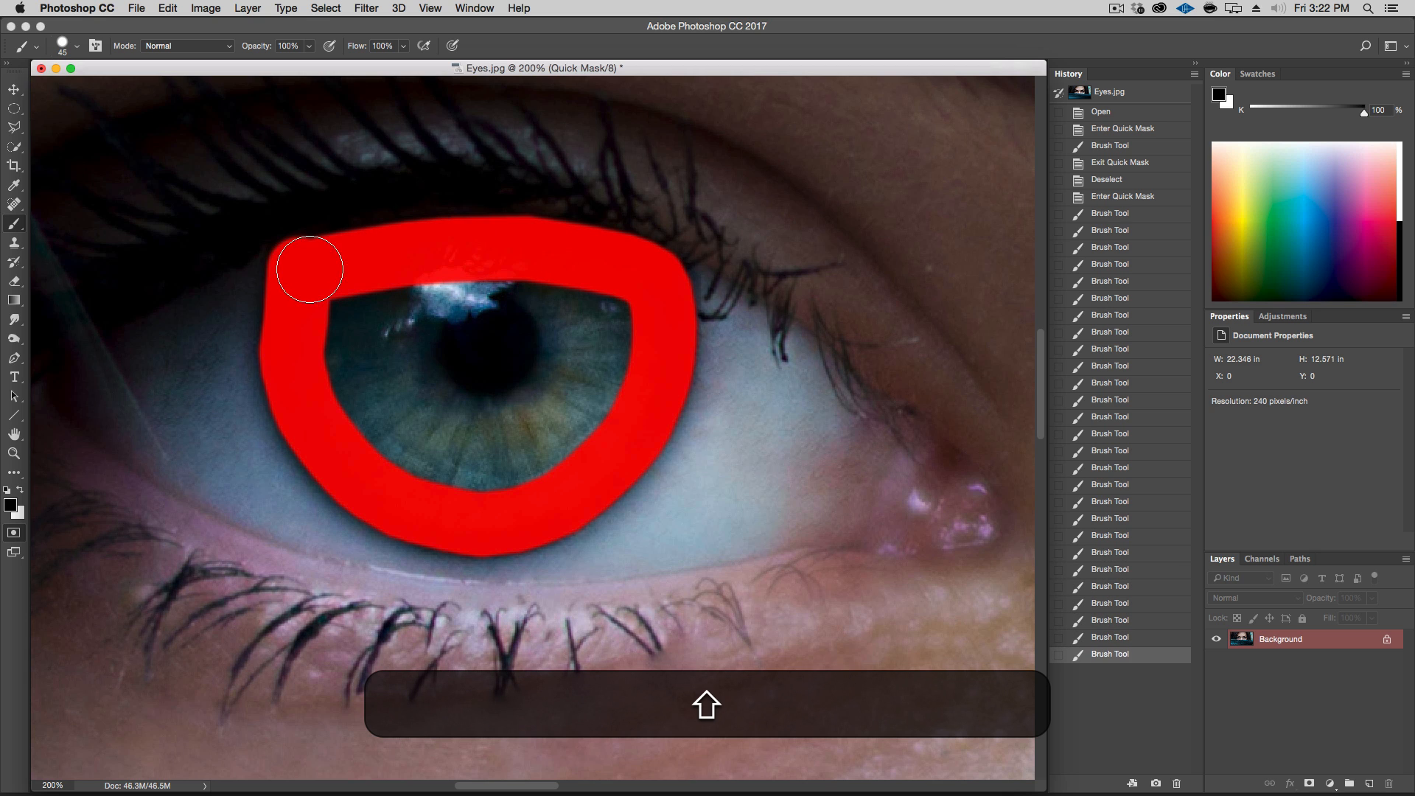
pyautogui.keyDown('shift'); pyautogui.click(297, 275); pyautogui.keyUp('shift')
# Switch the foreground to white and paint out mask overflow along the ring's upper edge near the eyelid
pyautogui.press('x')
pyautogui.keyDown('shift'); pyautogui.click(329, 195); pyautogui.keyUp('shift')
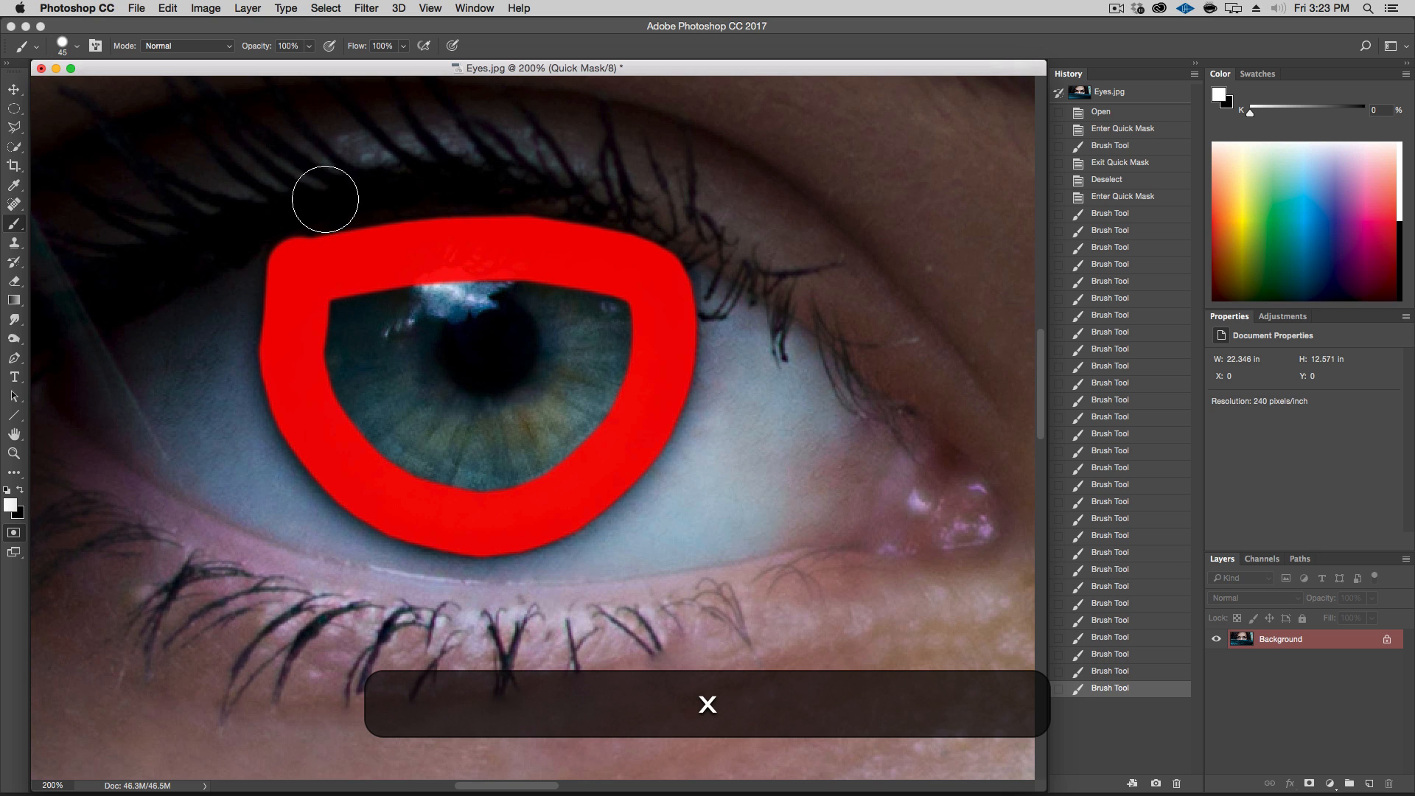
pyautogui.keyDown('shift'); pyautogui.click(288, 208); pyautogui.keyUp('shift')
pyautogui.keyDown('shift'); pyautogui.click(262, 219); pyautogui.keyUp('shift')
pyautogui.keyDown('shift'); pyautogui.click(253, 221); pyautogui.keyUp('shift')
pyautogui.keyDown('shift'); pyautogui.click(246, 228); pyautogui.keyUp('shift')
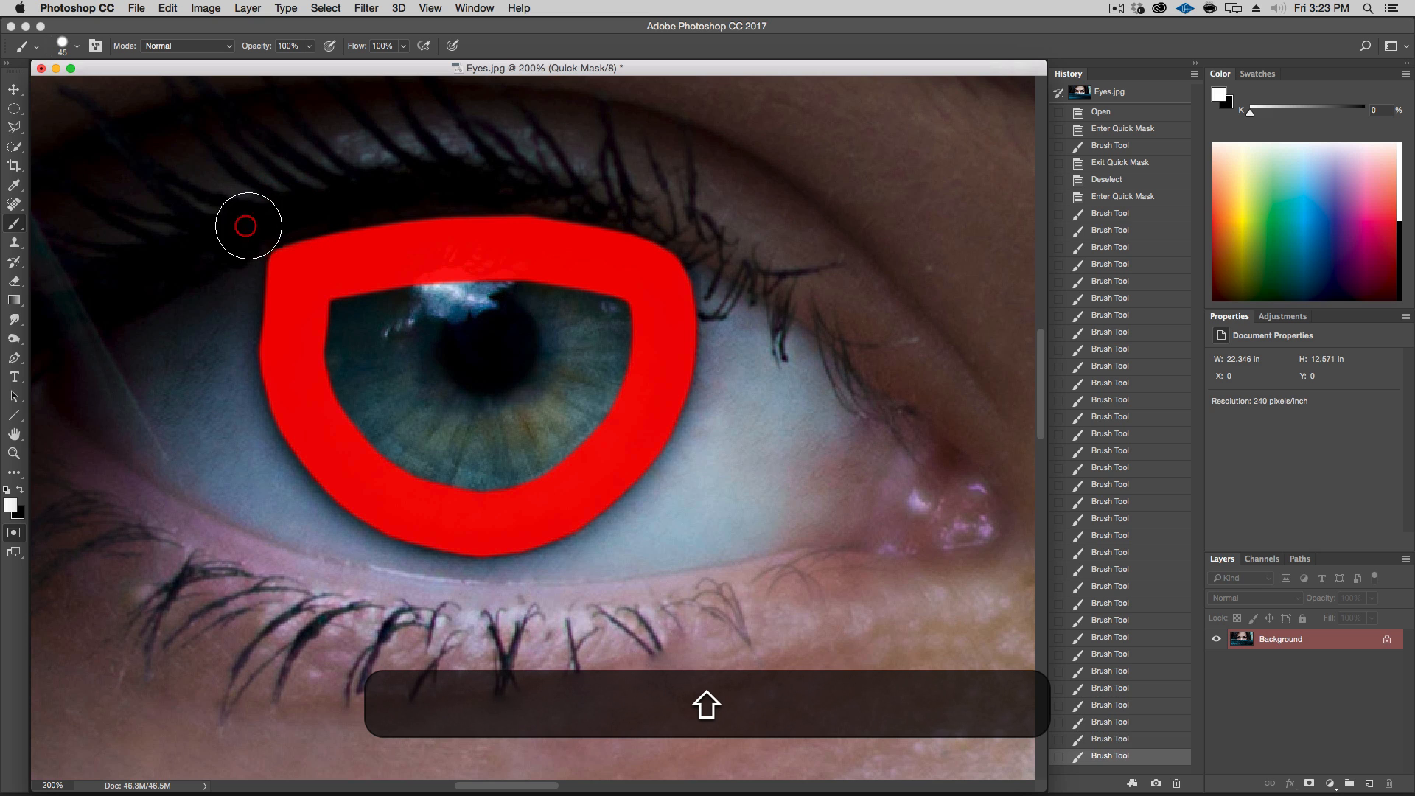
pyautogui.keyDown('shift'); pyautogui.click(527, 173); pyautogui.keyUp('shift')
pyautogui.keyDown('shift'); pyautogui.click(550, 180); pyautogui.keyUp('shift')
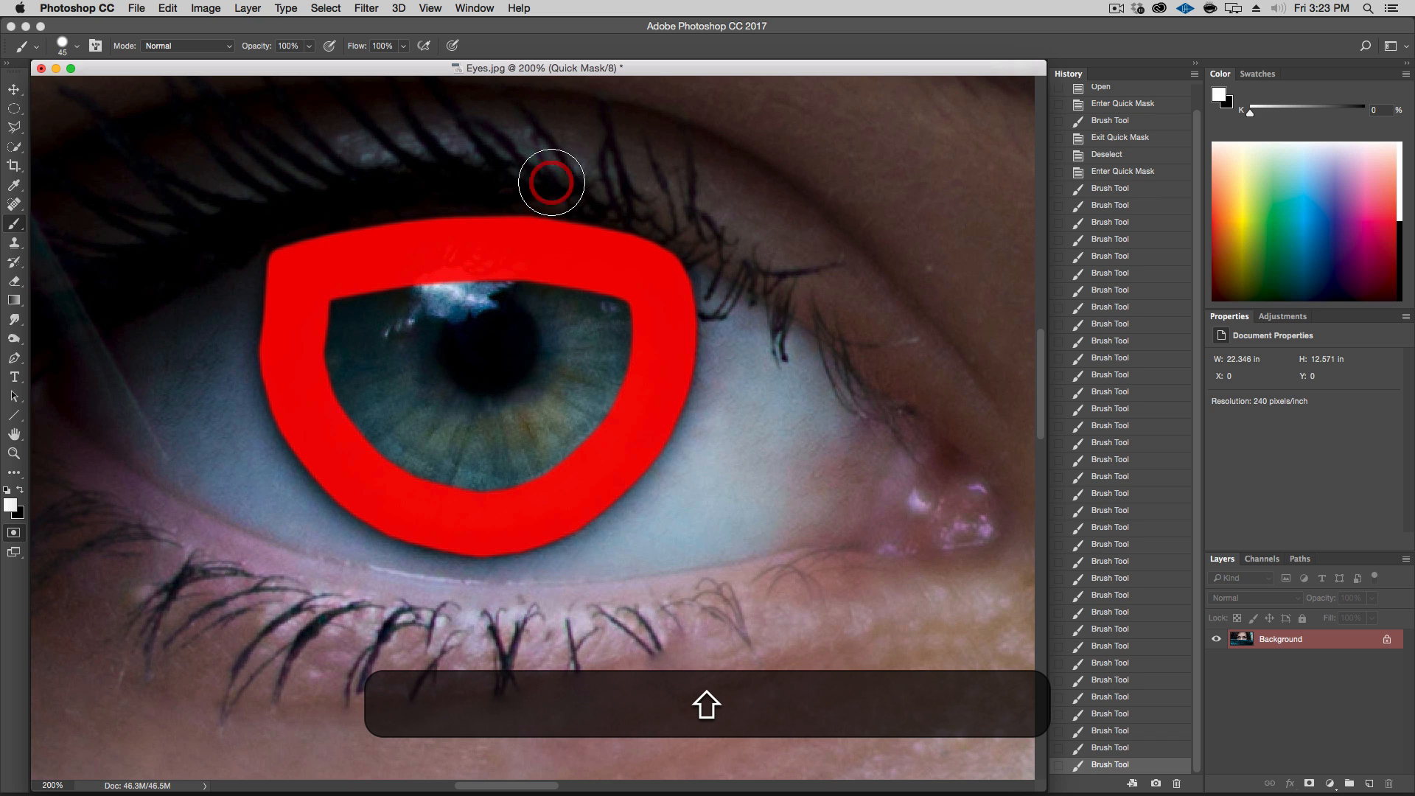
# Switch back to black and fill the inside of the ring so the mask covers the whole iris and pupil
pyautogui.click(20, 493)
pyautogui.moveTo(415, 323)
pyautogui.mouseDown()
pyautogui.moveTo(362, 320)
pyautogui.moveTo(489, 285)
pyautogui.moveTo(597, 308)
pyautogui.mouseUp()
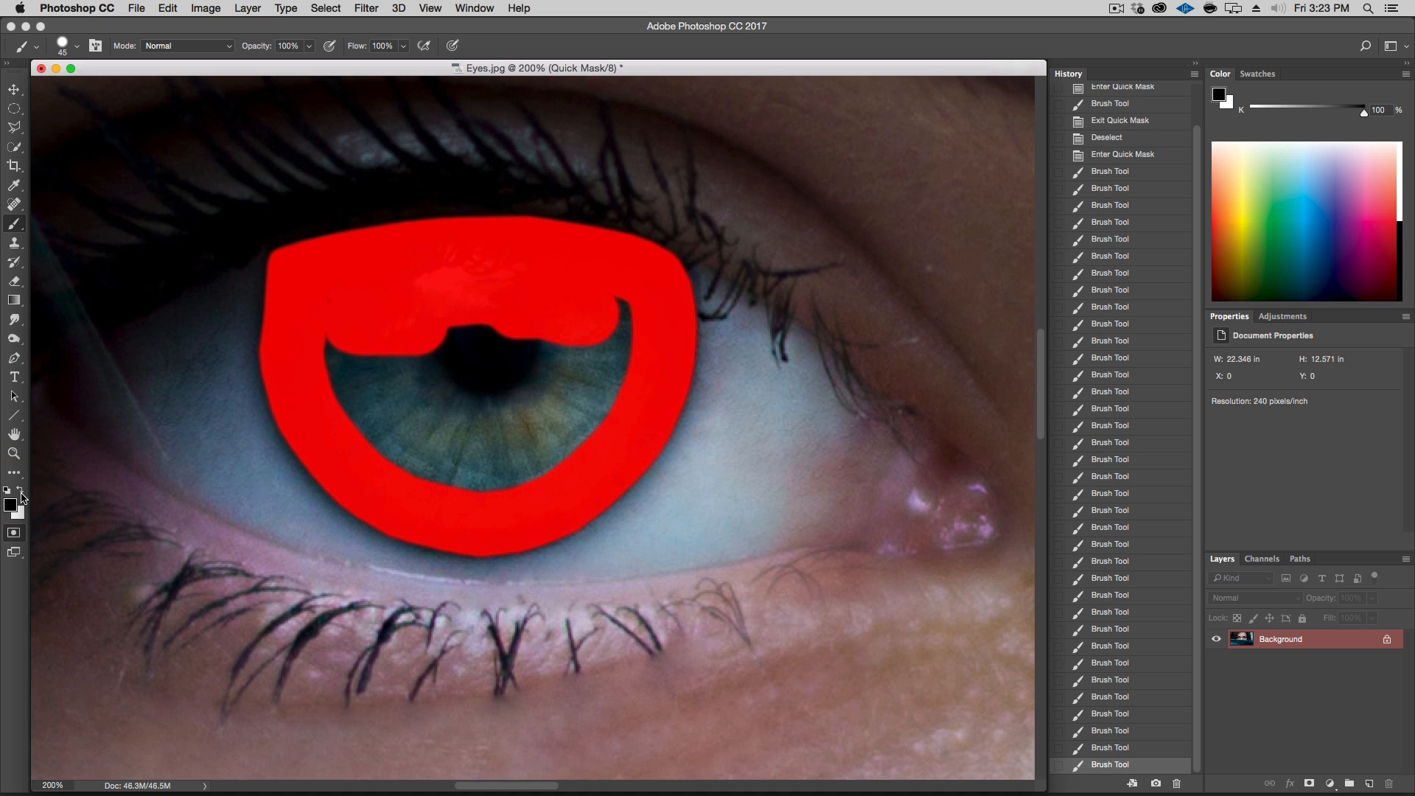
pyautogui.click(20, 492)
pyautogui.moveTo(474, 363)
pyautogui.mouseDown()
pyautogui.moveTo(399, 380)
pyautogui.moveTo(567, 362)
pyautogui.moveTo(465, 359)
pyautogui.moveTo(378, 387)
pyautogui.moveTo(429, 396)
pyautogui.mouseUp()
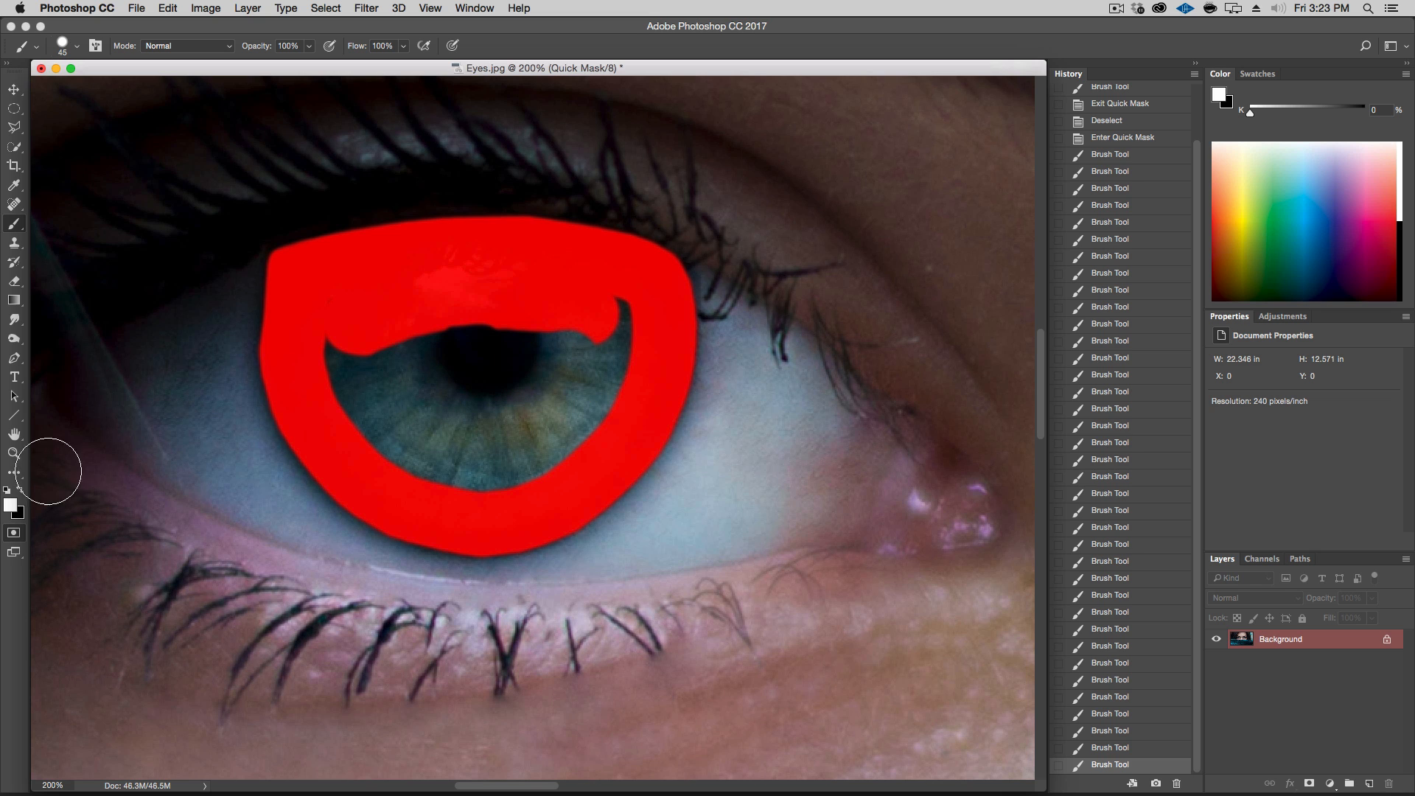
pyautogui.click(20, 490)
pyautogui.moveTo(347, 348)
pyautogui.mouseDown()
pyautogui.moveTo(375, 451)
pyautogui.moveTo(442, 476)
pyautogui.moveTo(546, 457)
pyautogui.moveTo(585, 406)
pyautogui.moveTo(613, 327)
pyautogui.moveTo(603, 310)
pyautogui.moveTo(404, 337)
pyautogui.moveTo(402, 396)
pyautogui.moveTo(516, 378)
pyautogui.moveTo(530, 410)
pyautogui.moveTo(439, 384)
pyautogui.moveTo(440, 440)
pyautogui.moveTo(546, 426)
pyautogui.moveTo(553, 395)
pyautogui.mouseUp()
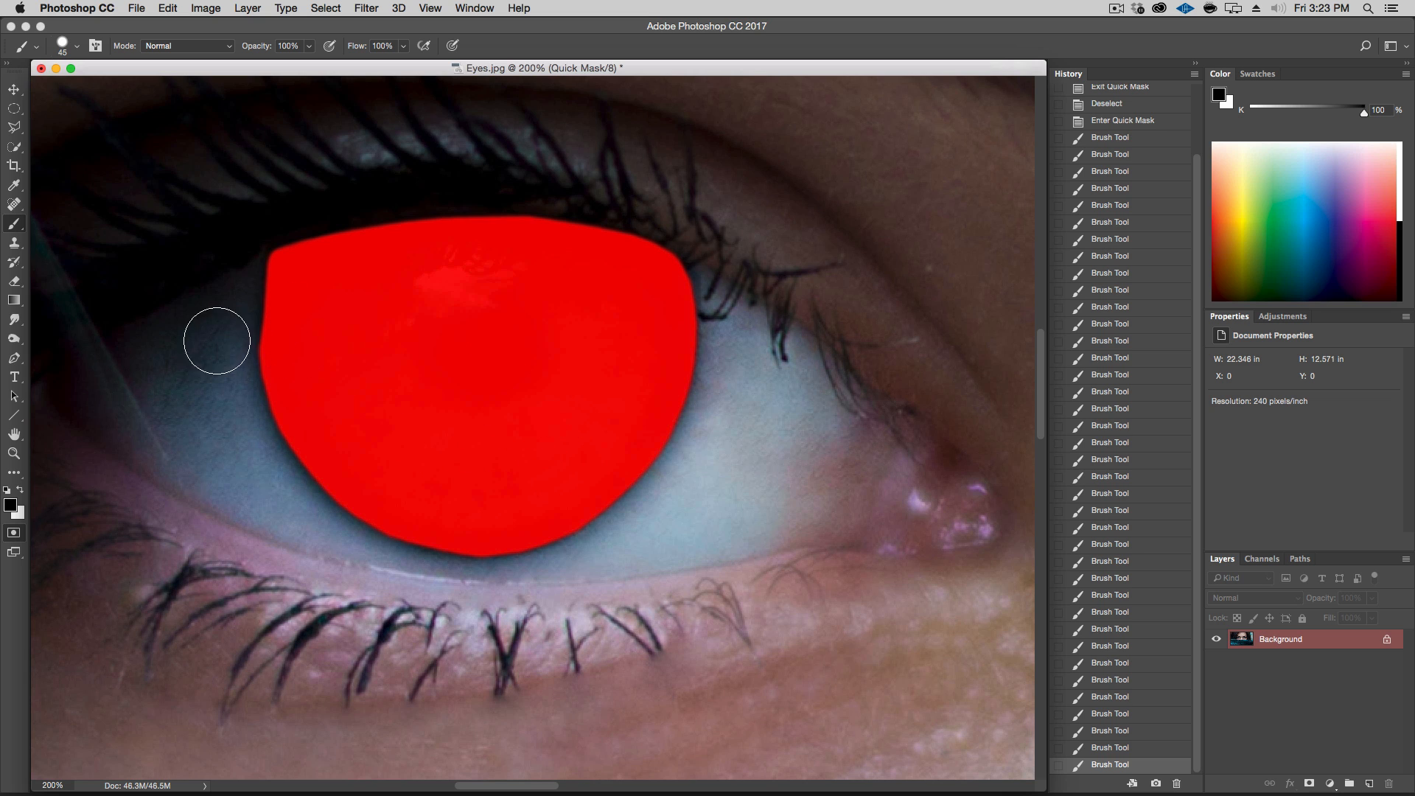
# Switch to white and erase mask spill along the iris's left and lower edges
pyautogui.click(22, 489)
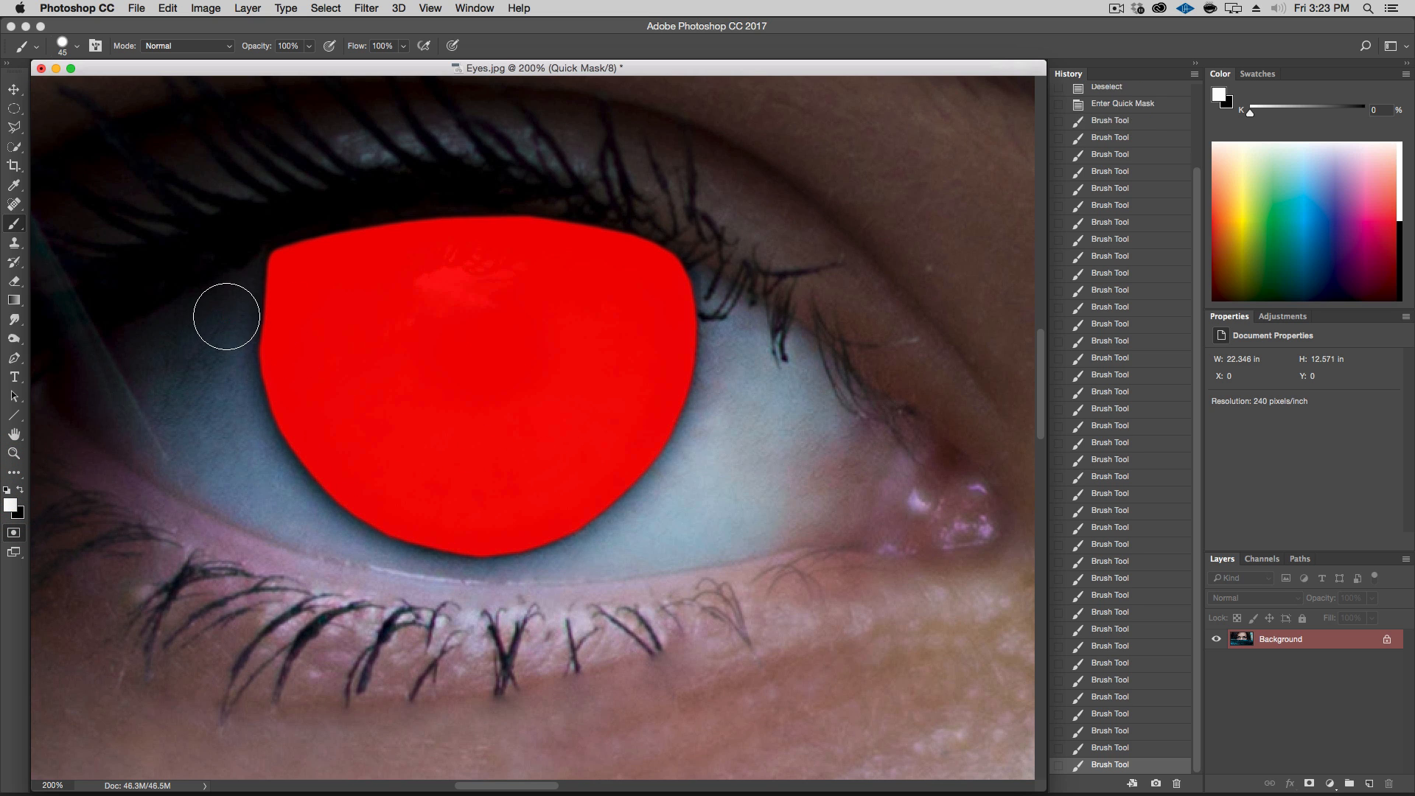
pyautogui.click(226, 316)
pyautogui.keyDown('shift'); pyautogui.click(228, 389); pyautogui.keyUp('shift')
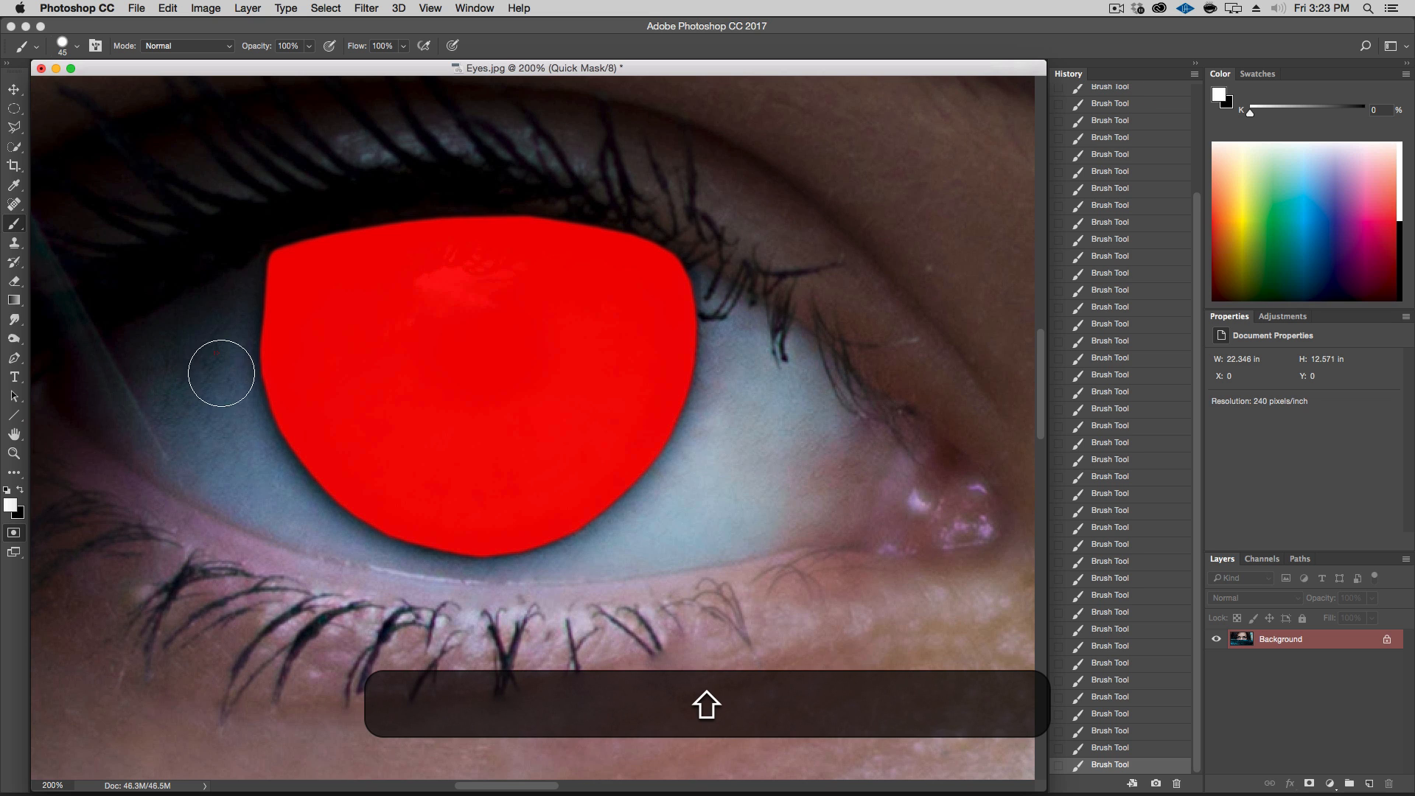
pyautogui.keyDown('shift'); pyautogui.click(225, 395); pyautogui.keyUp('shift')
pyautogui.keyDown('shift'); pyautogui.click(275, 494); pyautogui.keyUp('shift')
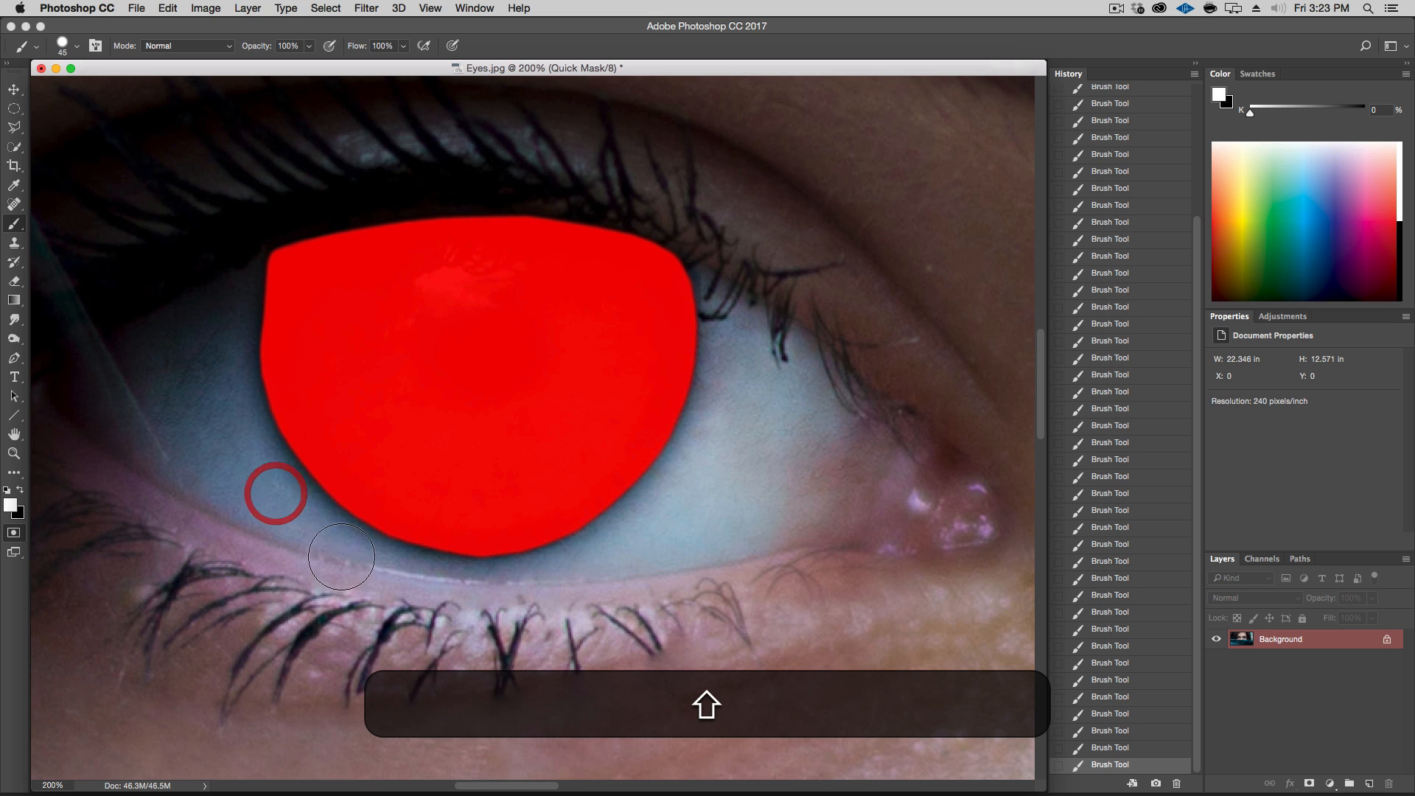
pyautogui.keyDown('shift'); pyautogui.click(325, 540); pyautogui.keyUp('shift')
pyautogui.keyDown('shift'); pyautogui.click(385, 572); pyautogui.keyUp('shift')
pyautogui.keyDown('shift'); pyautogui.click(433, 580); pyautogui.keyUp('shift')
pyautogui.keyDown('shift'); pyautogui.click(519, 593); pyautogui.keyUp('shift')
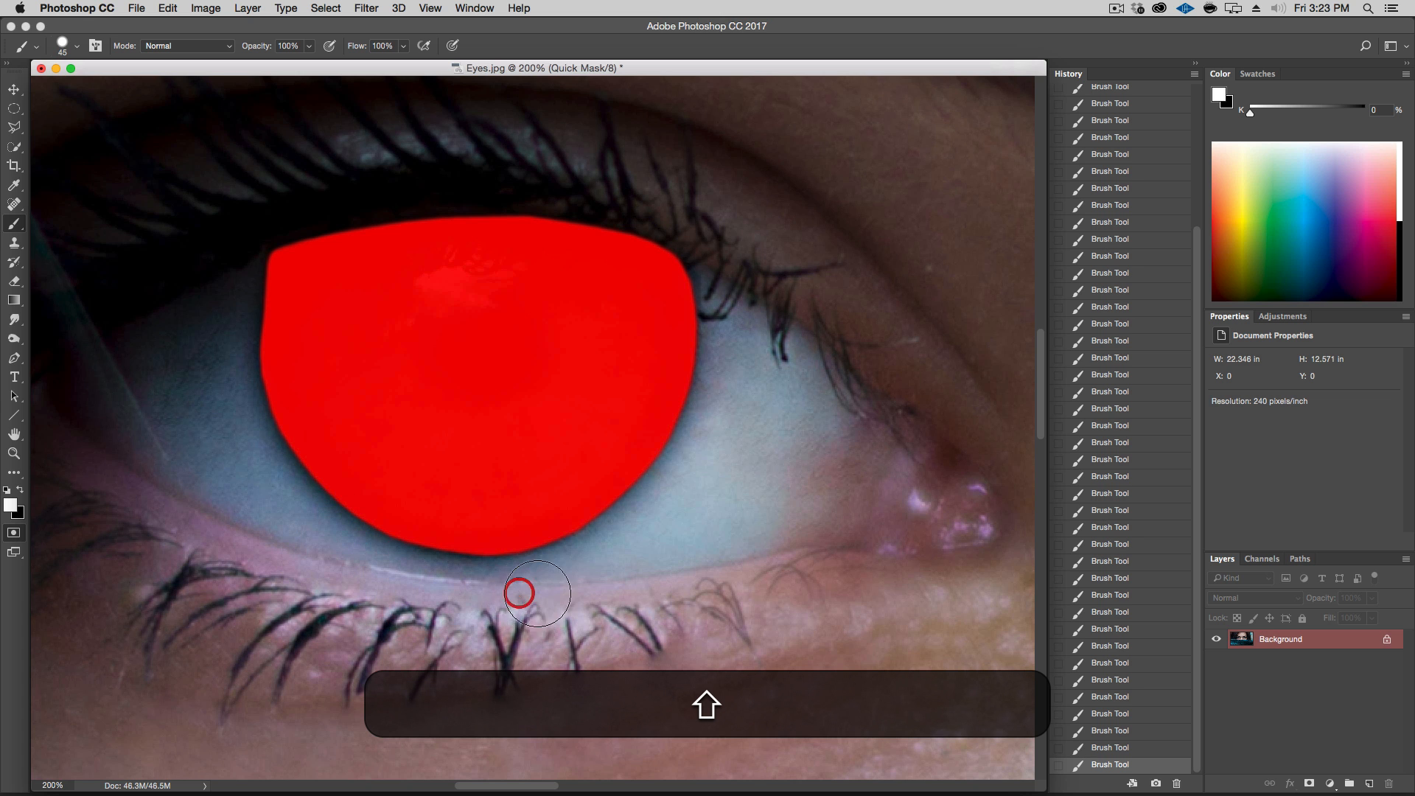
# Reset to black and paint Quick Mask over the other eye's entire iris, outlining it first and then filling the inside
pyautogui.moveTo(686, 306); pyautogui.dragTo(249, 311)
pyautogui.moveTo(866, 301); pyautogui.dragTo(16, 273)
pyautogui.moveTo(867, 328); pyautogui.dragTo(69, 306)
pyautogui.moveTo(545, 304); pyautogui.dragTo(490, 363)
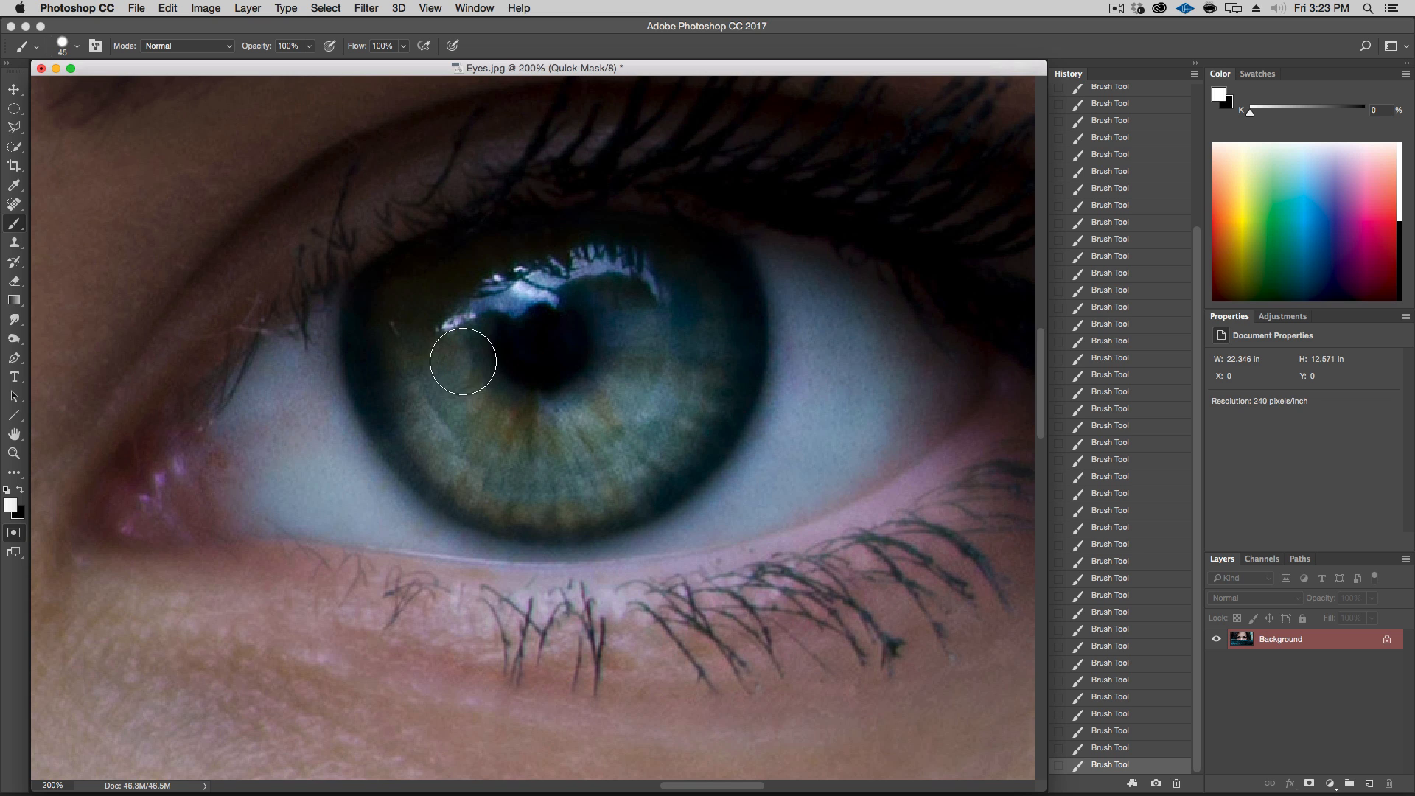
pyautogui.click(20, 491)
pyautogui.press('d')
pyautogui.press('x')
pyautogui.press('x')
pyautogui.press('x')
pyautogui.press('x')
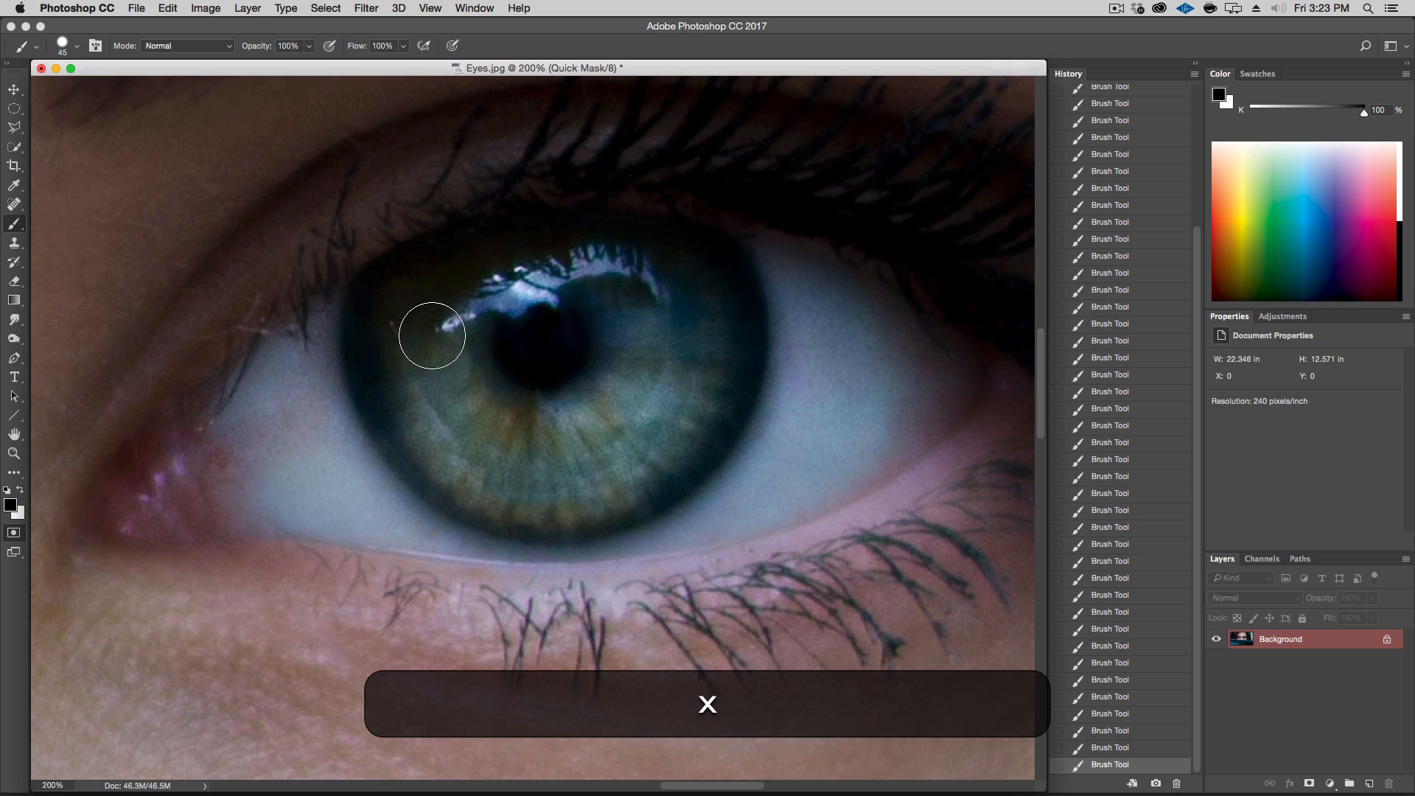
pyautogui.click(377, 302)
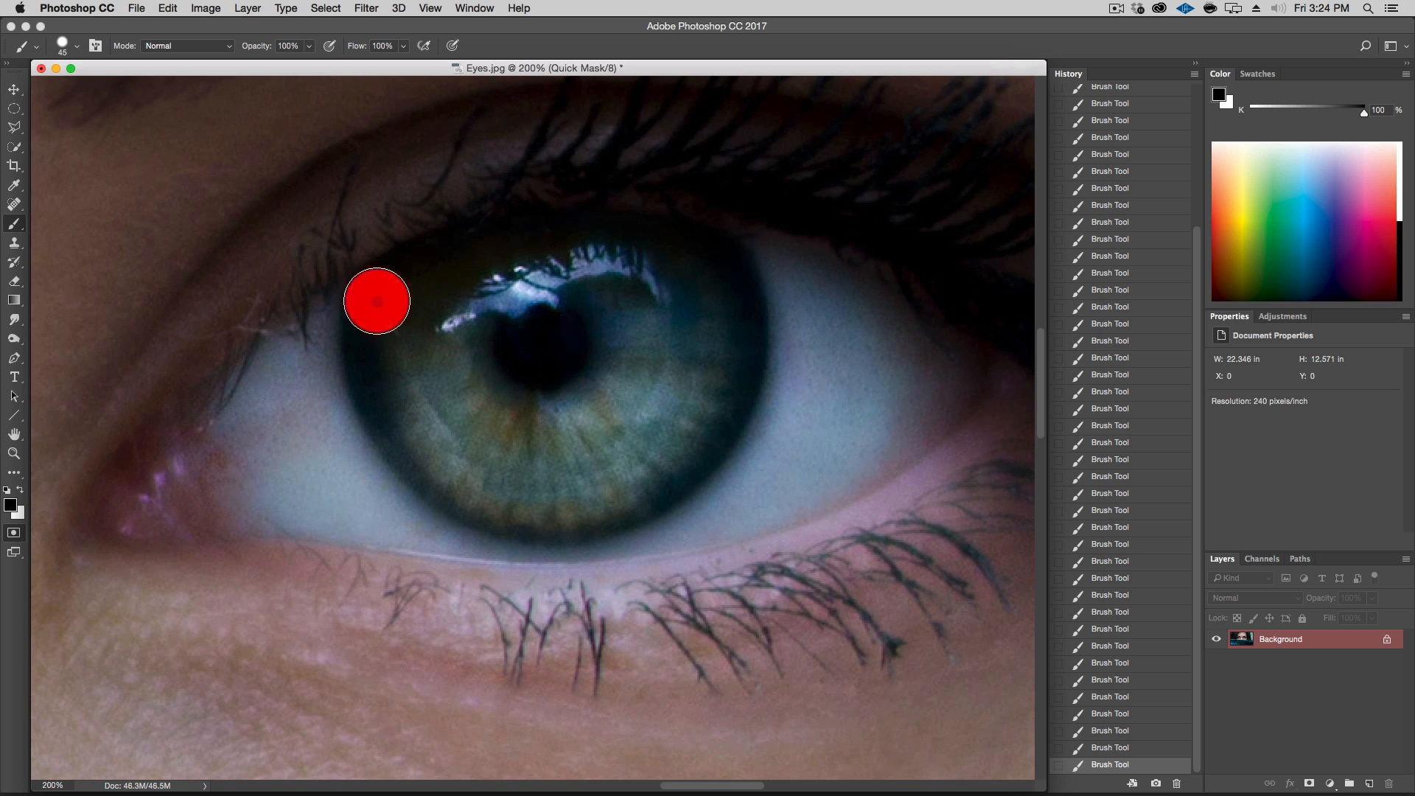
pyautogui.keyDown('shift'); pyautogui.click(374, 335); pyautogui.keyUp('shift')
pyautogui.moveTo(381, 392)
pyautogui.mouseDown()
pyautogui.moveTo(417, 458)
pyautogui.moveTo(488, 502)
pyautogui.moveTo(539, 511)
pyautogui.moveTo(630, 493)
pyautogui.moveTo(696, 449)
pyautogui.moveTo(738, 381)
pyautogui.moveTo(743, 346)
pyautogui.moveTo(716, 261)
pyautogui.moveTo(535, 245)
pyautogui.moveTo(453, 256)
pyautogui.moveTo(372, 303)
pyautogui.moveTo(379, 394)
pyautogui.moveTo(420, 448)
pyautogui.moveTo(618, 515)
pyautogui.mouseUp()
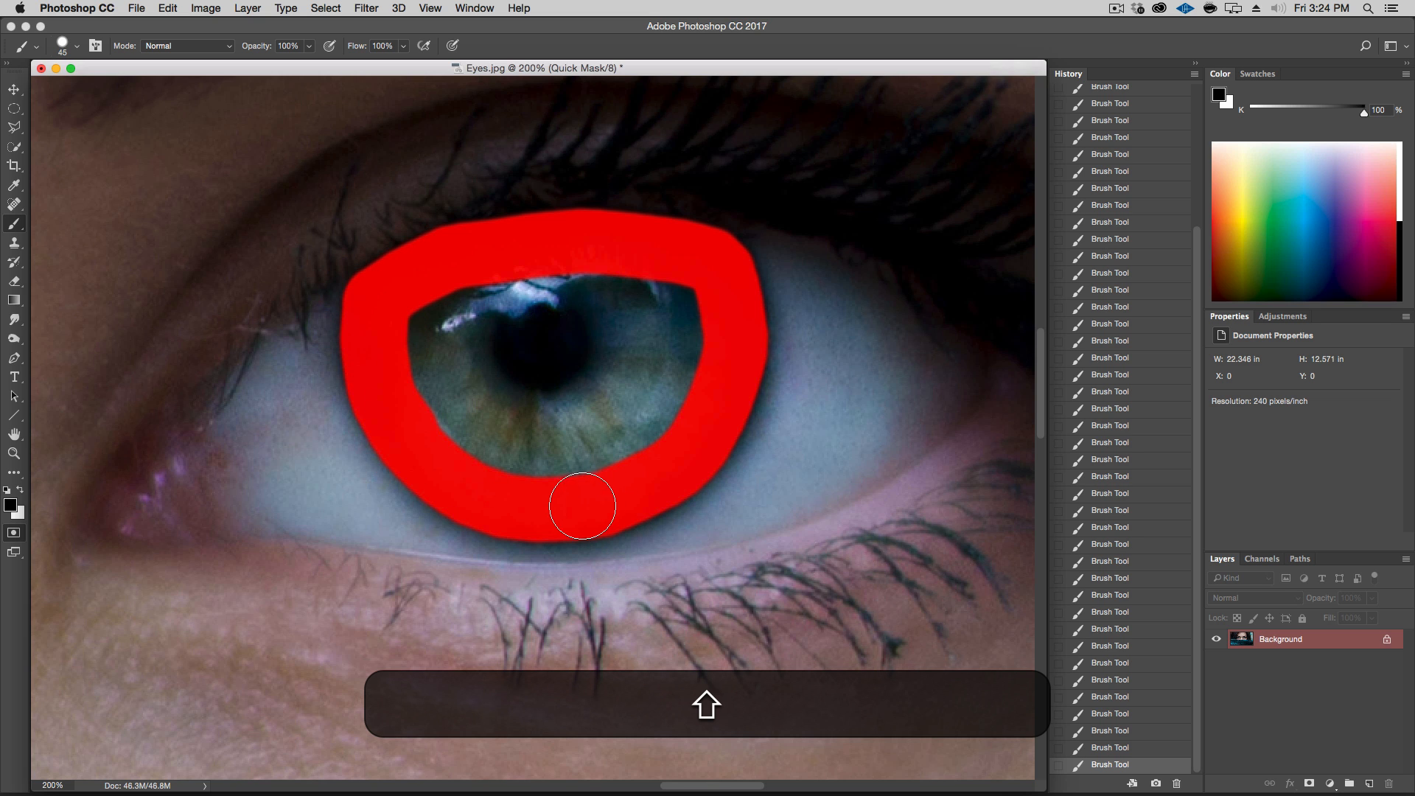
pyautogui.keyDown('shift'); pyautogui.click(632, 491); pyautogui.keyUp('shift')
pyautogui.moveTo(639, 459)
pyautogui.mouseDown()
pyautogui.moveTo(699, 323)
pyautogui.moveTo(600, 289)
pyautogui.moveTo(473, 291)
pyautogui.moveTo(416, 323)
pyautogui.moveTo(443, 423)
pyautogui.moveTo(543, 470)
pyautogui.moveTo(634, 424)
pyautogui.moveTo(637, 343)
pyautogui.moveTo(485, 343)
pyautogui.moveTo(475, 389)
pyautogui.moveTo(603, 425)
pyautogui.moveTo(508, 383)
pyautogui.moveTo(493, 357)
pyautogui.mouseUp()
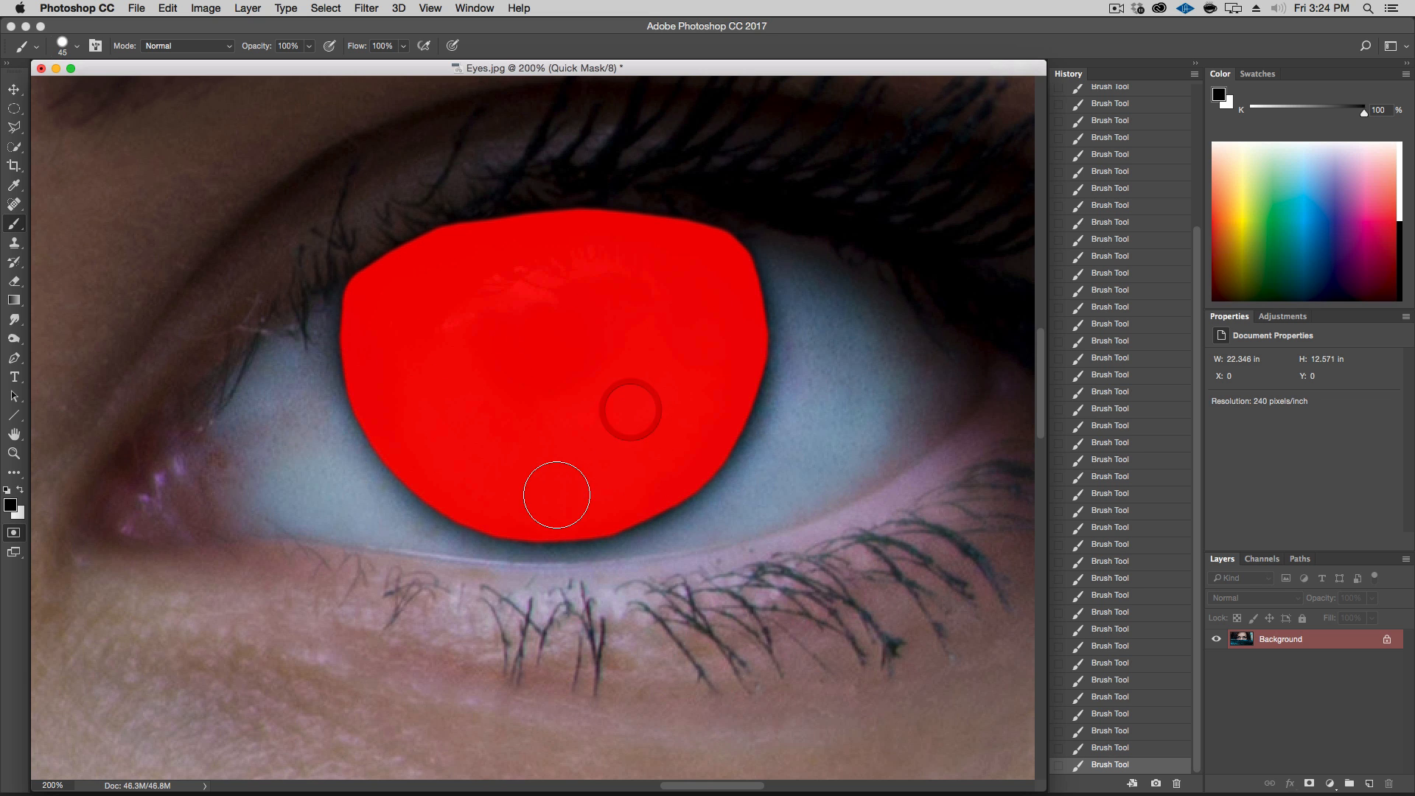
# Switch to white and erase mask spill along the second iris's lower and upper edges
pyautogui.click(22, 492)
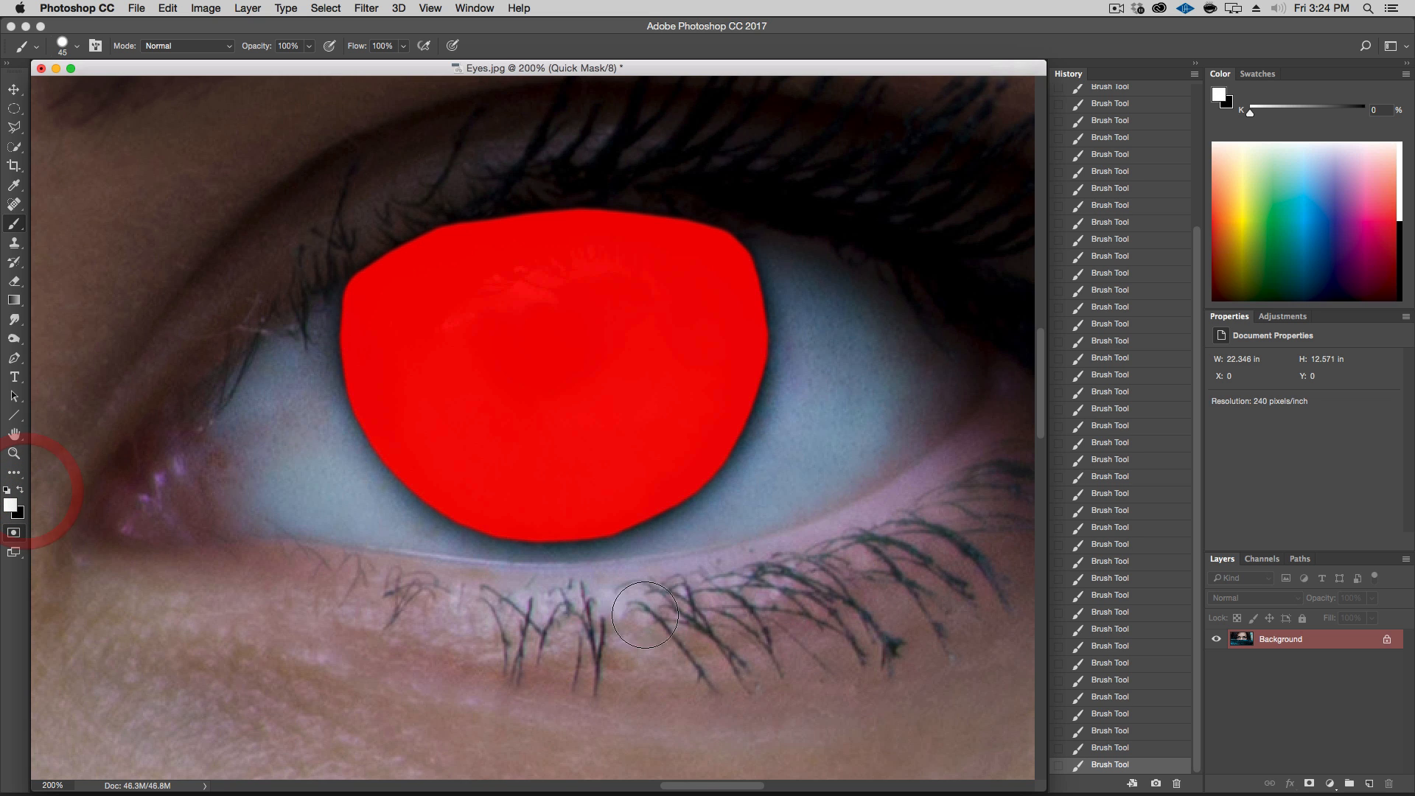
pyautogui.press('shift')
pyautogui.keyDown('shift'); pyautogui.click(581, 575); pyautogui.keyUp('shift')
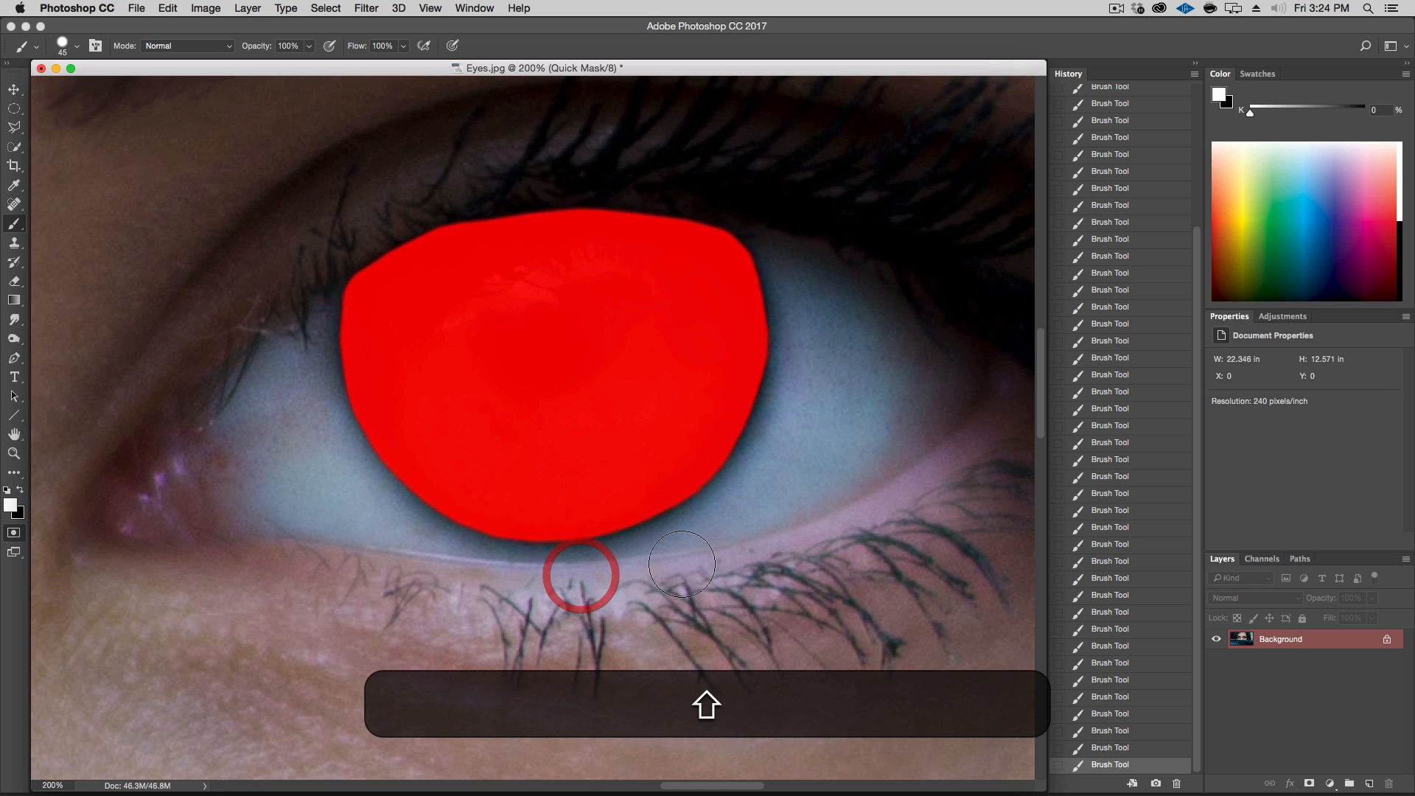
pyautogui.keyDown('shift'); pyautogui.click(678, 557); pyautogui.keyUp('shift')
pyautogui.keyDown('shift'); pyautogui.click(742, 503); pyautogui.keyUp('shift')
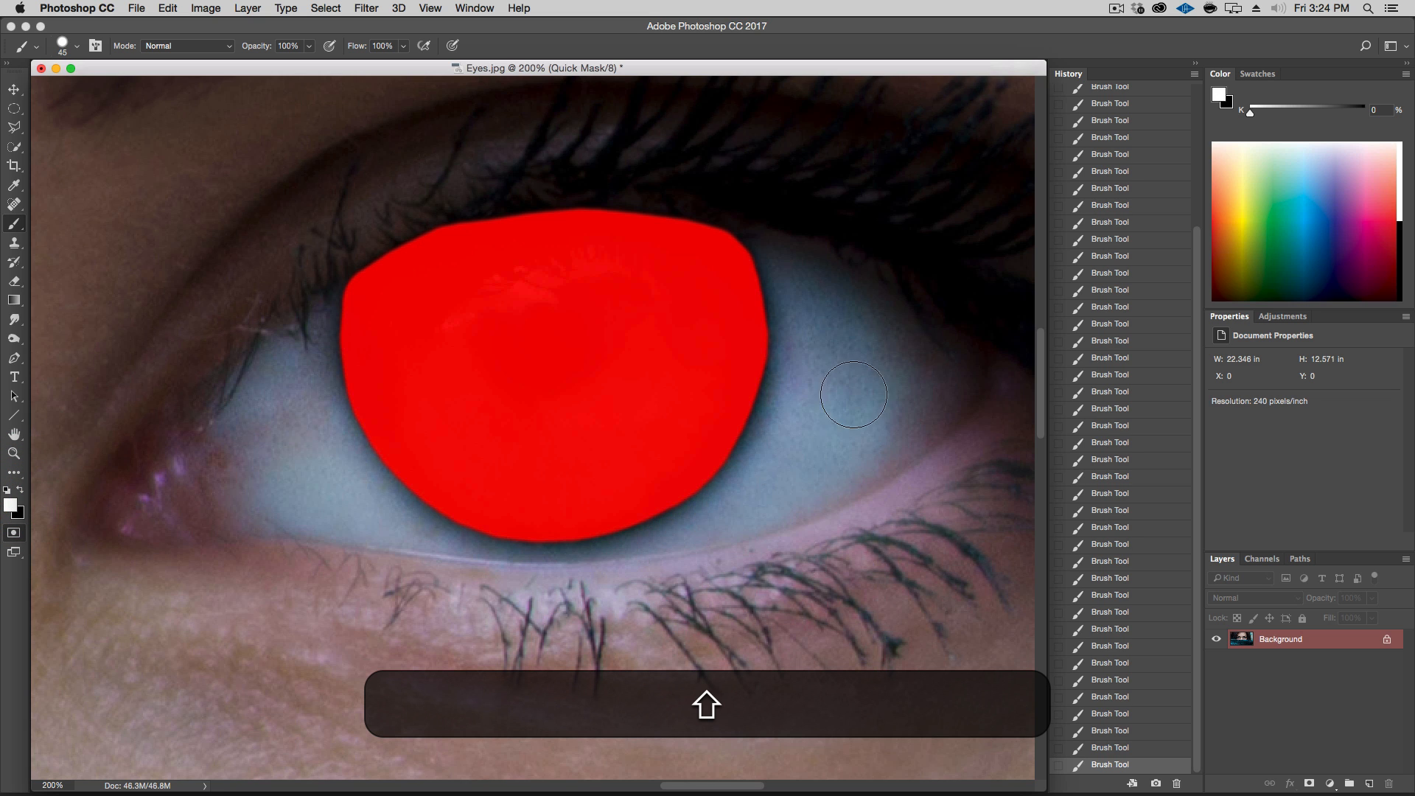
pyautogui.moveTo(250, 363); pyautogui.dragTo(638, 372)
pyautogui.moveTo(727, 282); pyautogui.dragTo(281, 366)
pyautogui.click(331, 298)
pyautogui.keyDown('shift'); pyautogui.click(401, 270); pyautogui.keyUp('shift')
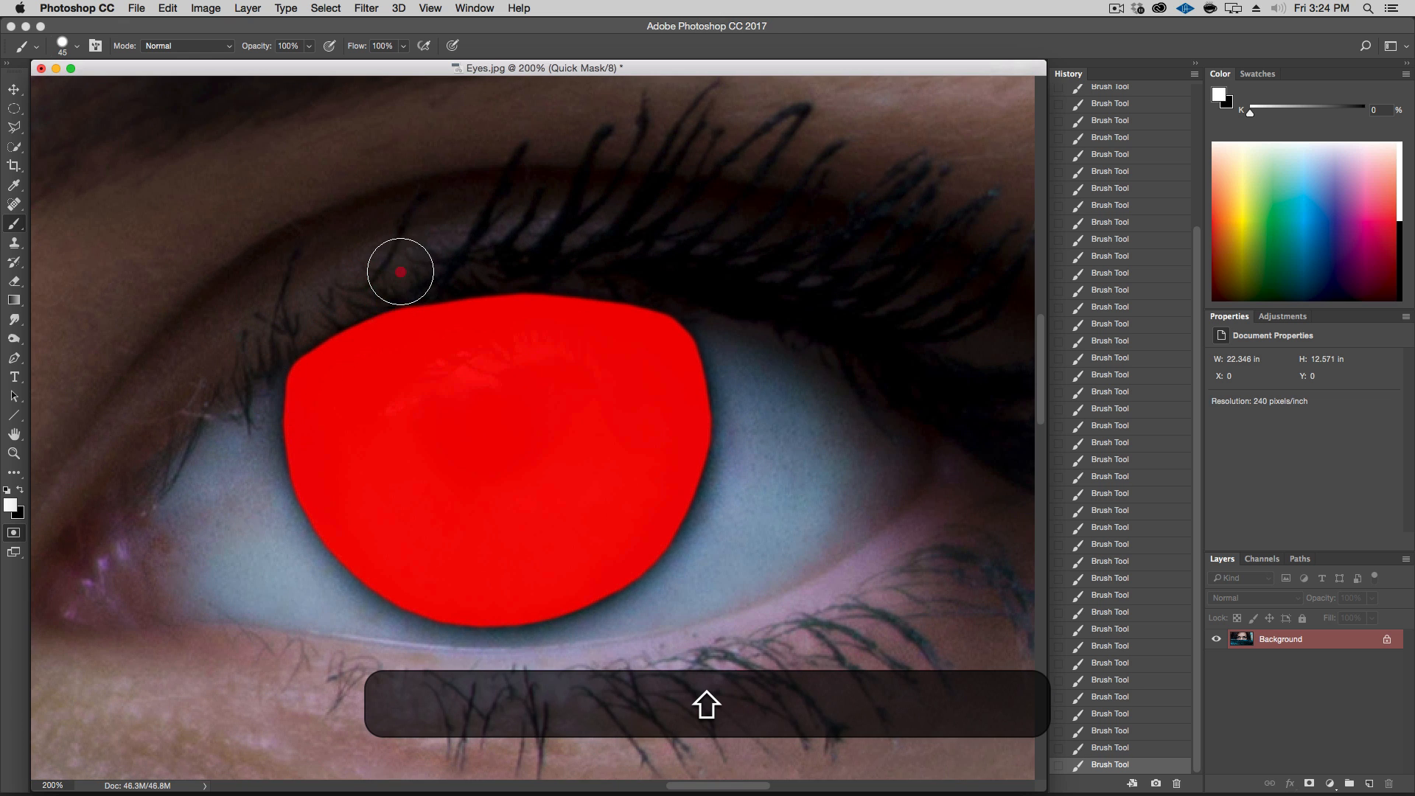
pyautogui.click(376, 278)
pyautogui.keyDown('shift'); pyautogui.click(419, 271); pyautogui.keyUp('shift')
pyautogui.keyDown('shift'); pyautogui.click(479, 262); pyautogui.keyUp('shift')
pyautogui.keyDown('shift'); pyautogui.click(559, 260); pyautogui.keyUp('shift')
# Zoom out to 50% to show both eyes and exit Quick Mask mode to turn the painted irises into a selection
pyautogui.press('alt+super+minus')
pyautogui.press('alt+super+minus')
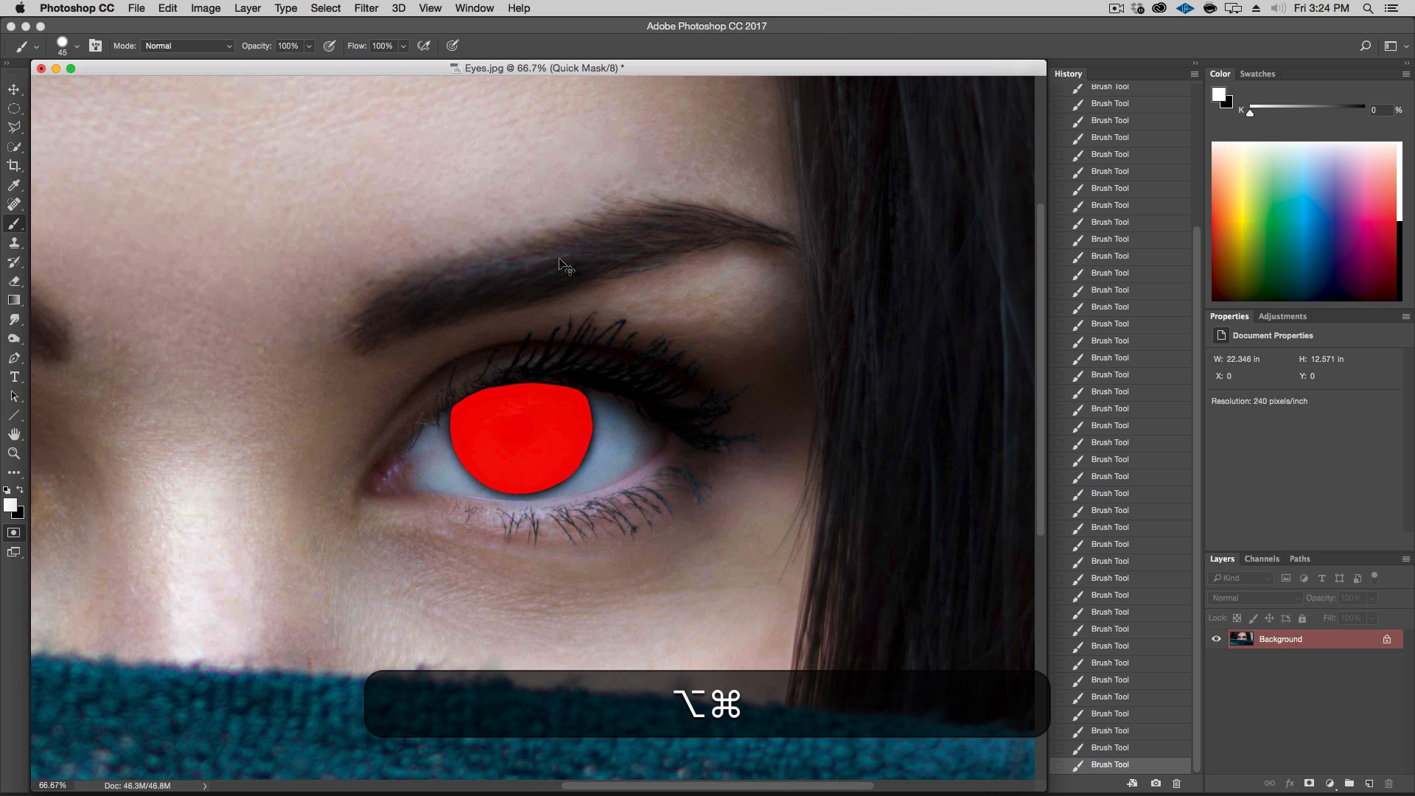
pyautogui.press('alt+super+minus')
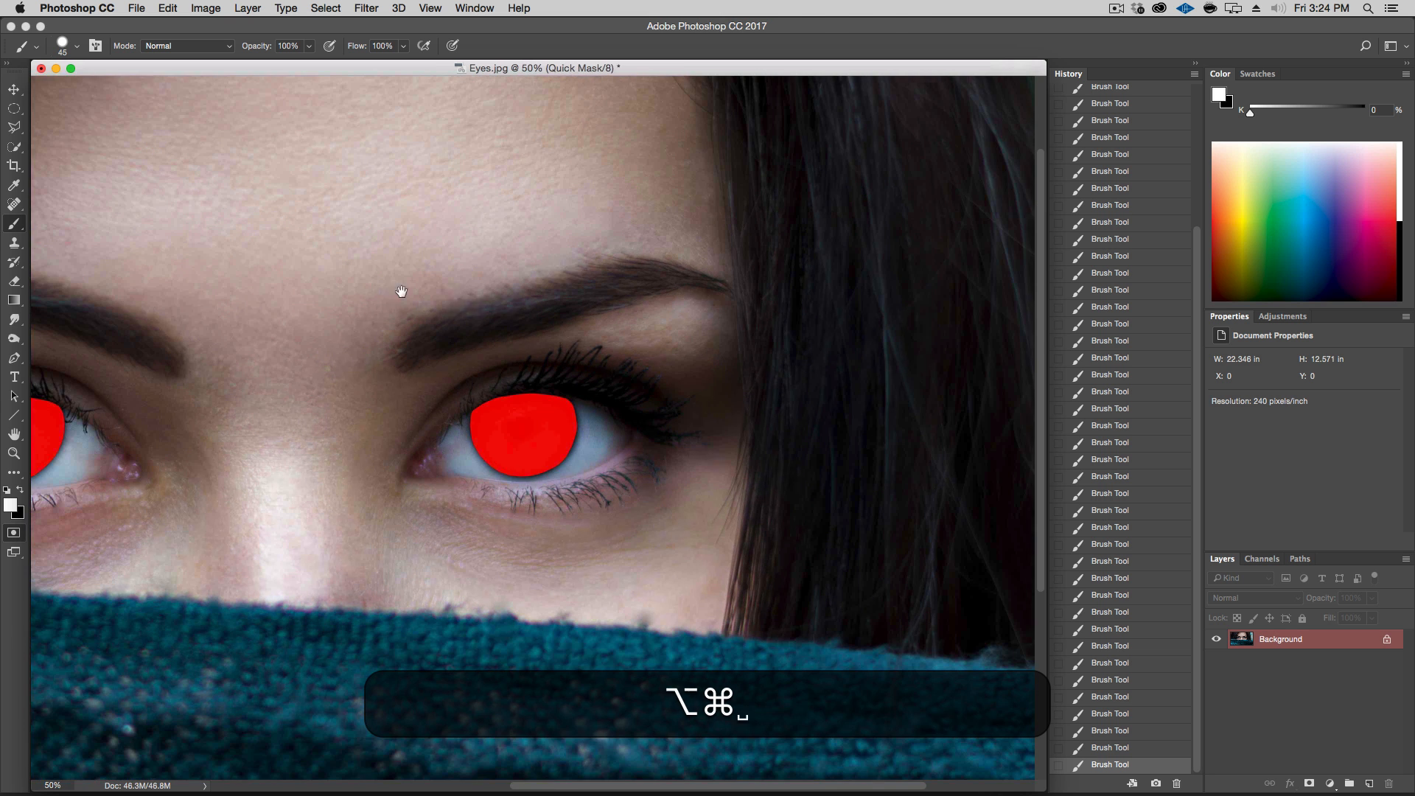
pyautogui.moveTo(386, 294); pyautogui.dragTo(676, 243)
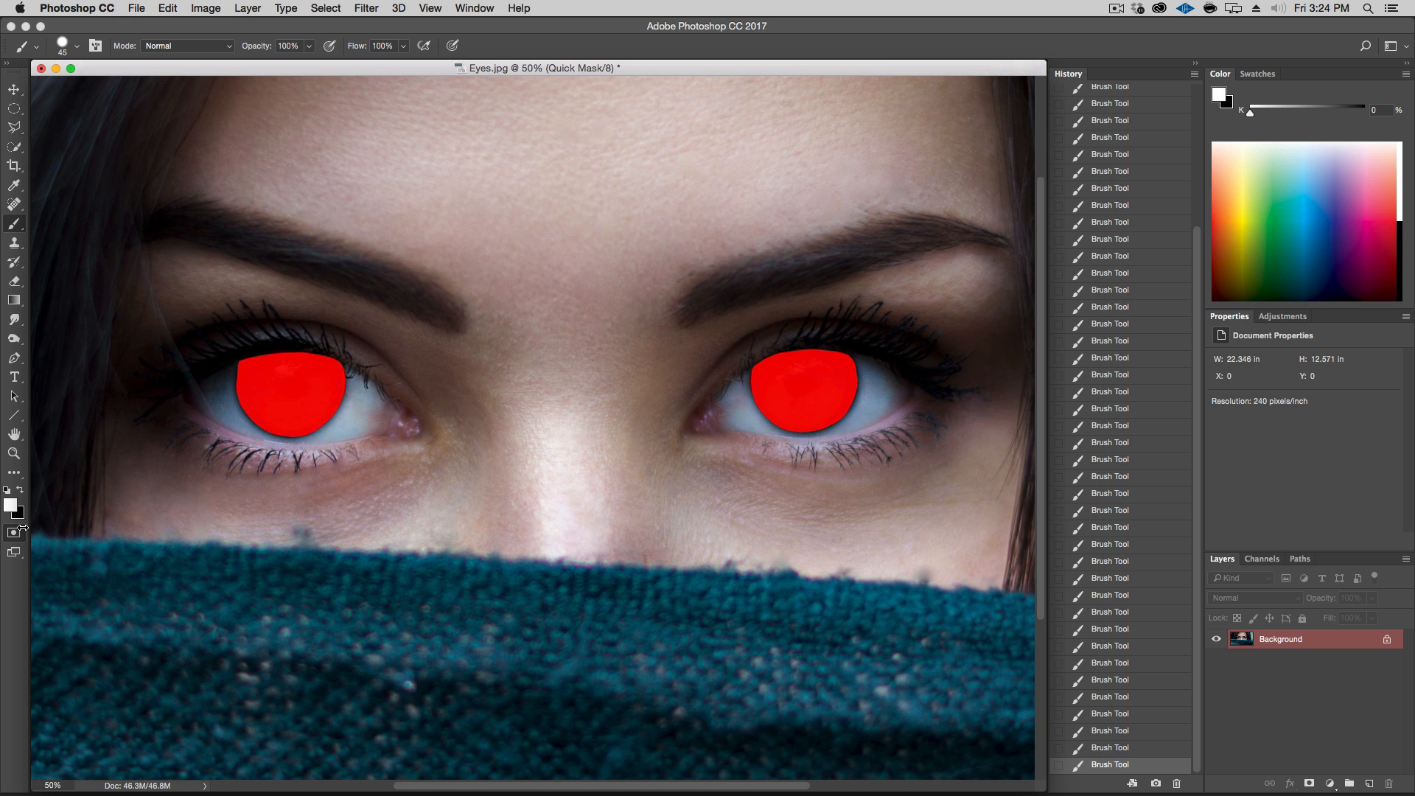
pyautogui.click(11, 536)
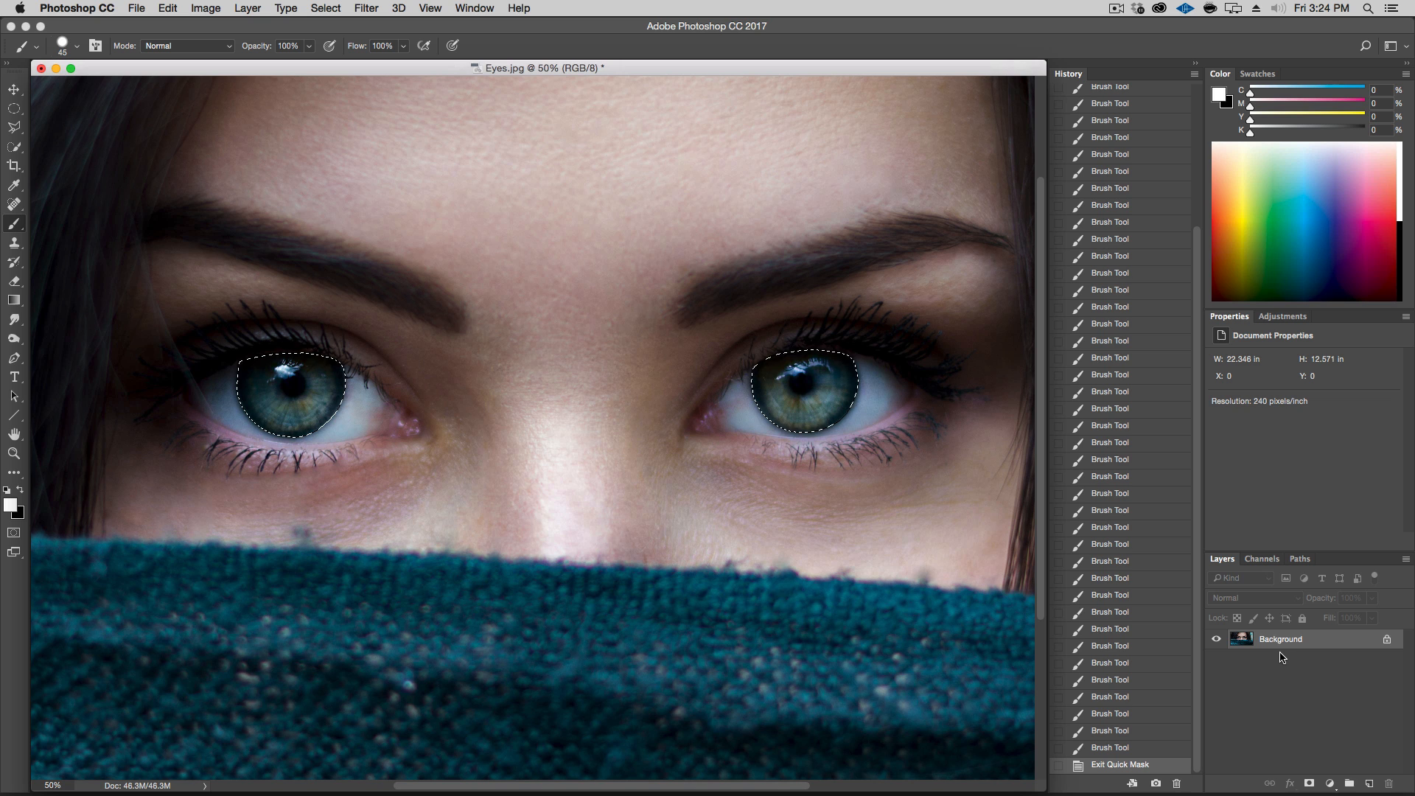
# Create a new layer group and rename it Eyes
pyautogui.click(1350, 784)
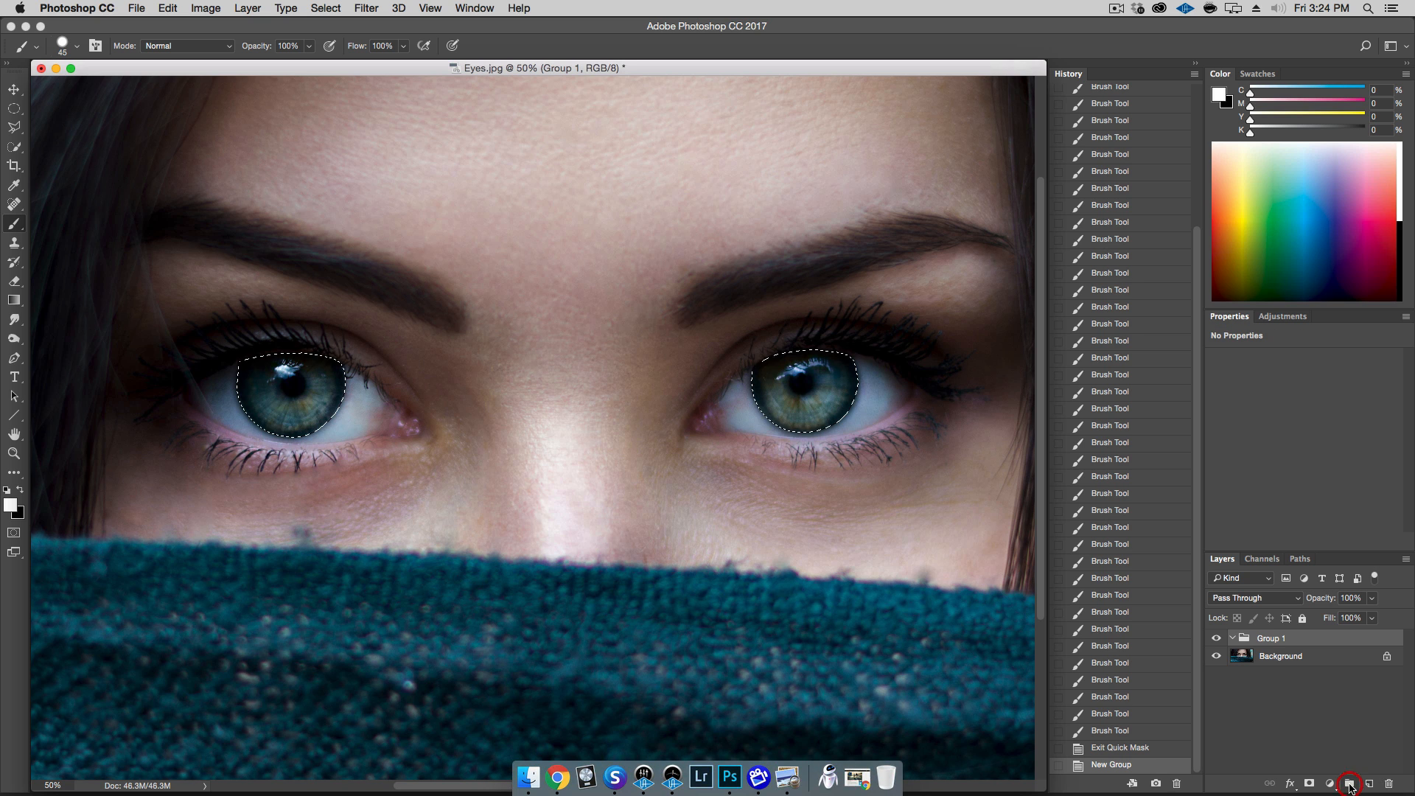
pyautogui.doubleClick(1282, 639)
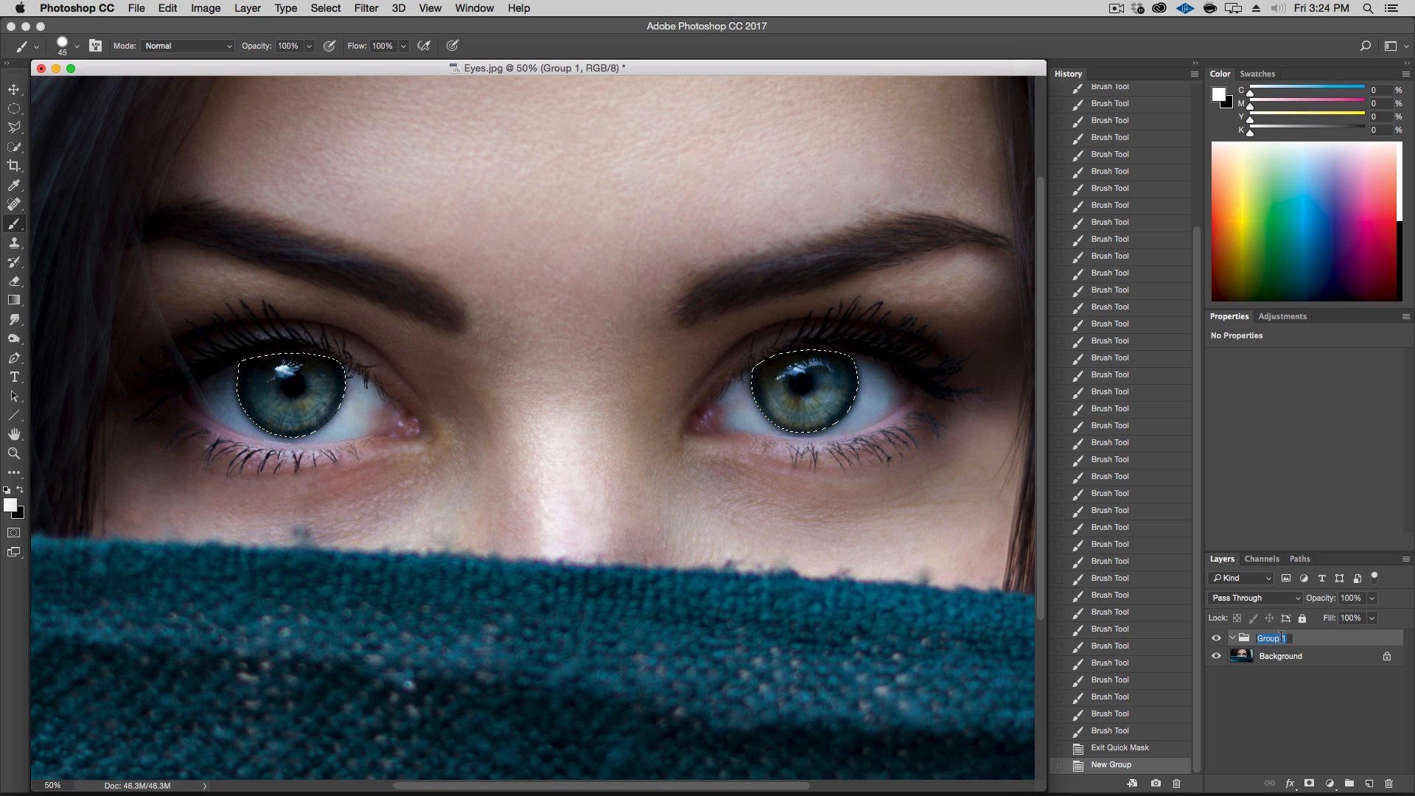
pyautogui.press('shift')
pyautogui.write('Eye')
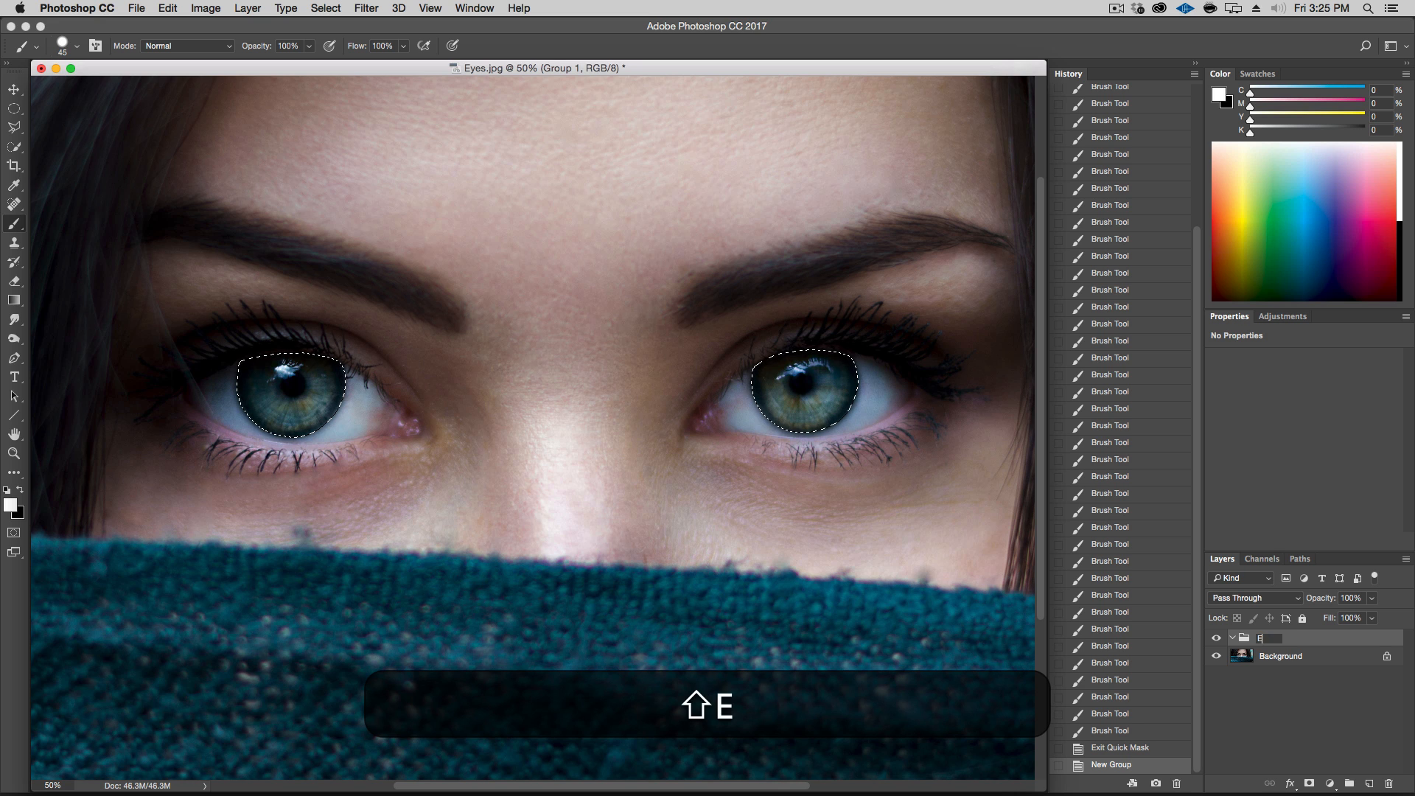
pyautogui.press('Return')
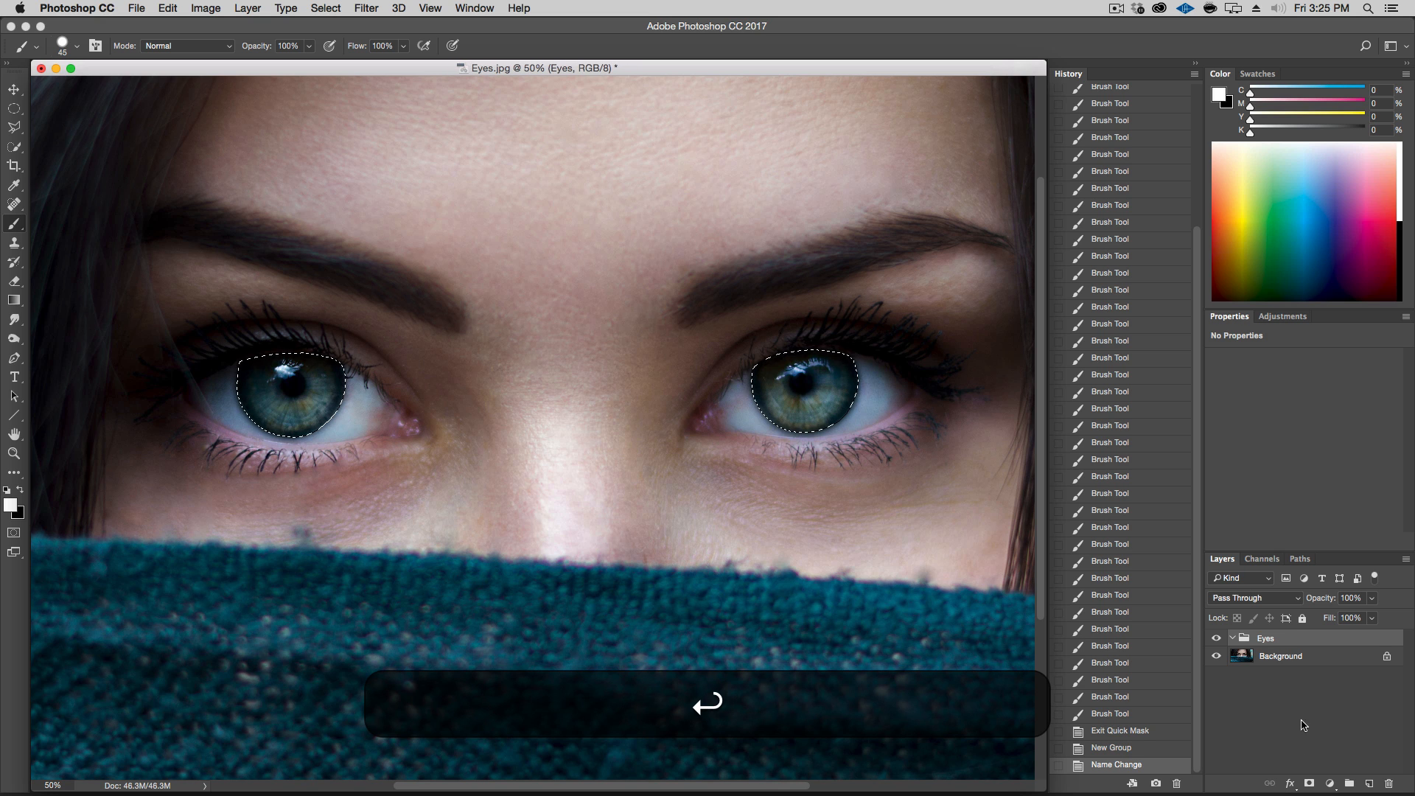
# Add a layer mask from the iris selection to the Eyes group and create a new layer inside the group
pyautogui.click(1310, 786)
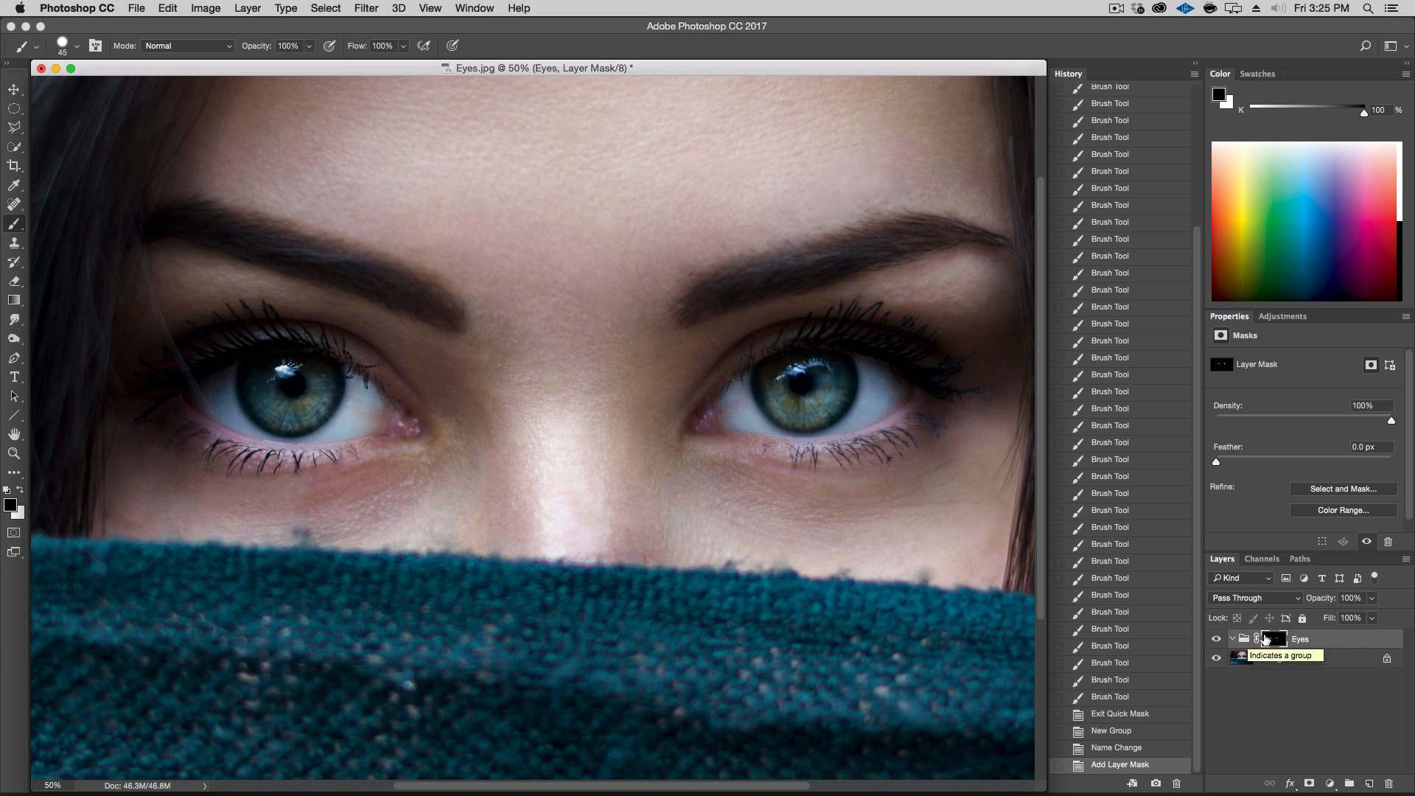
pyautogui.click(1369, 783)
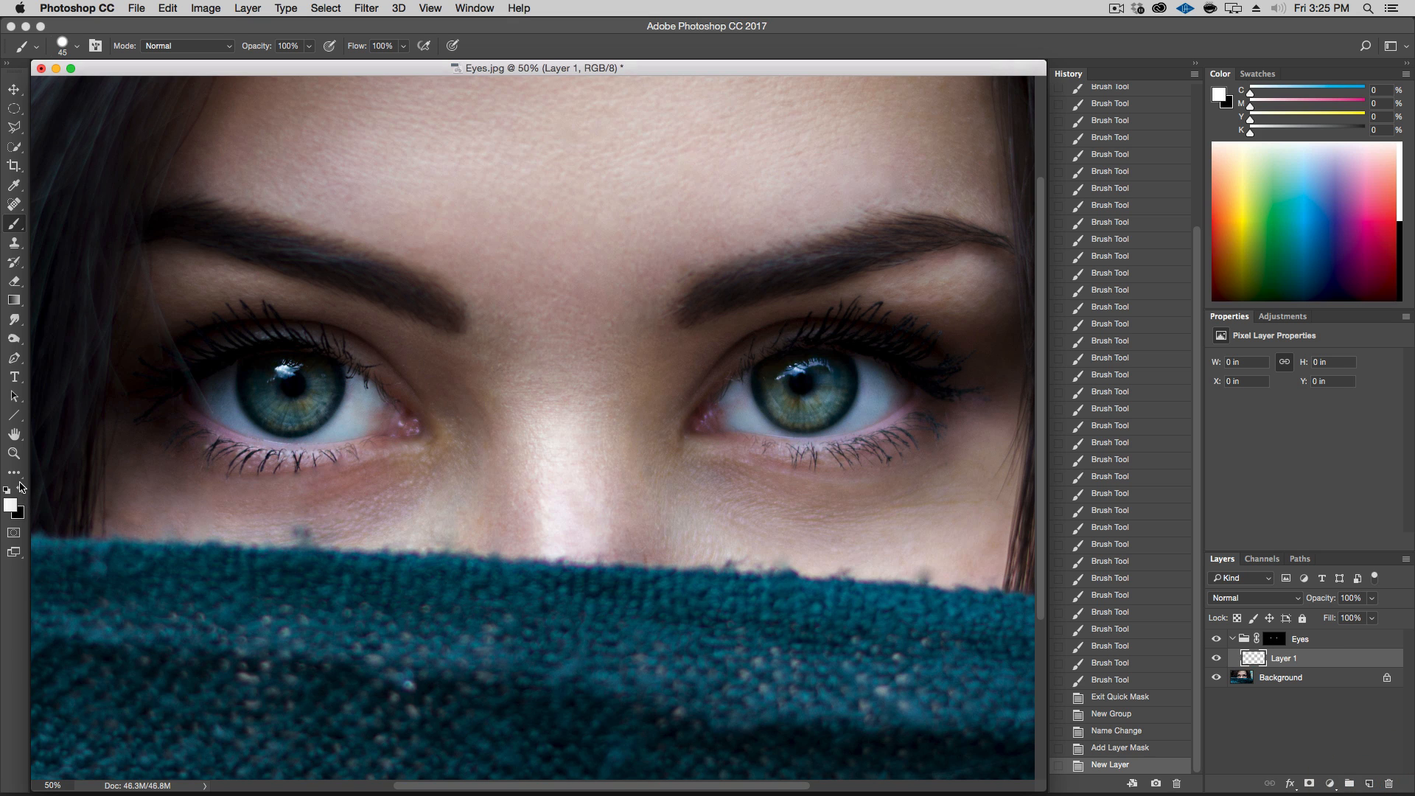
pyautogui.moveTo(405, 342)
pyautogui.mouseDown()
pyautogui.moveTo(258, 420)
pyautogui.moveTo(927, 389)
pyautogui.moveTo(733, 368)
pyautogui.mouseUp()
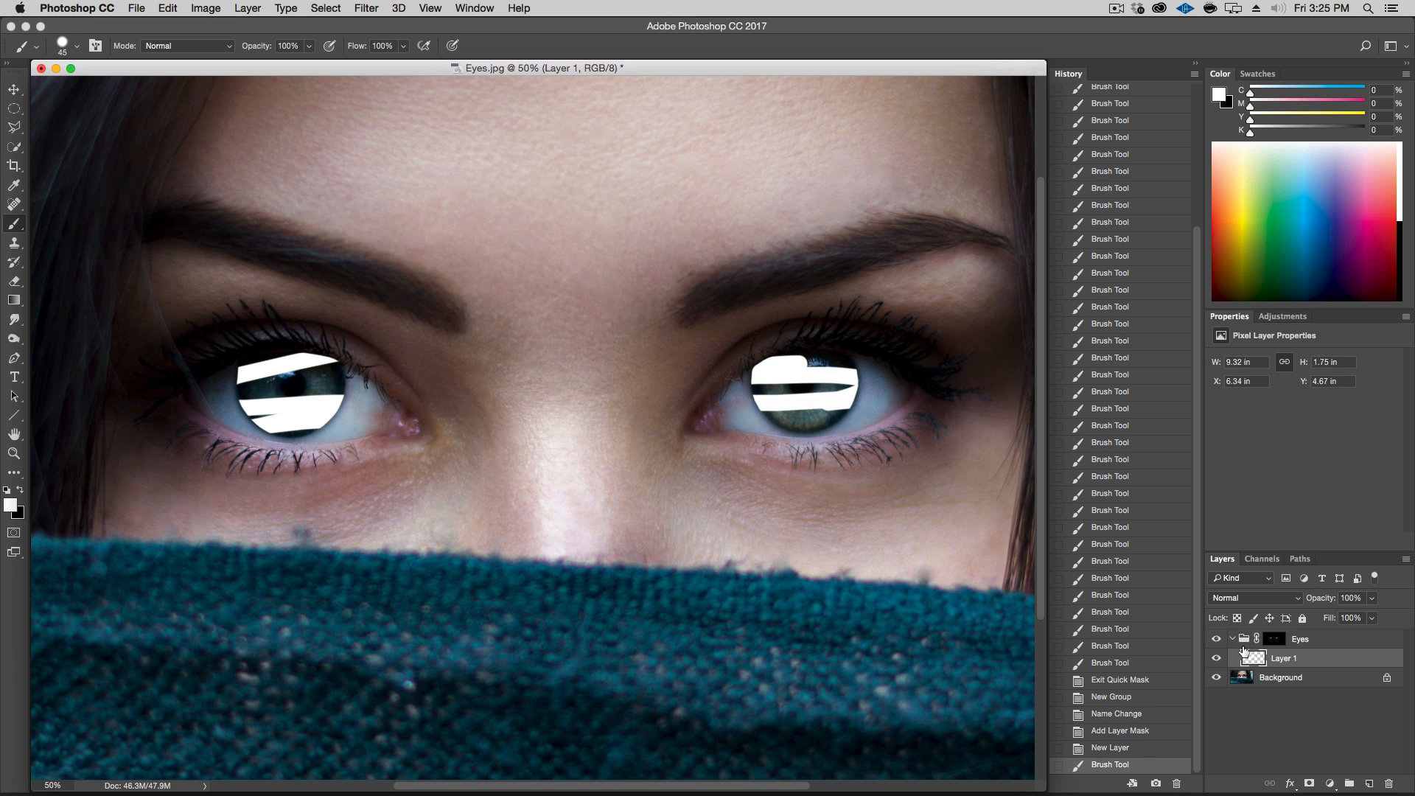
pyautogui.moveTo(1253, 662); pyautogui.dragTo(1257, 632)
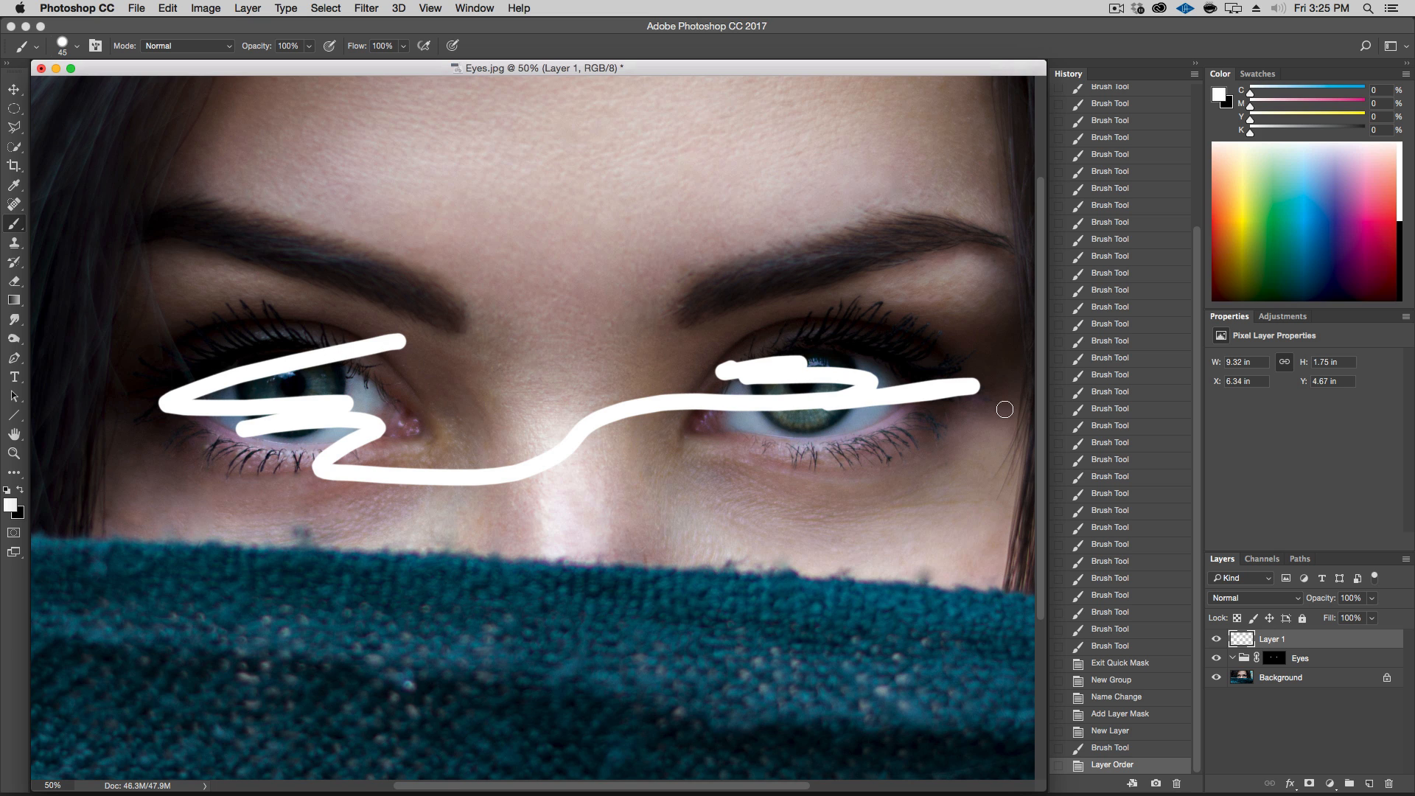
pyautogui.moveTo(1336, 641)
pyautogui.mouseDown()
pyautogui.moveTo(1382, 705)
pyautogui.moveTo(1327, 768)
pyautogui.moveTo(1390, 782)
pyautogui.mouseUp()
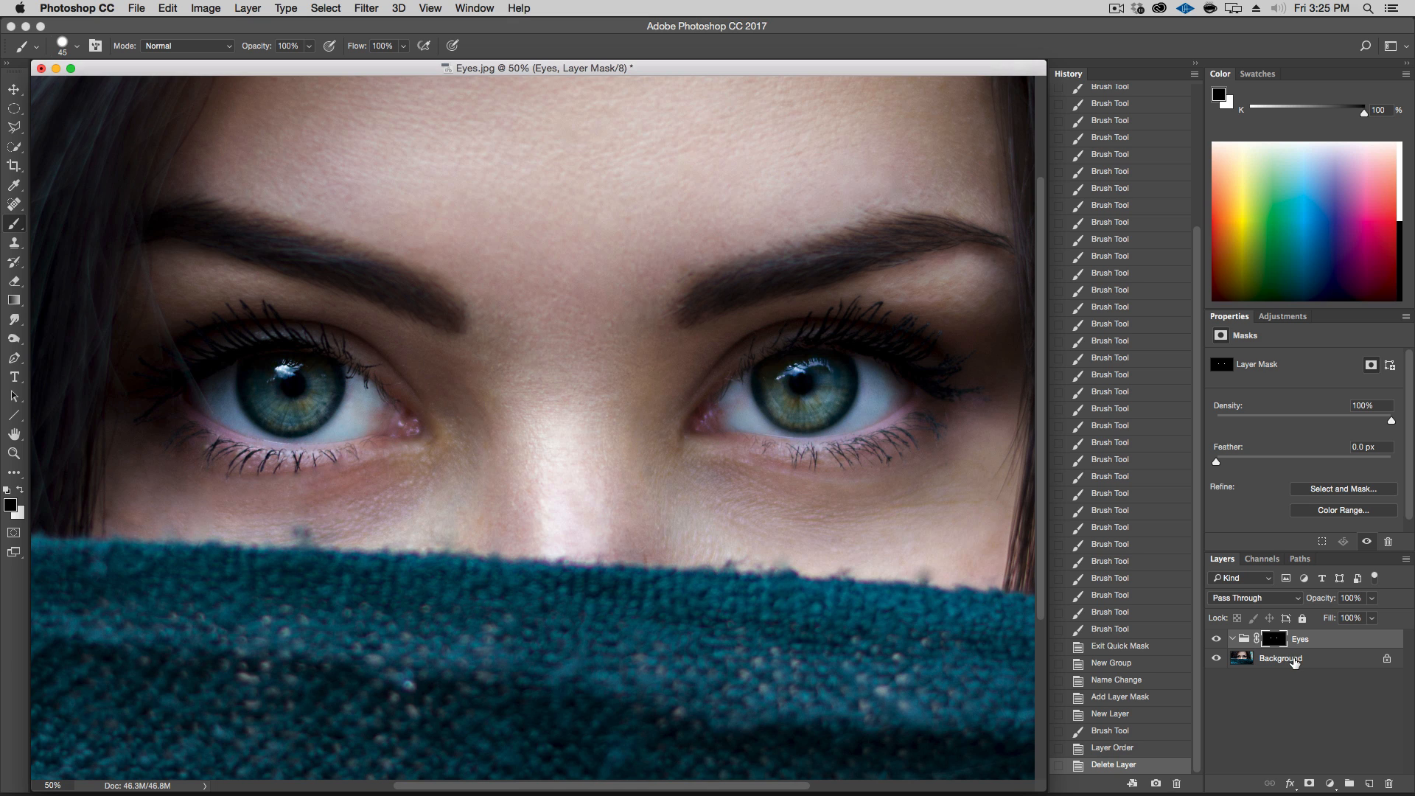
# Duplicate the Background layer into the Eyes group and rename the copy Eyes
pyautogui.moveTo(1295, 662); pyautogui.dragTo(1369, 784)
pyautogui.moveTo(1278, 659); pyautogui.dragTo(1247, 643)
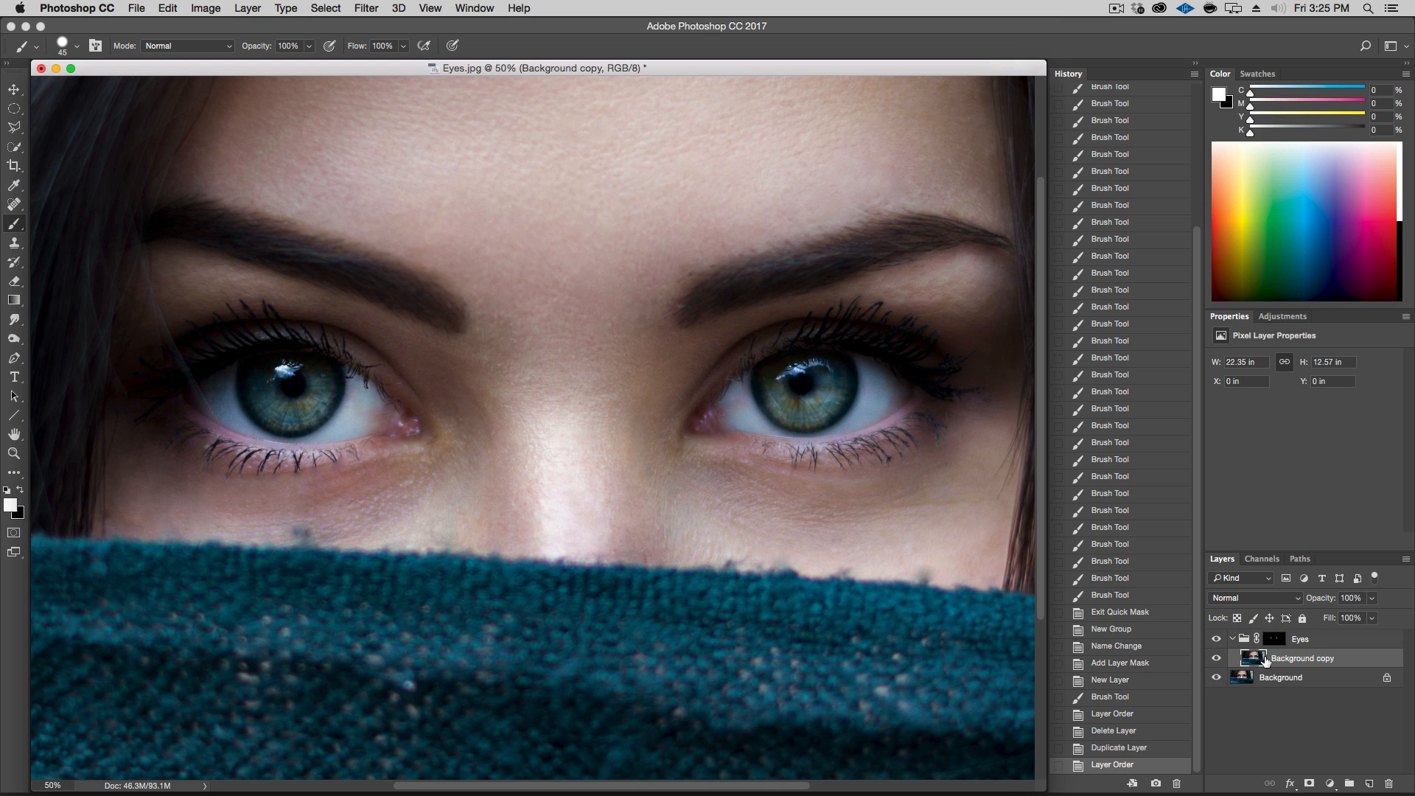
pyautogui.doubleClick(1327, 658)
pyautogui.write('Eyes')
pyautogui.press('Return')
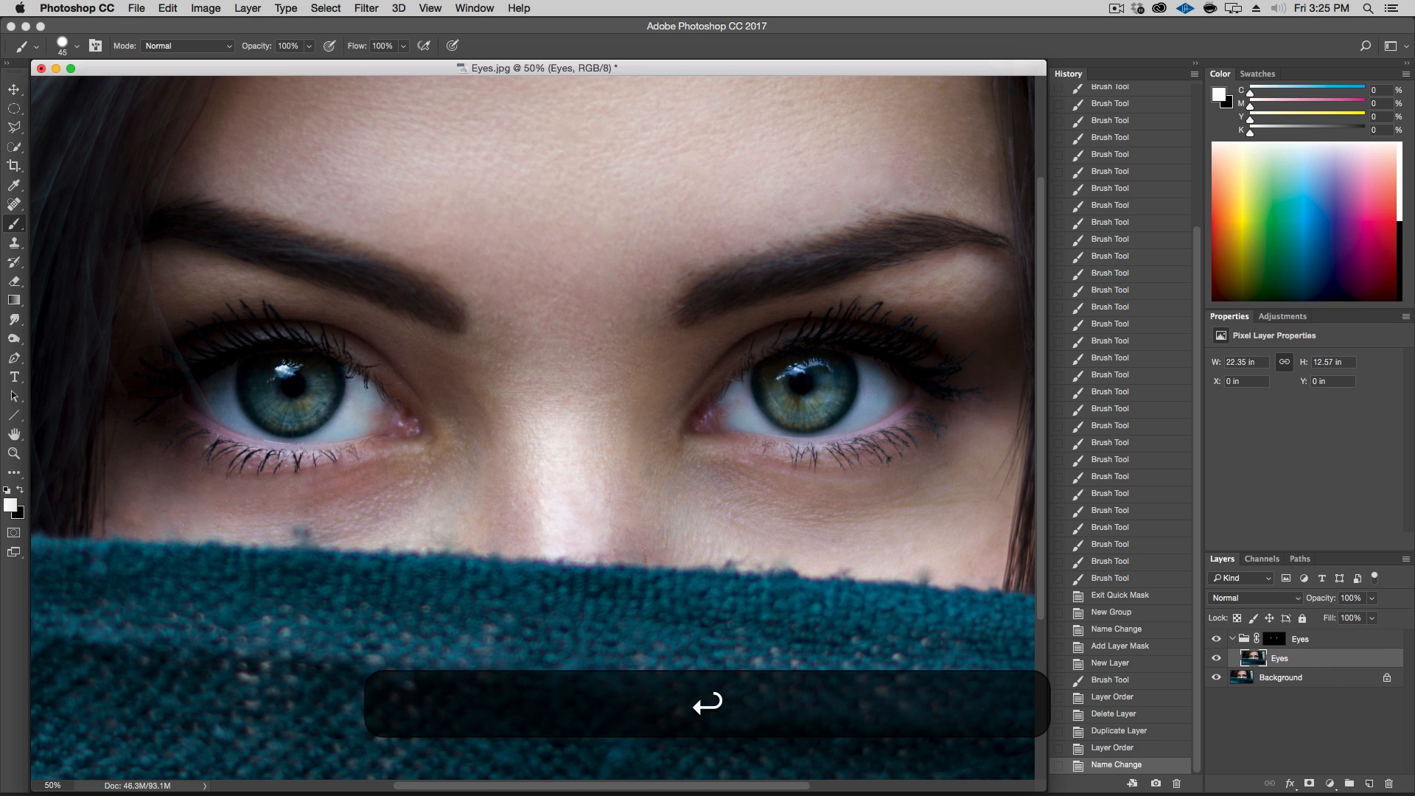
# Convert the copied Eyes layer to a smart object
pyautogui.rightClick(1304, 662)
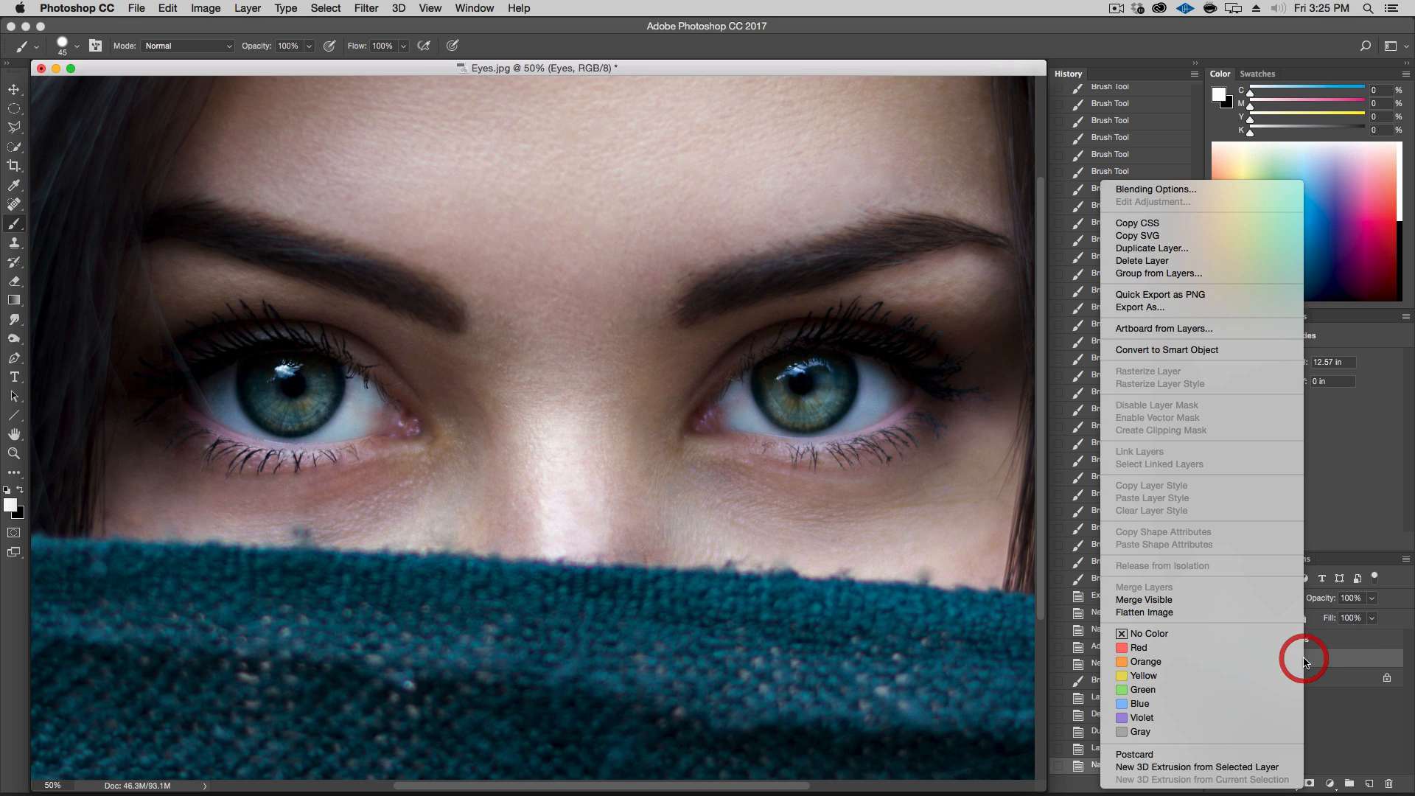
pyautogui.click(1223, 351)
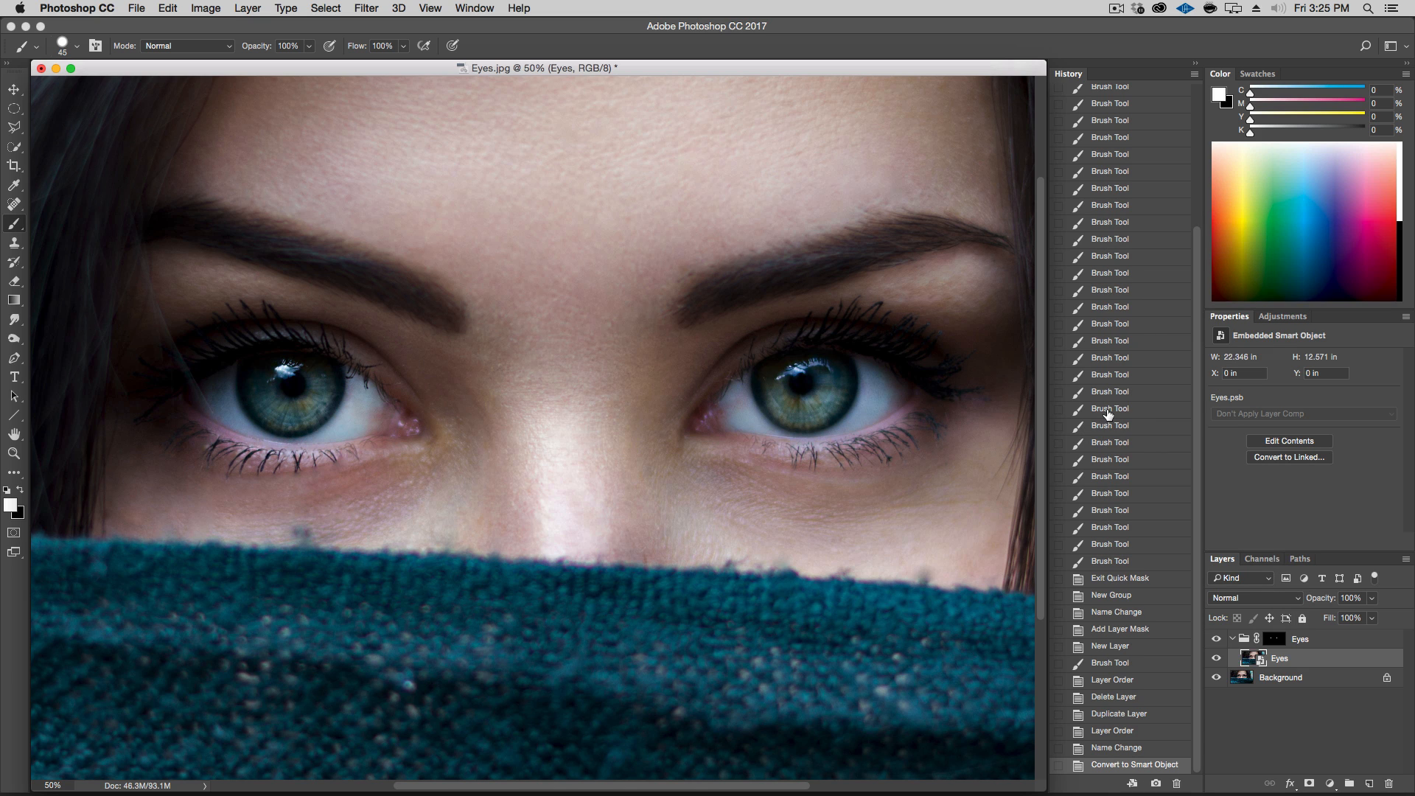
# Apply a Camera Raw Filter to the Eyes layer with Clarity +75, Exposure +0.95 and Contrast +18
pyautogui.click(366, 8)
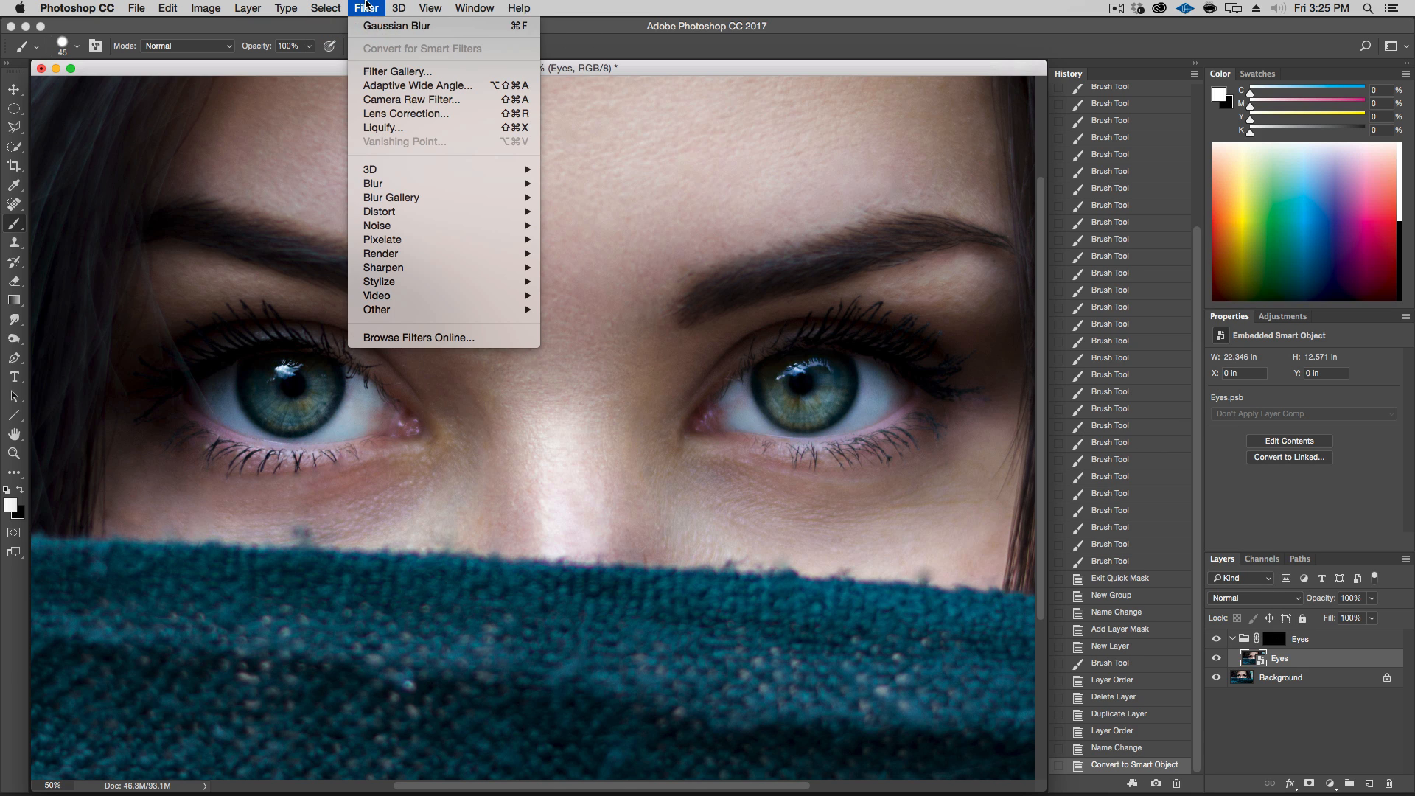
pyautogui.click(400, 100)
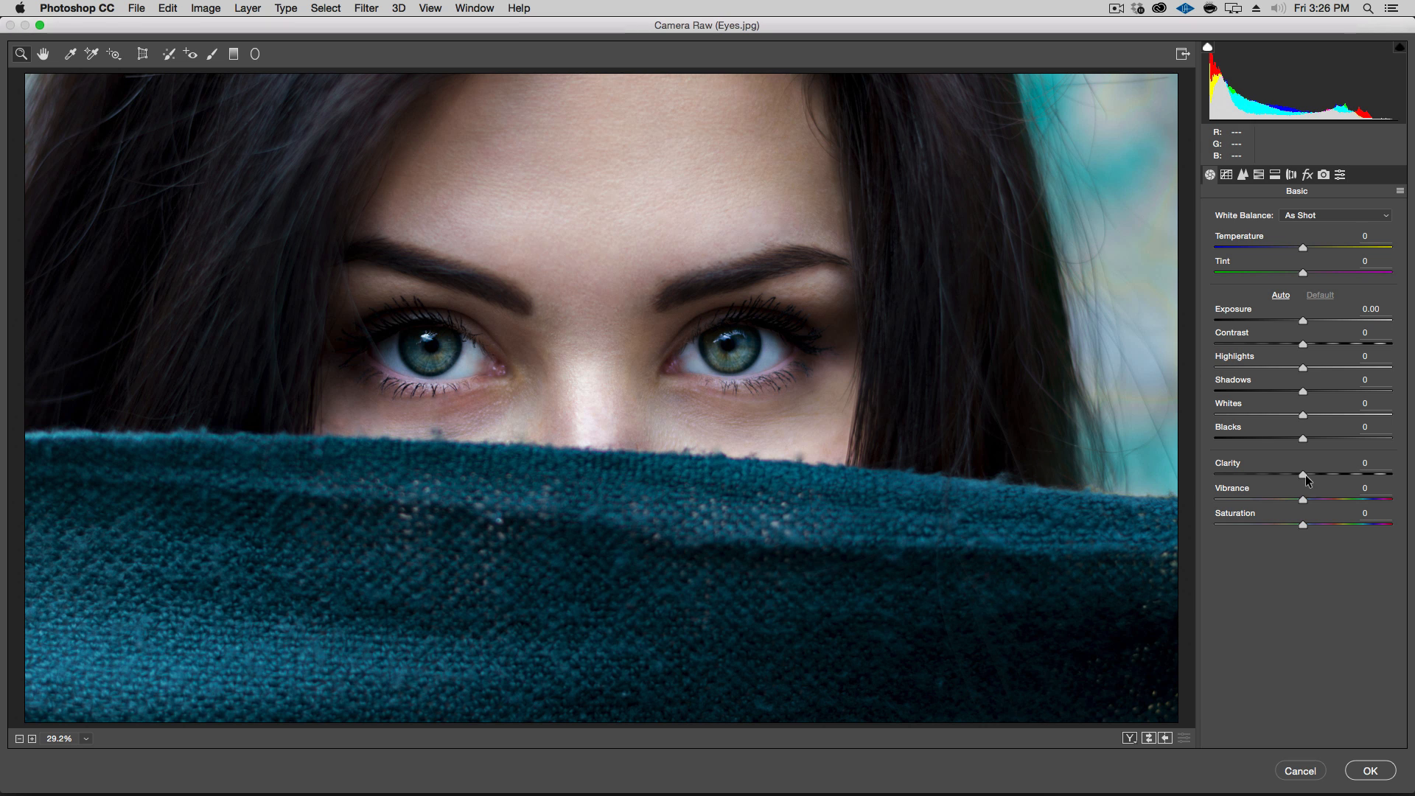
pyautogui.click(1339, 476)
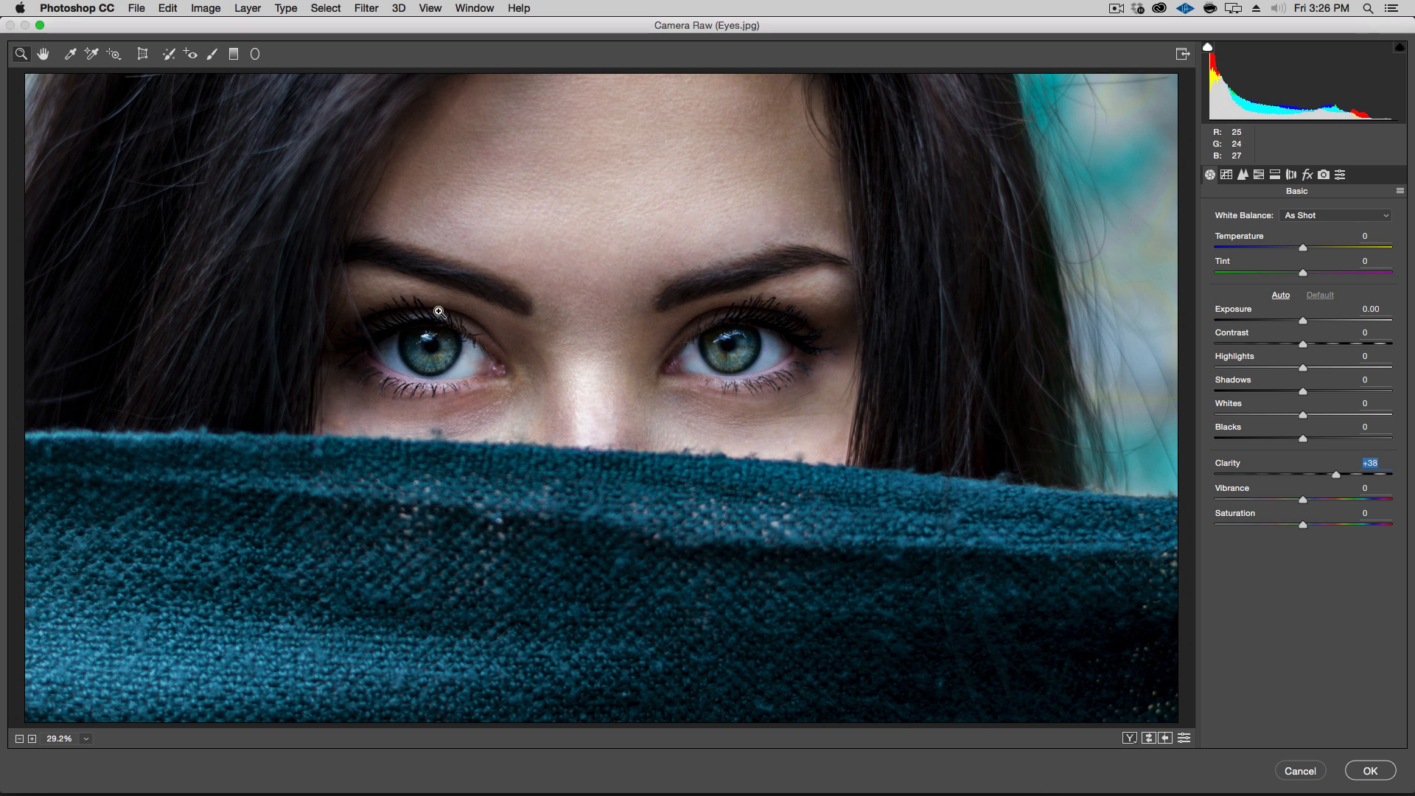
pyautogui.moveTo(1355, 473); pyautogui.dragTo(1374, 477)
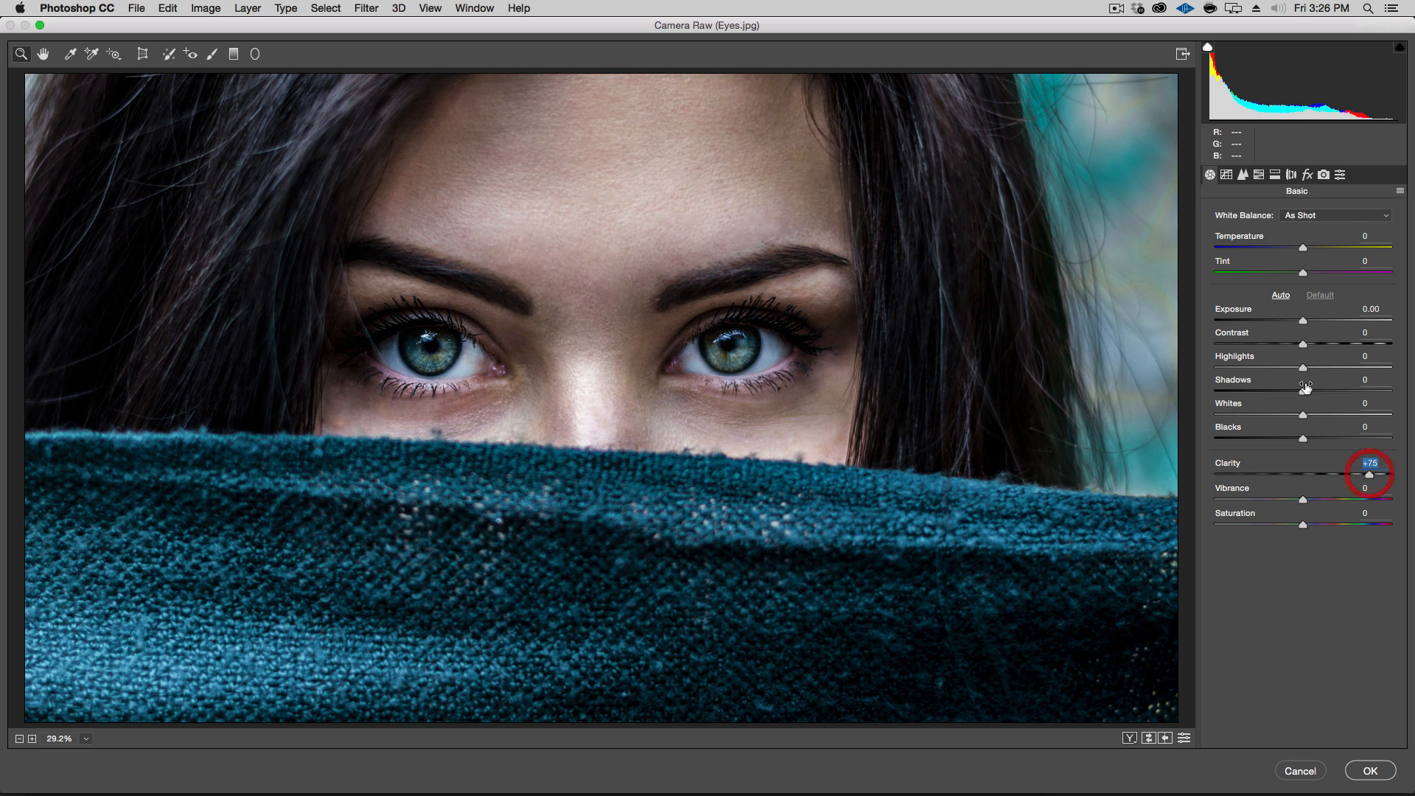
pyautogui.moveTo(1304, 322)
pyautogui.mouseDown()
pyautogui.moveTo(1321, 347)
pyautogui.moveTo(1322, 320)
pyautogui.mouseUp()
pyautogui.click(1305, 345)
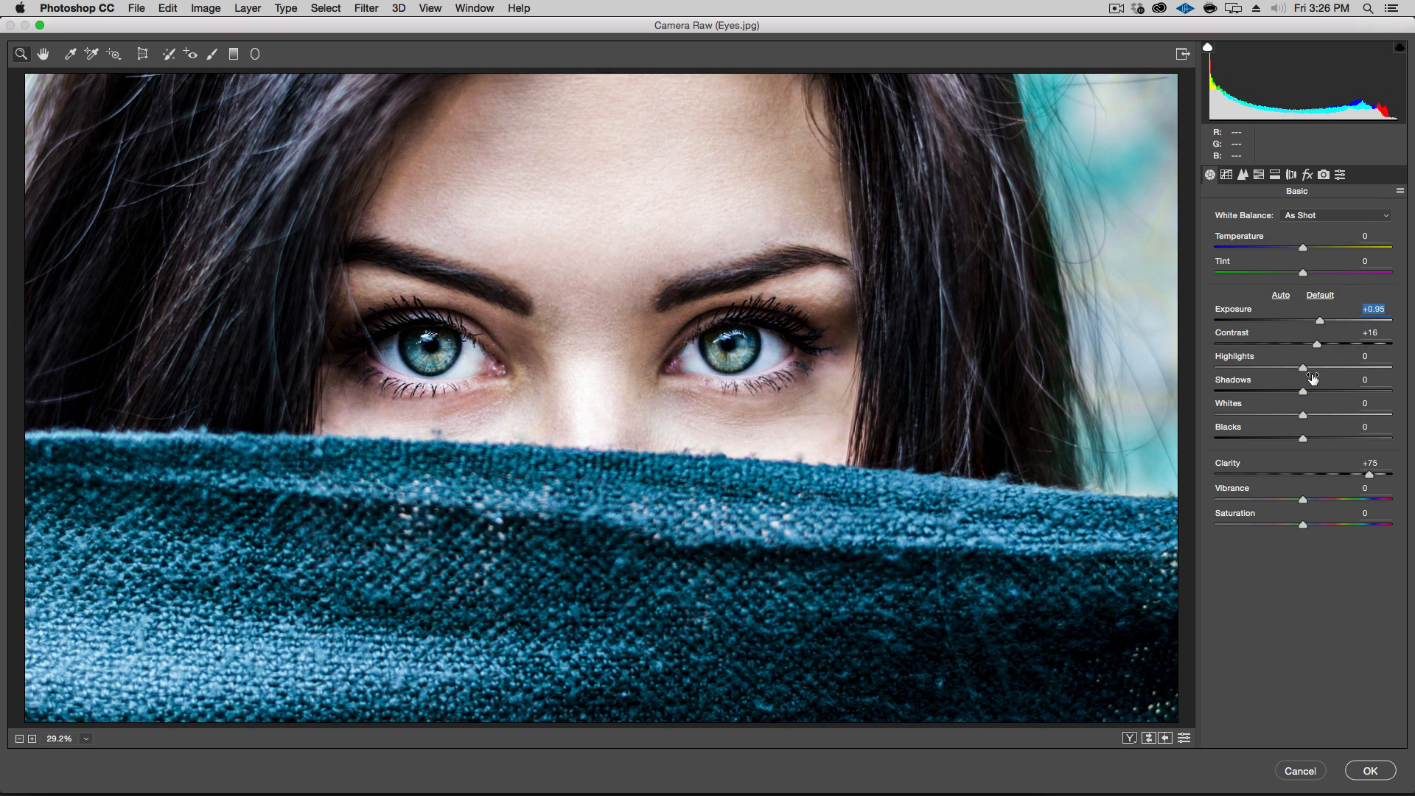
pyautogui.click(1361, 780)
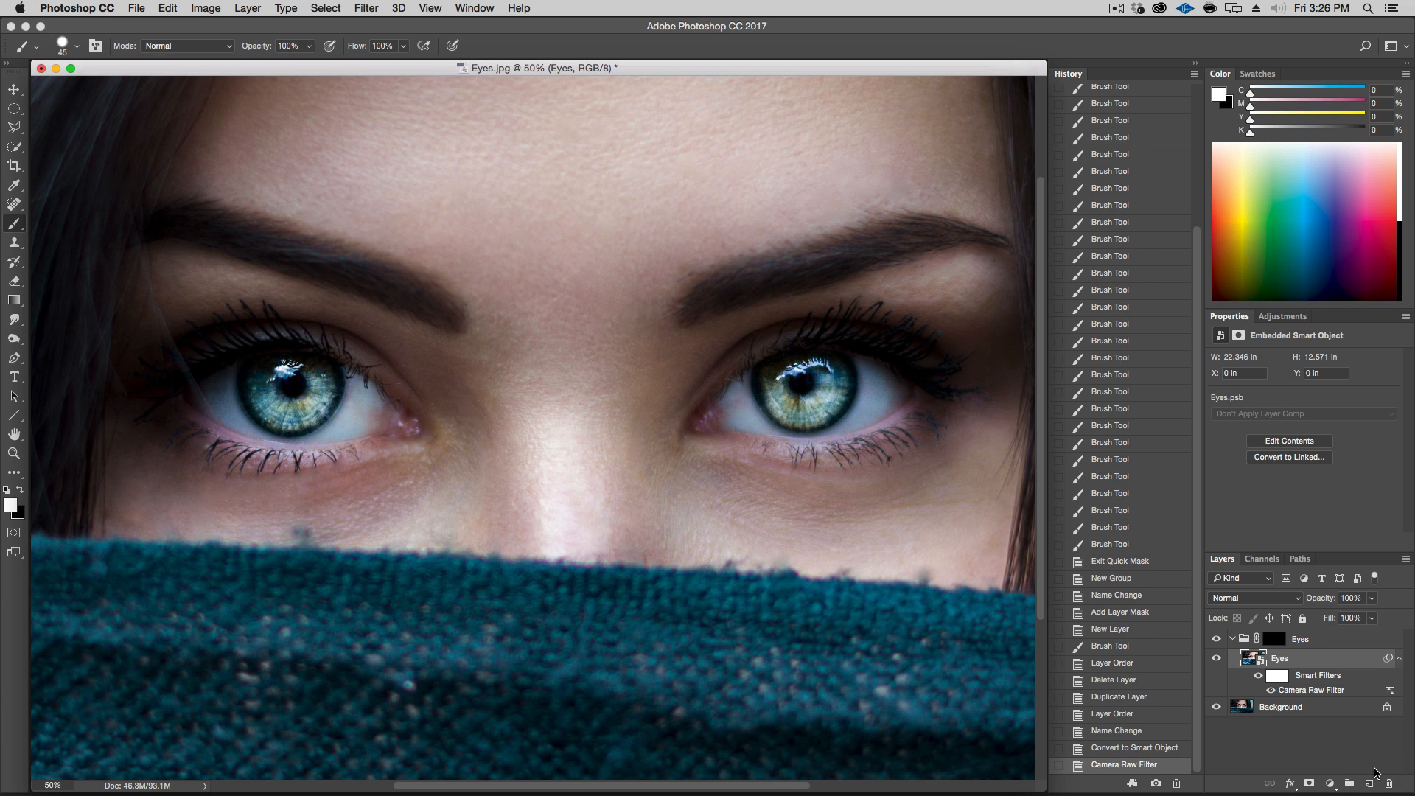
# Toggle the Eyes layer's visibility to compare the image before and after the filter
pyautogui.click(1217, 659)
pyautogui.click(1217, 659)
pyautogui.click(1217, 659)
pyautogui.click(1217, 659)
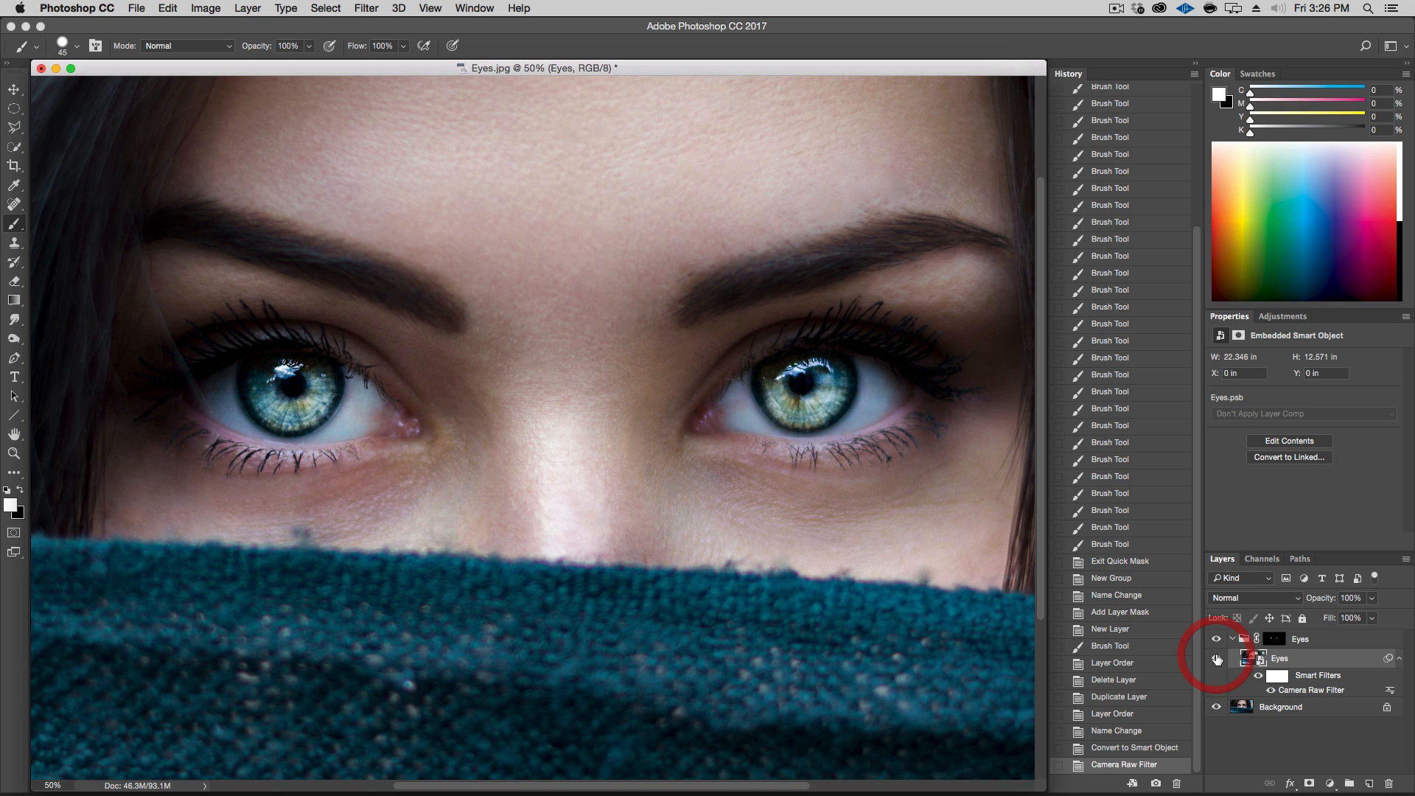
pyautogui.click(1217, 660)
pyautogui.click(1217, 659)
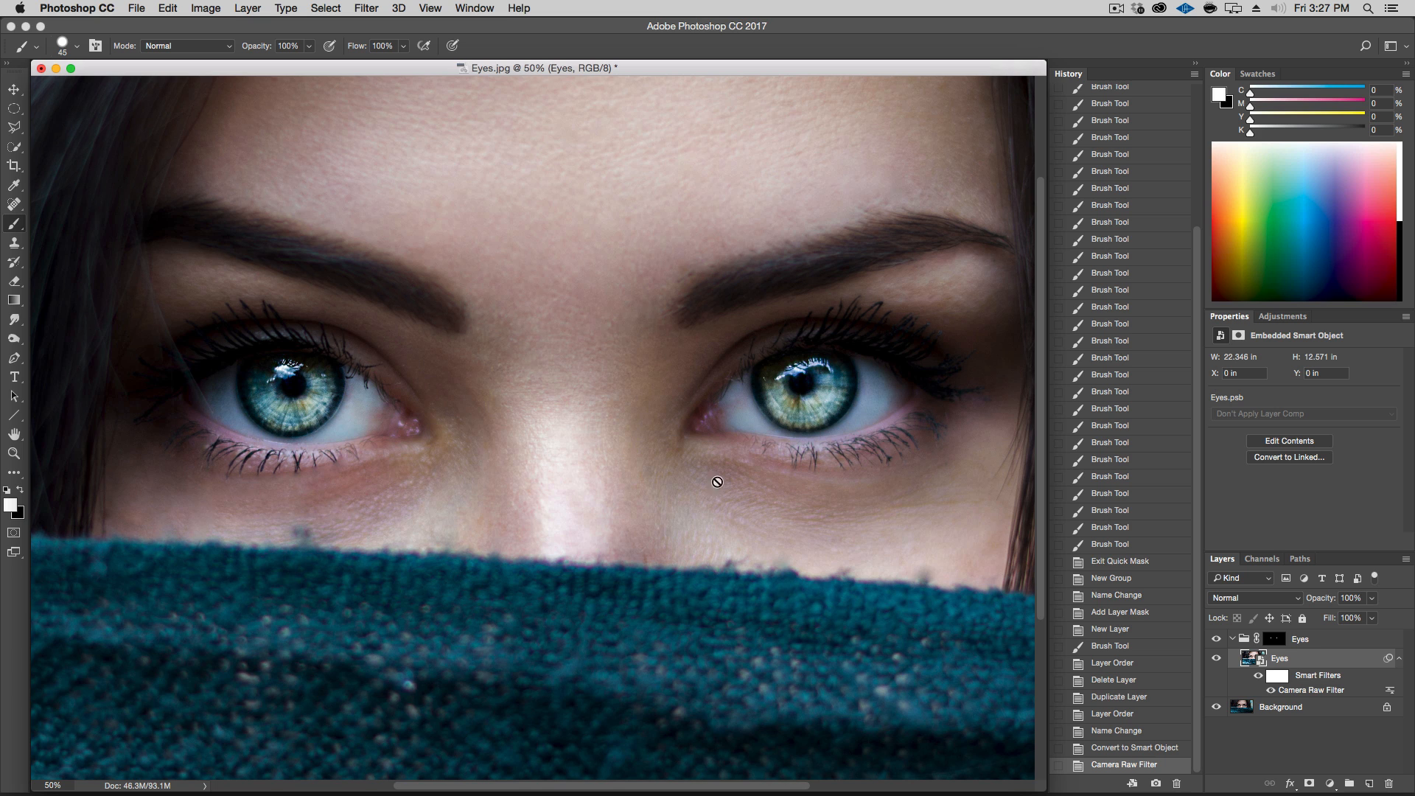
# Apply a Gaussian Blur with a 2.0 pixel radius to the Eyes group's layer mask
pyautogui.click(1268, 641)
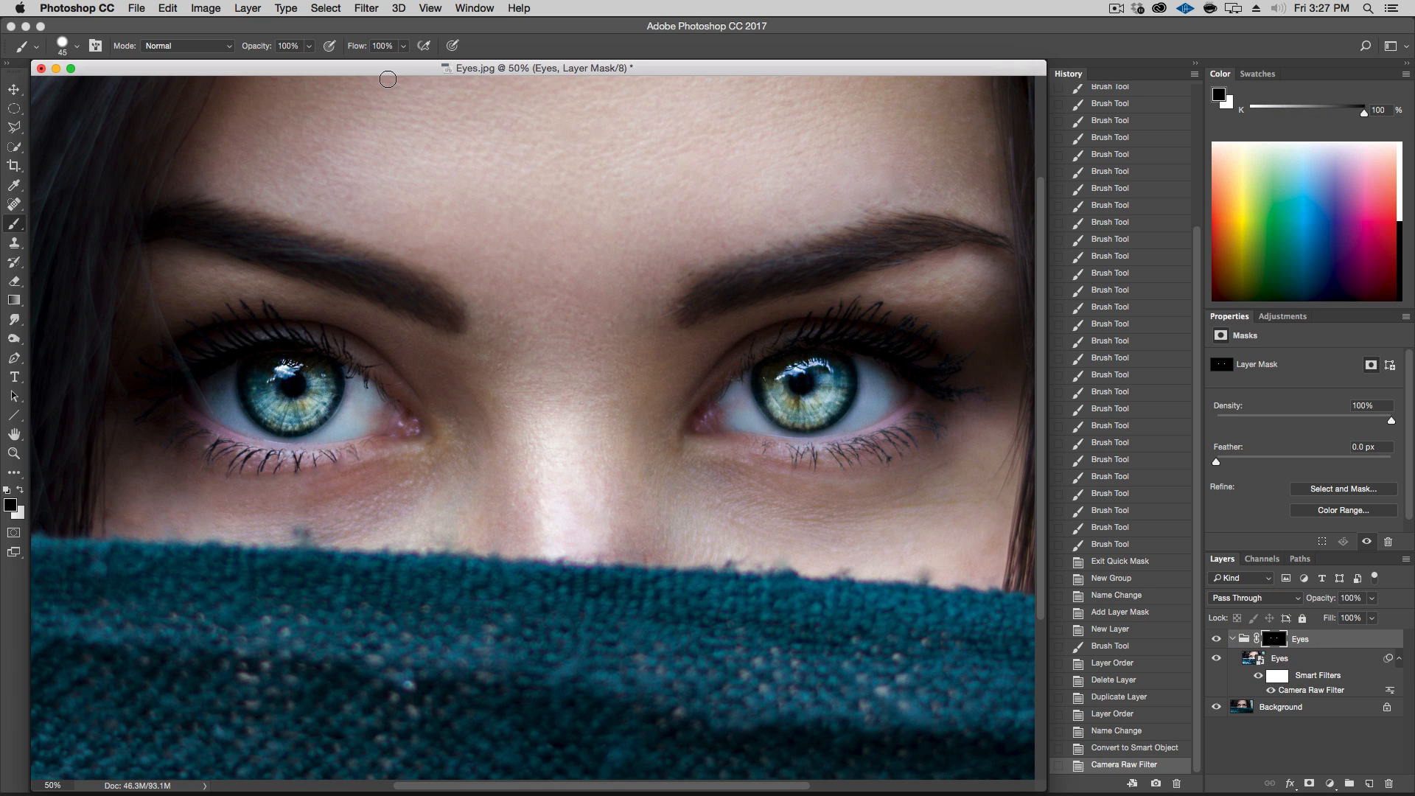
pyautogui.click(362, 7)
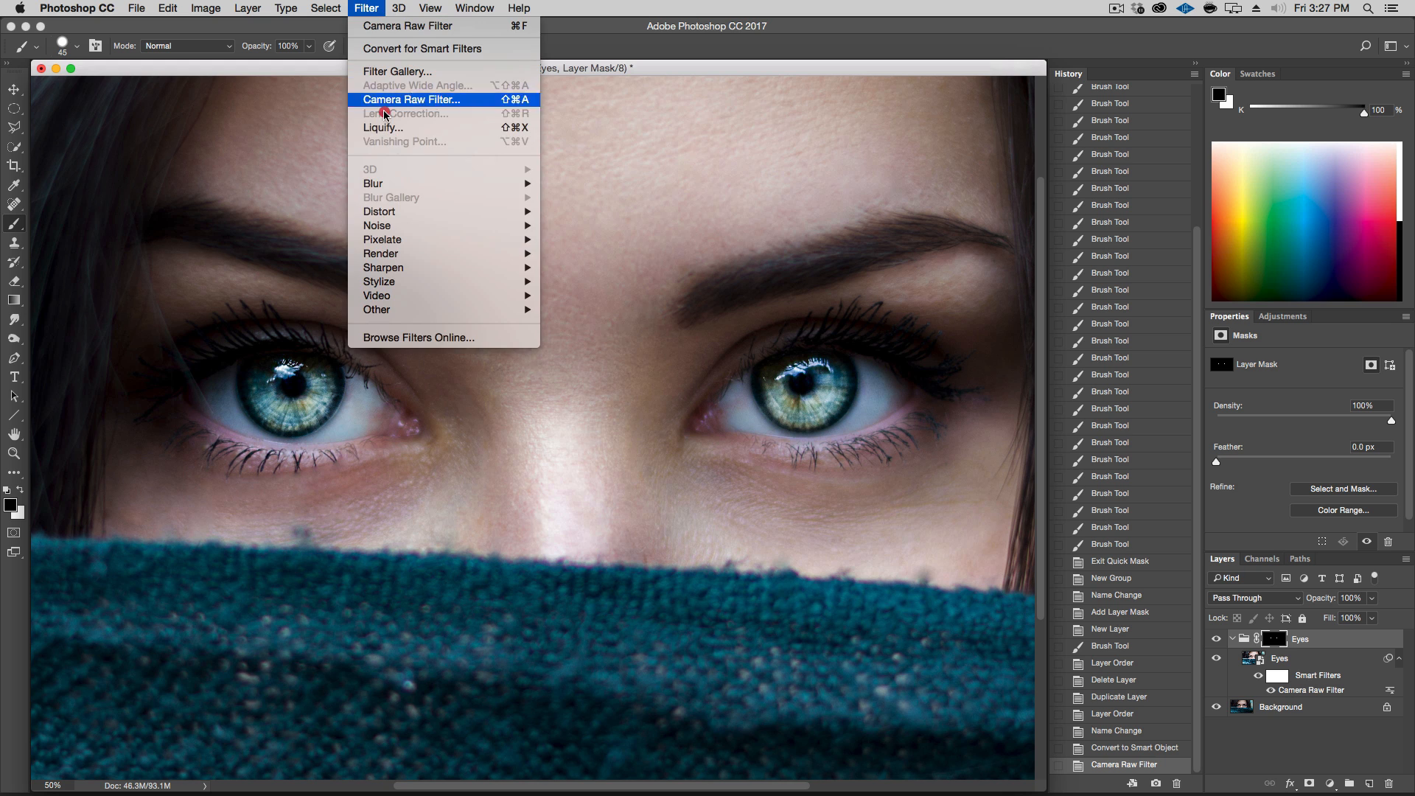
pyautogui.moveTo(407, 184)
pyautogui.click(605, 239)
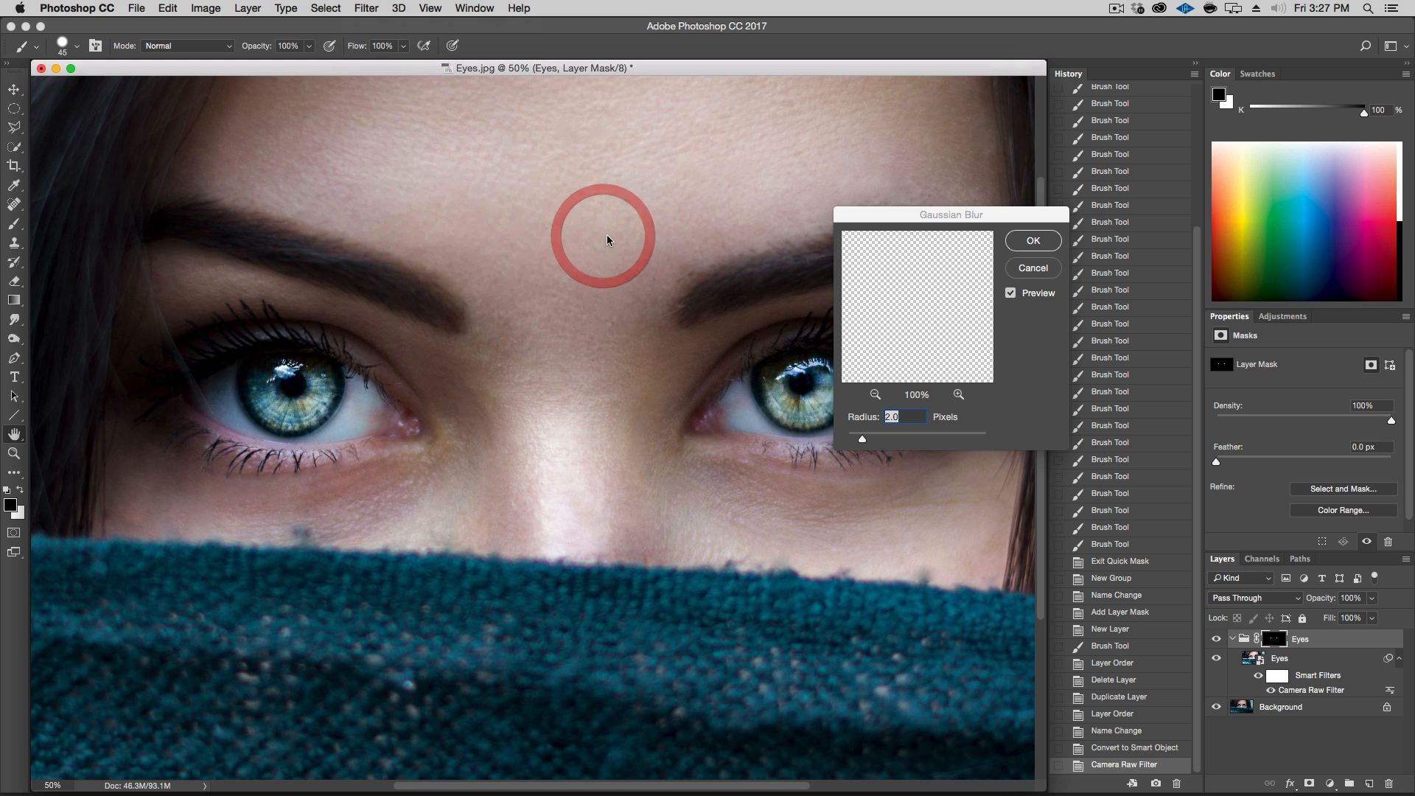
pyautogui.click(343, 394)
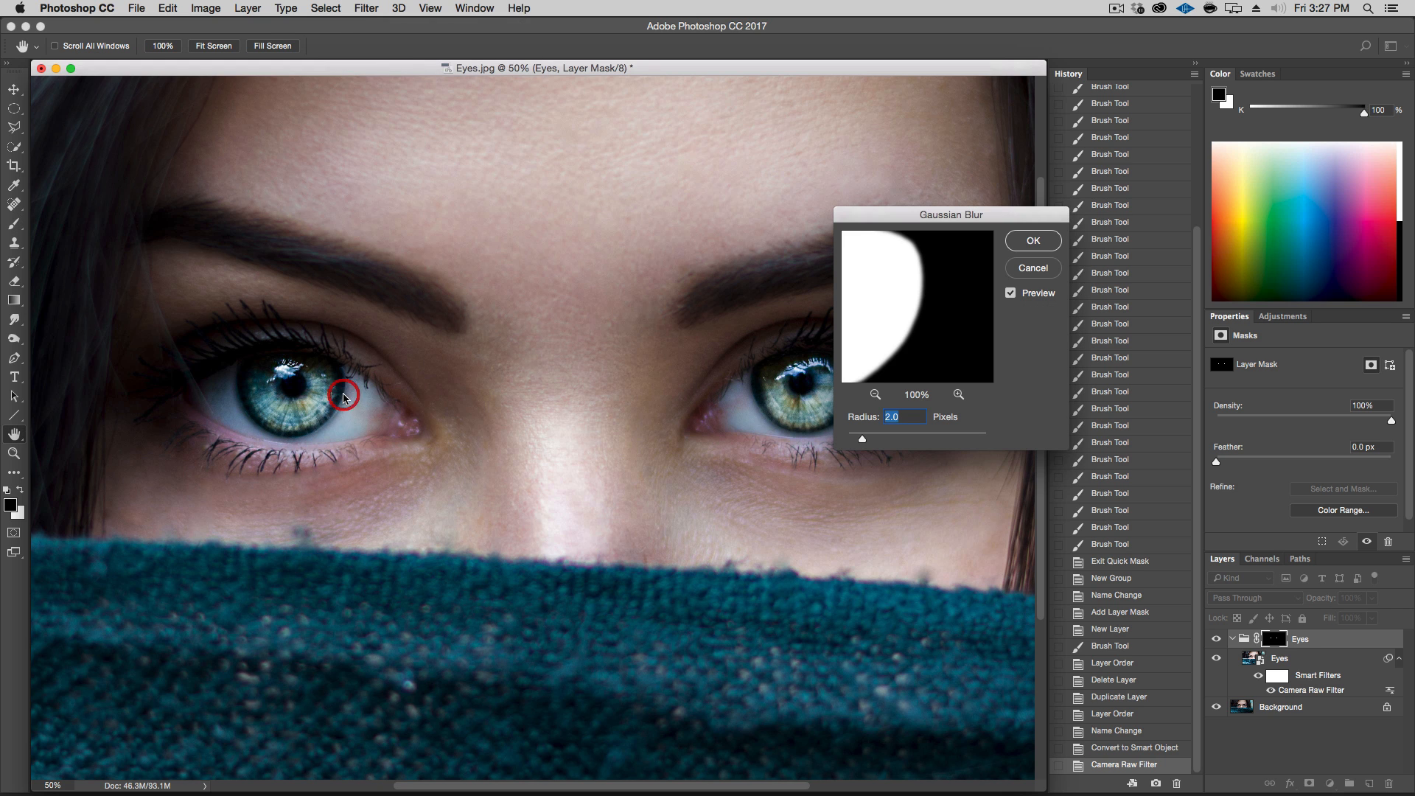
pyautogui.moveTo(940, 309); pyautogui.dragTo(953, 322)
pyautogui.click(953, 322)
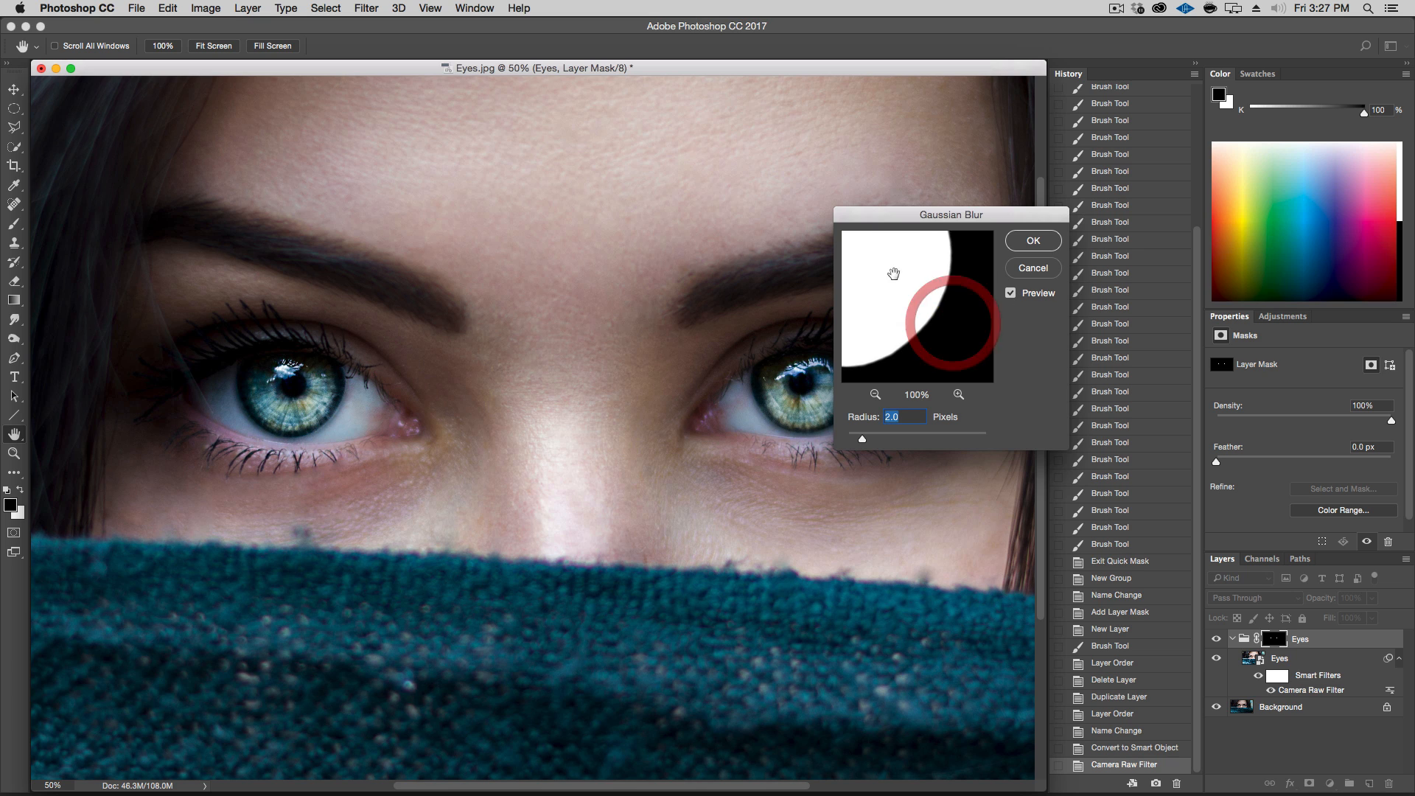
pyautogui.click(928, 308)
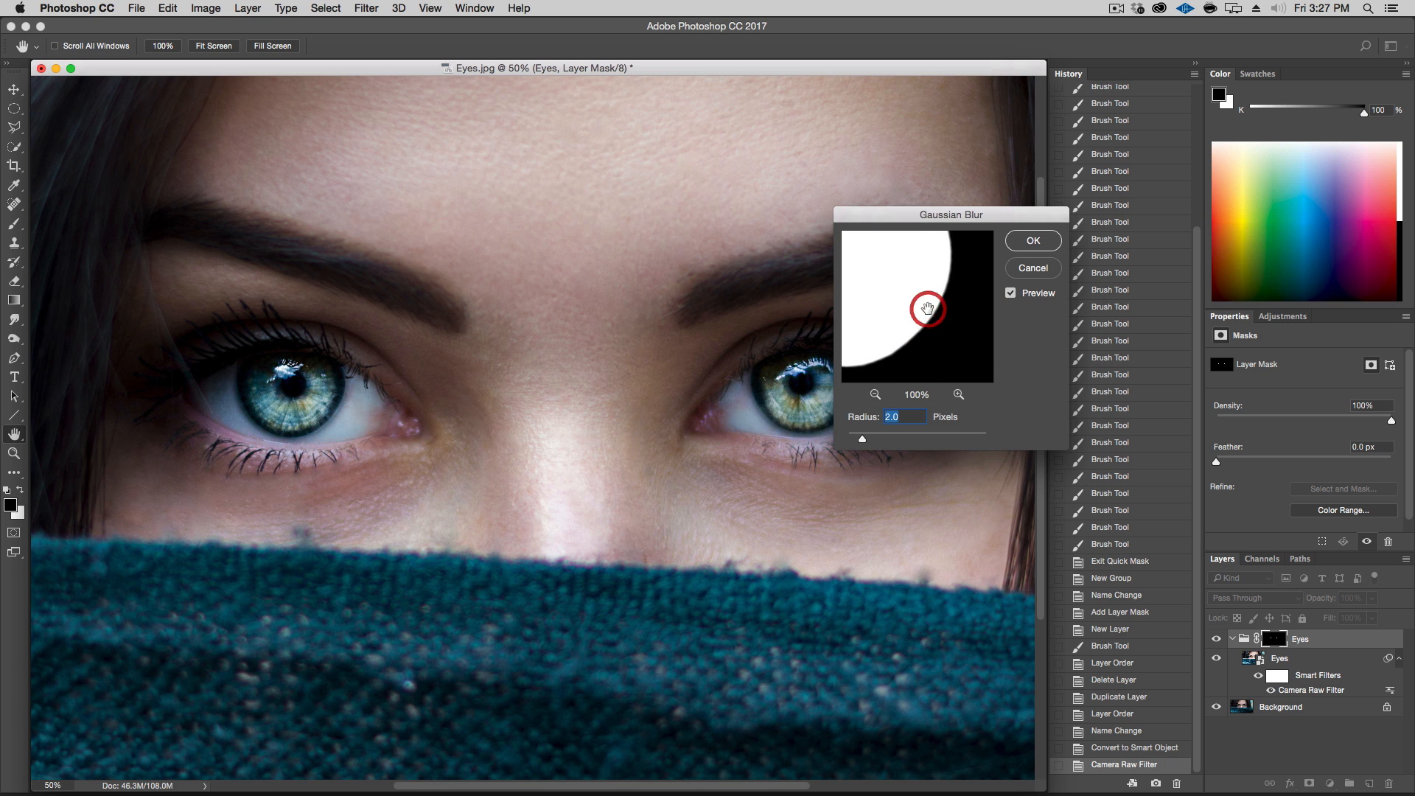
pyautogui.click(881, 264)
pyautogui.click(1027, 239)
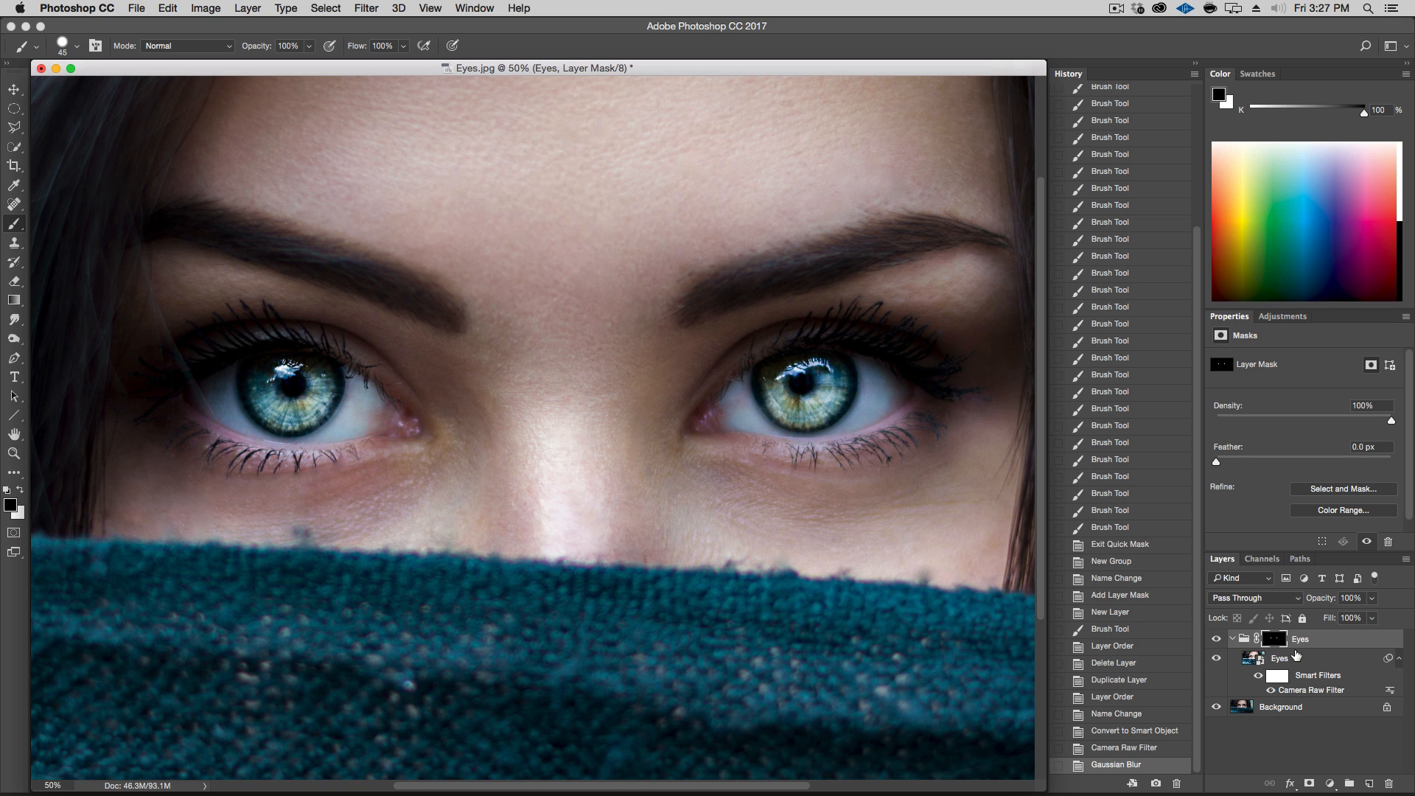
# Apply Levels to the Eyes group mask, setting the midtone input value to 0.20
pyautogui.click(247, 8)
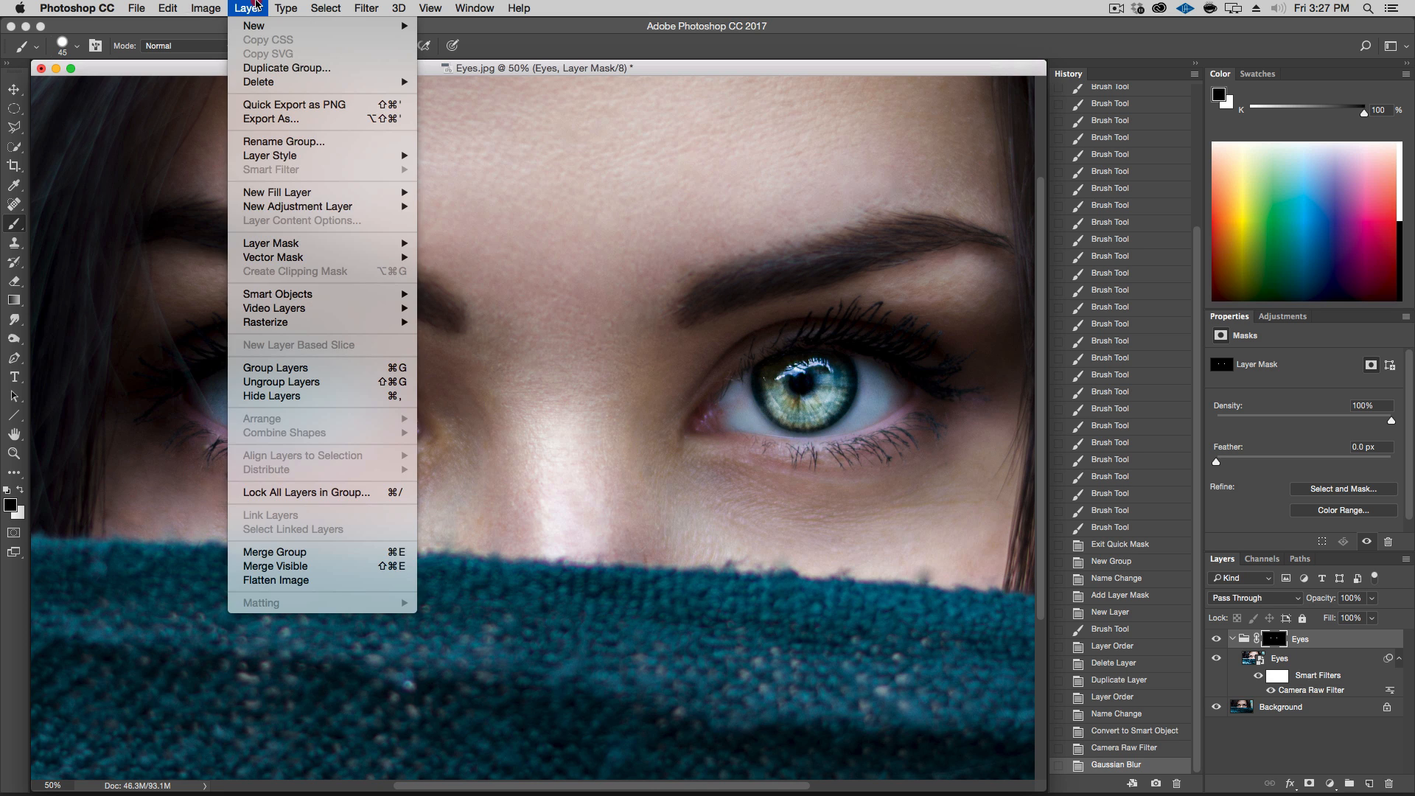
pyautogui.moveTo(205, 8)
pyautogui.moveTo(215, 54)
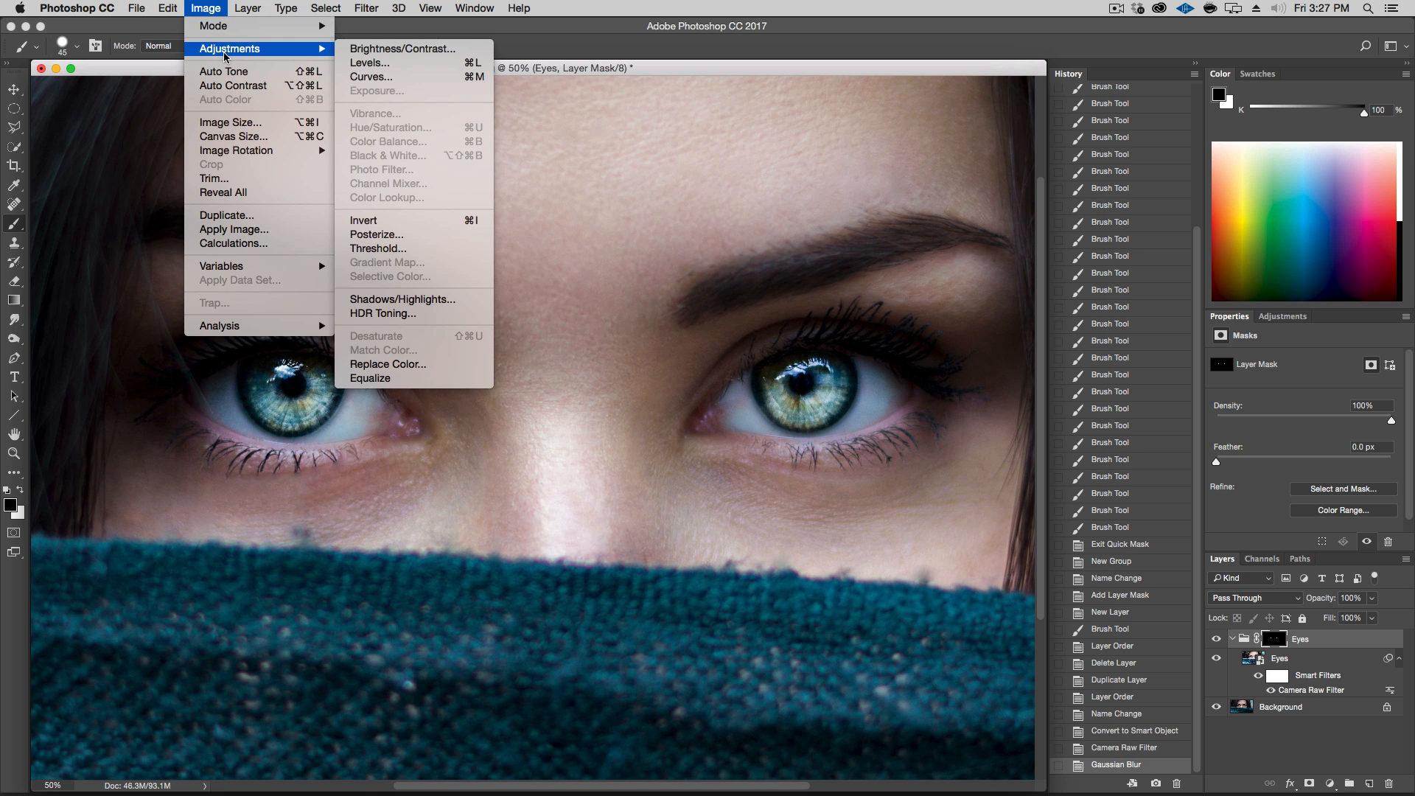
pyautogui.click(372, 62)
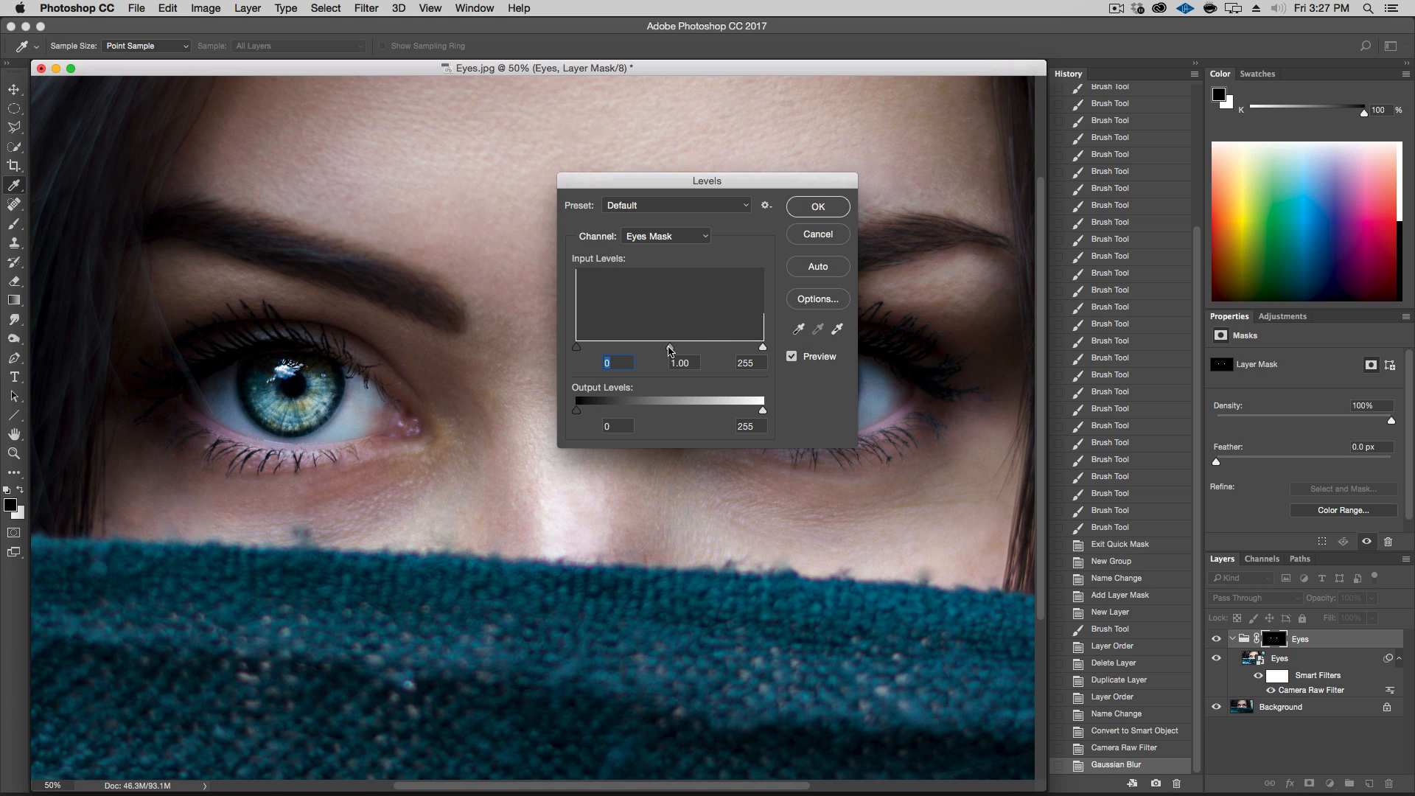
pyautogui.moveTo(669, 346); pyautogui.dragTo(640, 348)
pyautogui.moveTo(634, 347); pyautogui.dragTo(681, 347)
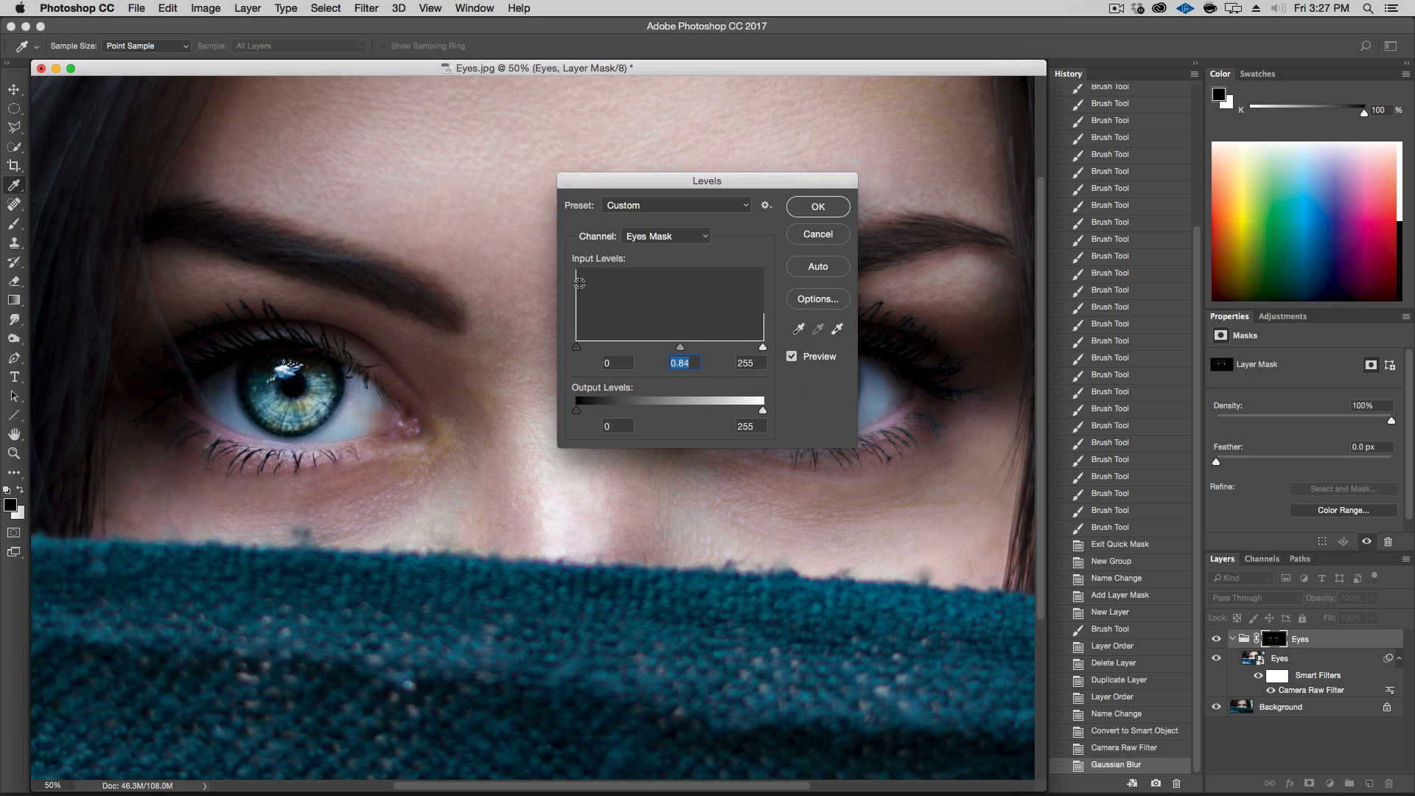
pyautogui.moveTo(680, 348); pyautogui.dragTo(739, 351)
pyautogui.moveTo(771, 180); pyautogui.dragTo(639, 89)
pyautogui.click(685, 266)
pyautogui.click(685, 266)
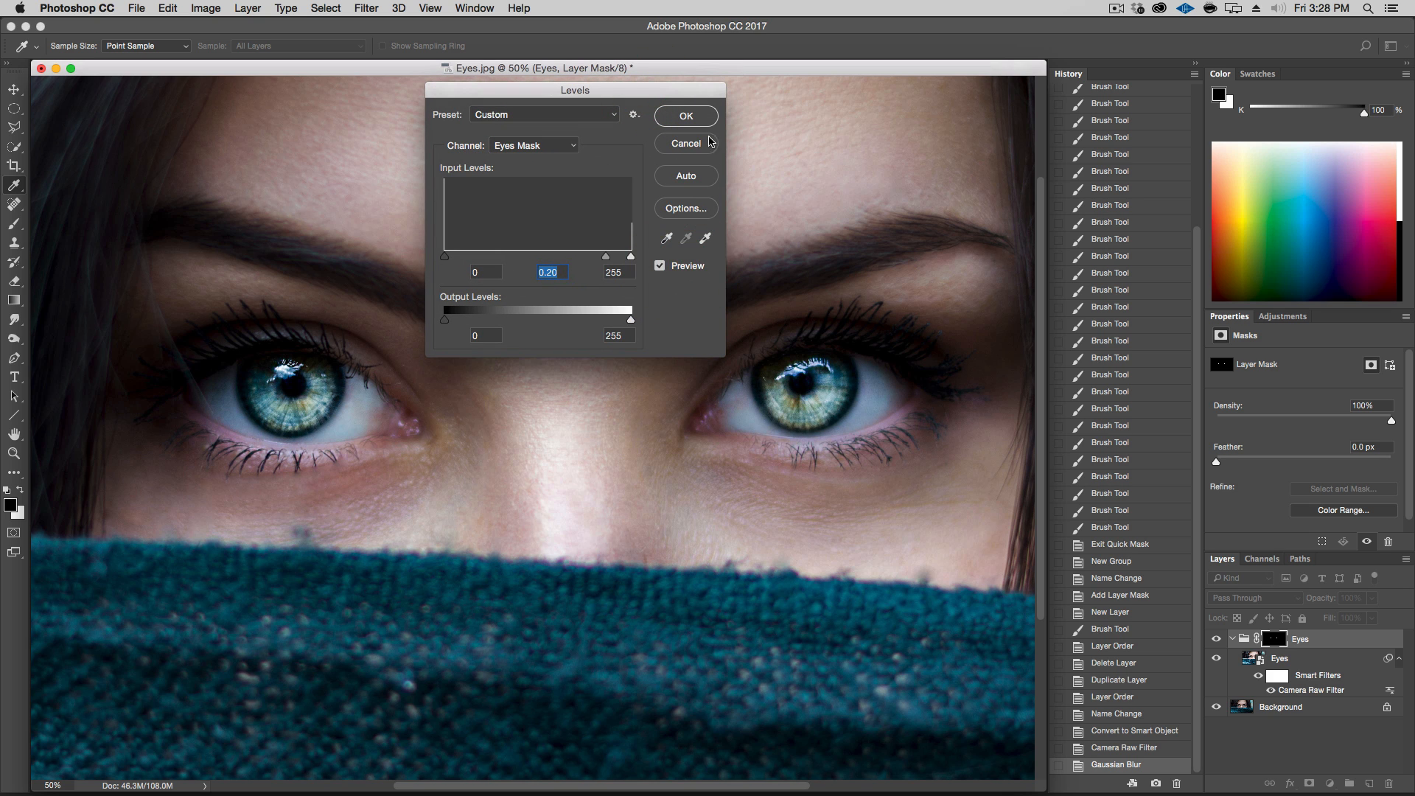
pyautogui.click(699, 114)
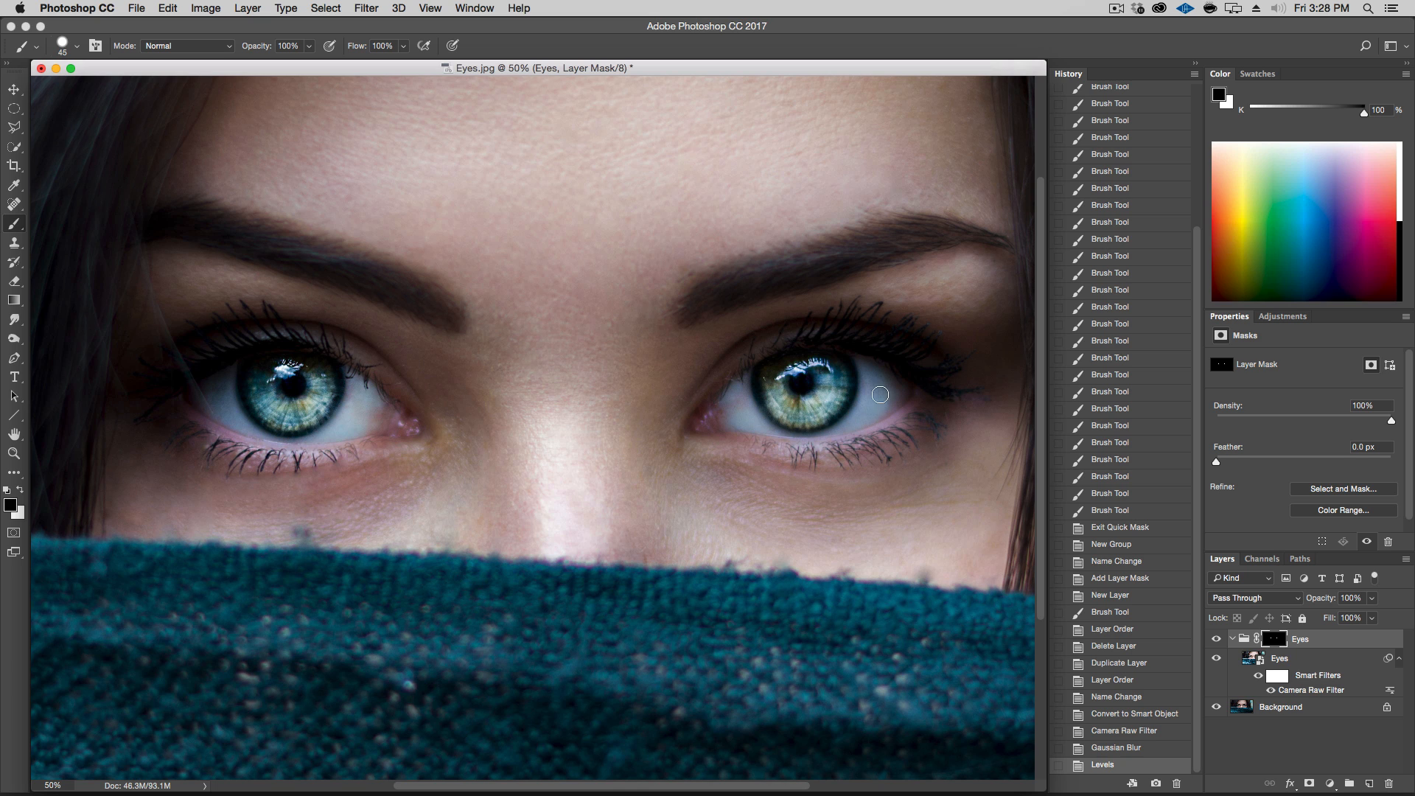
# Toggle the Eyes layer's visibility at 25% zoom to compare the softened mask result
pyautogui.click(1216, 660)
pyautogui.click(1217, 660)
pyautogui.click(1216, 660)
pyautogui.click(1216, 659)
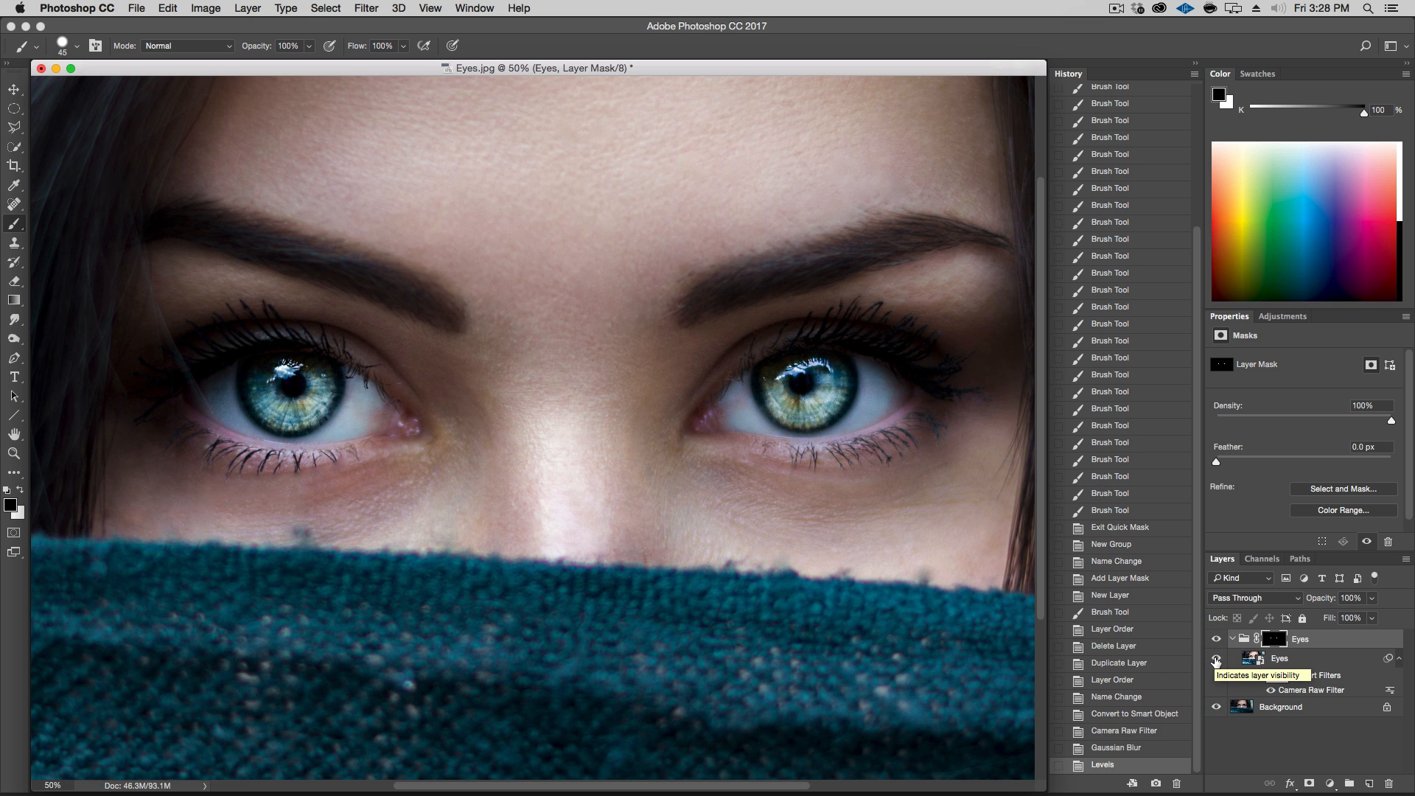
pyautogui.press('alt+super+minus')
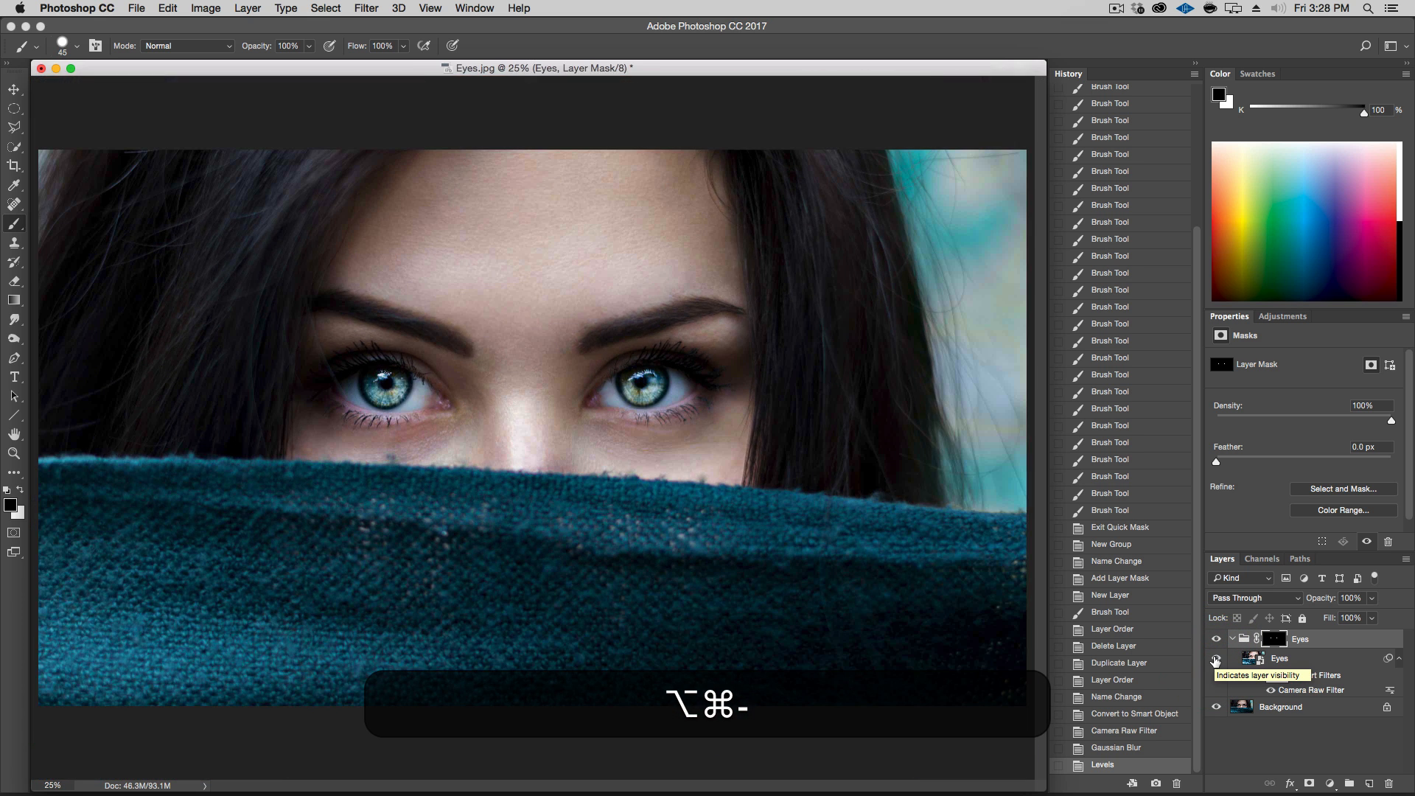
pyautogui.click(1217, 660)
pyautogui.click(1216, 659)
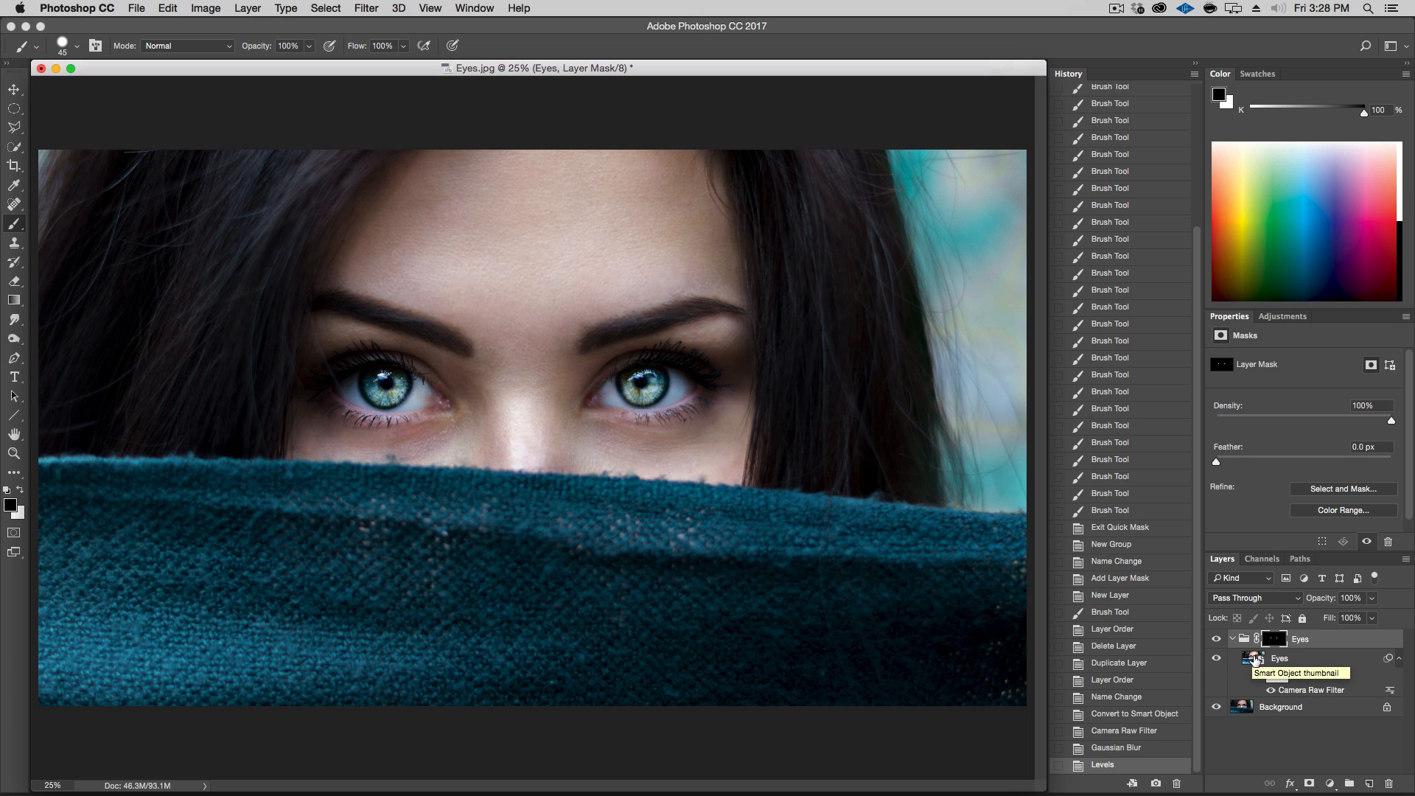
pyautogui.click(1214, 658)
pyautogui.click(1214, 658)
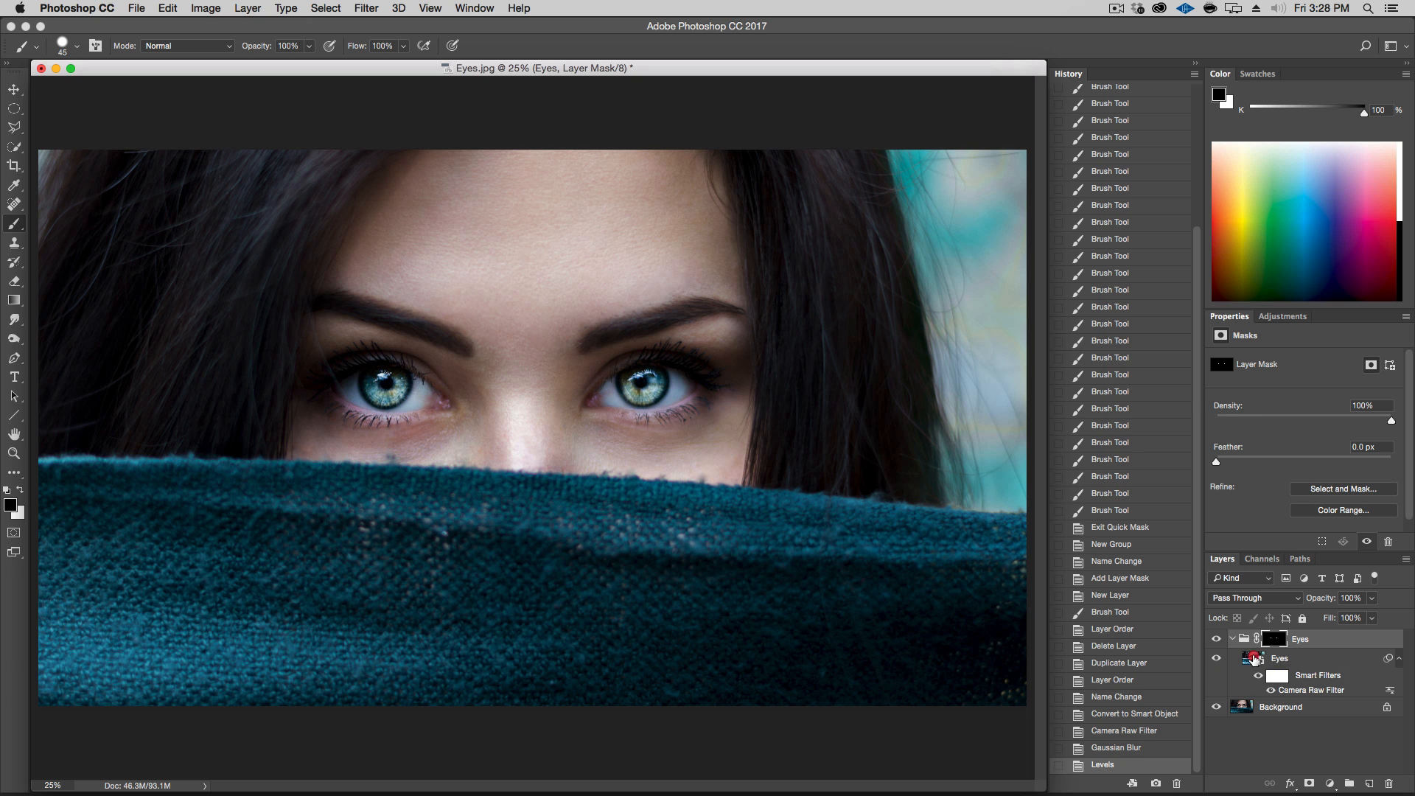
# Create a new group above the Eyes layer inside the Eyes group and name it Blue
pyautogui.click(1252, 658)
pyautogui.click(1351, 783)
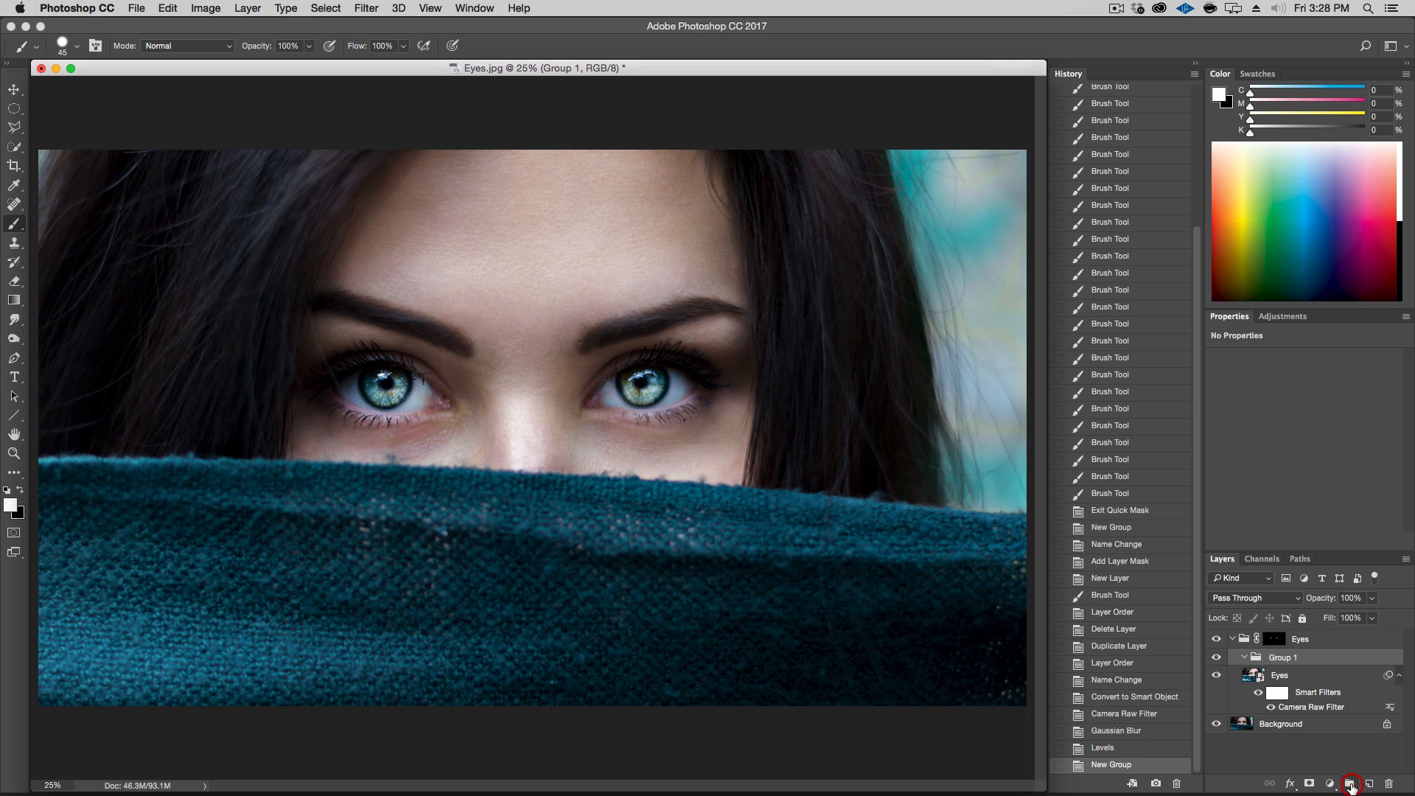
pyautogui.doubleClick(1281, 657)
pyautogui.write('Blue')
pyautogui.press('Return')
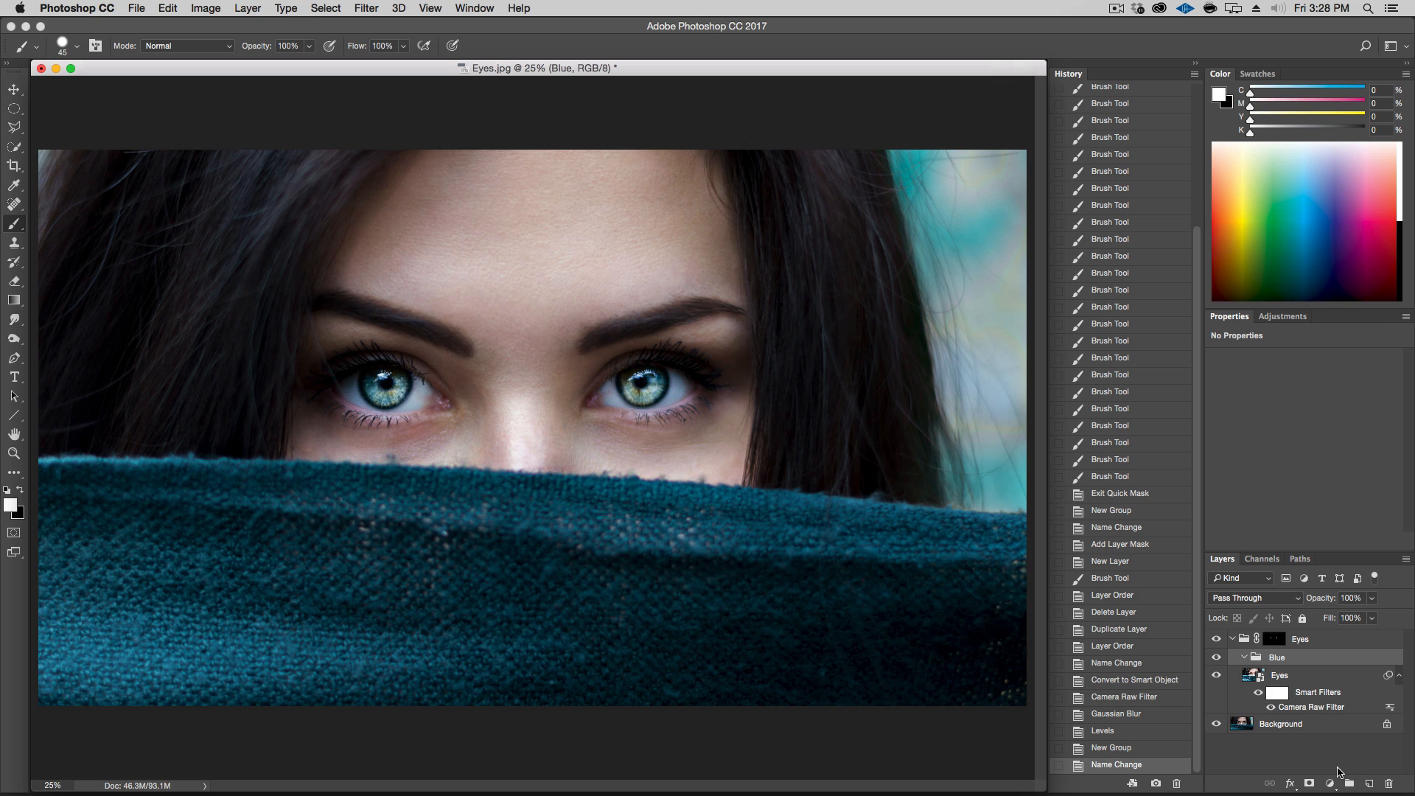
# Add a Color Balance adjustment layer inside the Blue group
pyautogui.click(1331, 784)
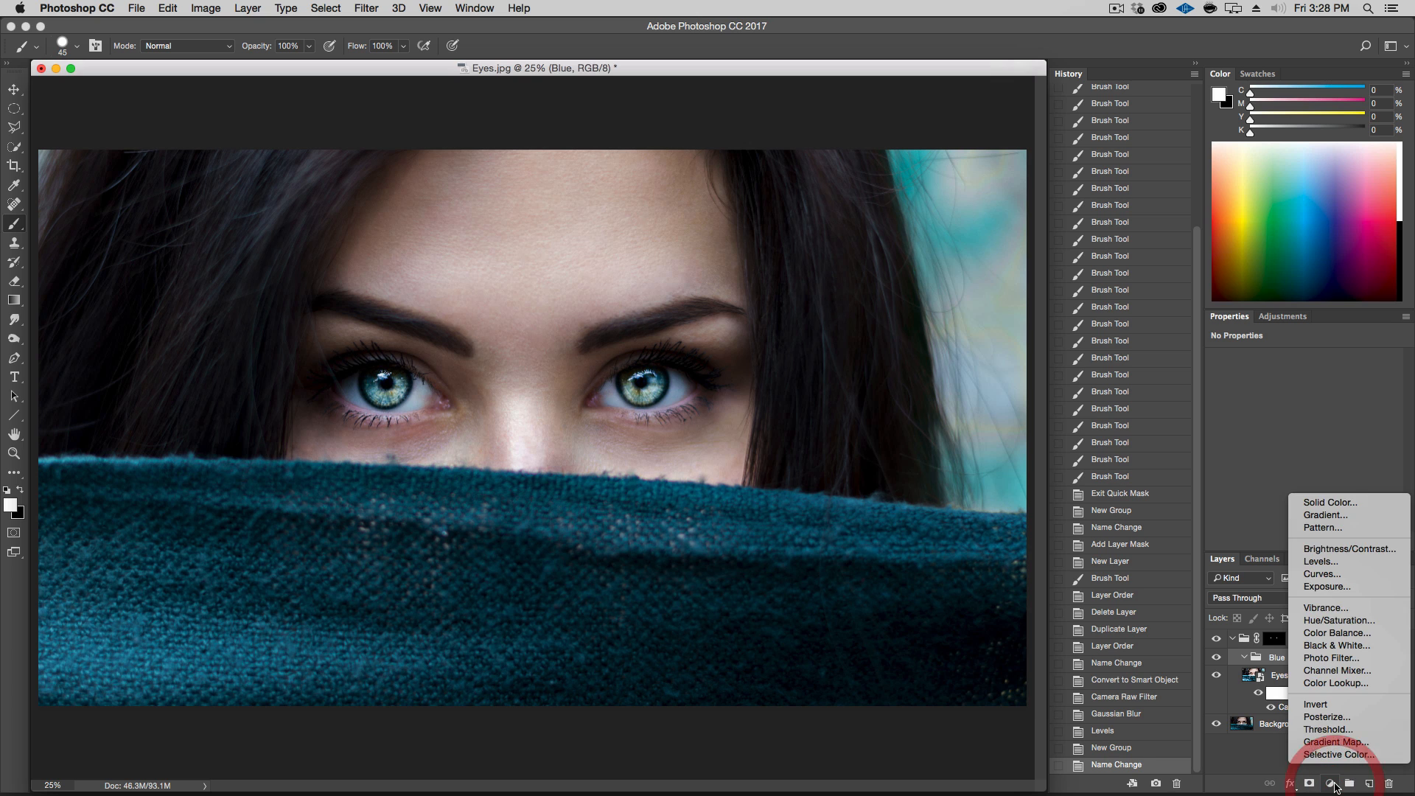
pyautogui.click(1366, 632)
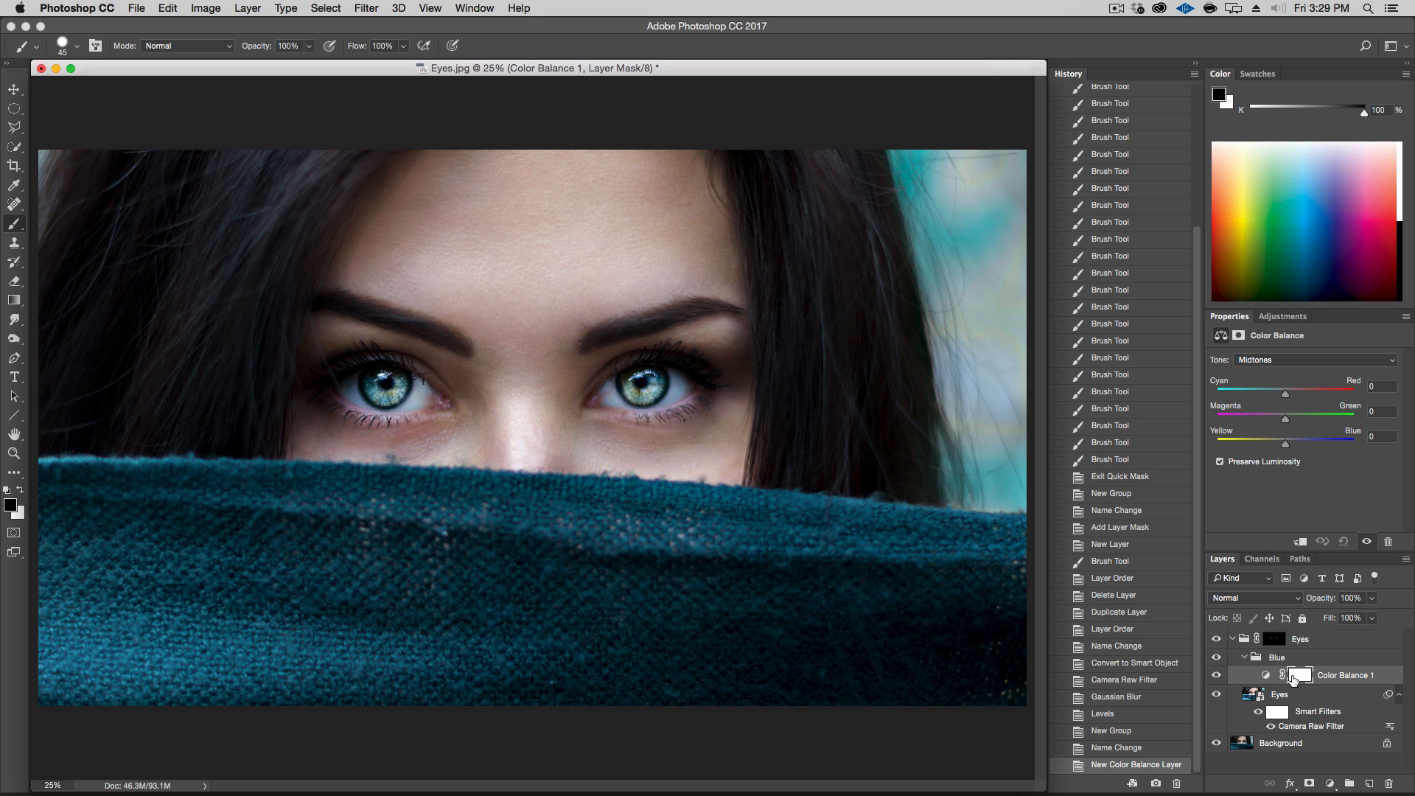
# Try a Hue/Saturation adjustment layer in the Blue group with various Hue and Colorize settings, then delete it
pyautogui.click(1216, 675)
pyautogui.click(1331, 784)
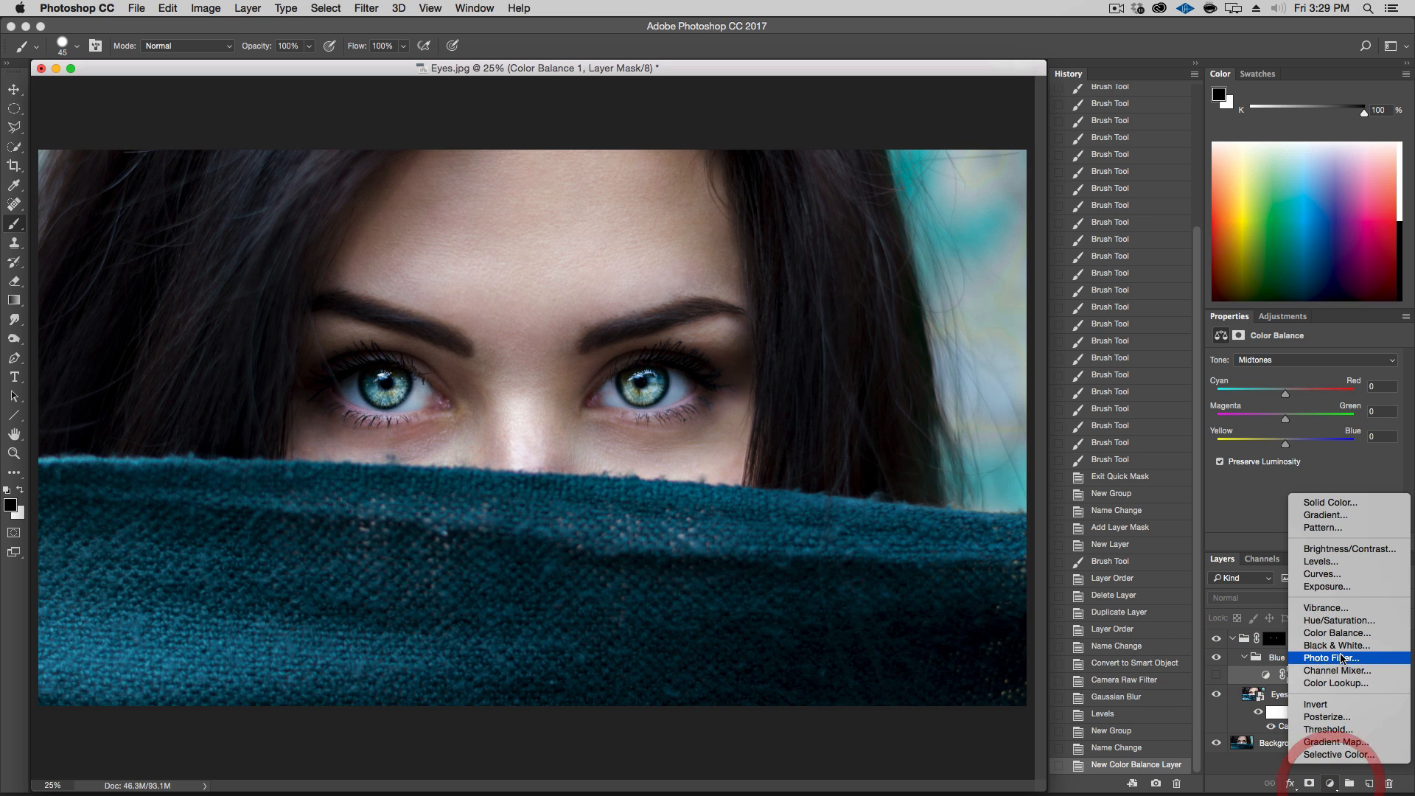
pyautogui.click(1340, 621)
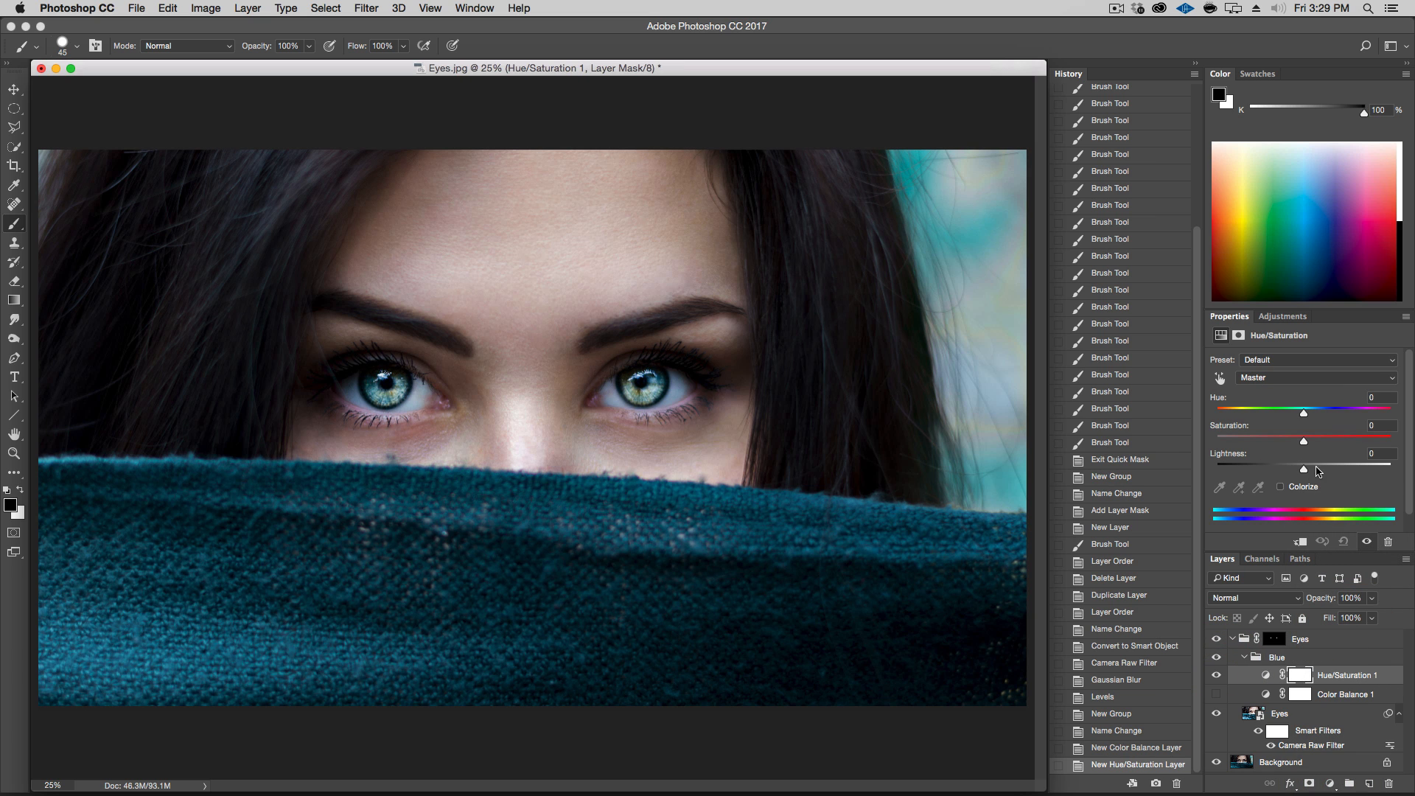
pyautogui.moveTo(1303, 414)
pyautogui.mouseDown()
pyautogui.moveTo(1282, 414)
pyautogui.moveTo(1349, 415)
pyautogui.moveTo(1239, 418)
pyautogui.moveTo(1346, 420)
pyautogui.moveTo(1263, 417)
pyautogui.moveTo(1281, 417)
pyautogui.mouseUp()
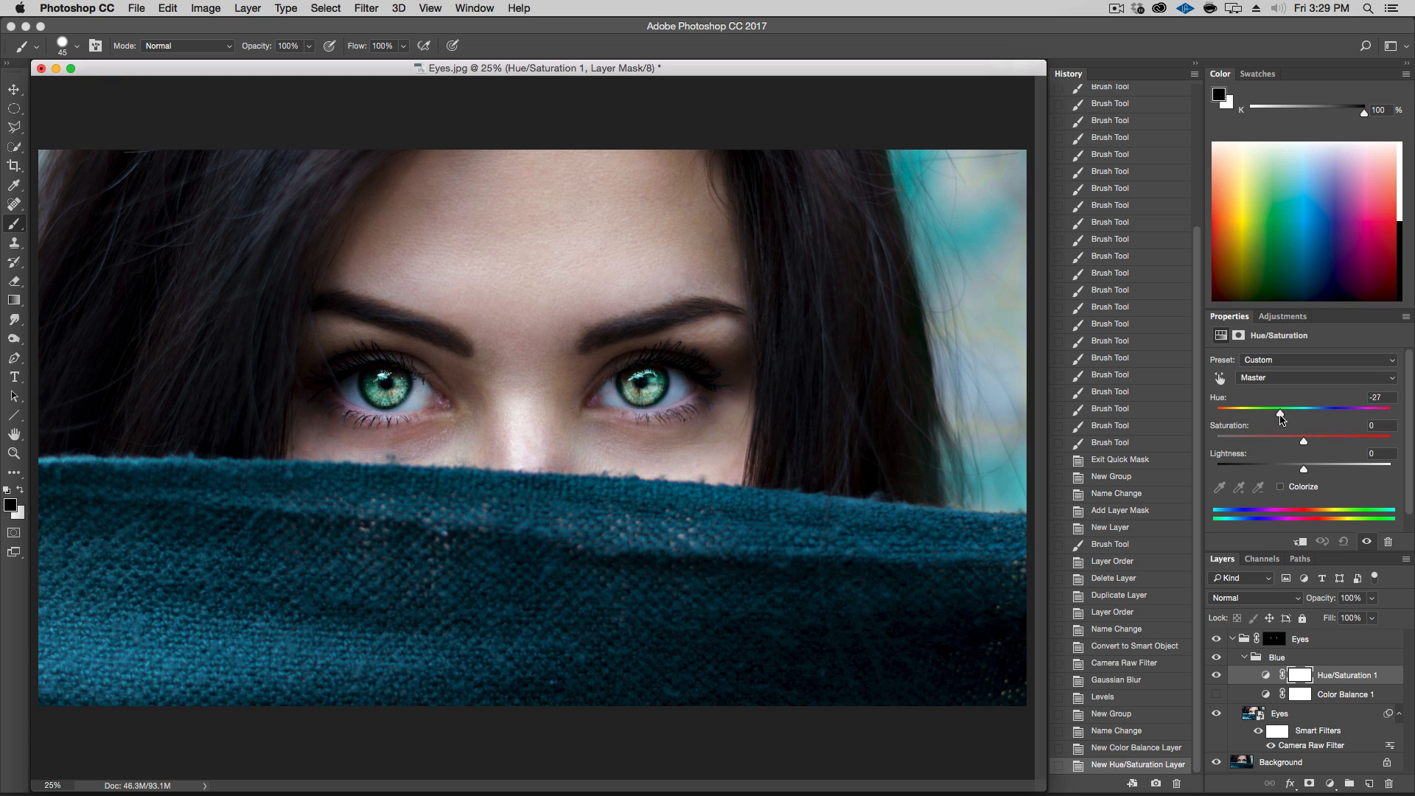
pyautogui.click(1281, 487)
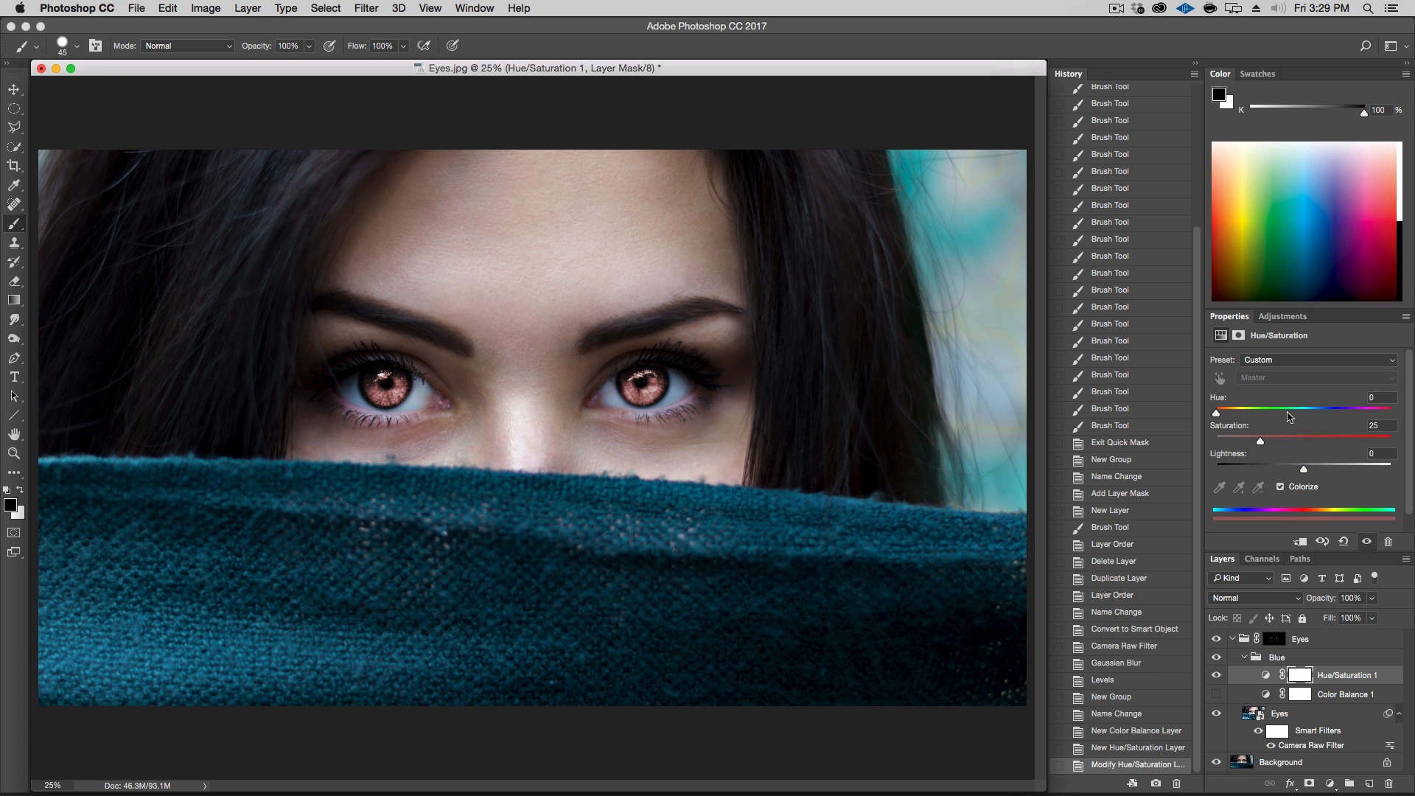
pyautogui.moveTo(1220, 413); pyautogui.dragTo(1312, 424)
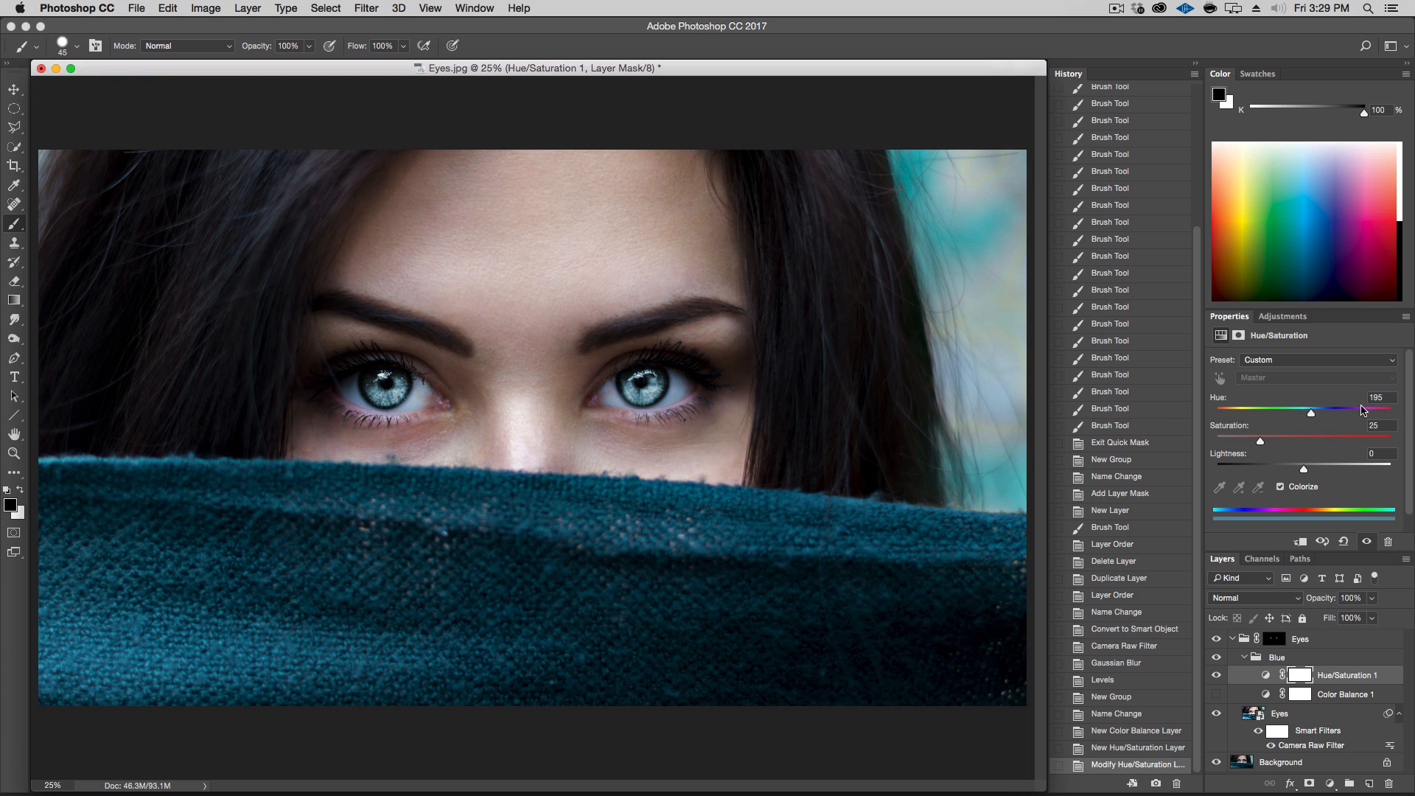
pyautogui.click(1310, 488)
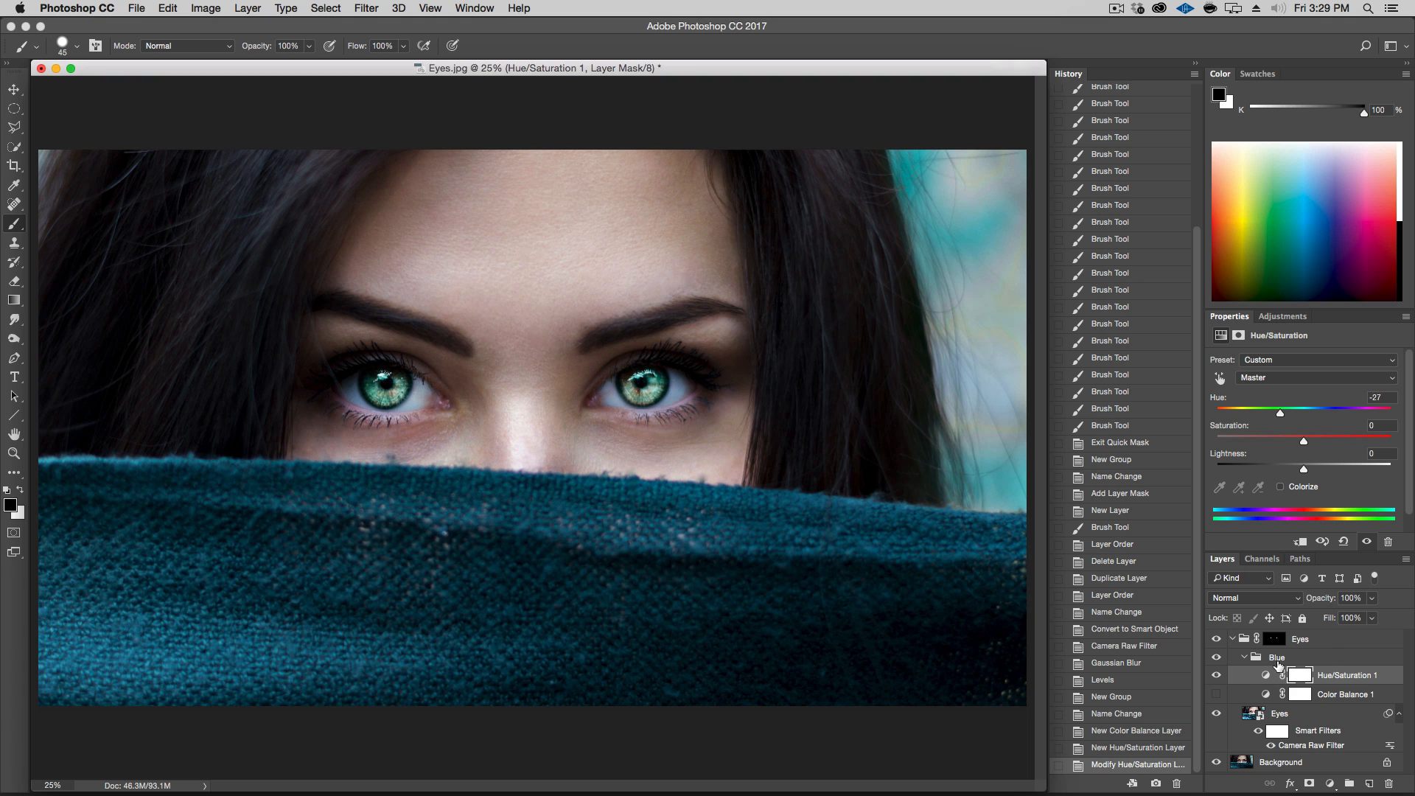
pyautogui.moveTo(1365, 684); pyautogui.dragTo(1389, 783)
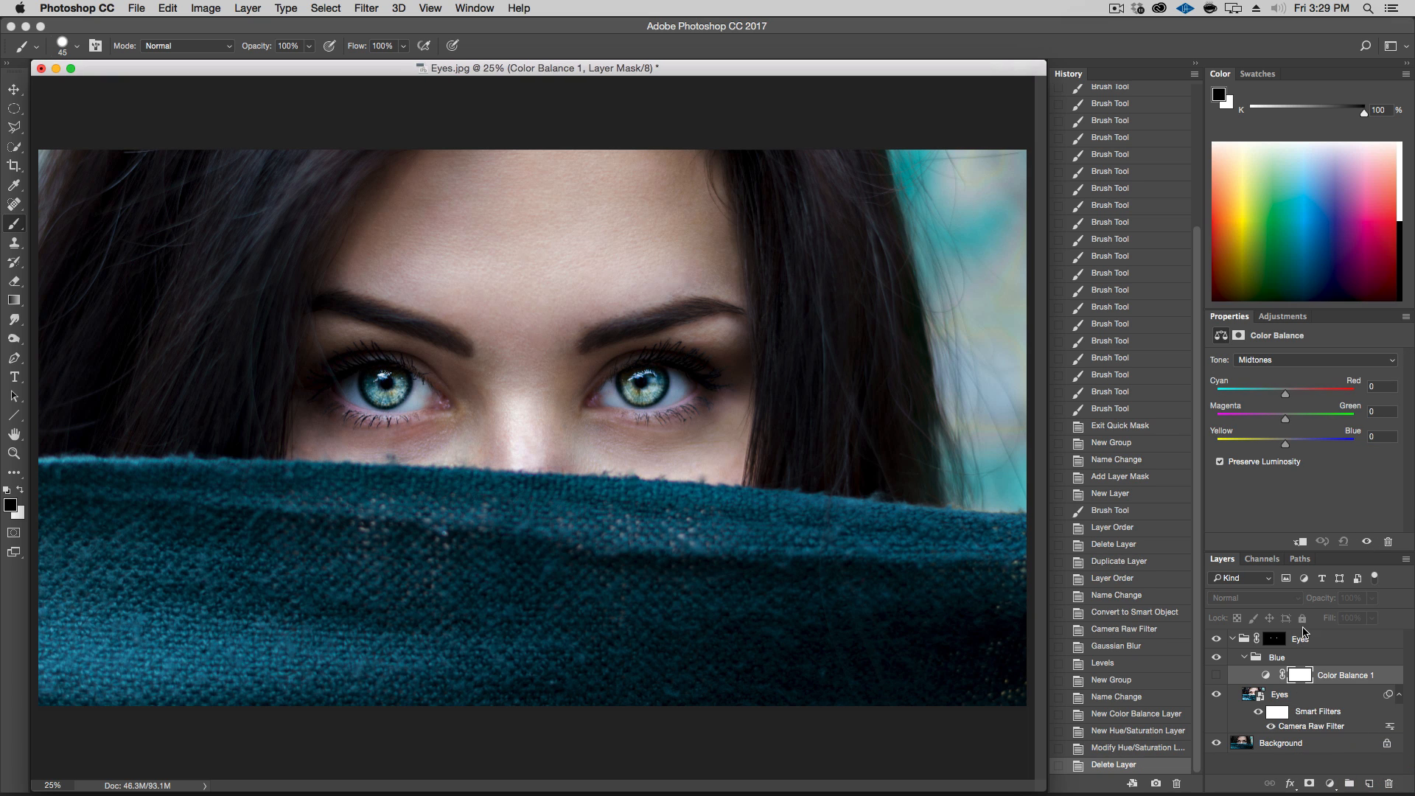
# Select the Color Balance adjustment and switch to Preview to consult the Color Wheel.pdf reference before returning
pyautogui.click(1217, 675)
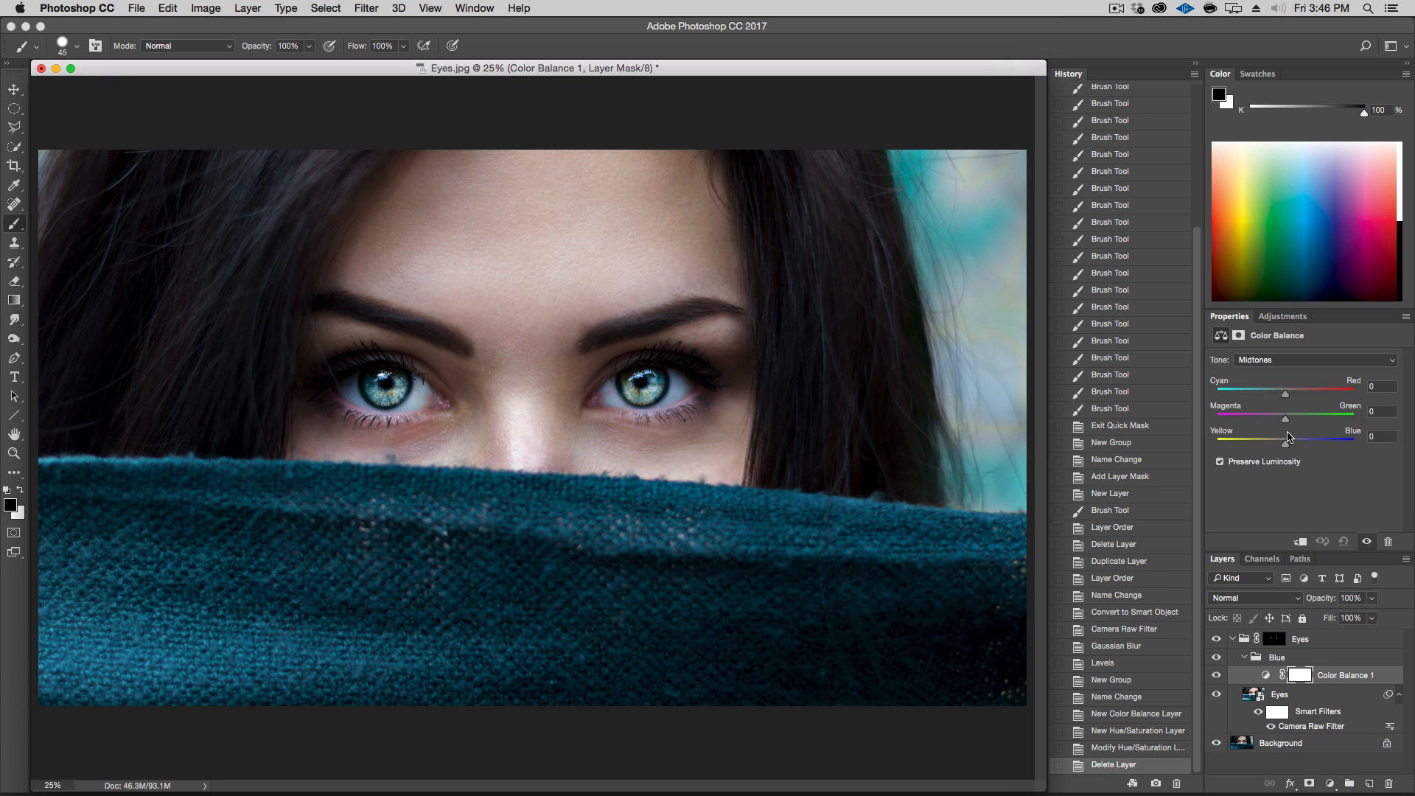
pyautogui.click(1267, 677)
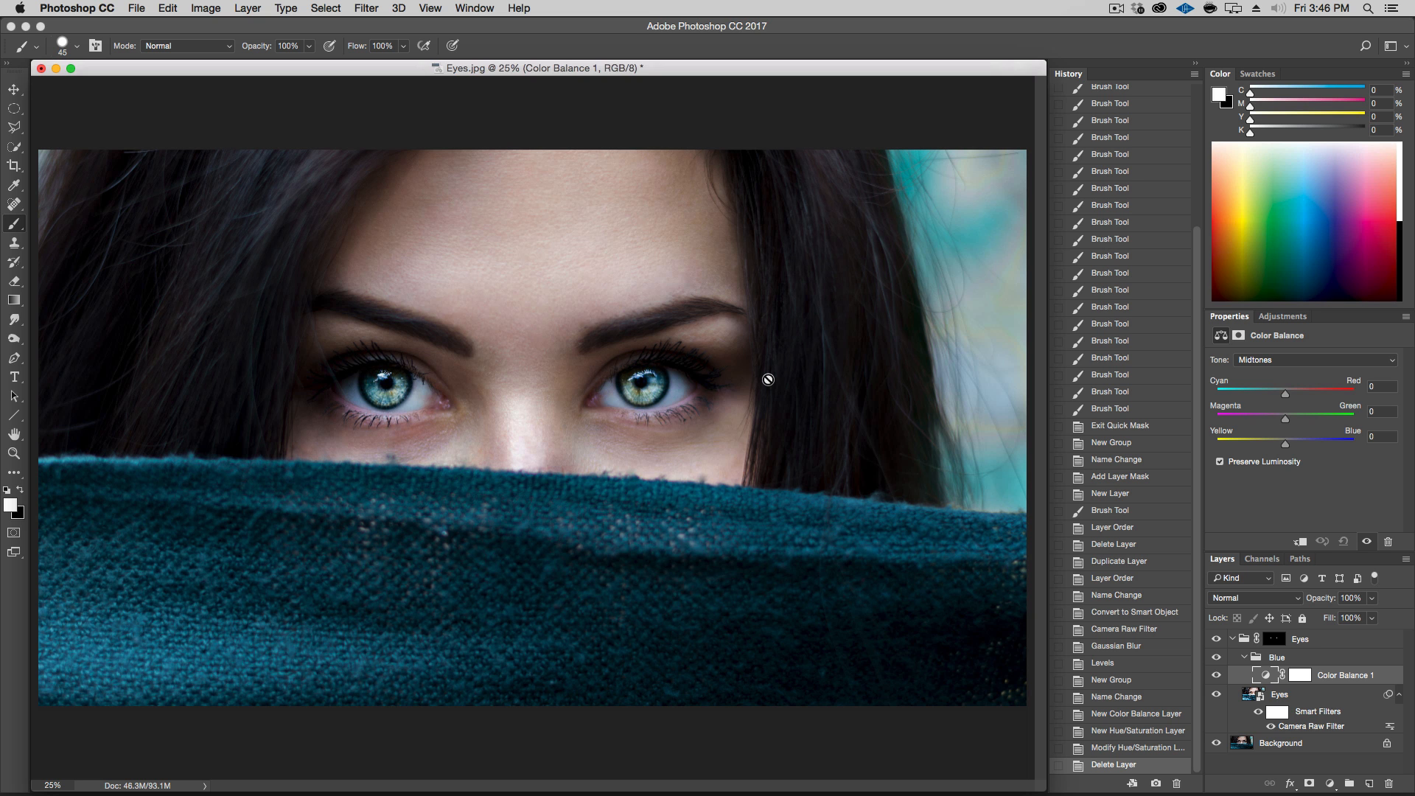
pyautogui.press('super+Tab')
pyautogui.press('super+Tab')
pyautogui.press('super+Tab')
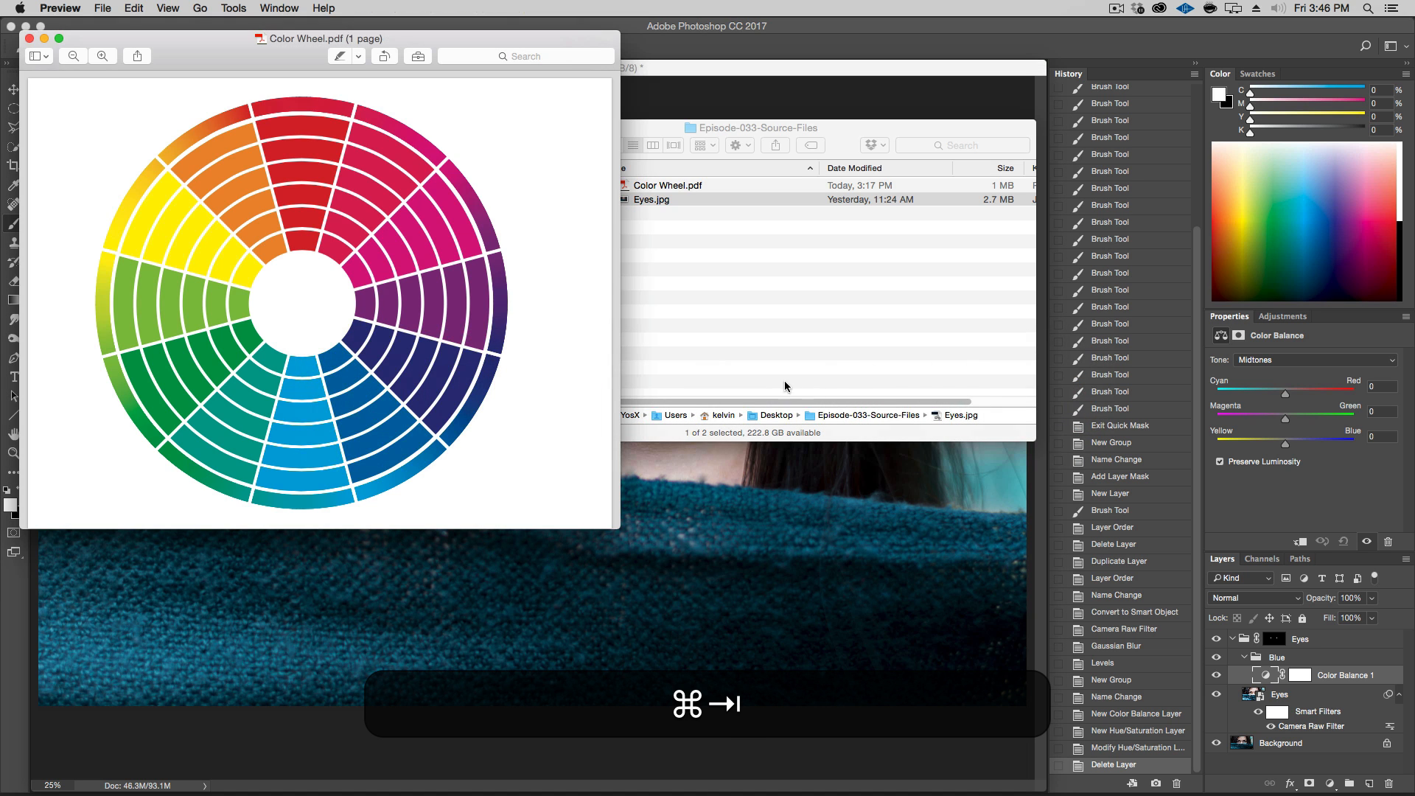
pyautogui.moveTo(449, 43); pyautogui.dragTo(768, 134)
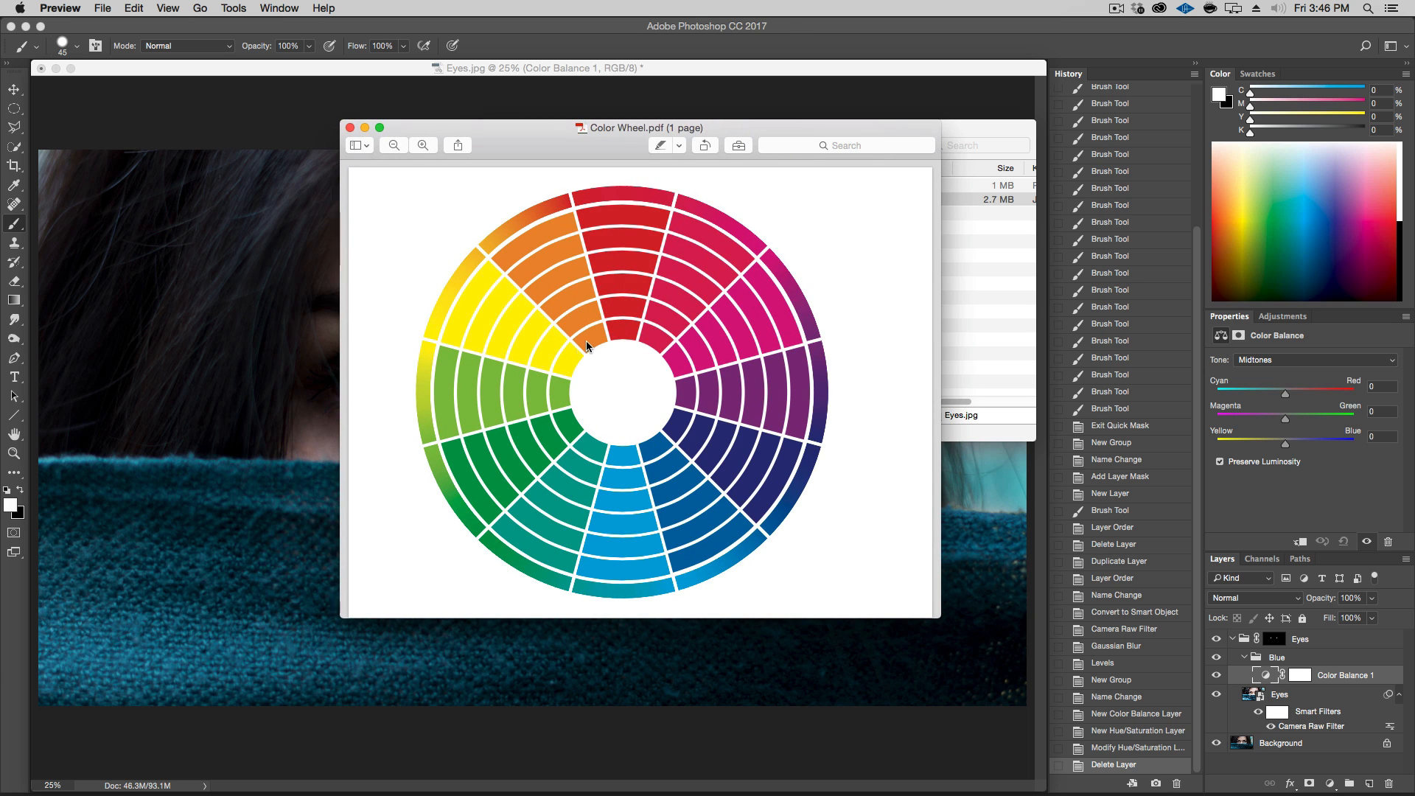
pyautogui.moveTo(517, 133); pyautogui.dragTo(534, 204)
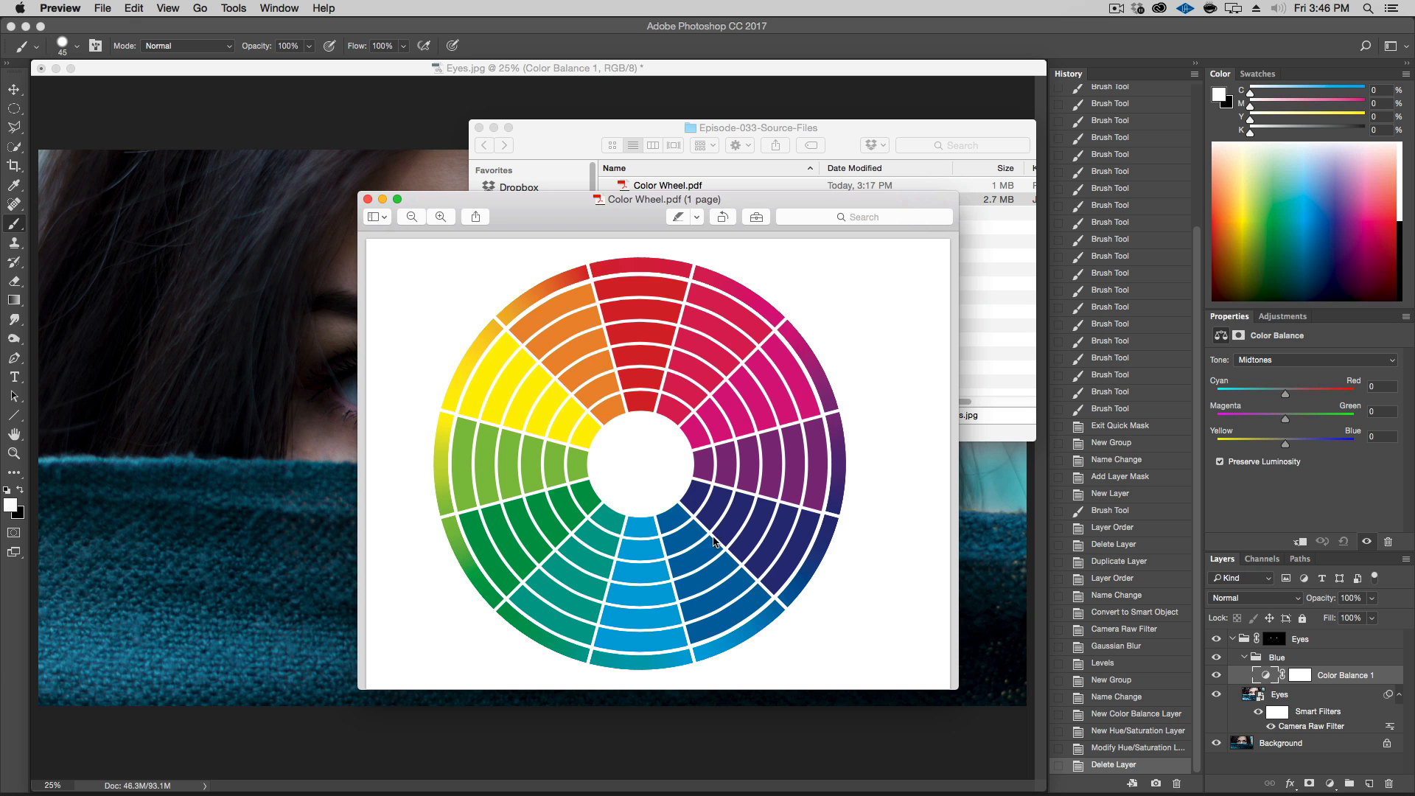
pyautogui.click(570, 73)
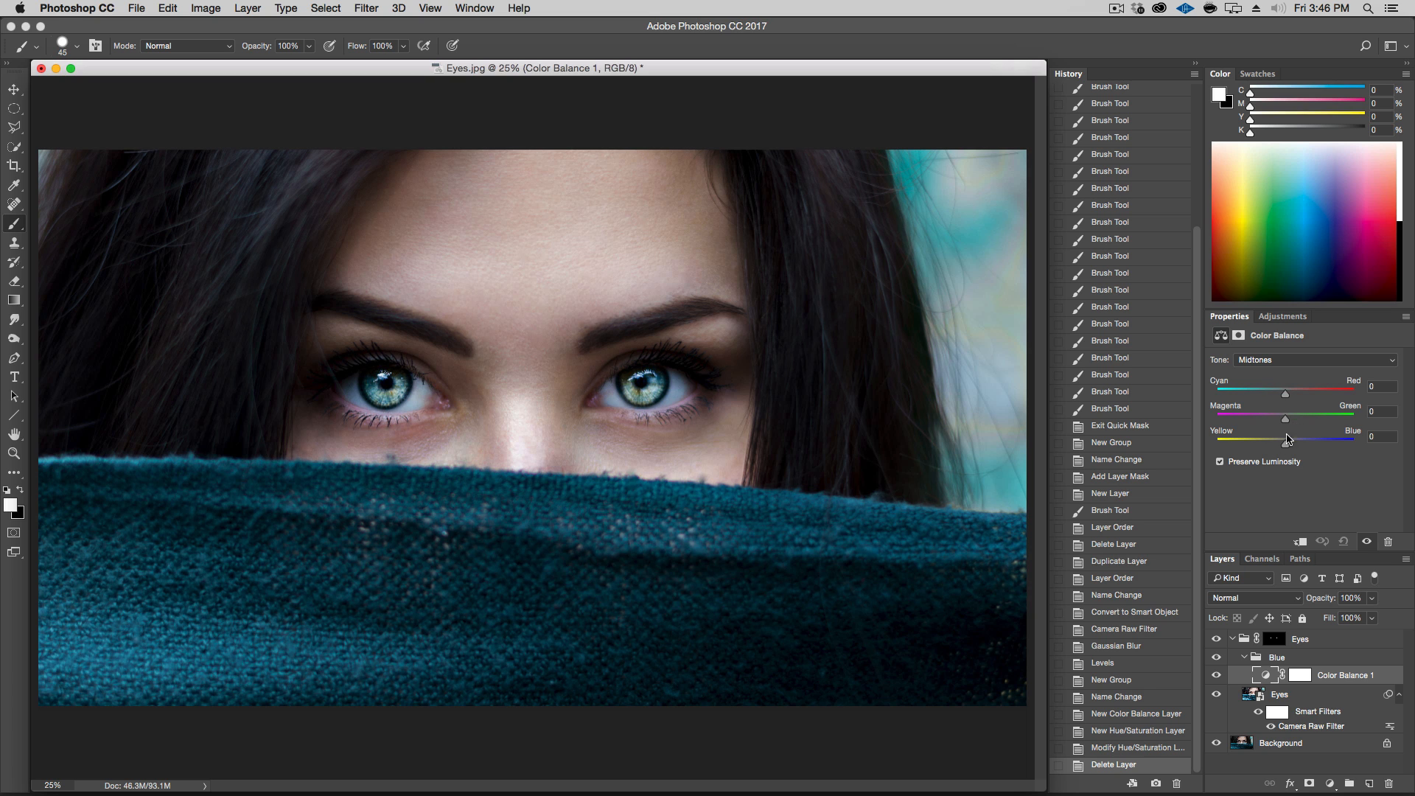
# Set the Color Balance midtones to Cyan/Red -14 and Yellow/Blue +12, toggling the layer to compare
pyautogui.moveTo(1284, 445)
pyautogui.mouseDown()
pyautogui.moveTo(1333, 446)
pyautogui.moveTo(1290, 447)
pyautogui.mouseUp()
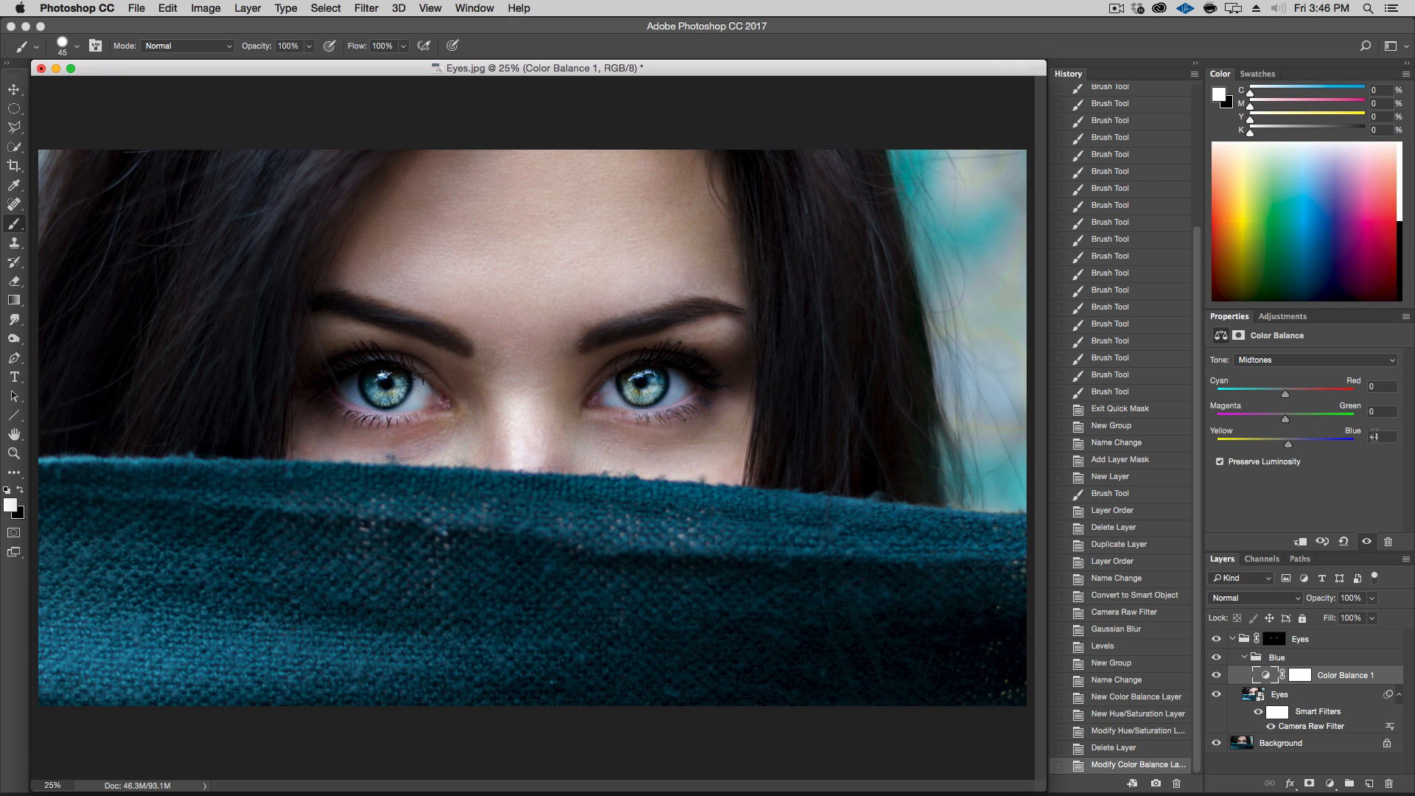
pyautogui.write('0')
pyautogui.click(1284, 396)
pyautogui.moveTo(1284, 396); pyautogui.dragTo(1280, 397)
pyautogui.moveTo(1289, 449); pyautogui.dragTo(1296, 448)
pyautogui.click(1216, 675)
pyautogui.click(1215, 676)
pyautogui.click(1215, 675)
pyautogui.click(1214, 675)
pyautogui.click(1215, 676)
pyautogui.click(1215, 675)
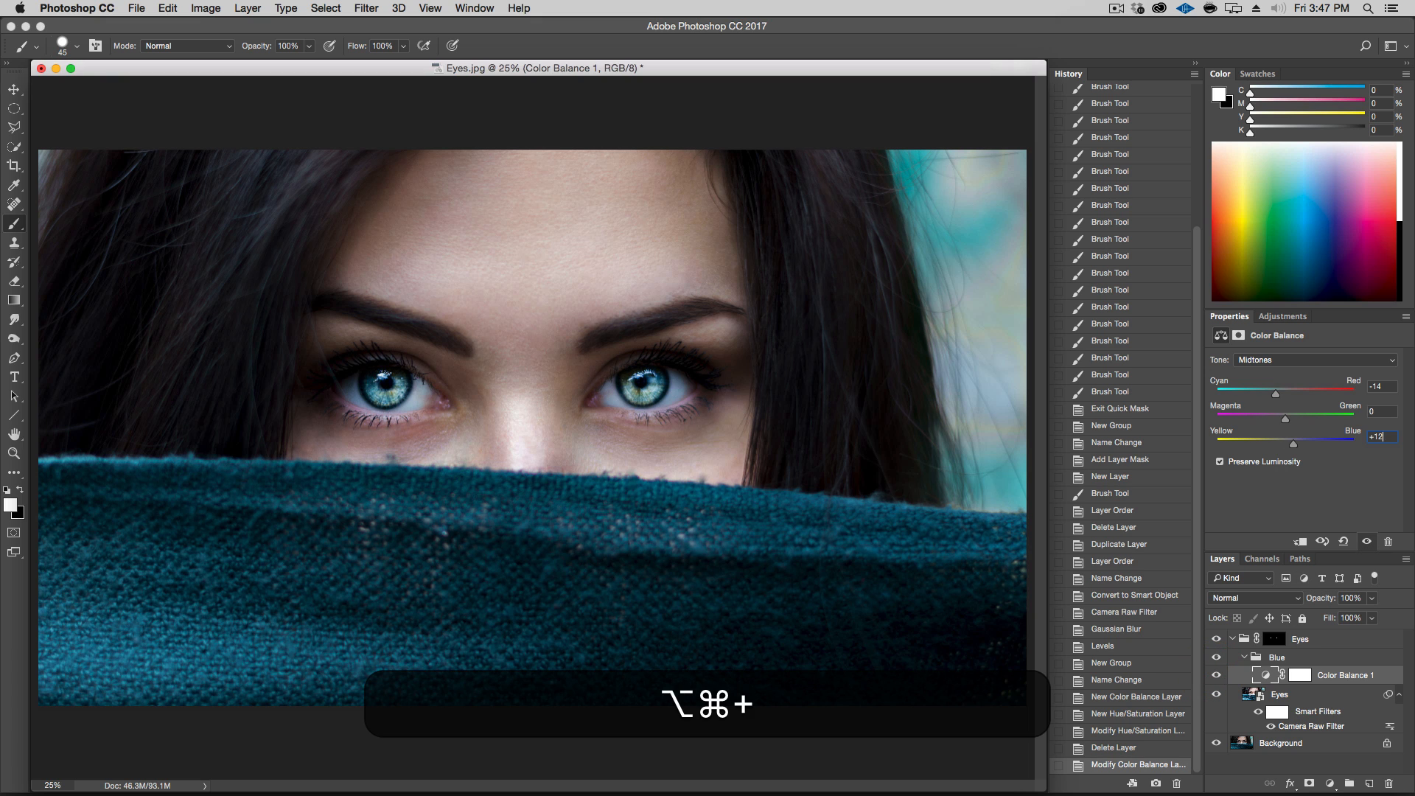
# Set the Color Balance shadows Yellow/Blue to +9, comparing the close-up eye with the layer on and off
pyautogui.press('super+plus')
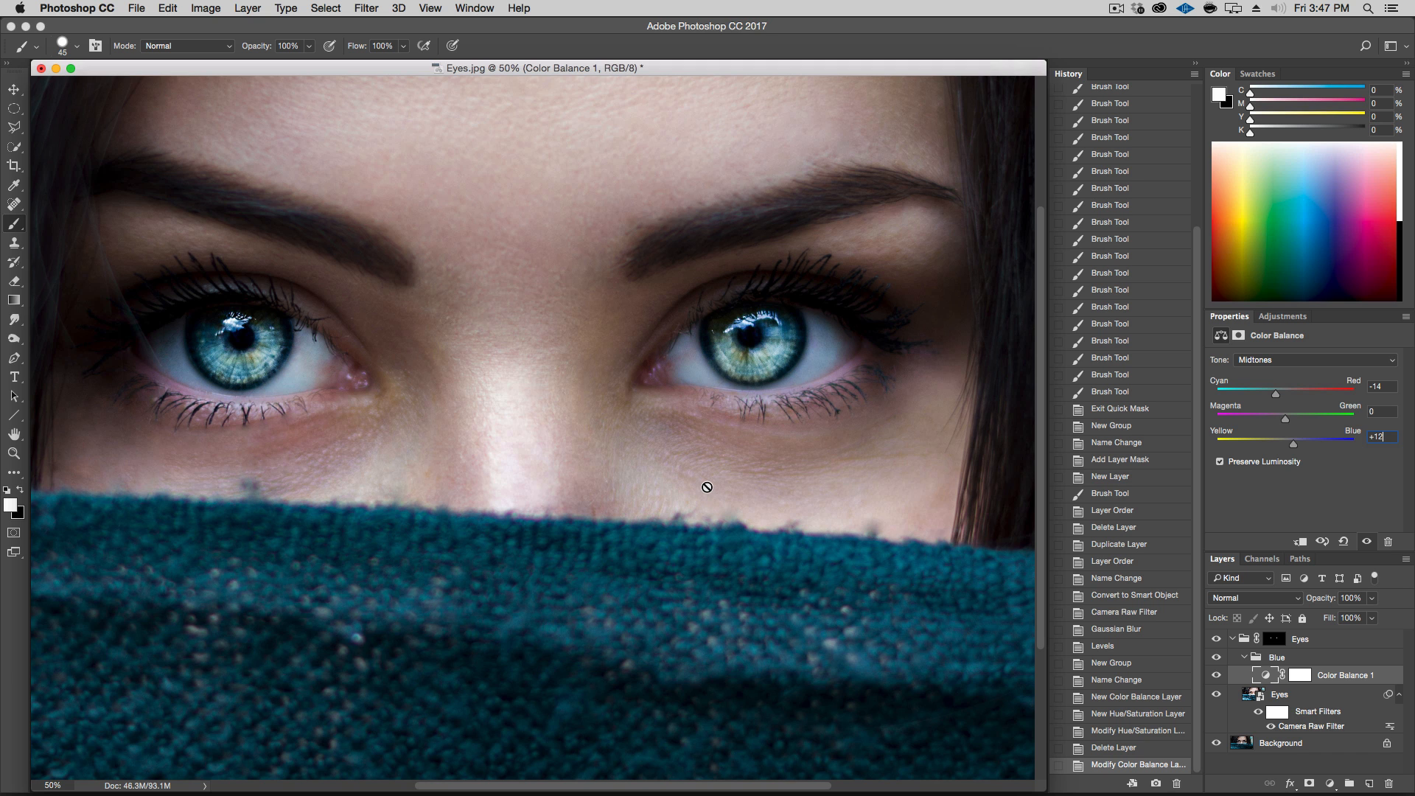
pyautogui.press('alt+super+plus')
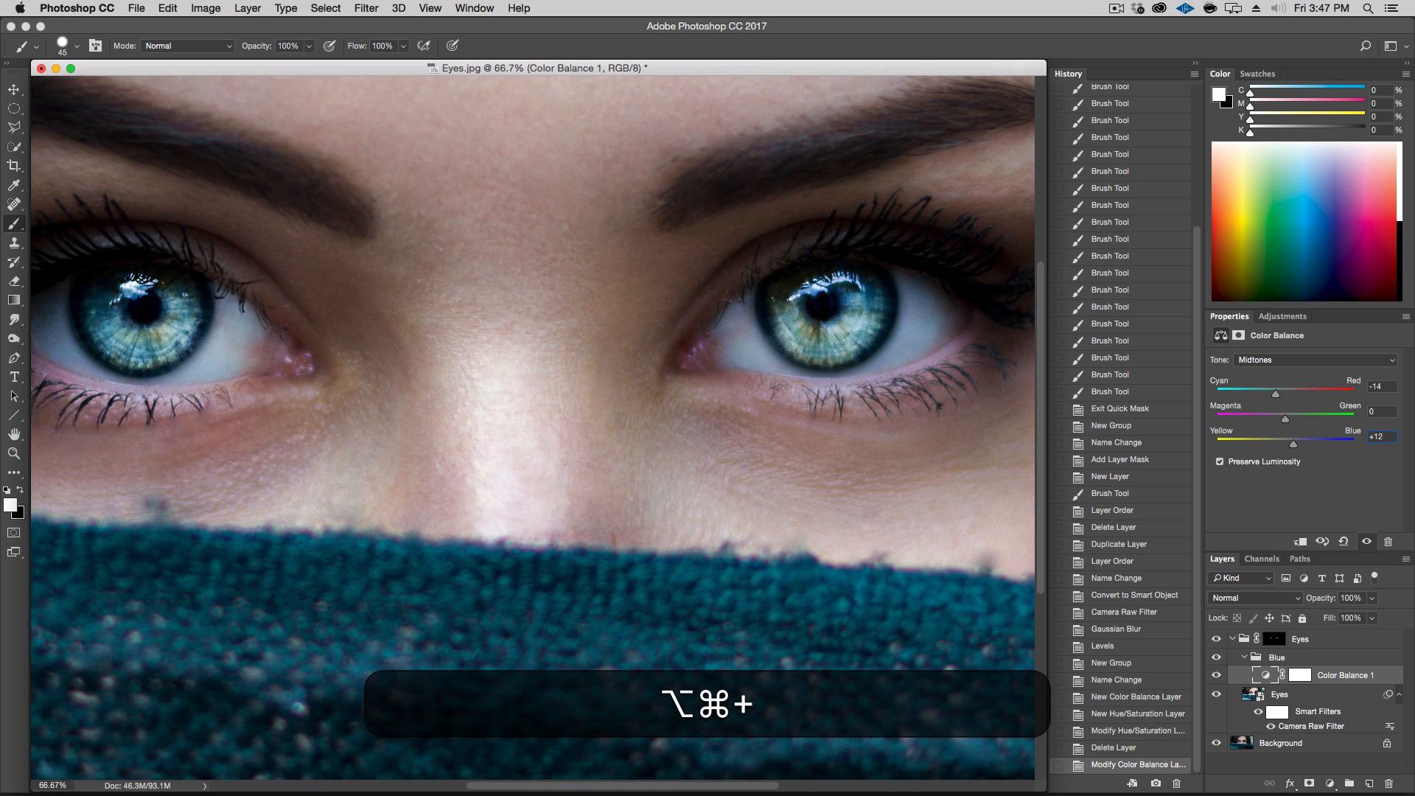
pyautogui.press('super+plus')
pyautogui.moveTo(703, 484); pyautogui.dragTo(429, 531)
pyautogui.click(1217, 676)
pyautogui.click(1217, 675)
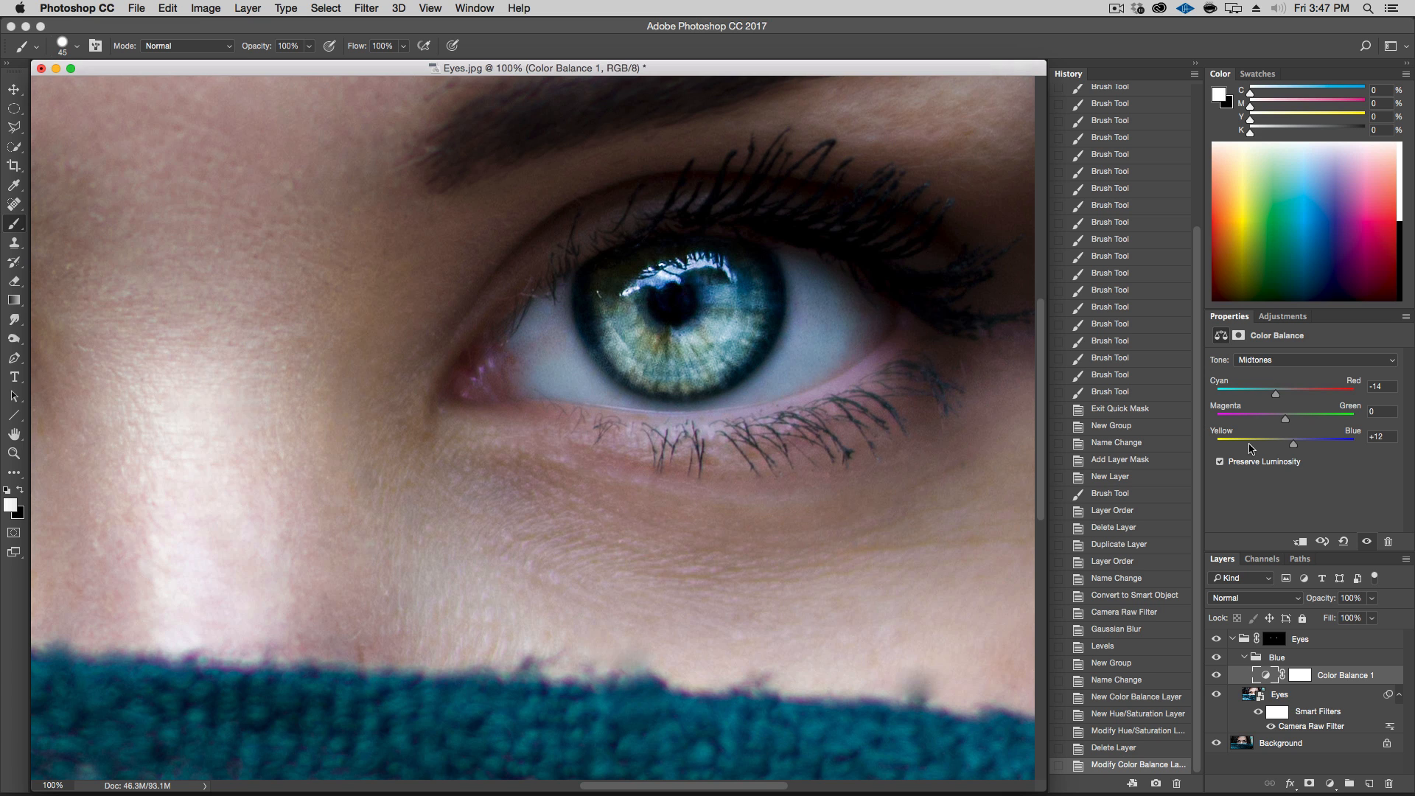
pyautogui.click(1269, 360)
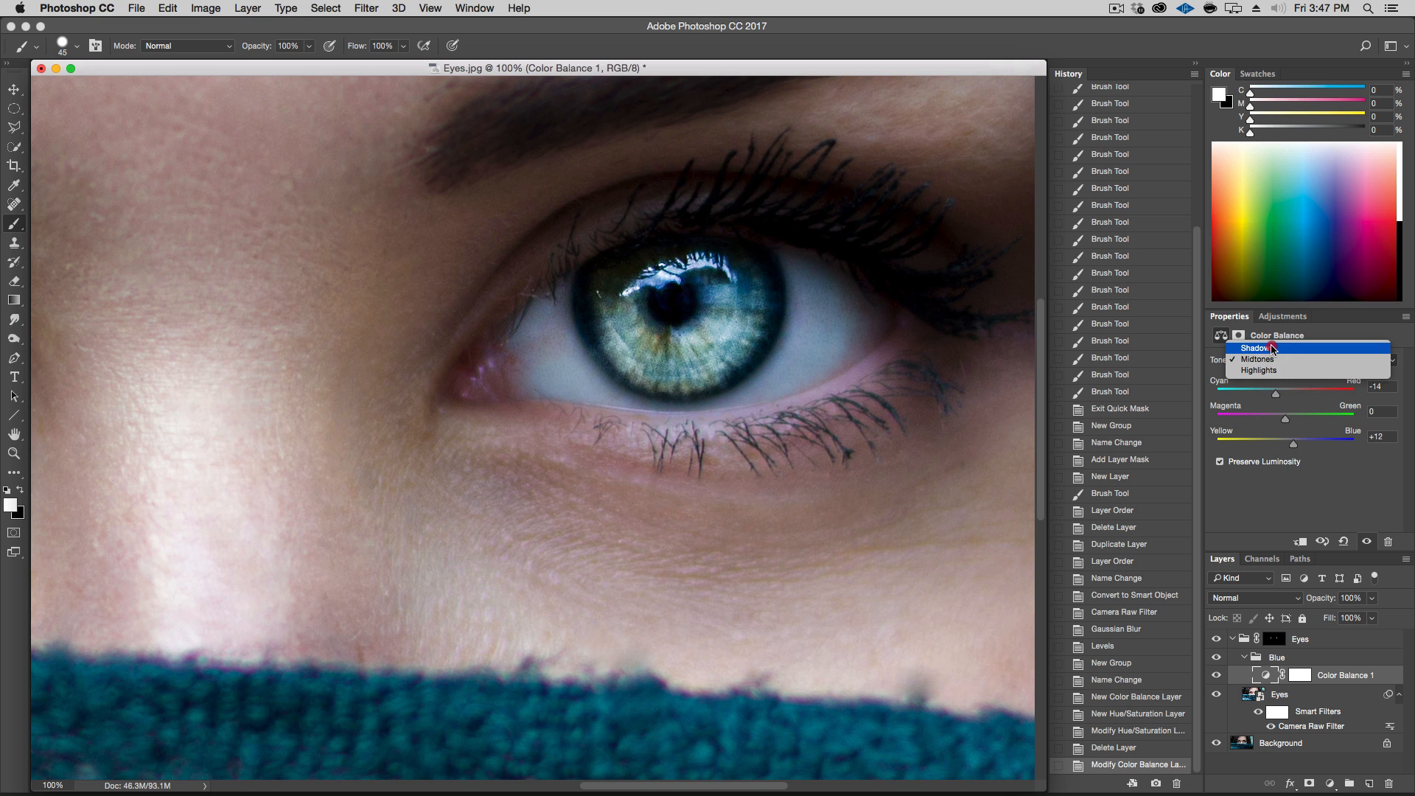
pyautogui.click(1268, 348)
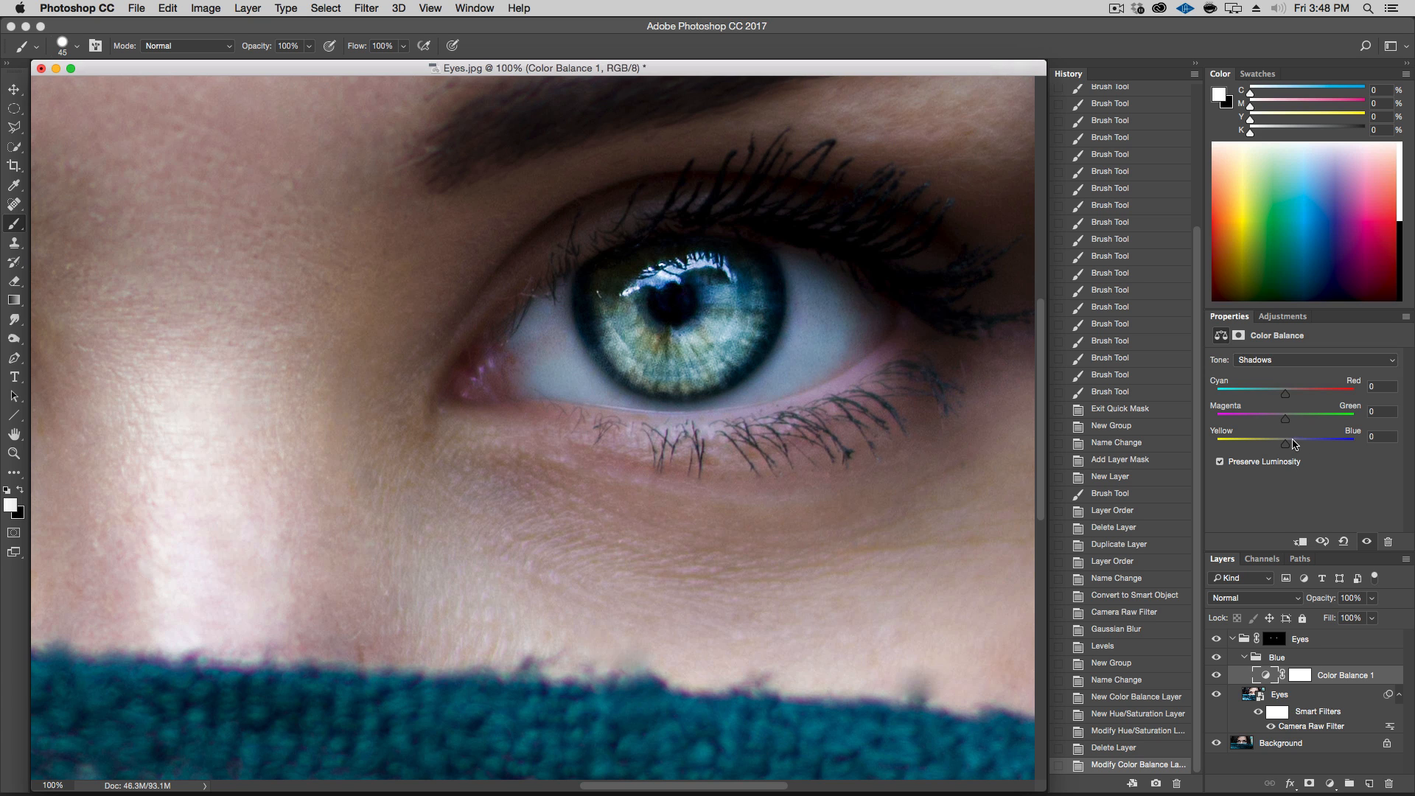
pyautogui.moveTo(1291, 446); pyautogui.dragTo(1297, 447)
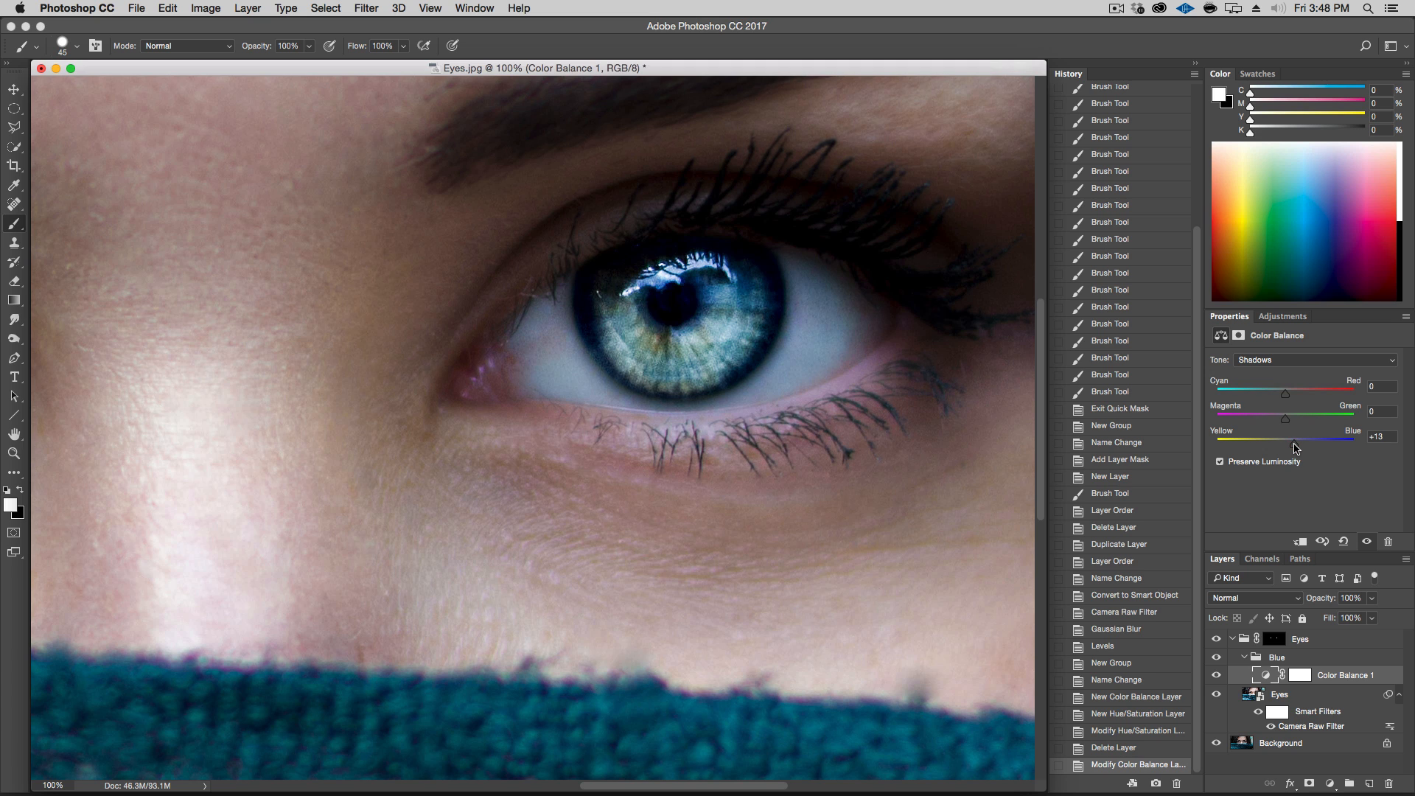
pyautogui.moveTo(1296, 448); pyautogui.dragTo(1294, 447)
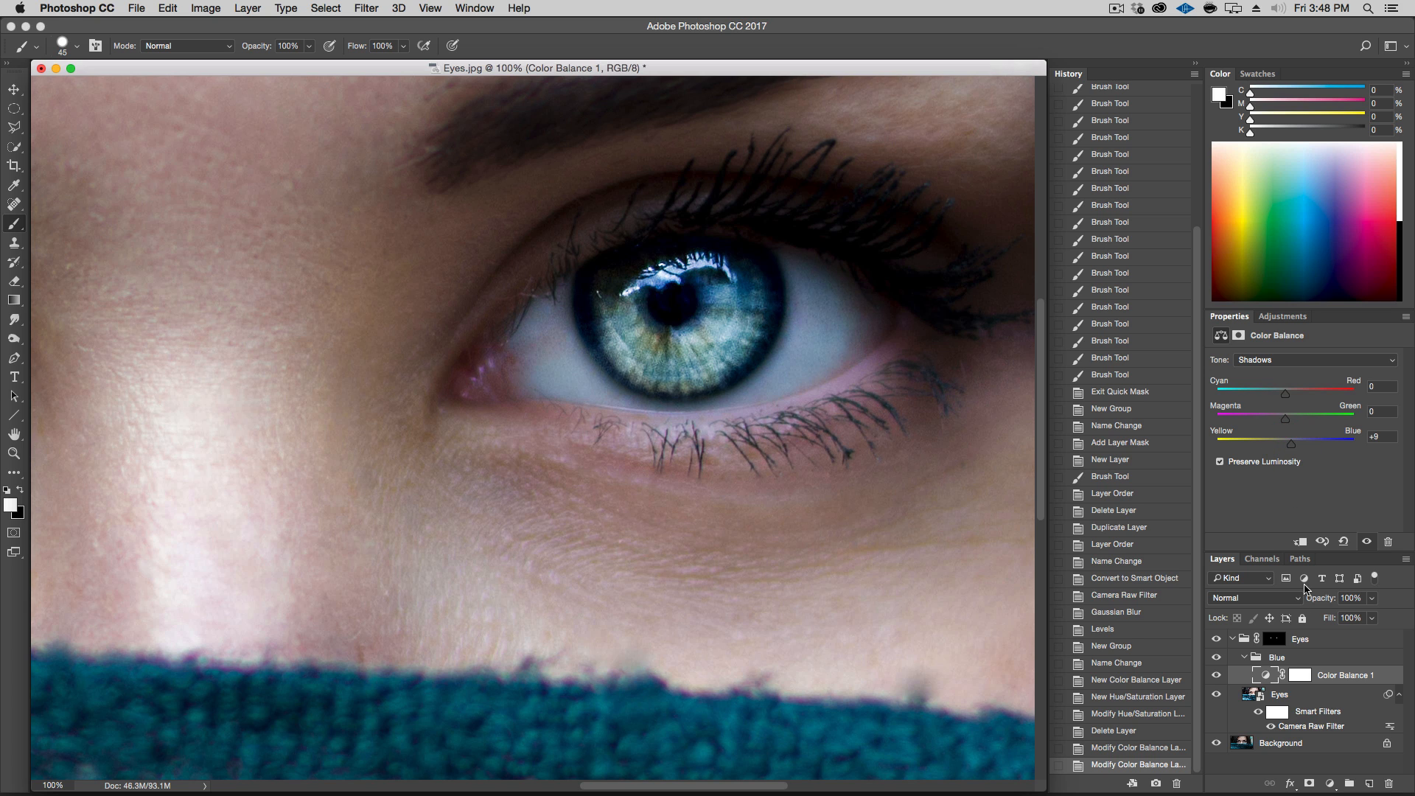
pyautogui.click(1216, 676)
pyautogui.click(1216, 676)
# Set the Color Balance highlights Cyan/Red to -40 and toggle the layer to compare
pyautogui.click(1295, 362)
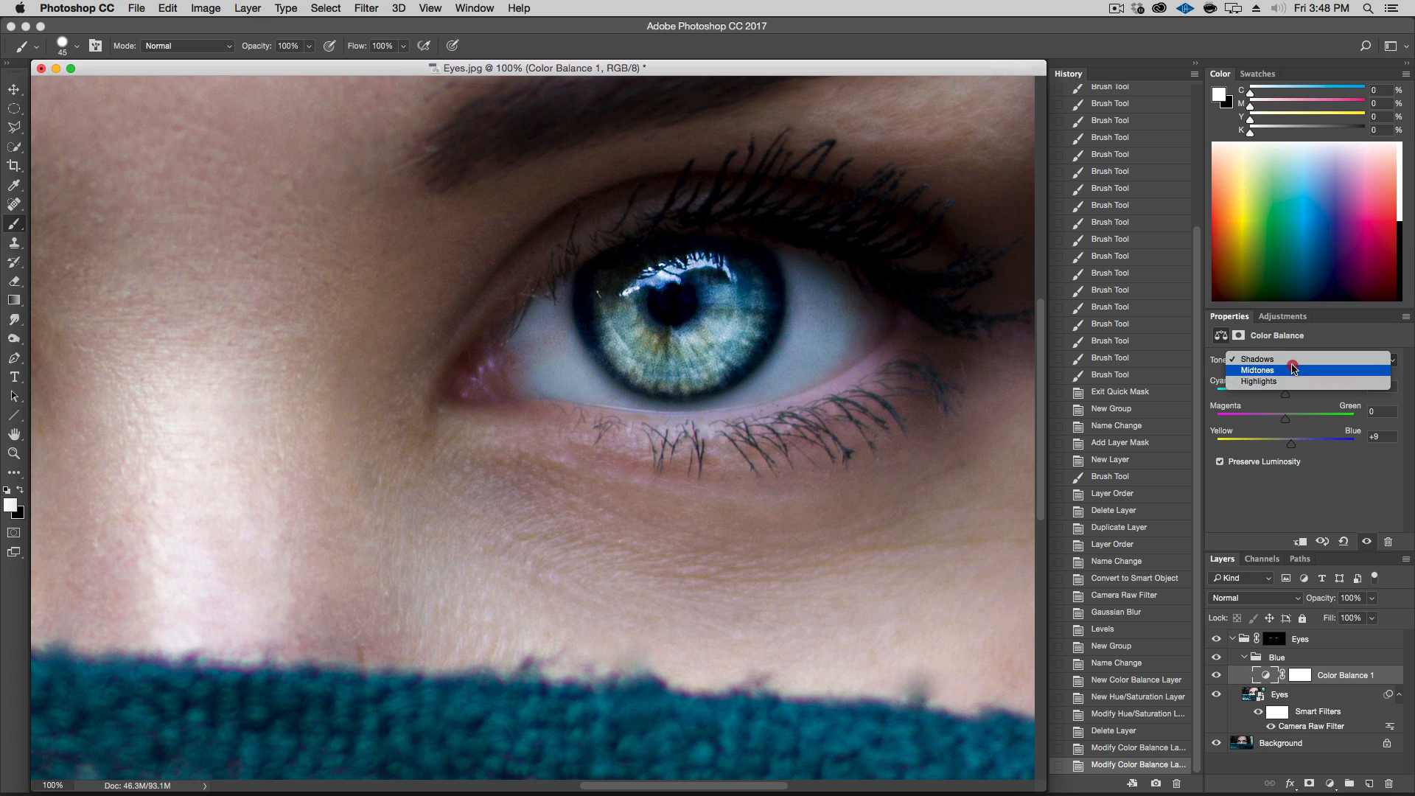
pyautogui.click(1292, 386)
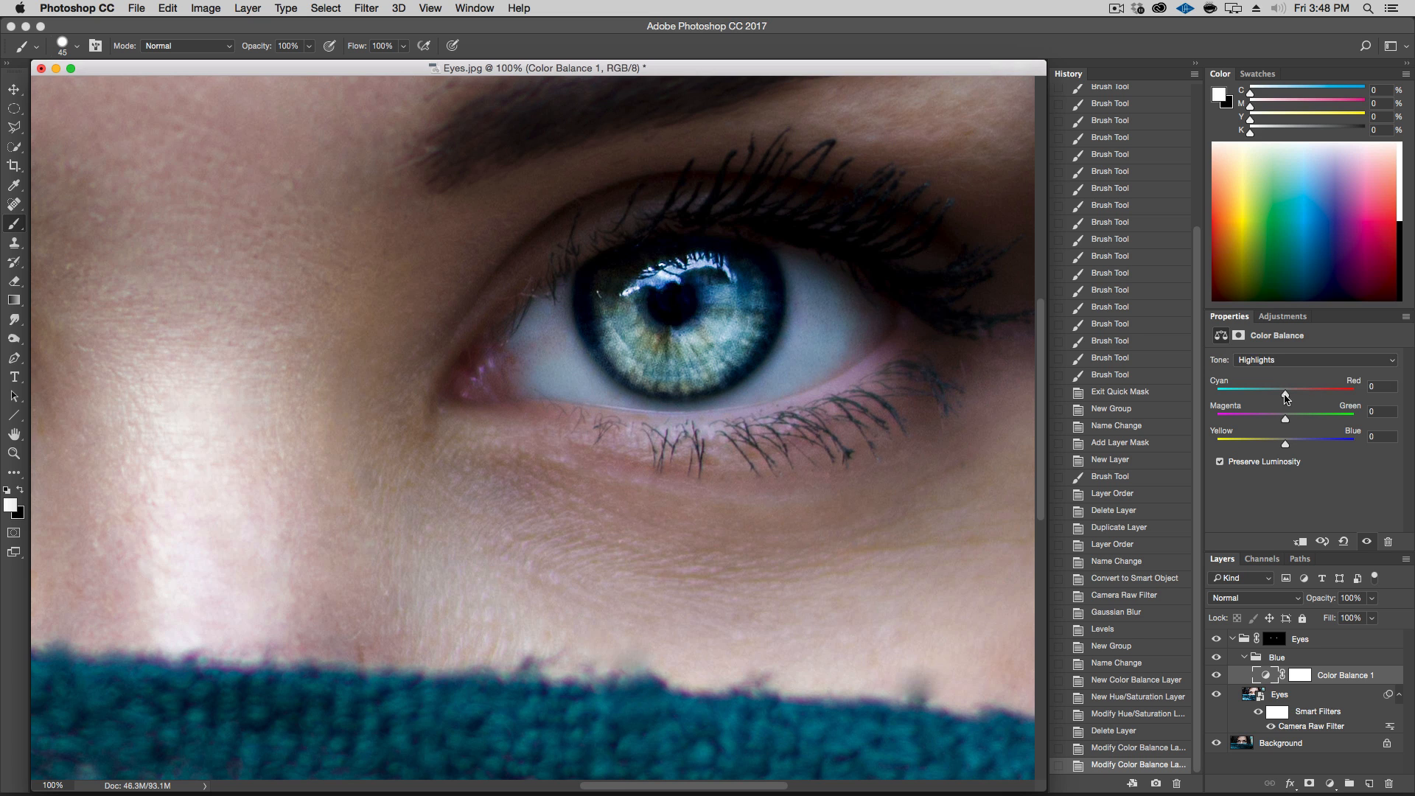
pyautogui.moveTo(1288, 396)
pyautogui.mouseDown()
pyautogui.moveTo(1261, 398)
pyautogui.moveTo(1346, 400)
pyautogui.moveTo(1261, 402)
pyautogui.mouseUp()
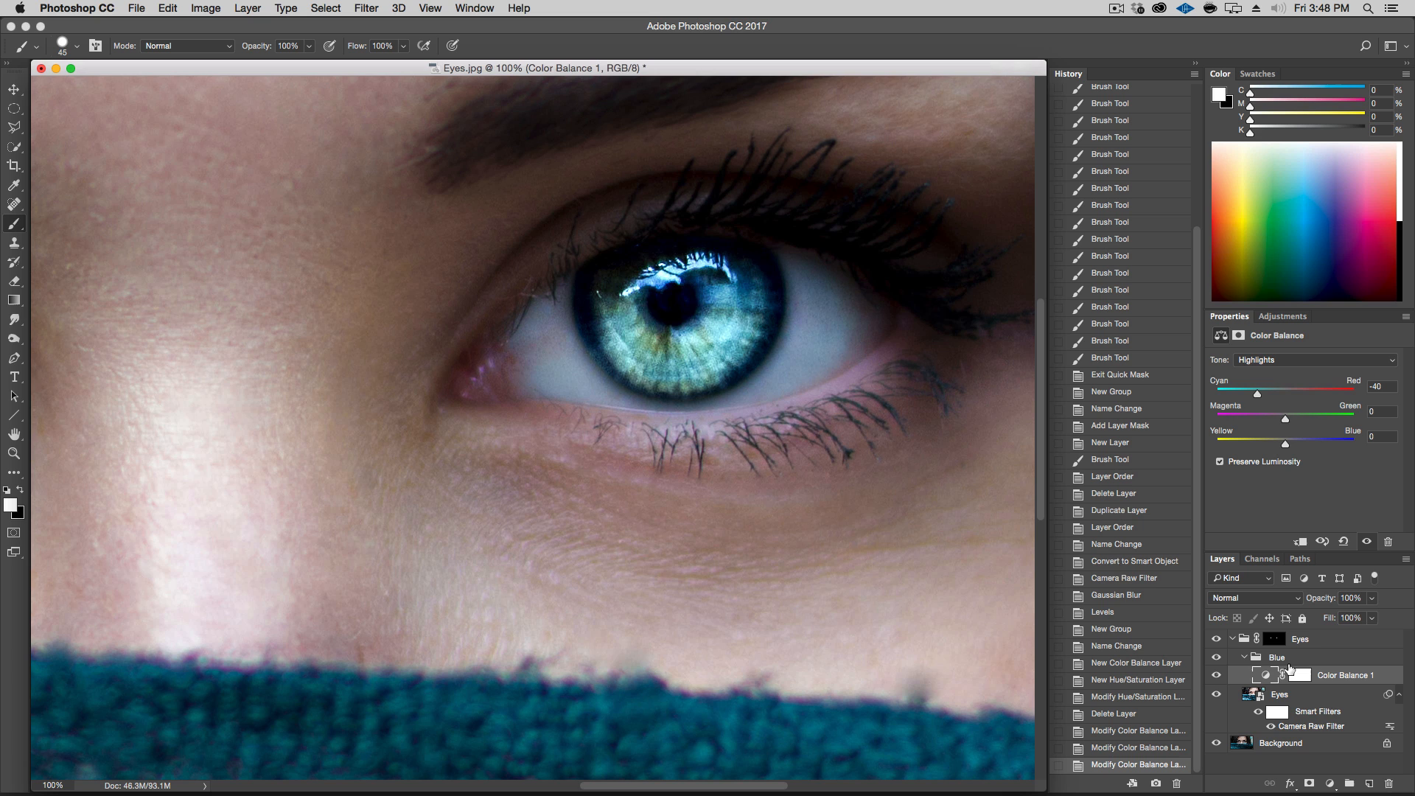
pyautogui.click(1217, 676)
pyautogui.click(1217, 677)
pyautogui.click(1217, 677)
pyautogui.click(1216, 676)
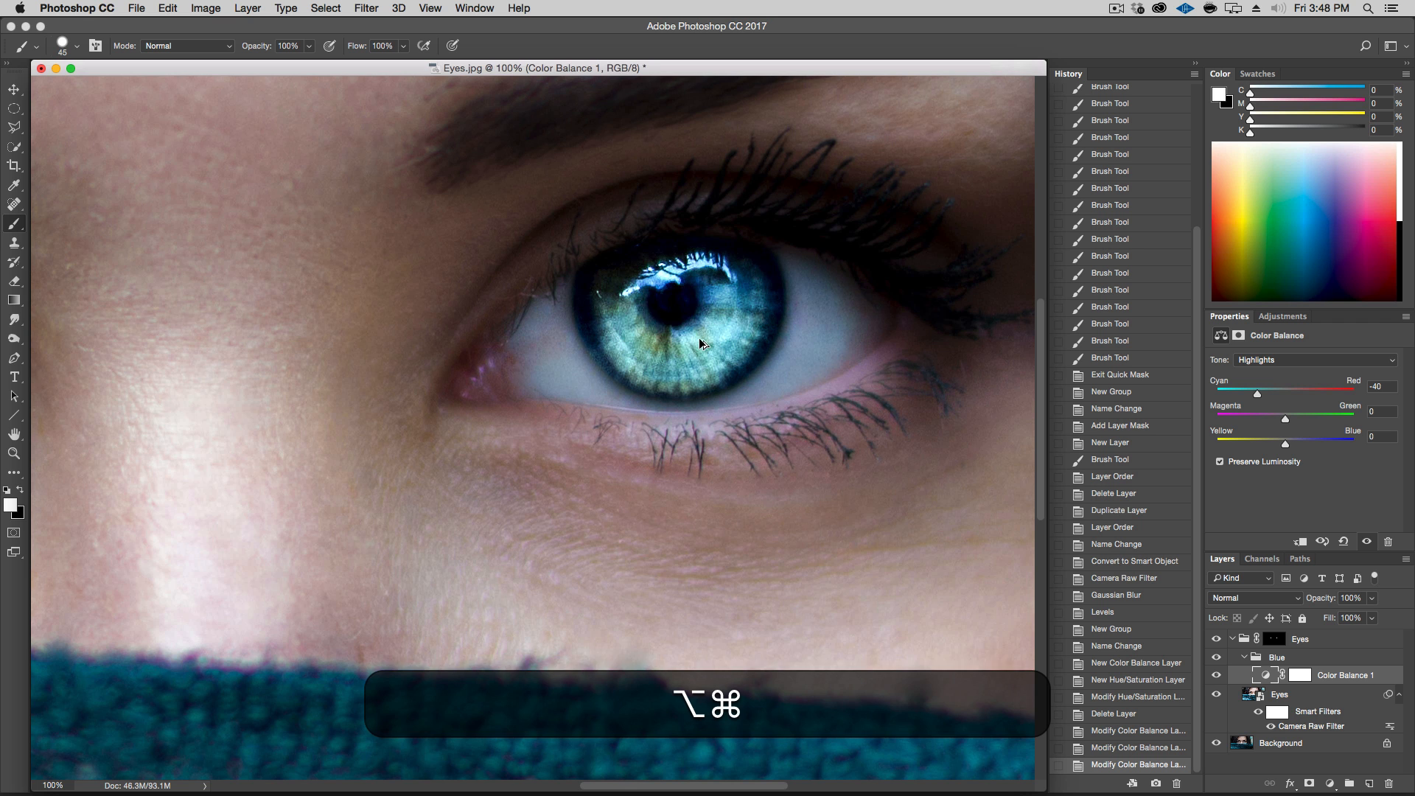
# Compare the full image with the Color Balance layer and the Eyes group switched on and off
pyautogui.press('alt+super+minus')
pyautogui.press('alt+super+minus')
pyautogui.press('alt+super+minus')
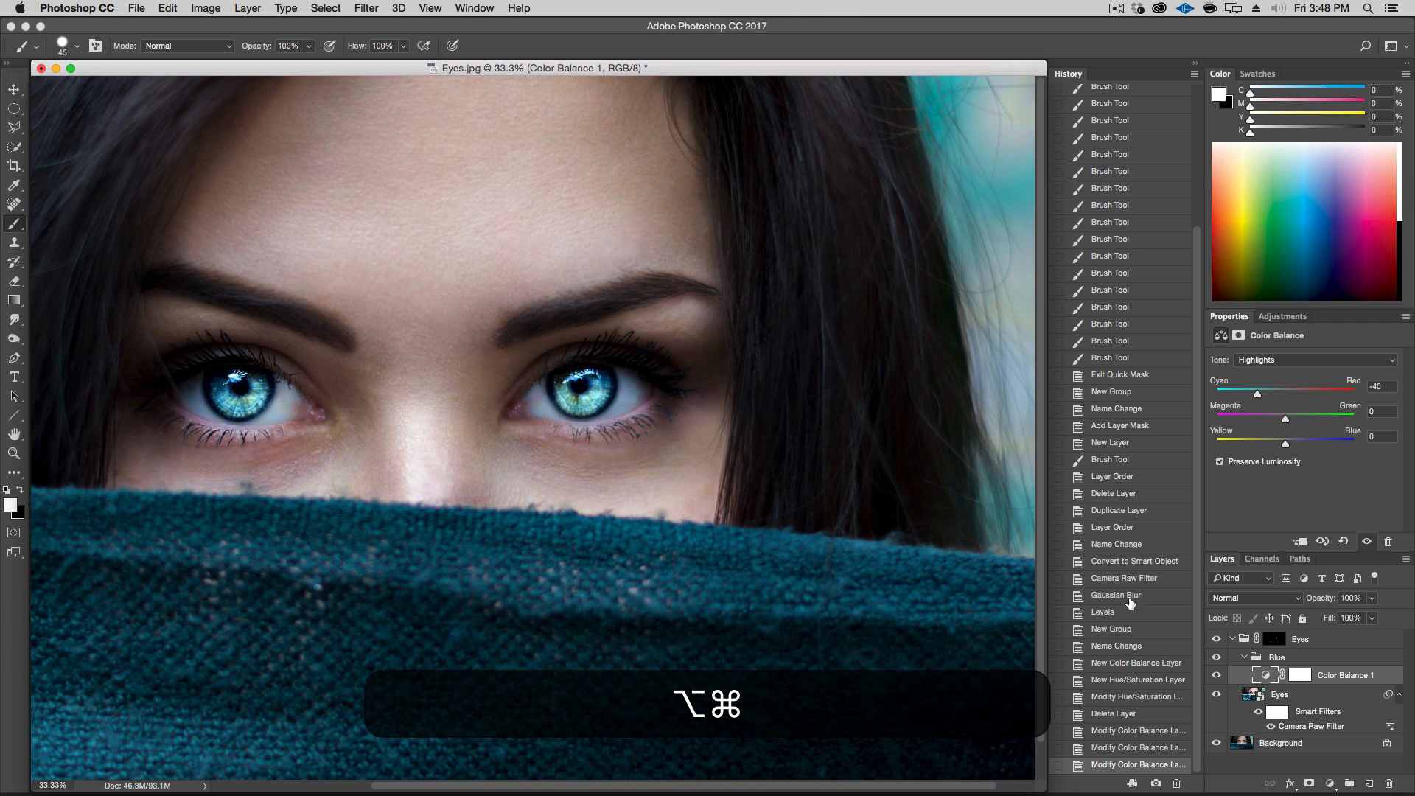
pyautogui.click(1218, 676)
pyautogui.click(1218, 677)
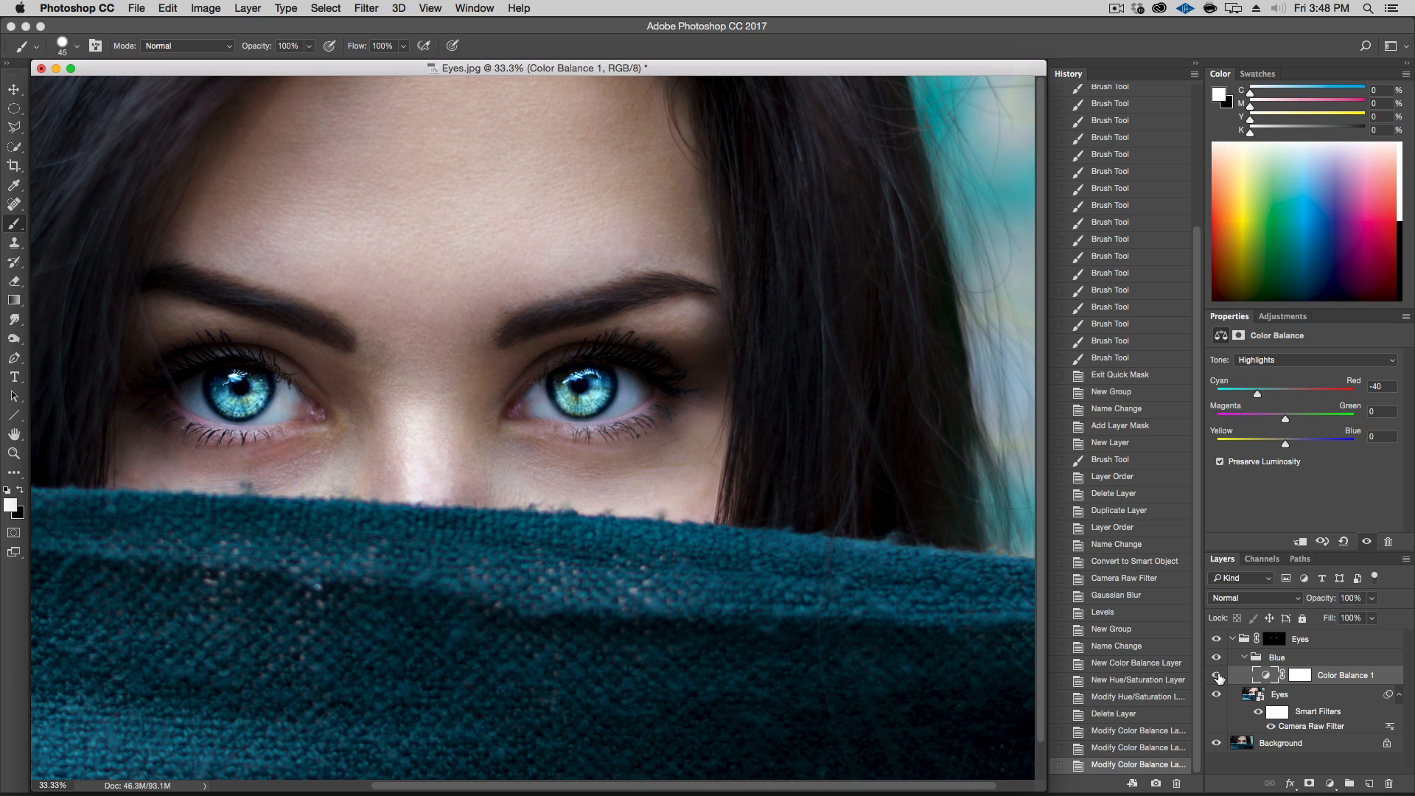
pyautogui.click(1219, 676)
pyautogui.click(1218, 677)
pyautogui.press('space')
pyautogui.moveTo(601, 448); pyautogui.dragTo(684, 428)
pyautogui.click(1218, 676)
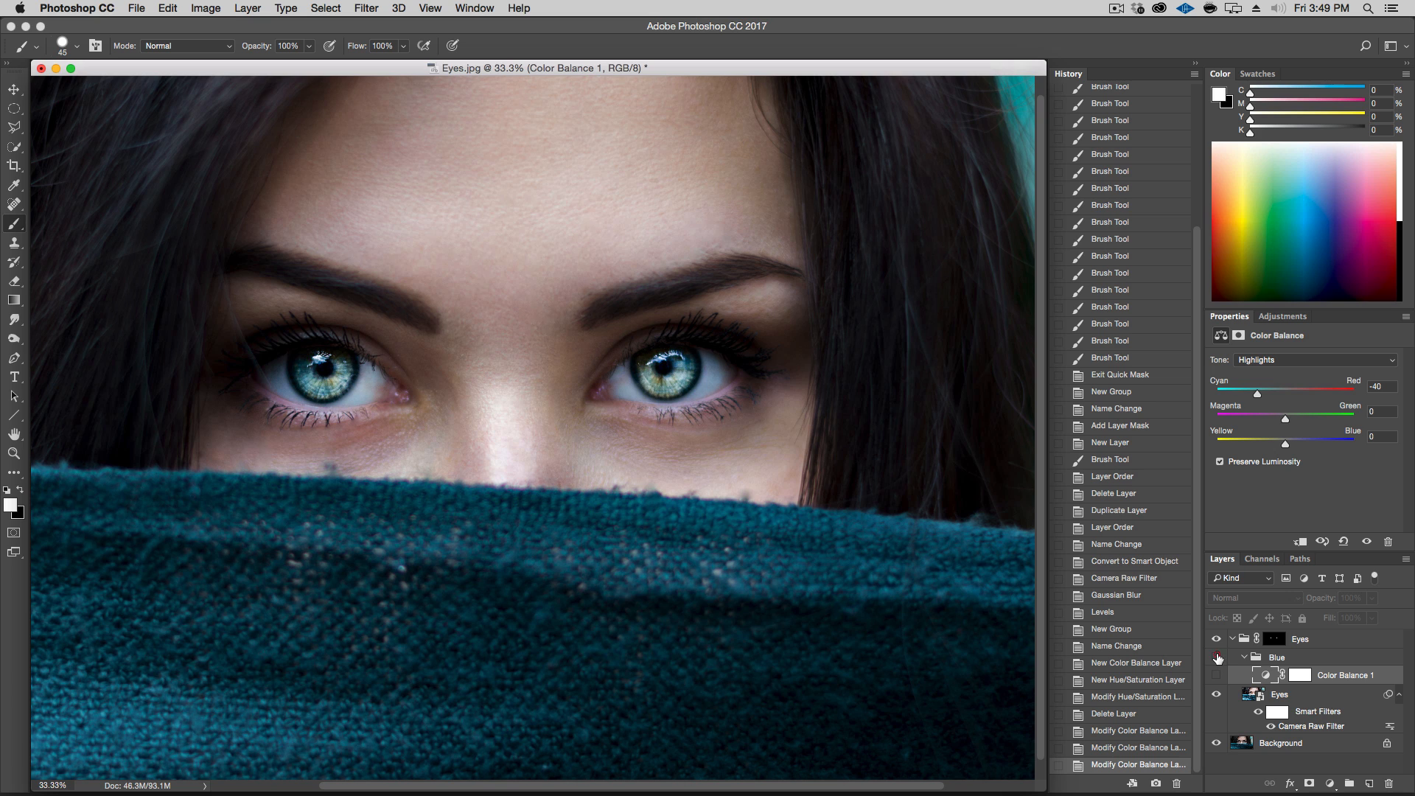
pyautogui.click(1217, 676)
pyautogui.click(1218, 639)
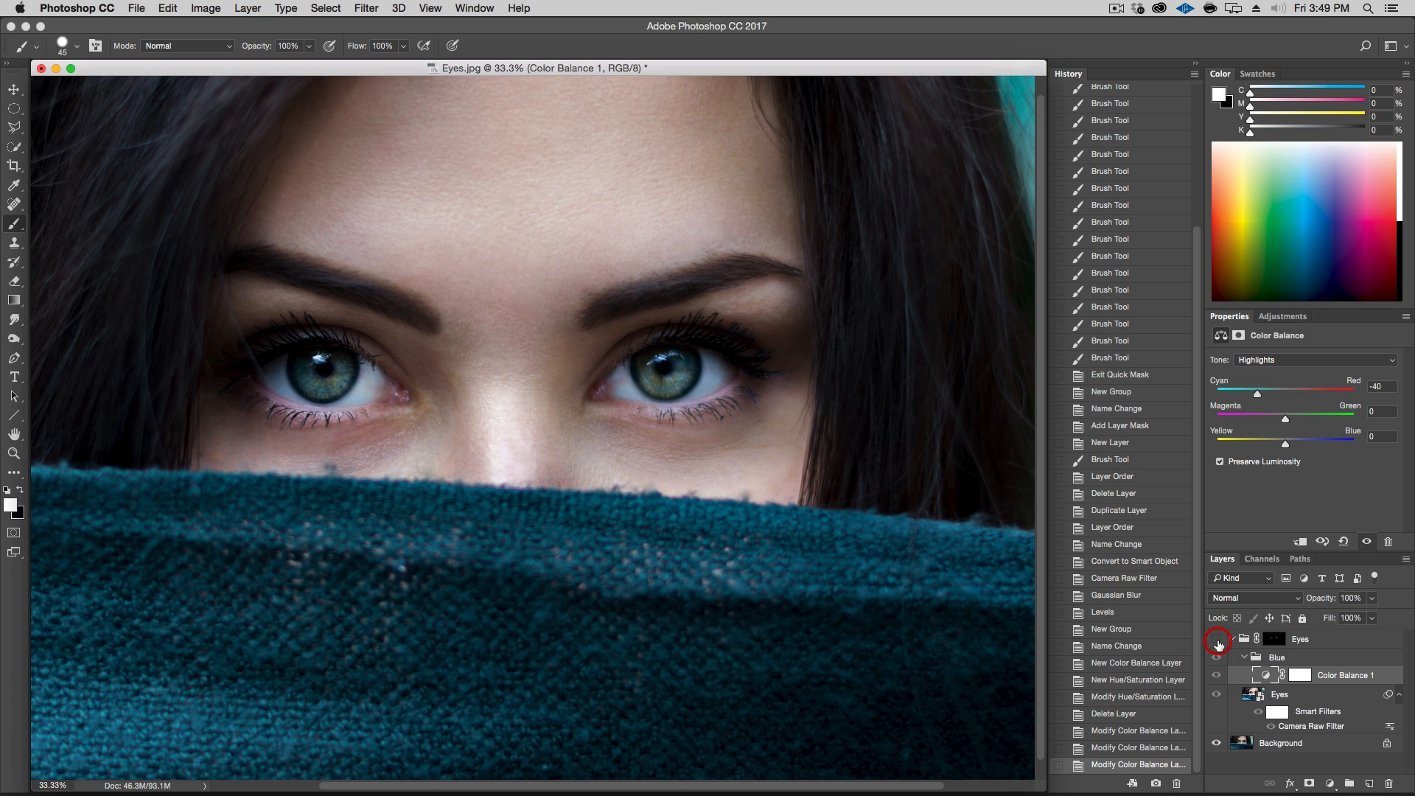
pyautogui.click(1217, 639)
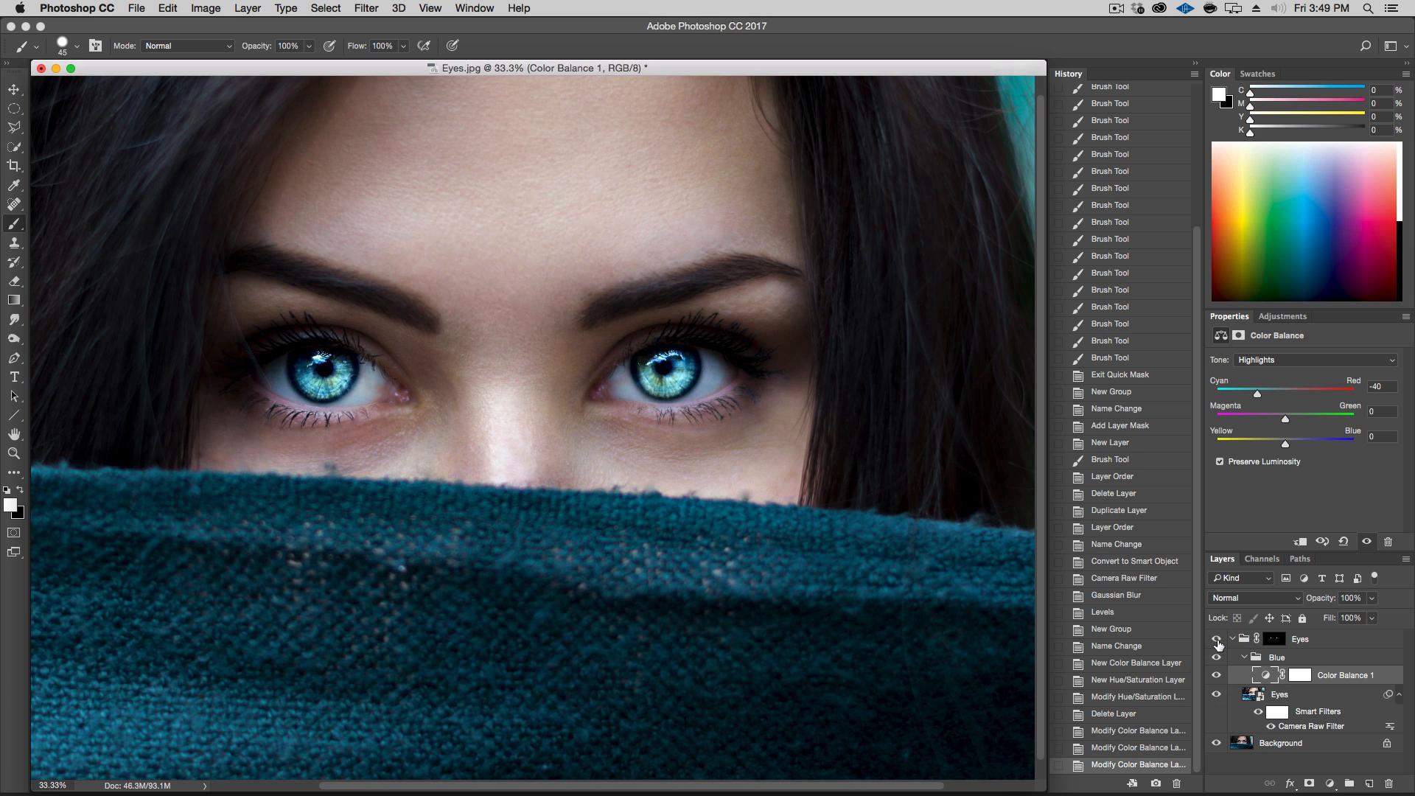
pyautogui.press('alt+super+minus')
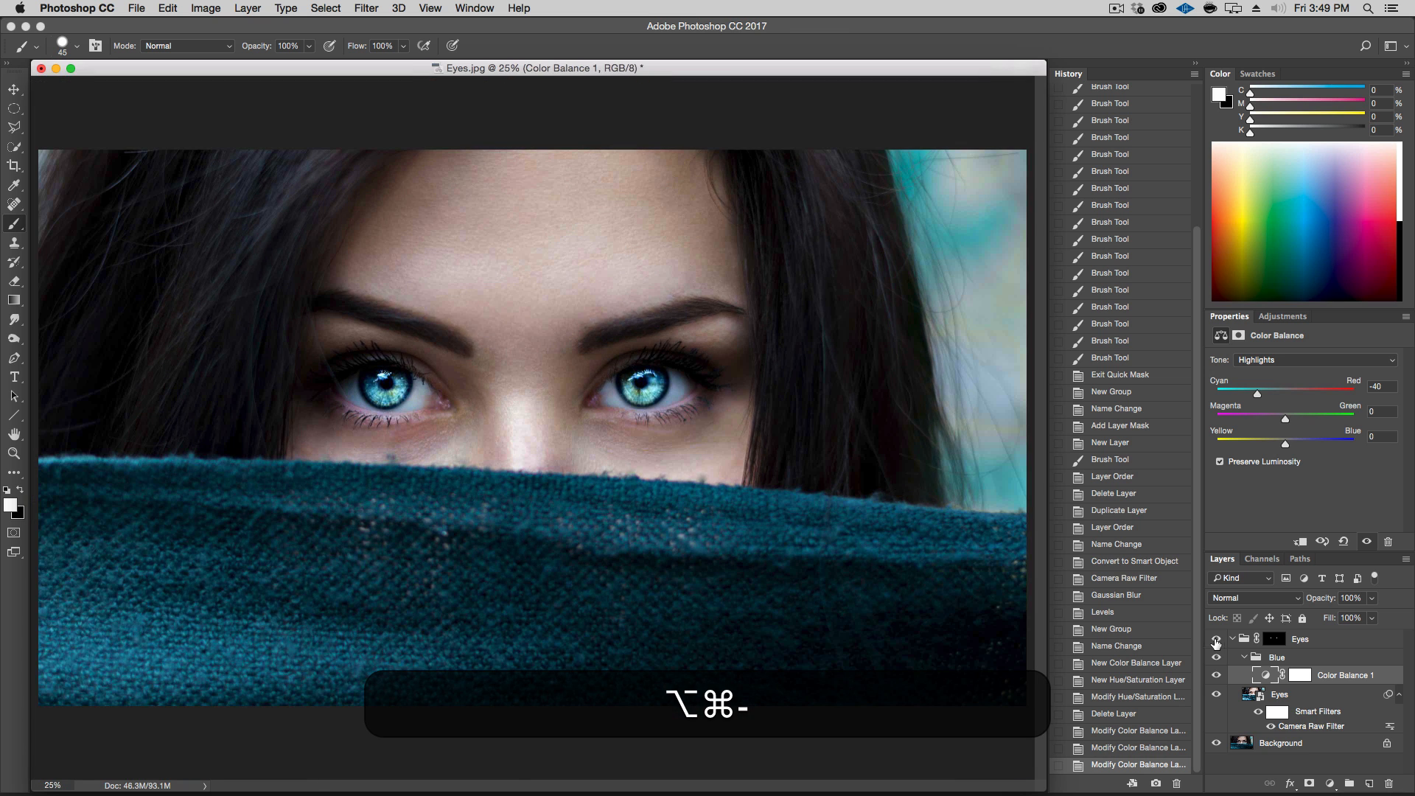
# Reopen the Eyes smart object's Camera Raw Filter, set Contrast to +8, reduce Clarity, and confirm
pyautogui.click(1255, 697)
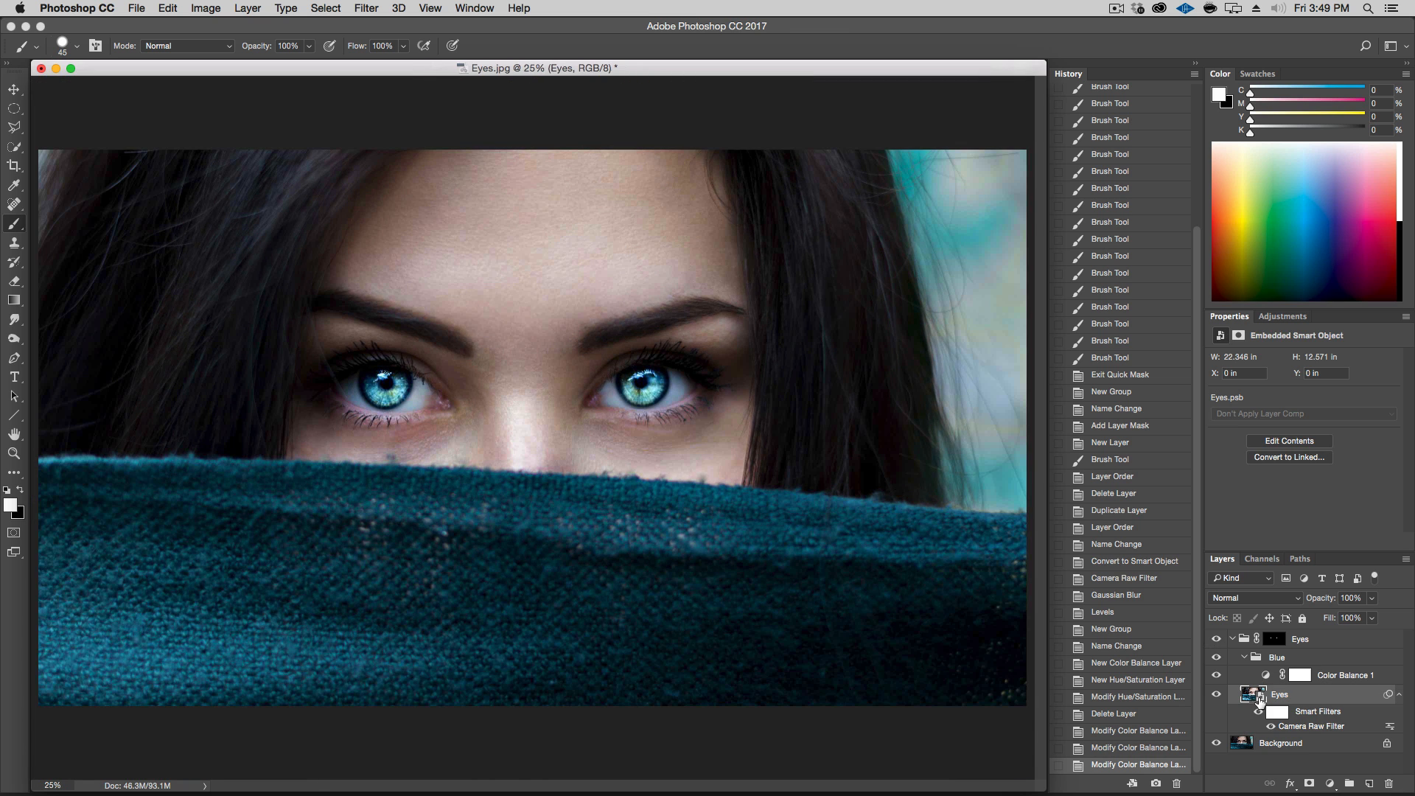
pyautogui.doubleClick(1308, 727)
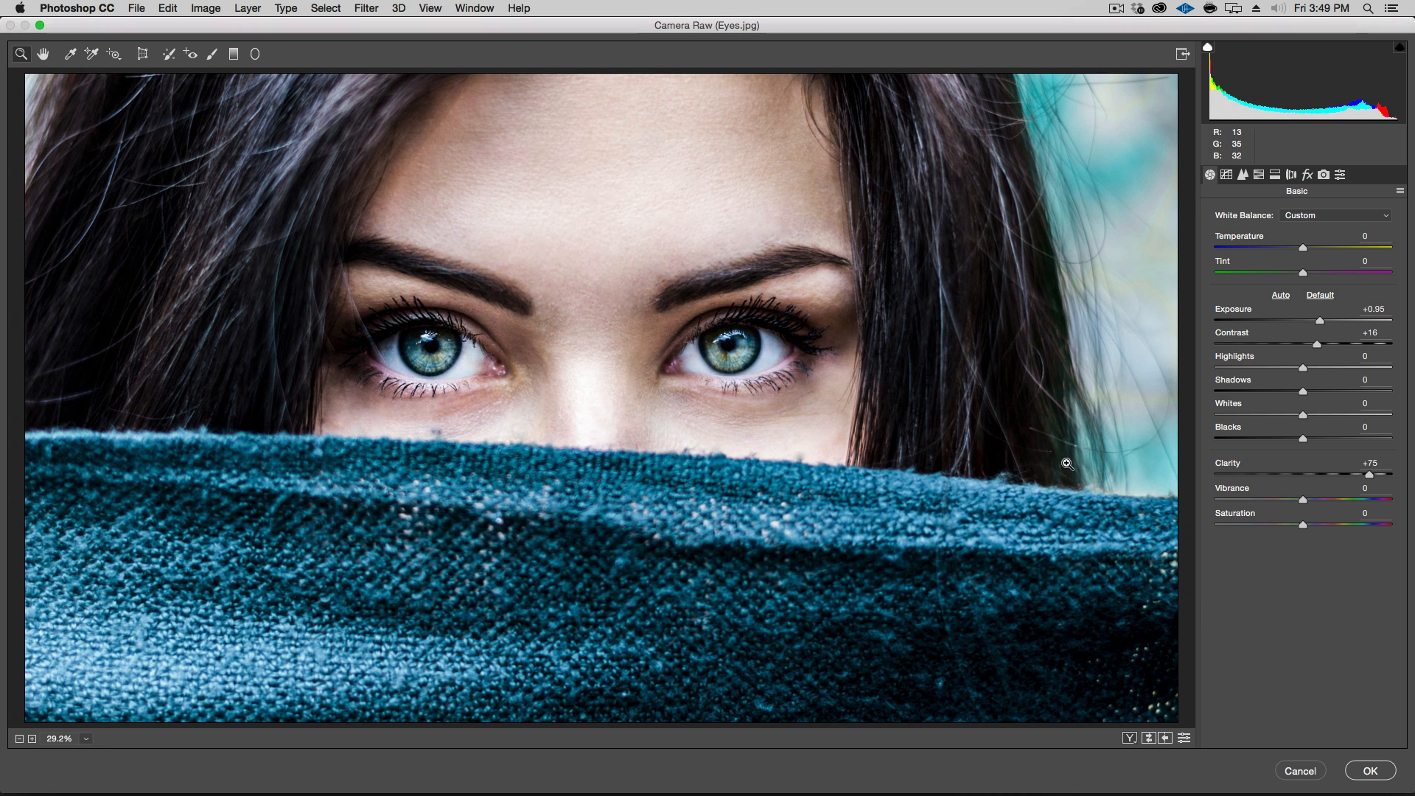
pyautogui.click(1312, 343)
pyautogui.moveTo(1312, 347); pyautogui.dragTo(1309, 347)
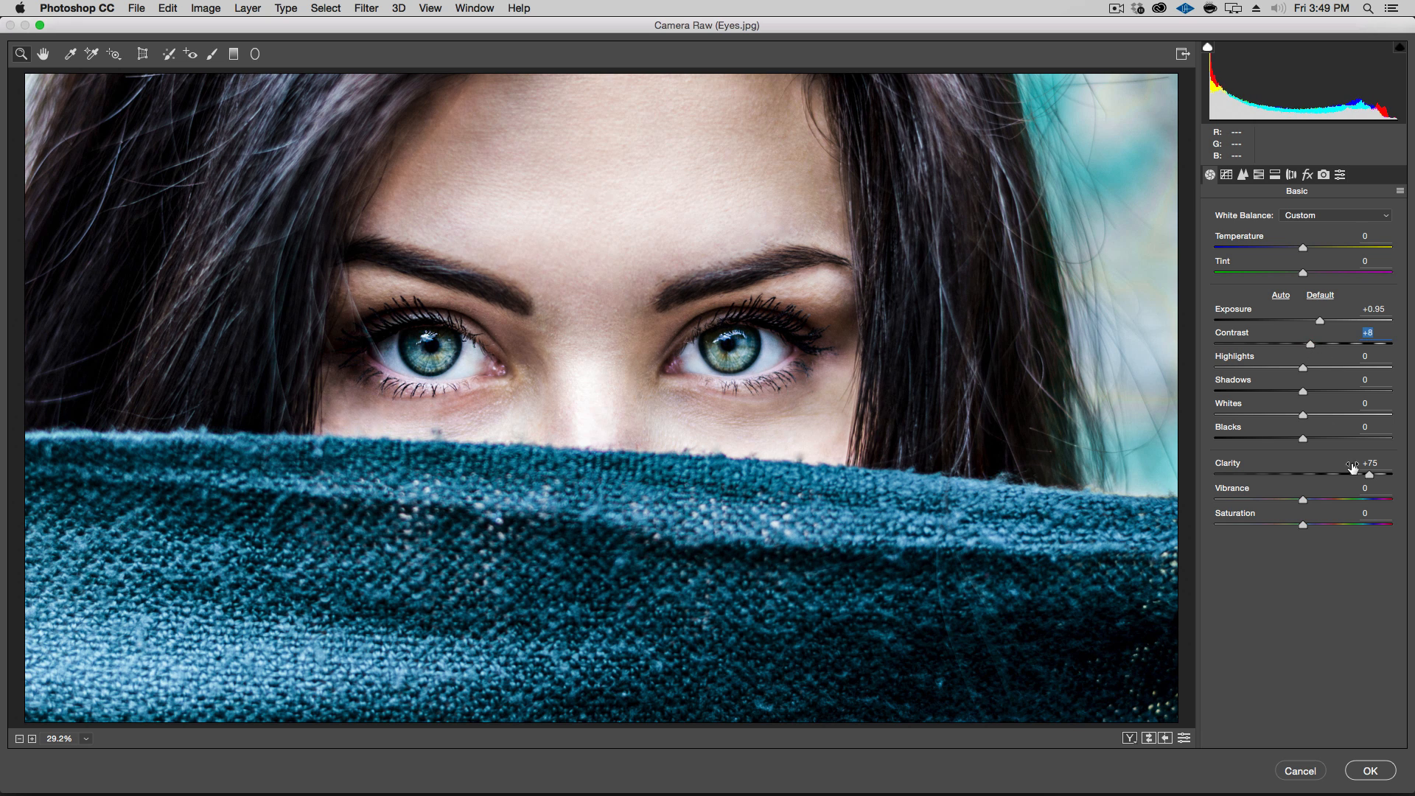
pyautogui.moveTo(1359, 478); pyautogui.dragTo(1344, 477)
pyautogui.click(1373, 771)
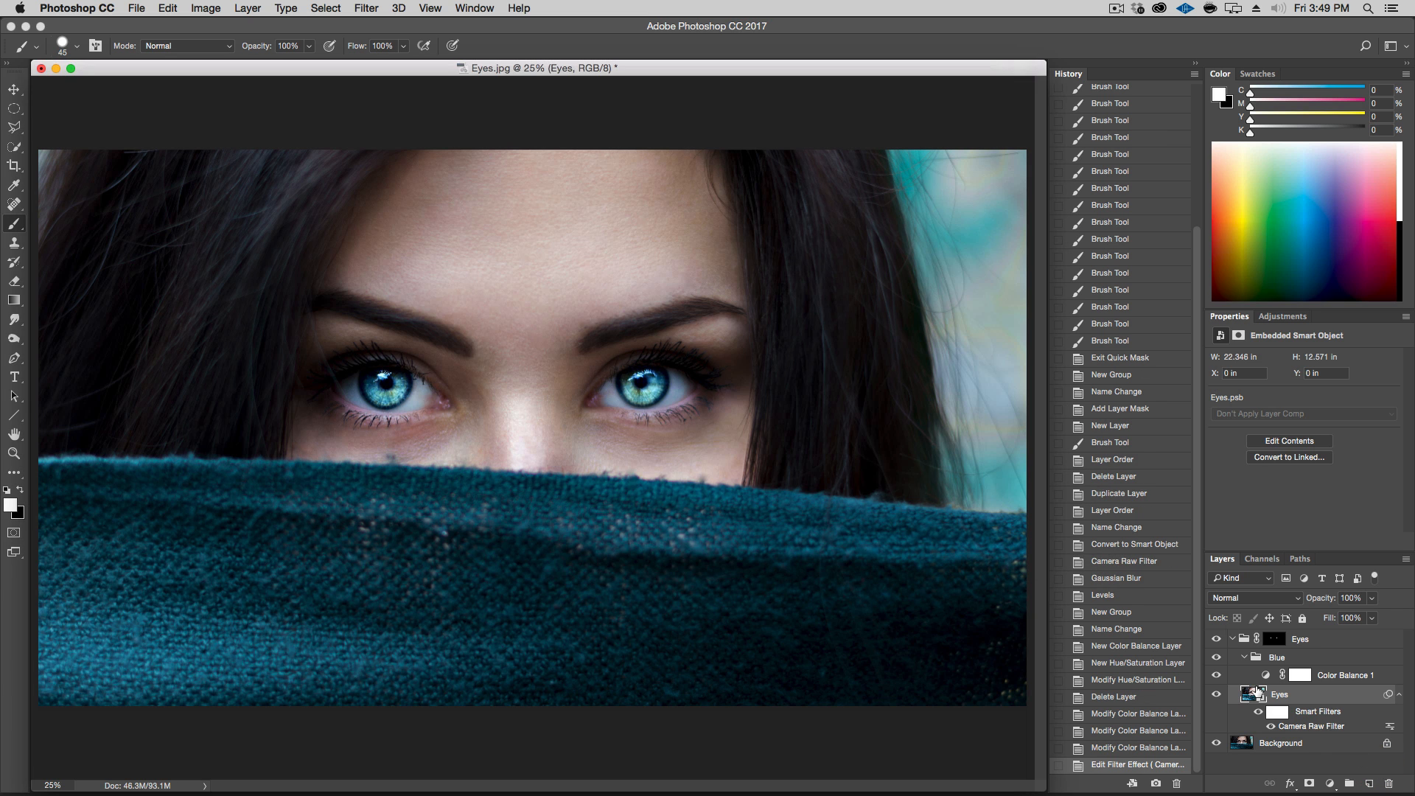
# Compare the close-up of one eye with the Blue group switched on and off
pyautogui.click(1218, 657)
pyautogui.click(1218, 658)
pyautogui.click(1217, 658)
pyautogui.click(1218, 657)
pyautogui.click(1218, 658)
pyautogui.click(1218, 658)
pyautogui.press('super+plus')
pyautogui.press('super+plus')
pyautogui.press('super+plus')
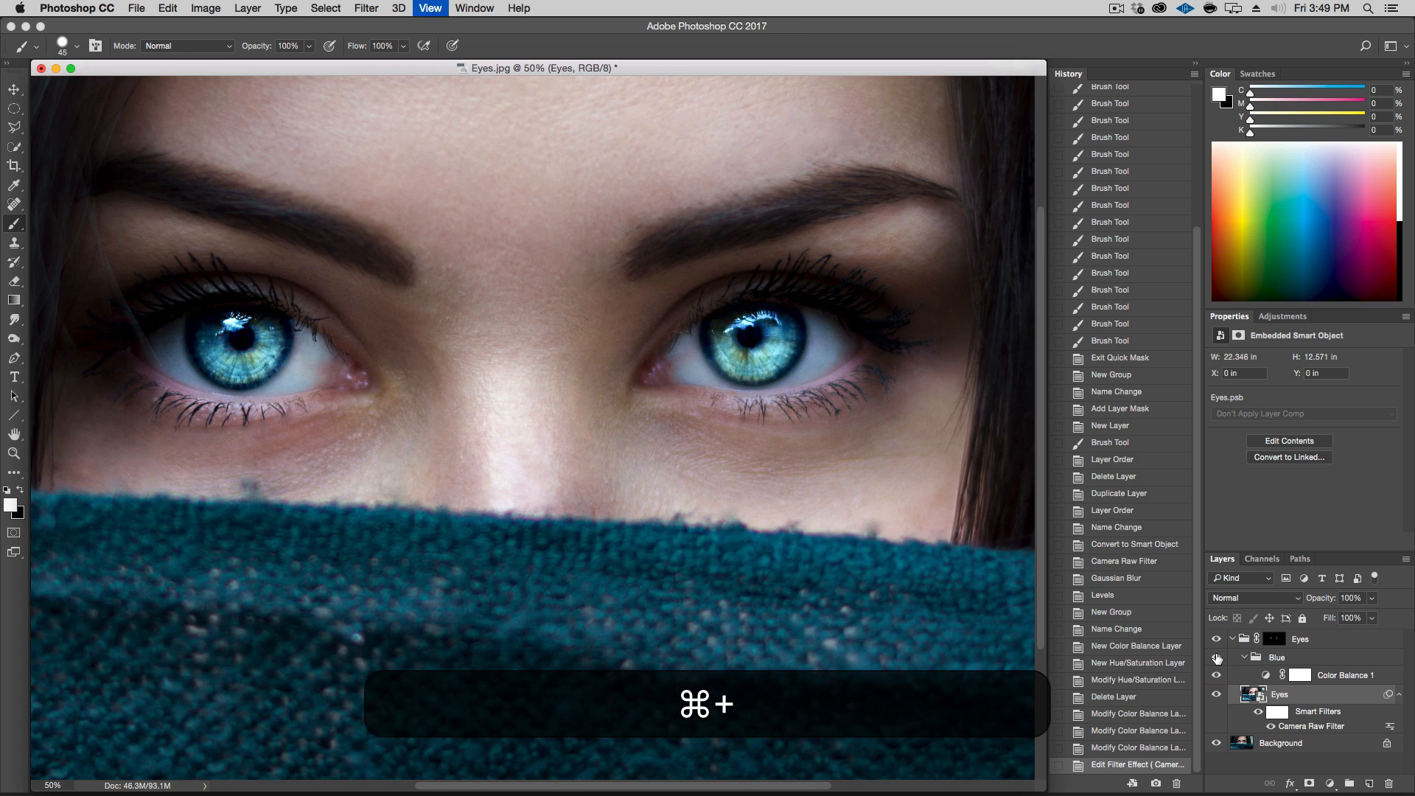
pyautogui.press('super+plus')
pyautogui.moveTo(929, 225); pyautogui.dragTo(560, 439)
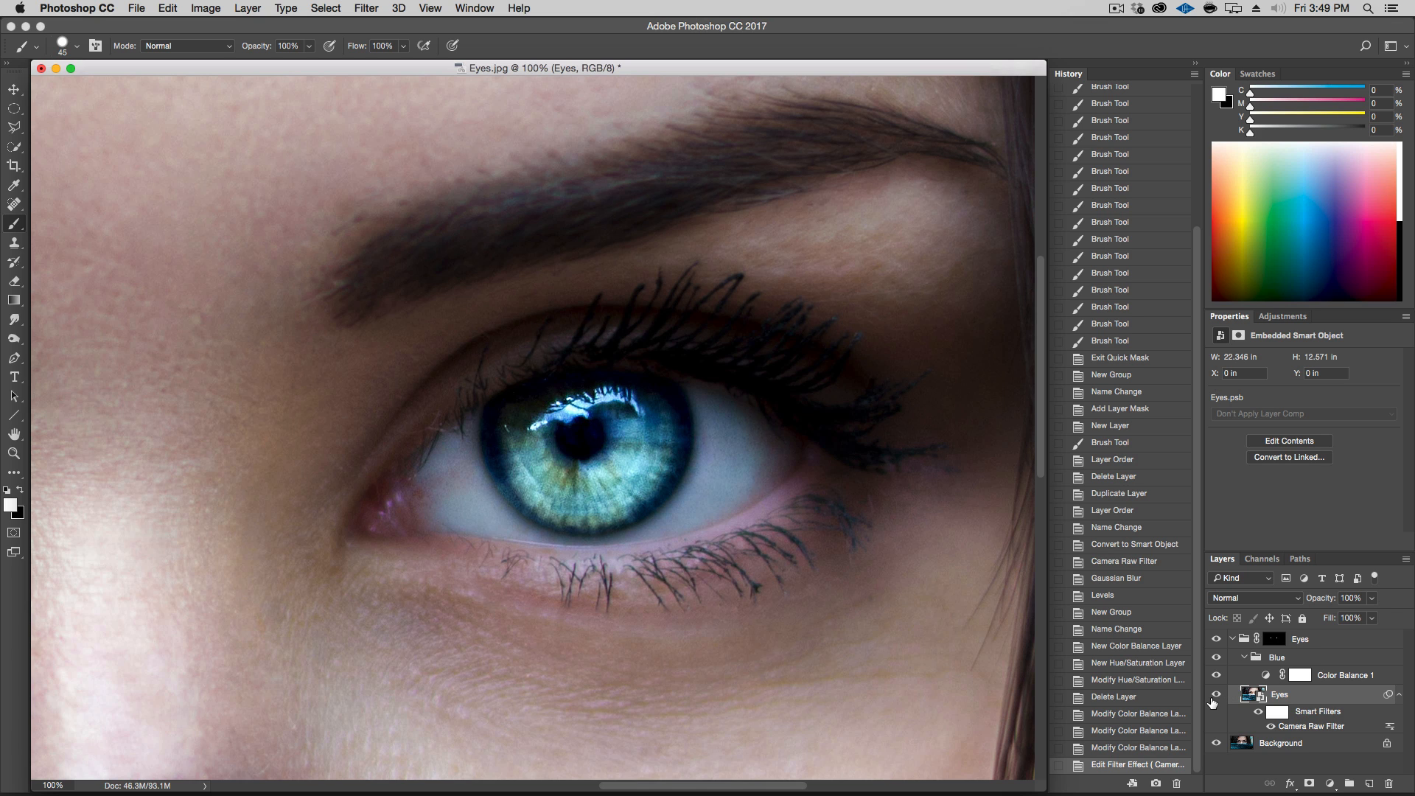
pyautogui.click(1217, 659)
pyautogui.click(1217, 659)
pyautogui.click(1216, 659)
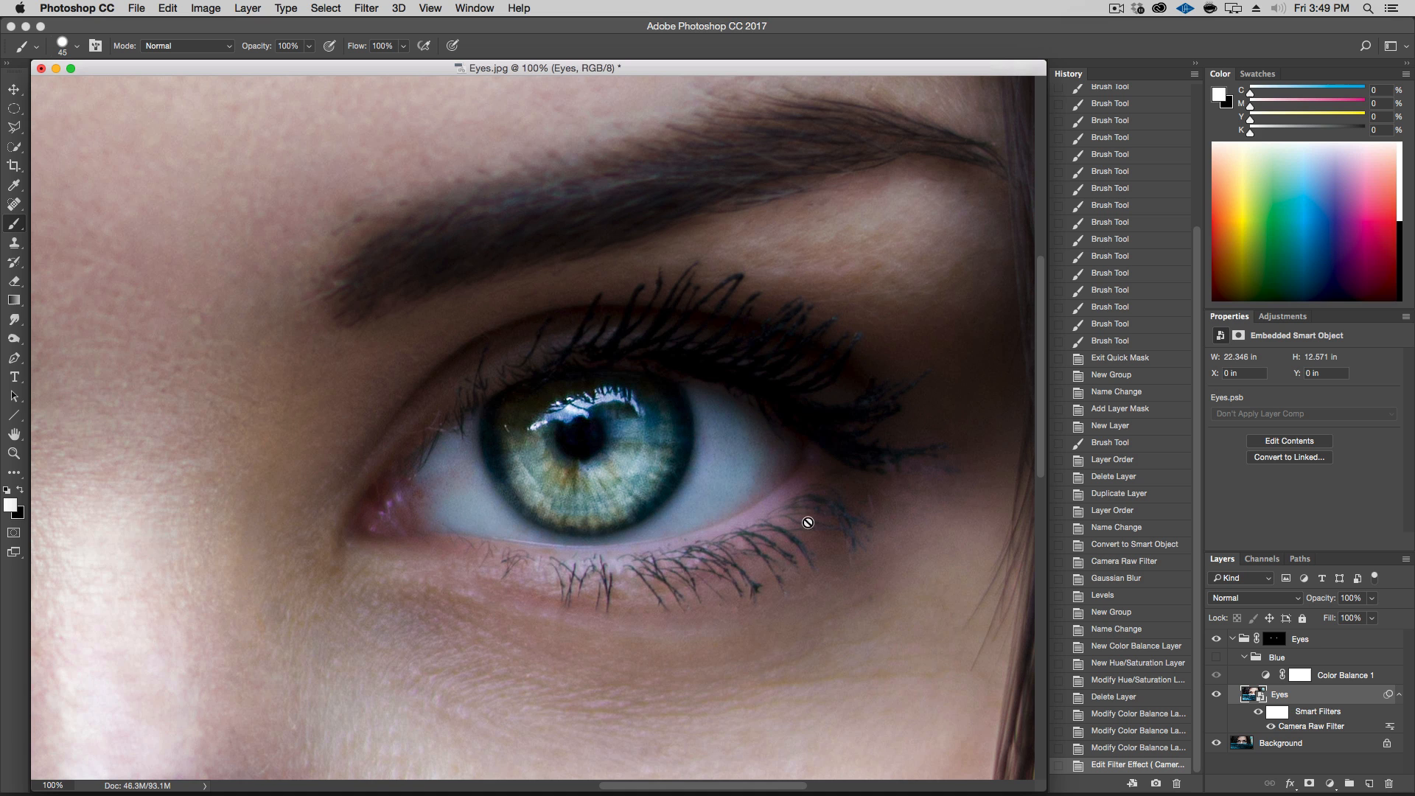
pyautogui.click(1216, 658)
pyautogui.click(1217, 658)
pyautogui.click(1217, 659)
pyautogui.click(1217, 658)
# Compare the other eye close up with the Blue group switched on and off
pyautogui.press('space')
pyautogui.moveTo(354, 443); pyautogui.dragTo(768, 399)
pyautogui.click(1216, 657)
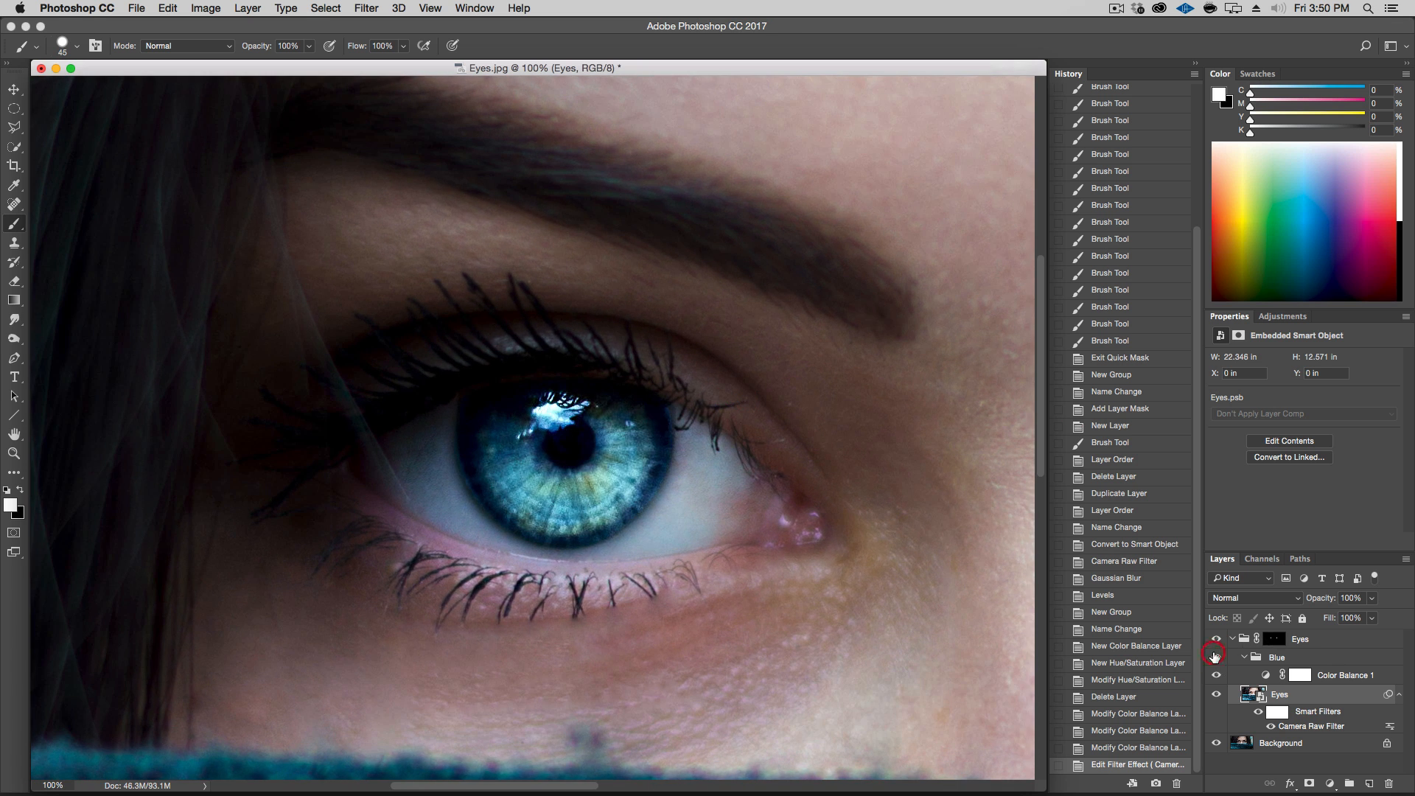
pyautogui.click(1214, 657)
pyautogui.click(1214, 657)
pyautogui.click(1214, 657)
pyautogui.click(1214, 657)
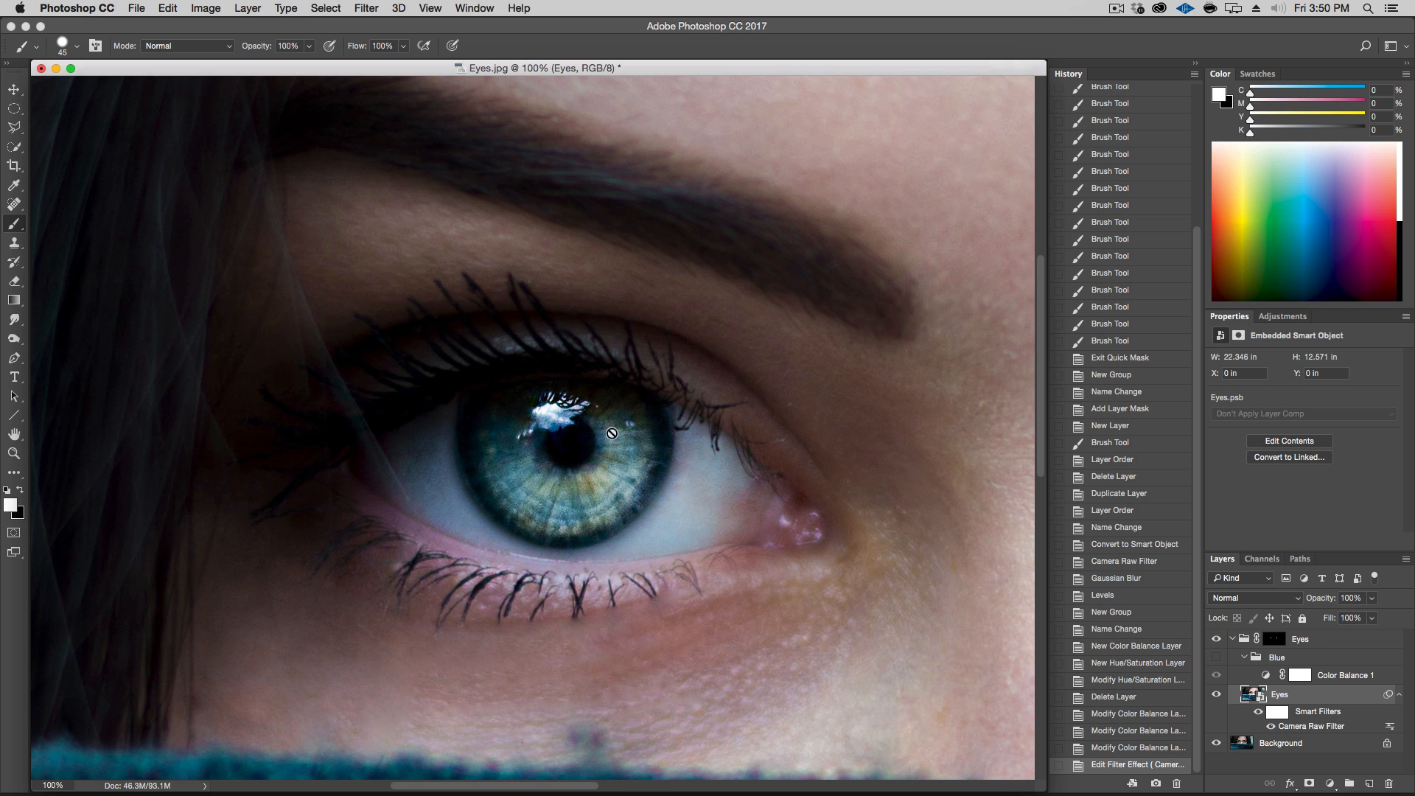
pyautogui.click(1218, 657)
pyautogui.click(1217, 657)
pyautogui.click(1217, 657)
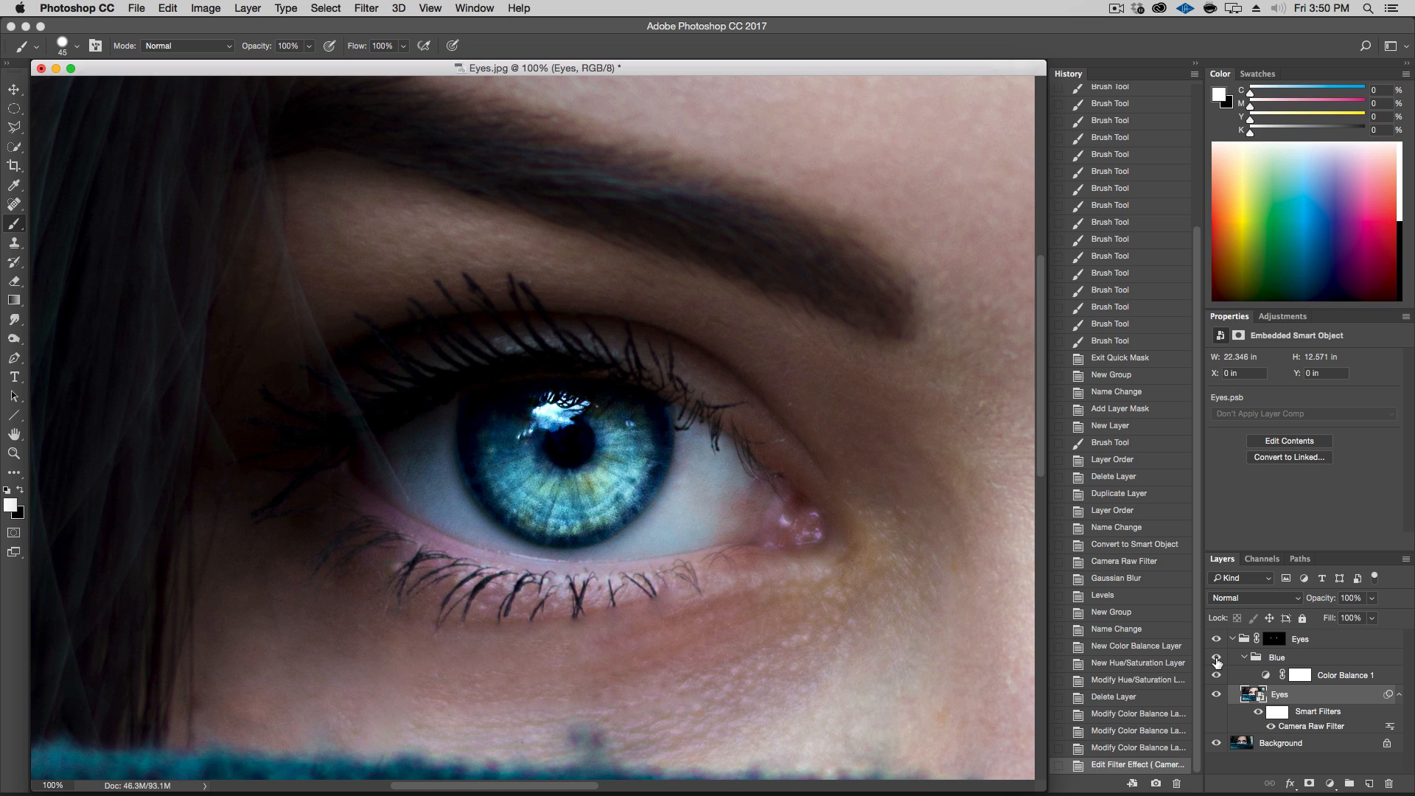
pyautogui.click(1217, 658)
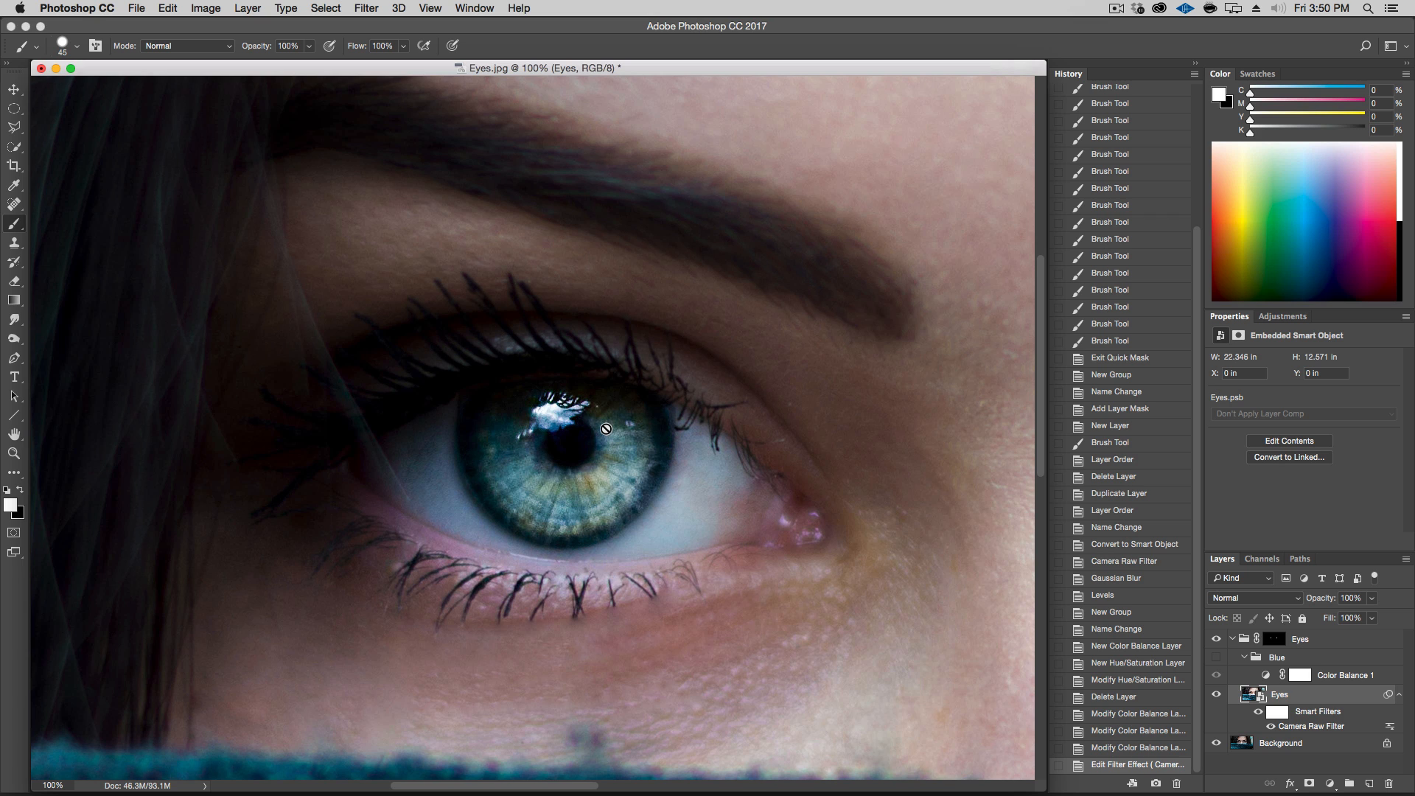
# Select the white reflection highlight on one iris with the Polygonal Lasso tool
pyautogui.click(12, 130)
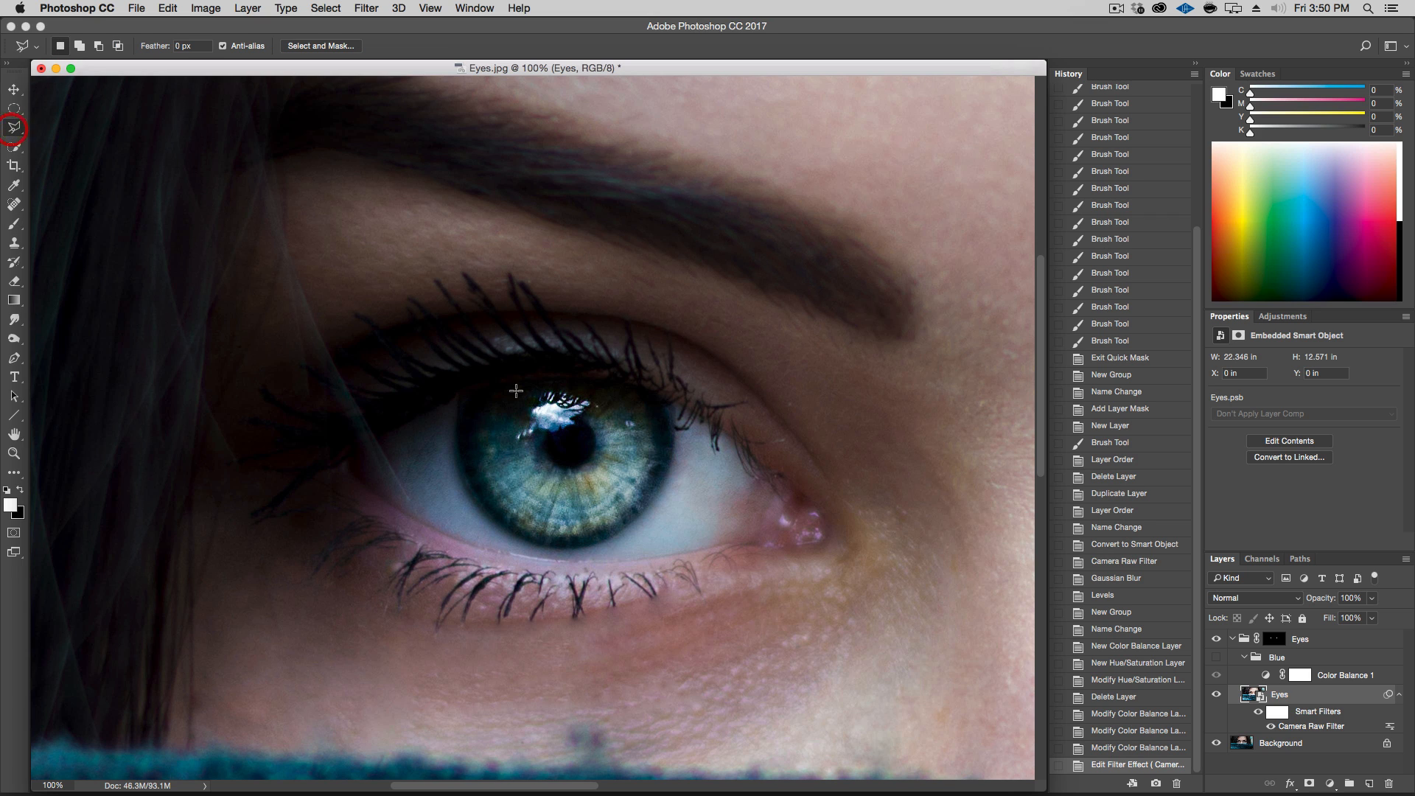
pyautogui.rightClick(20, 131)
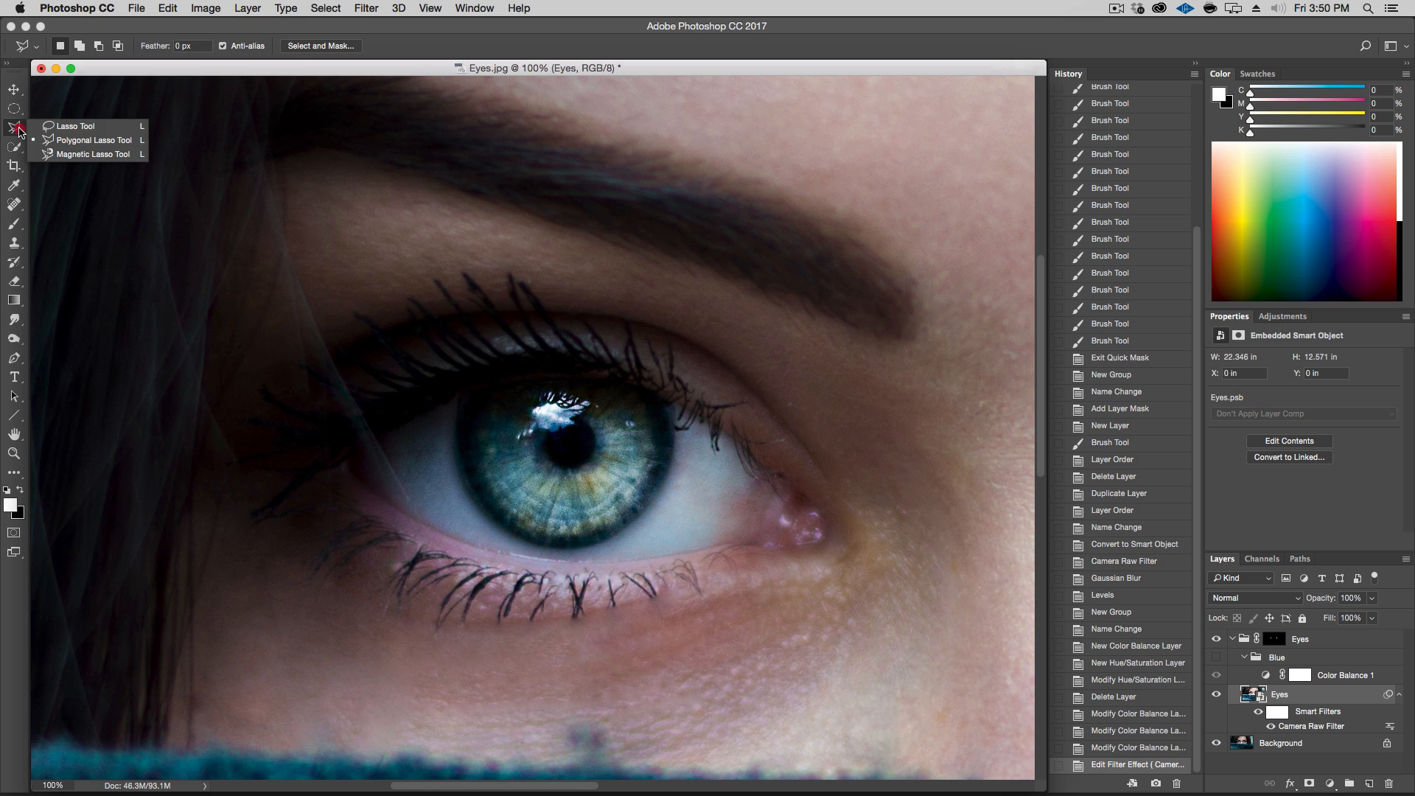
pyautogui.click(36, 139)
pyautogui.click(546, 453)
pyautogui.click(605, 414)
pyautogui.click(604, 398)
pyautogui.click(504, 402)
pyautogui.click(504, 441)
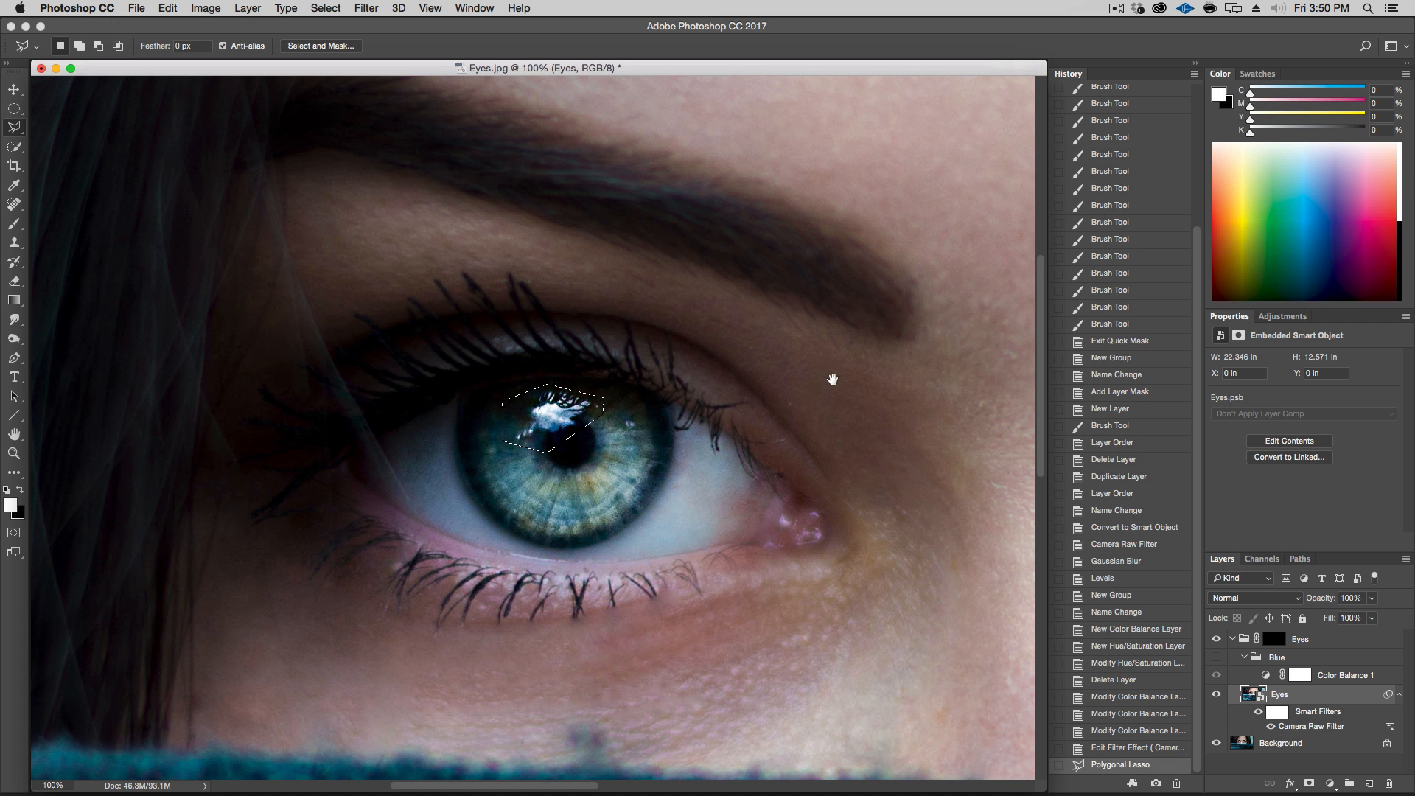
pyautogui.hscroll(15, 818, 381)
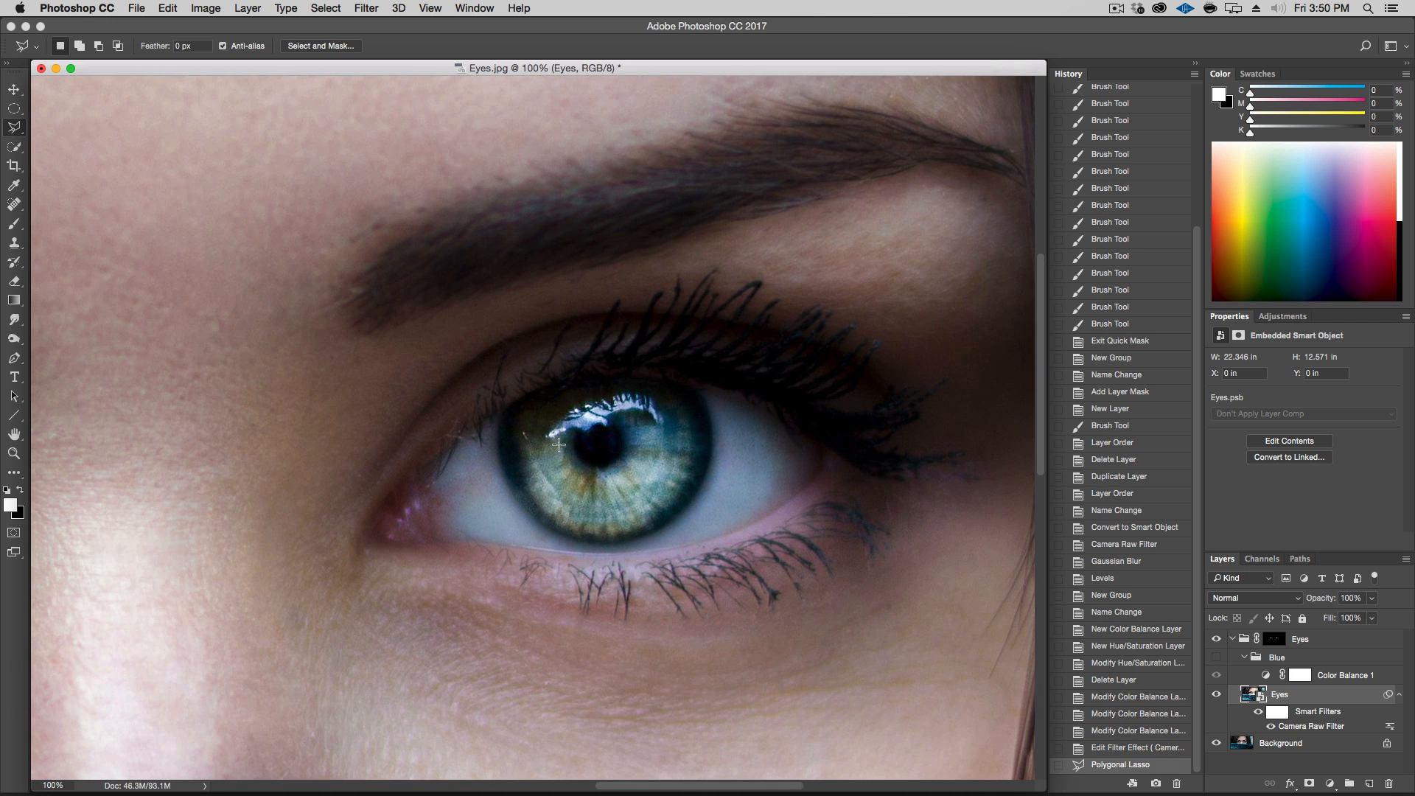
pyautogui.doubleClick(631, 429)
pyautogui.moveTo(319, 392); pyautogui.dragTo(930, 271)
pyautogui.moveTo(446, 316); pyautogui.dragTo(160, 302)
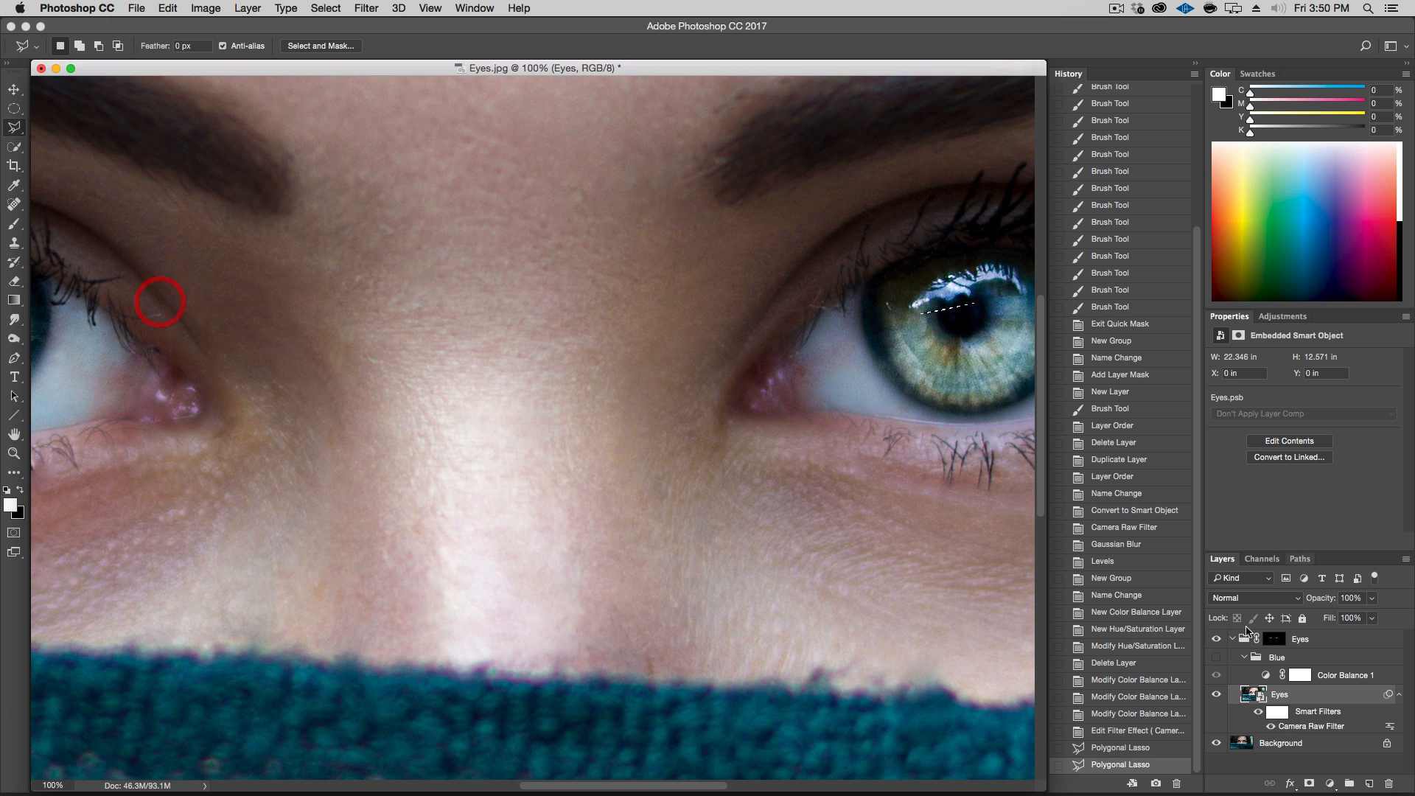
pyautogui.click(1122, 747)
# Add the reflection highlight on the other iris to the selection with the Polygonal Lasso tool
pyautogui.moveTo(704, 405)
pyautogui.mouseDown()
pyautogui.moveTo(843, 408)
pyautogui.moveTo(587, 425)
pyautogui.moveTo(439, 418)
pyautogui.mouseUp()
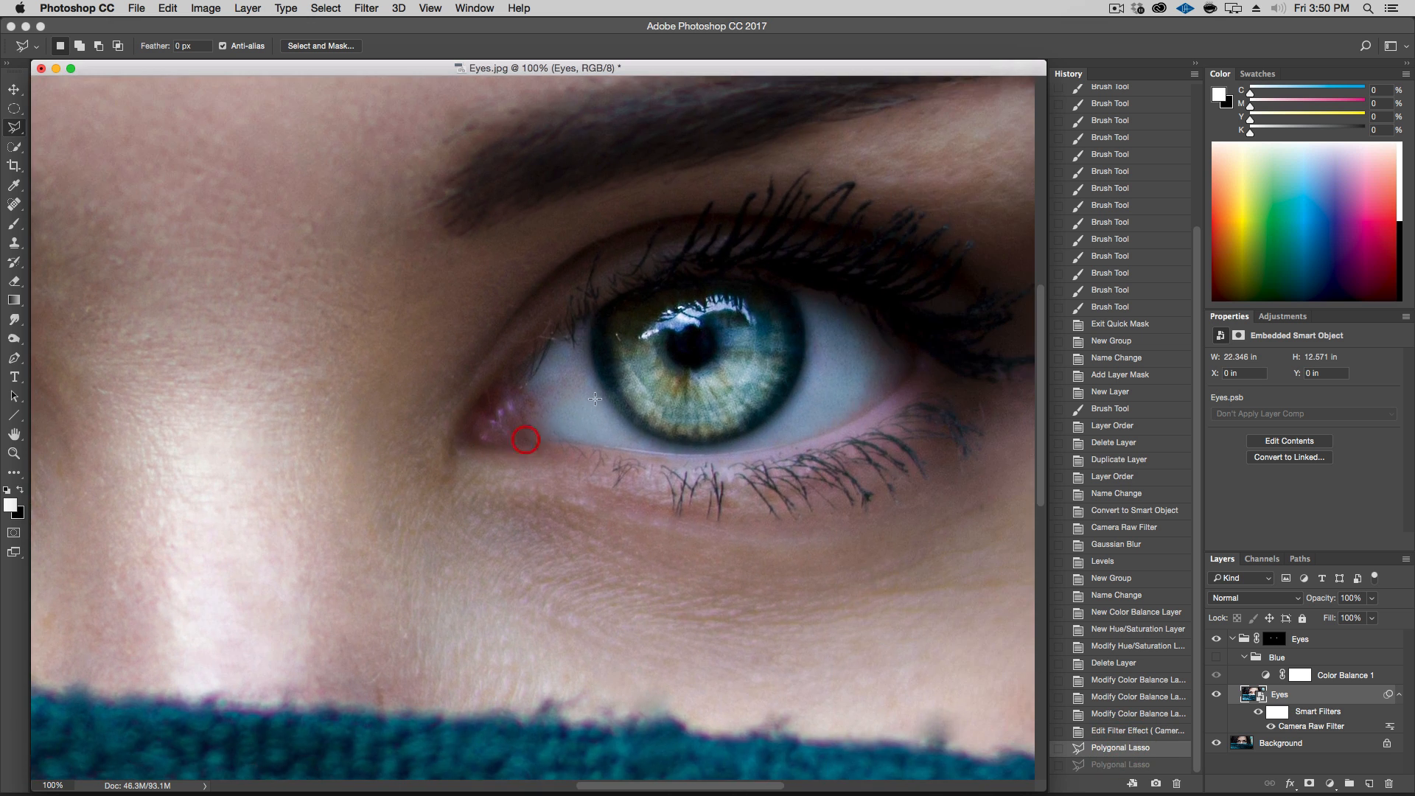
pyautogui.press('shift')
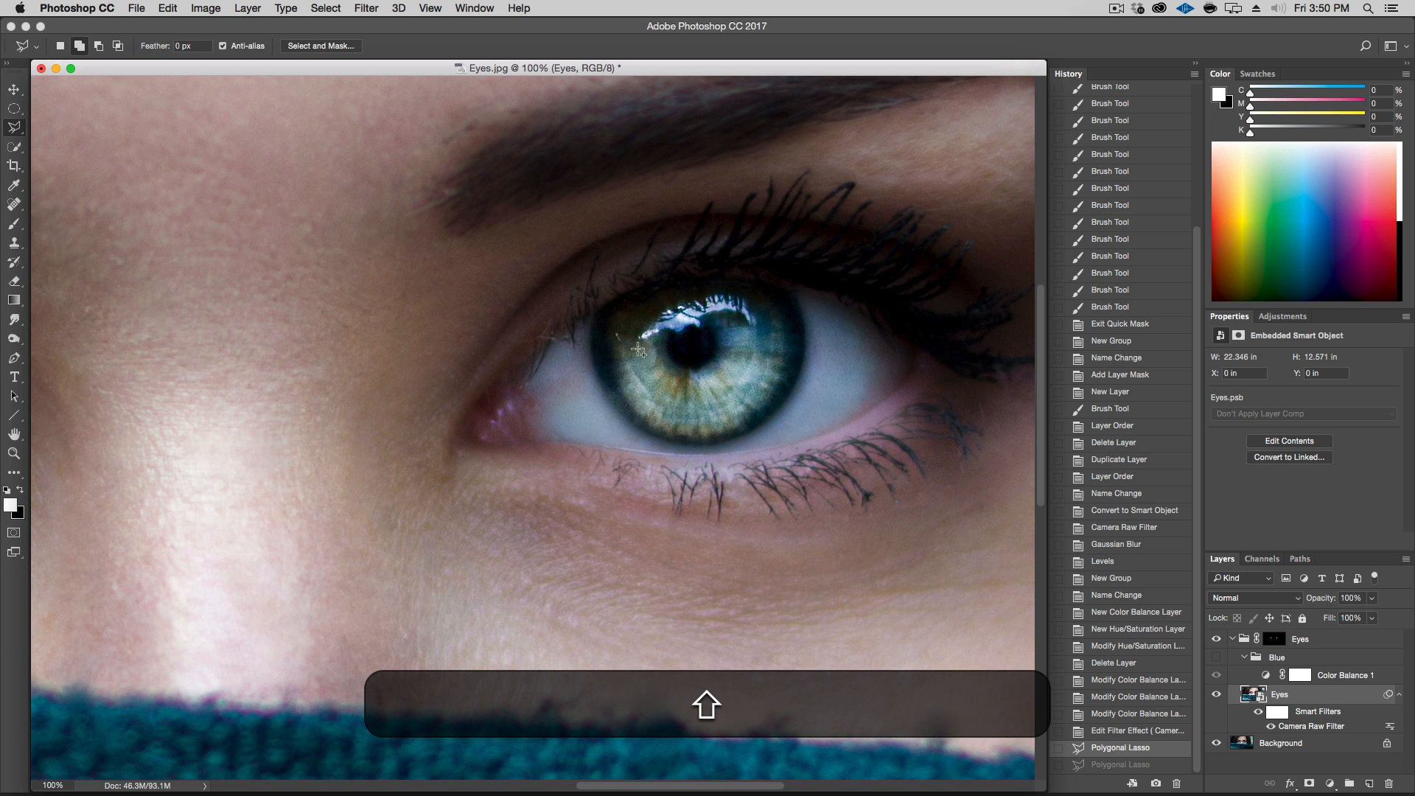
pyautogui.click(660, 346)
pyautogui.click(712, 335)
pyautogui.click(760, 333)
pyautogui.click(768, 316)
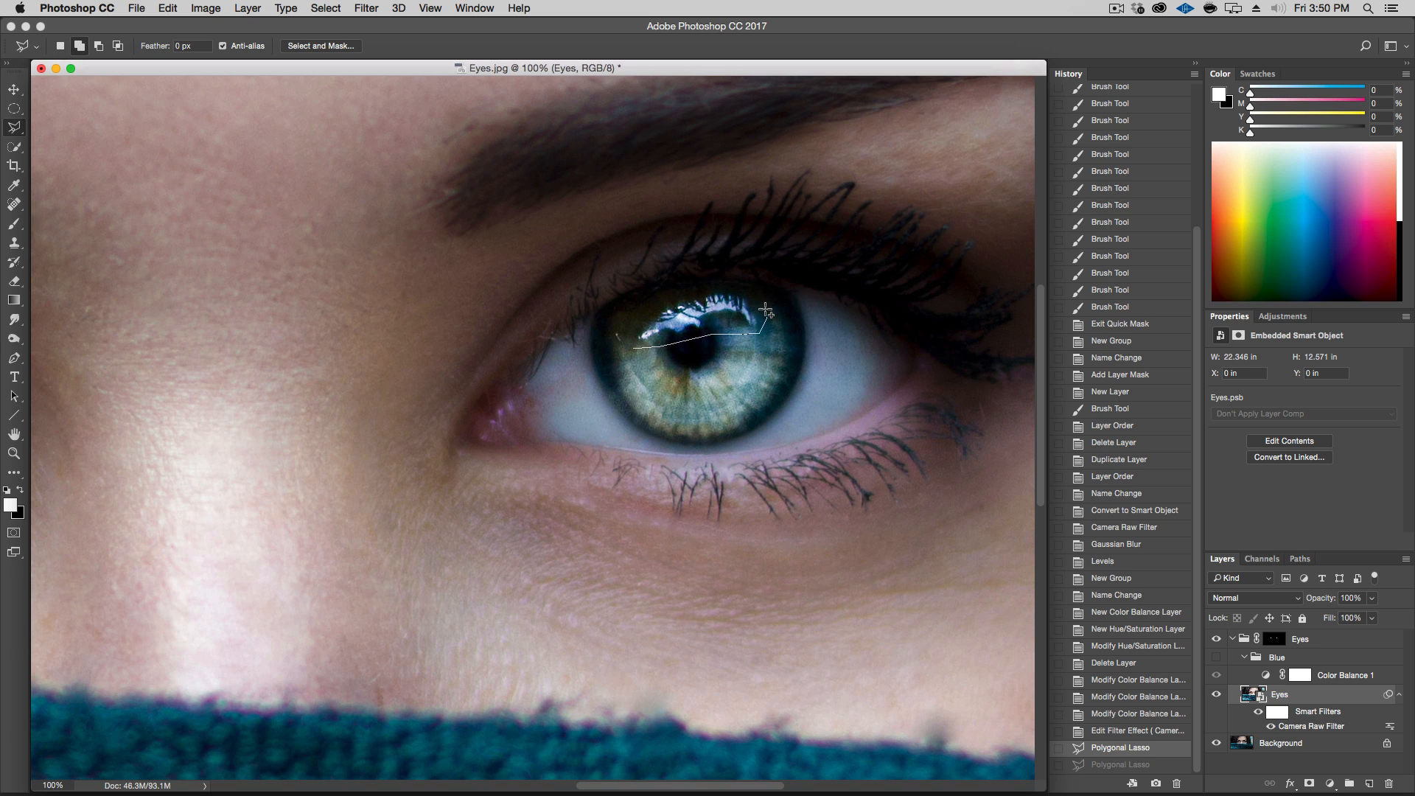
pyautogui.click(744, 292)
pyautogui.click(704, 289)
pyautogui.click(659, 302)
pyautogui.click(633, 325)
pyautogui.press('space')
pyautogui.moveTo(290, 462)
pyautogui.mouseDown()
pyautogui.moveTo(894, 402)
pyautogui.moveTo(632, 401)
pyautogui.mouseUp()
pyautogui.press('alt+super+minus')
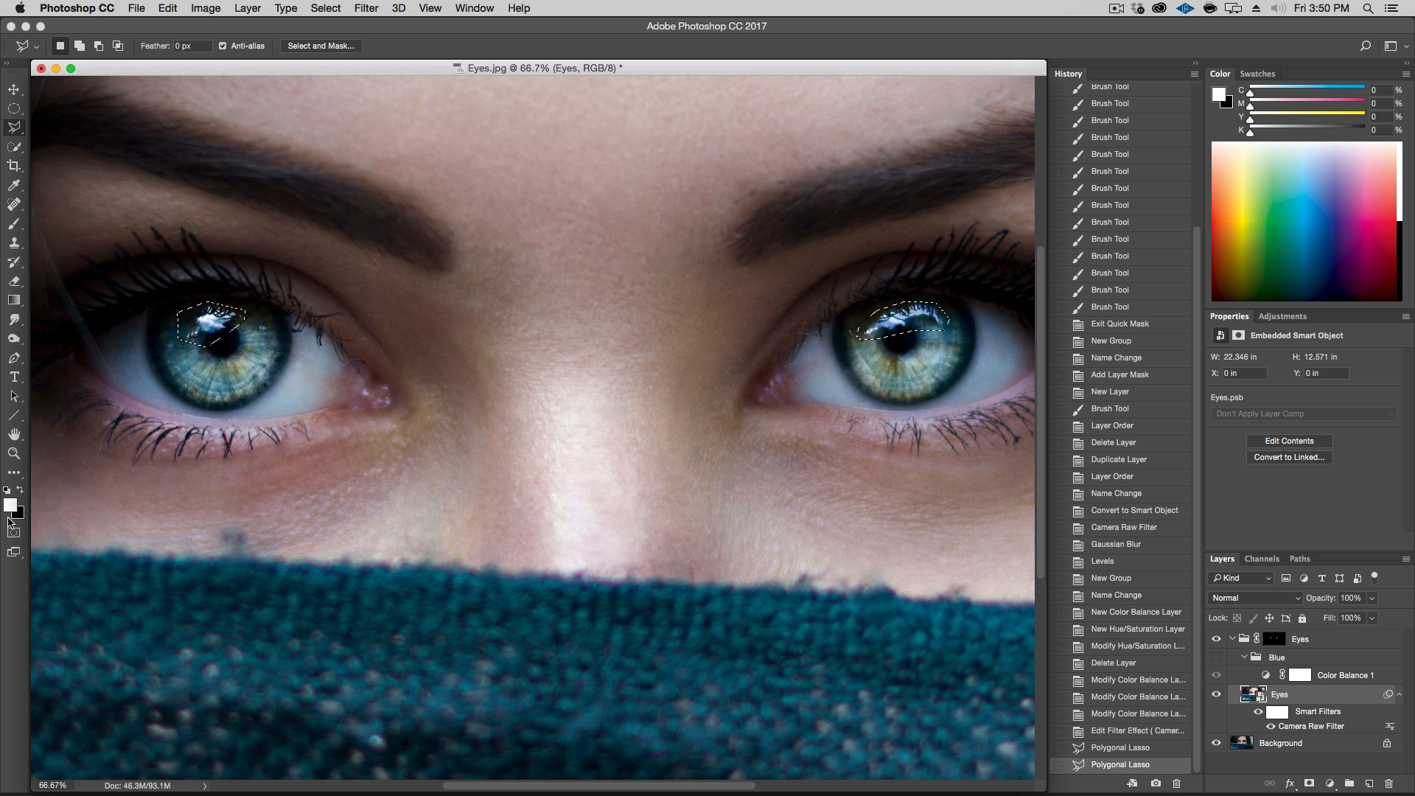
# Refine the selection with Color Range set to Highlights, Fuzziness 100%, adjusting the highlight range
pyautogui.click(7, 490)
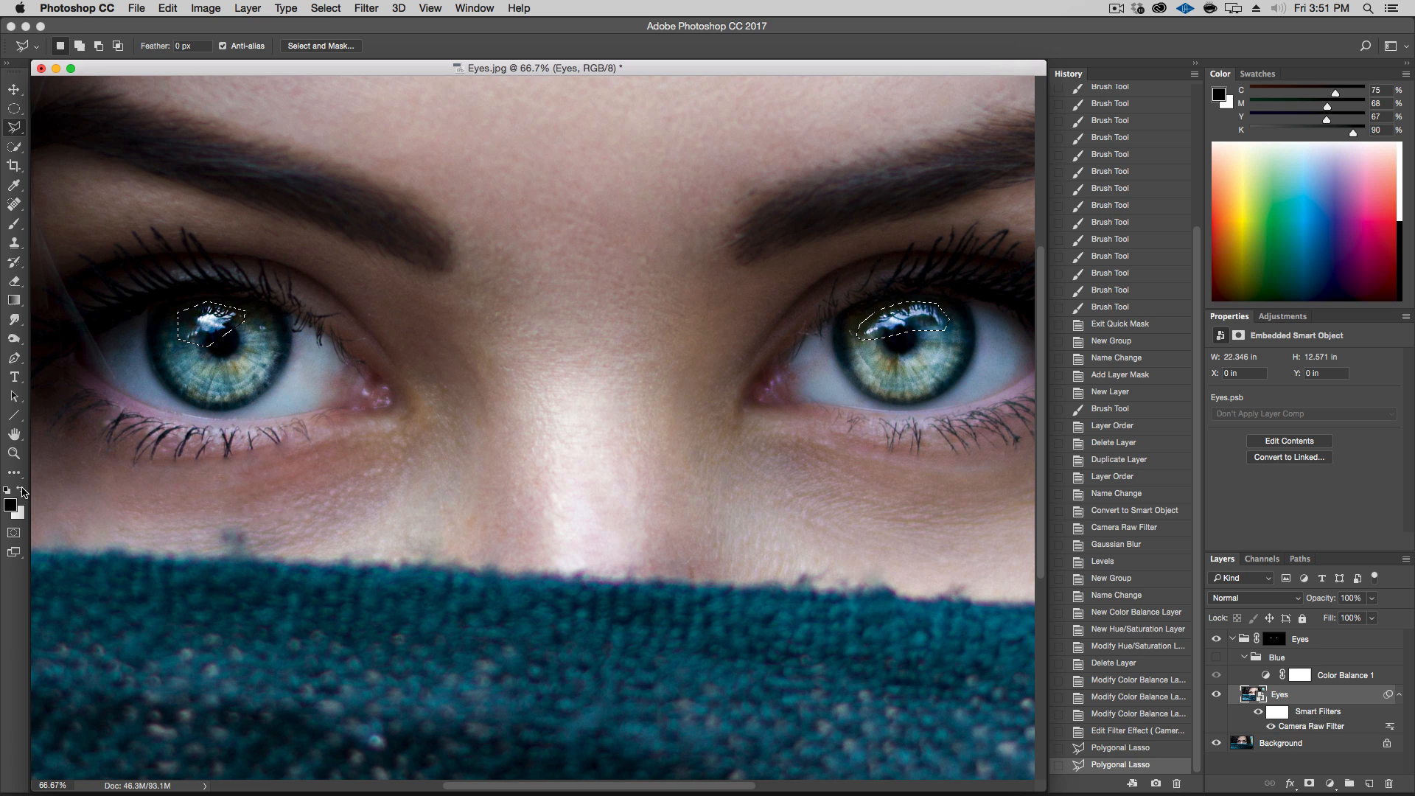
pyautogui.click(22, 491)
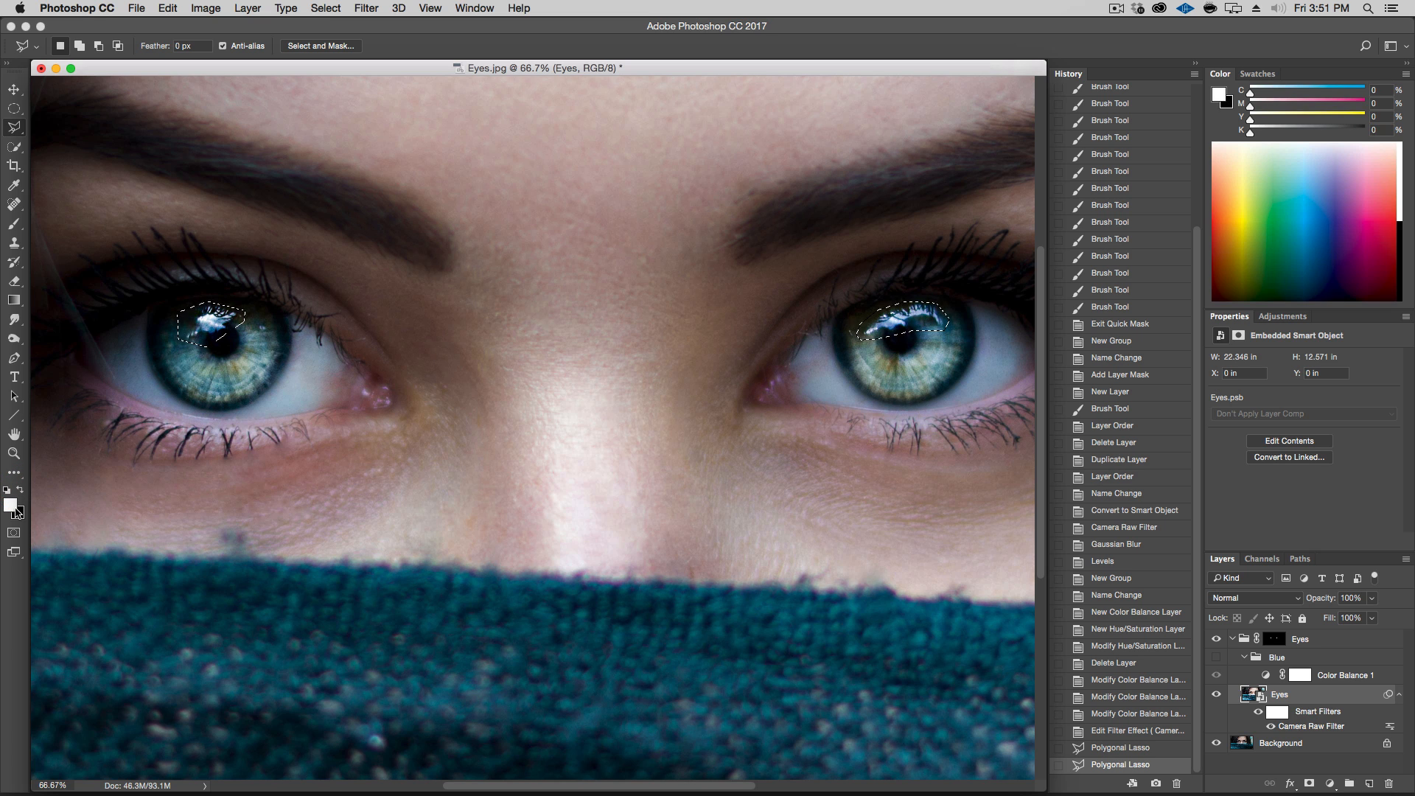
pyautogui.click(326, 8)
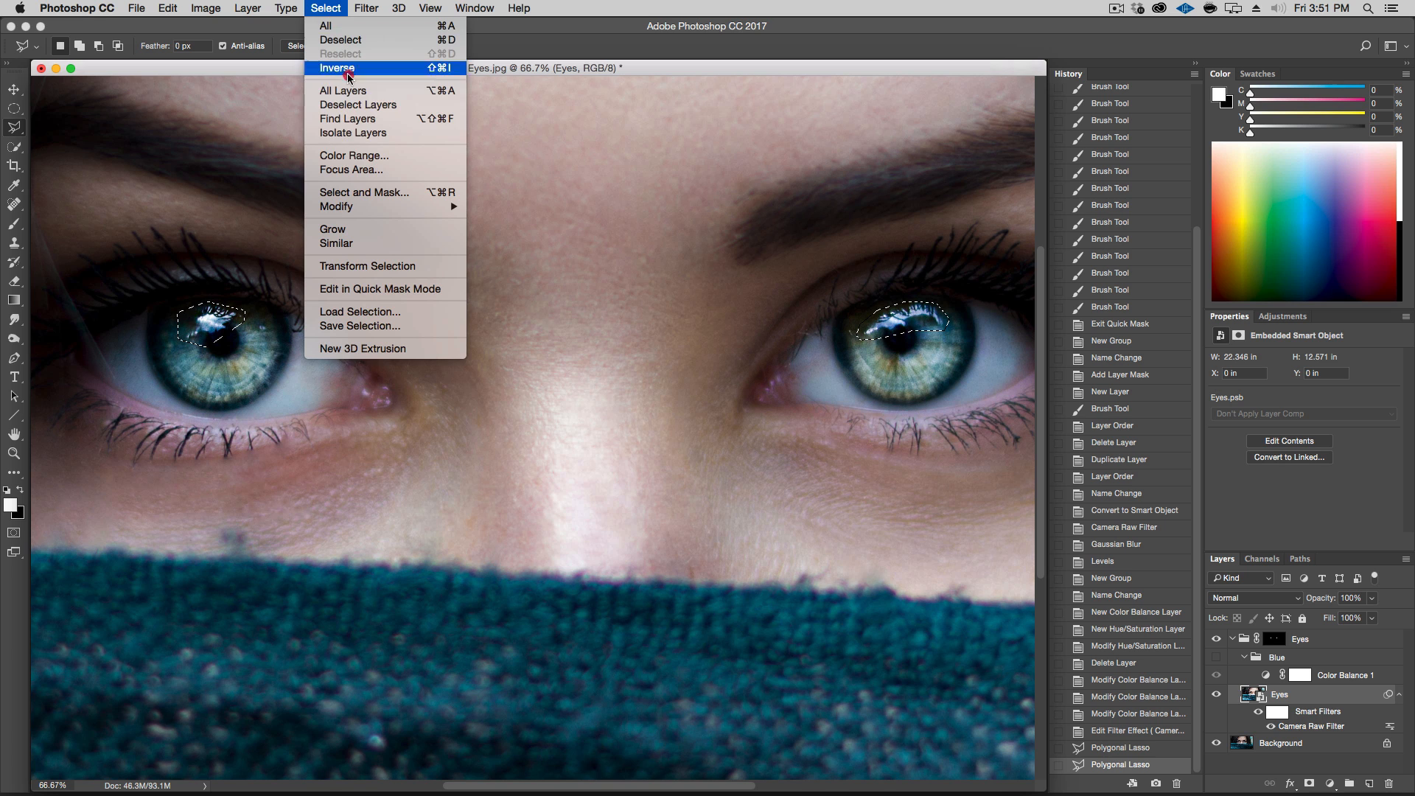
pyautogui.click(354, 156)
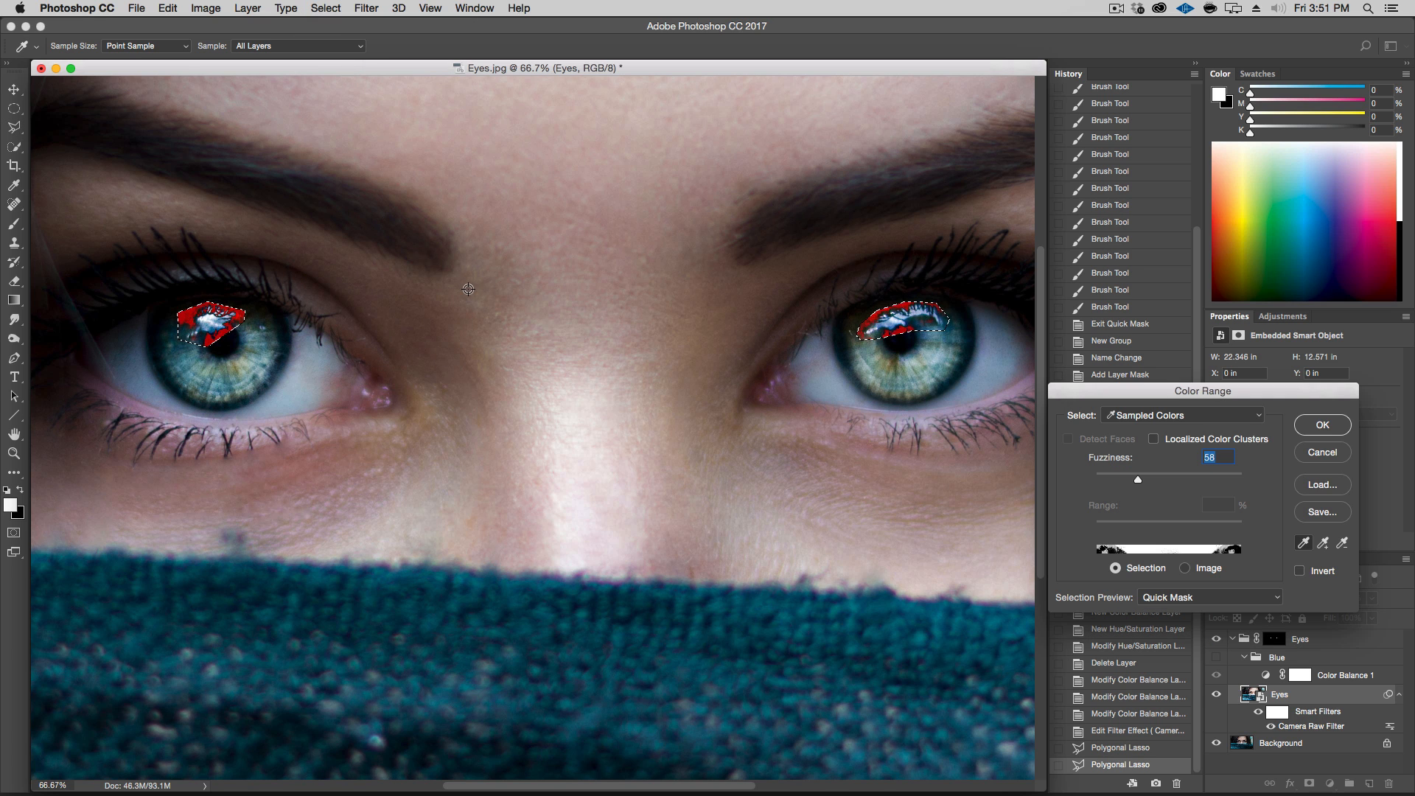
pyautogui.click(1171, 416)
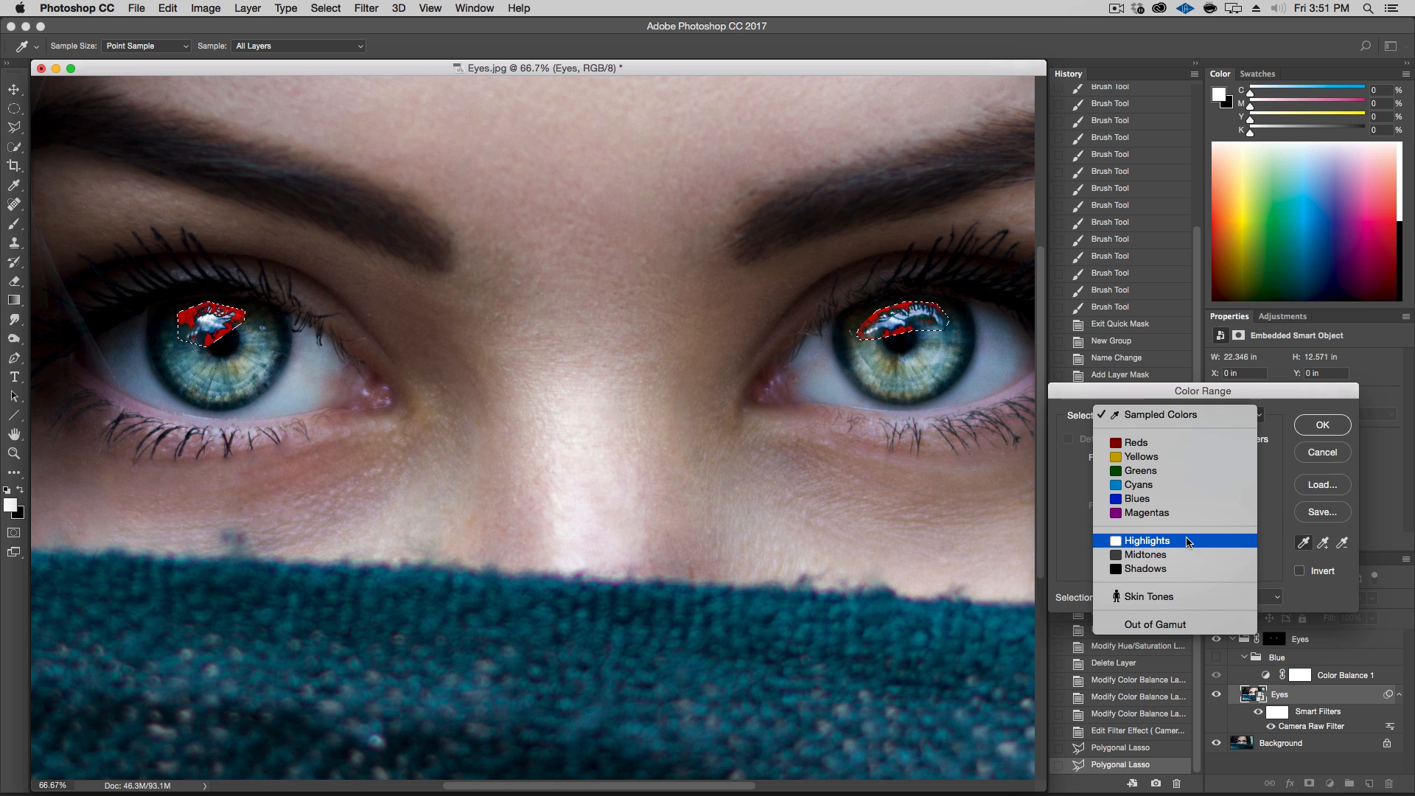
pyautogui.click(1180, 414)
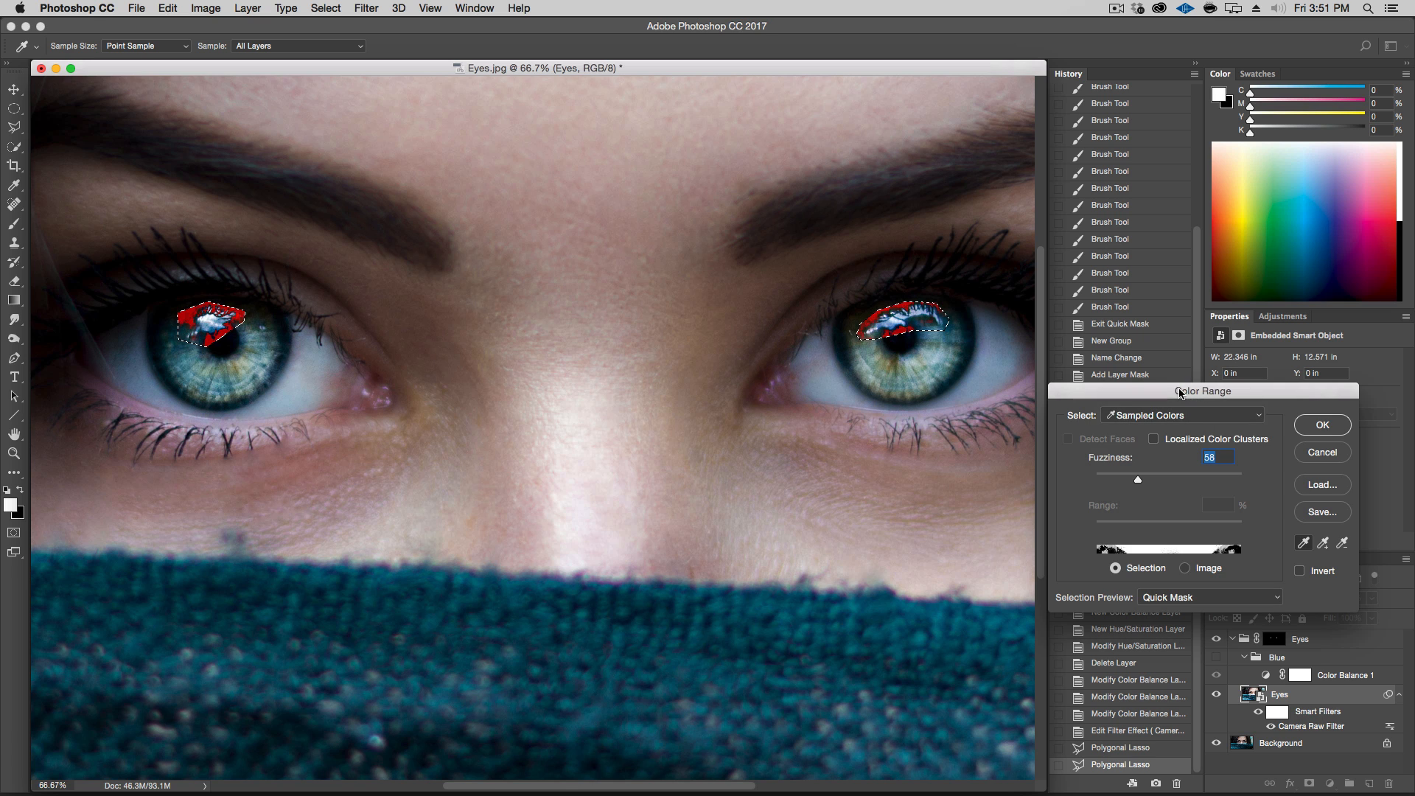
pyautogui.click(1178, 413)
pyautogui.click(1183, 540)
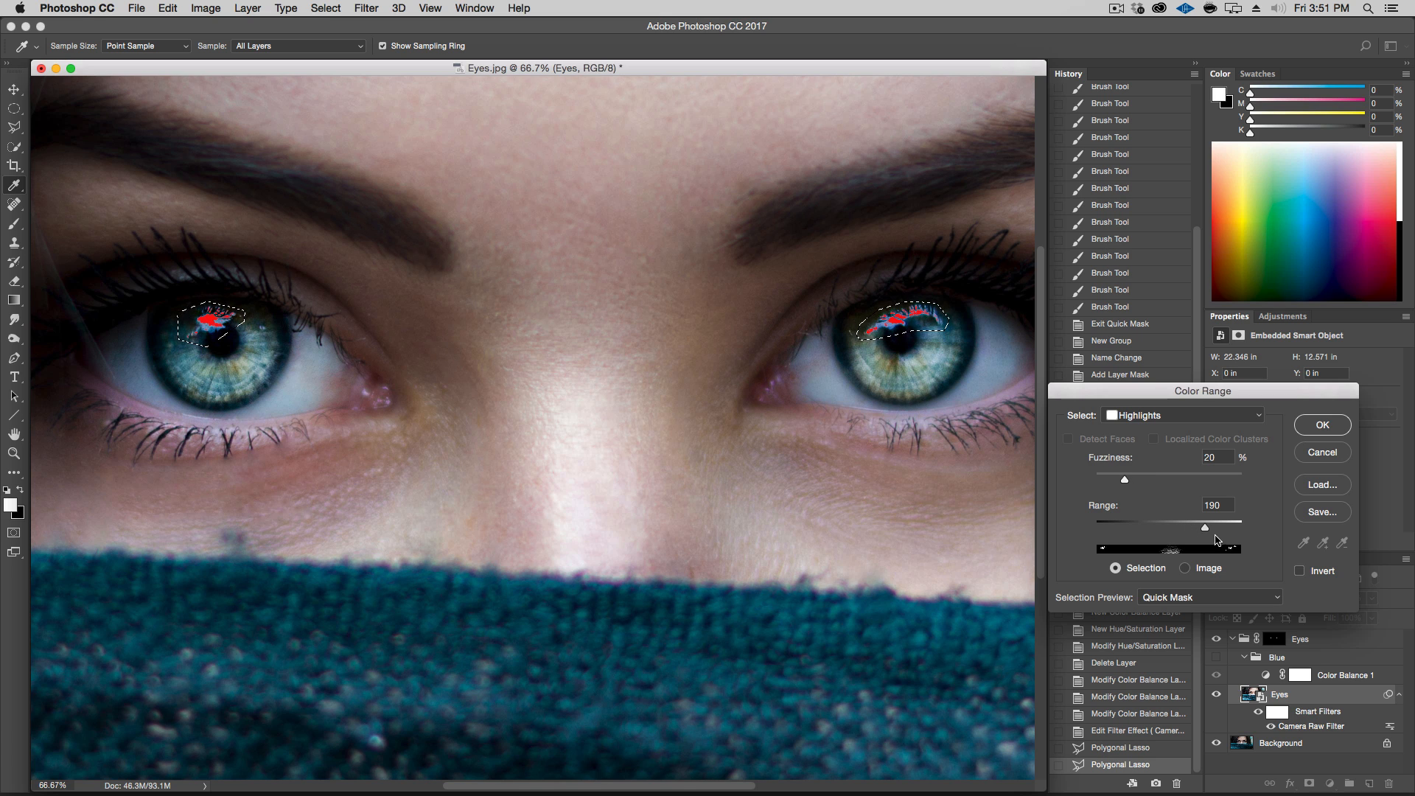
pyautogui.moveTo(1206, 529); pyautogui.dragTo(1162, 536)
pyautogui.moveTo(1125, 481); pyautogui.dragTo(1246, 483)
pyautogui.click(1210, 481)
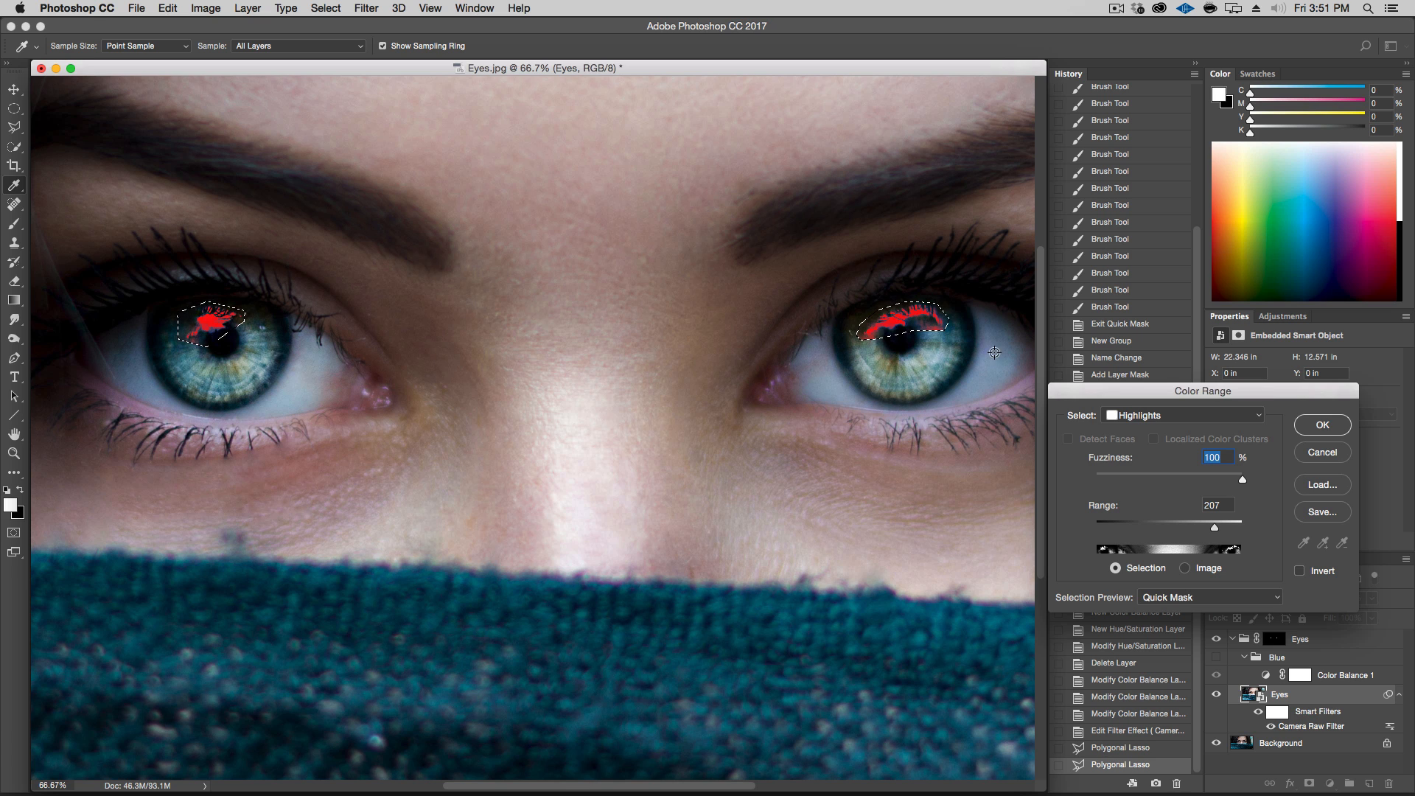
pyautogui.moveTo(1221, 530)
pyautogui.mouseDown()
pyautogui.moveTo(1186, 530)
pyautogui.moveTo(1236, 533)
pyautogui.moveTo(1194, 528)
pyautogui.mouseUp()
pyautogui.click(1323, 424)
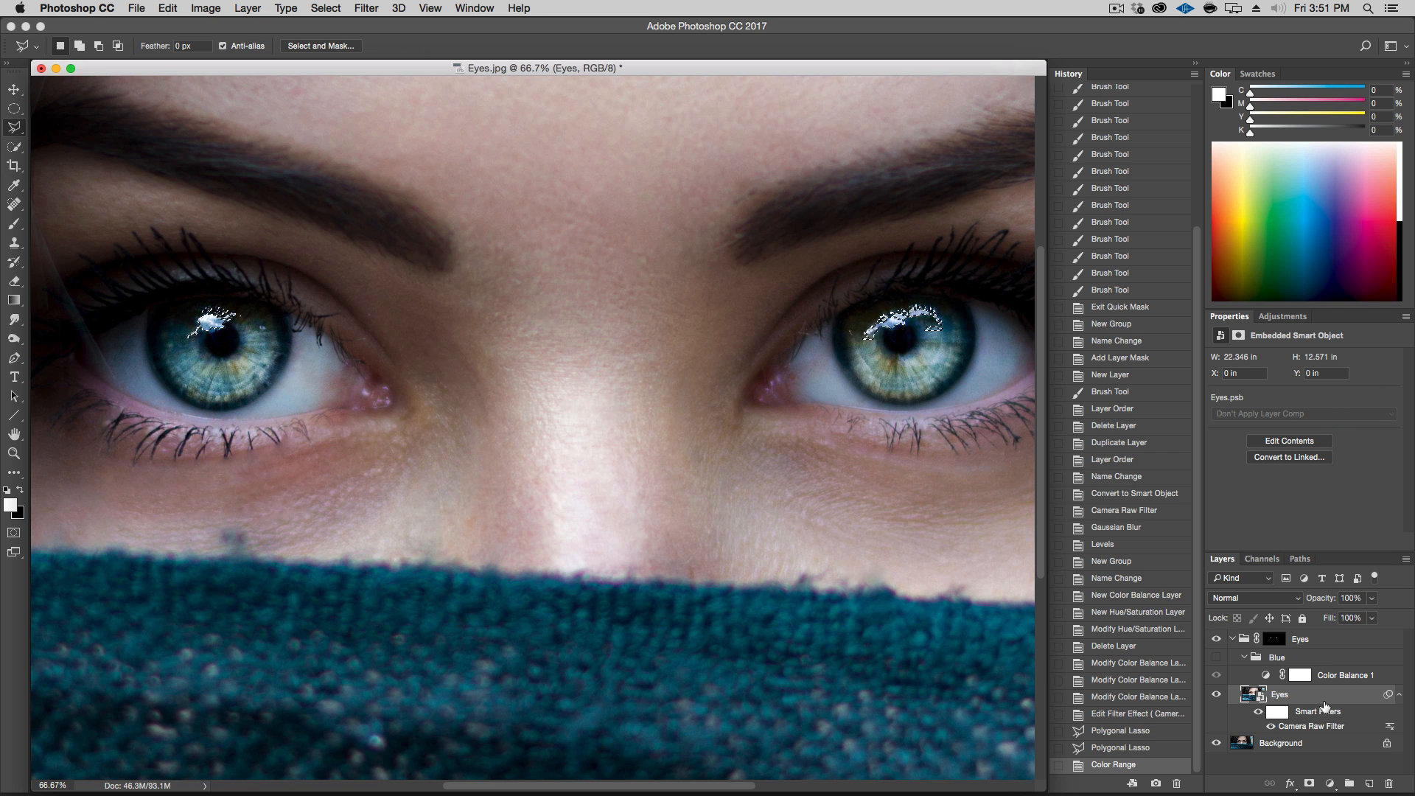
# Duplicate the Eyes smart object and add a layer mask from the highlight selection
pyautogui.moveTo(1313, 696); pyautogui.dragTo(1371, 784)
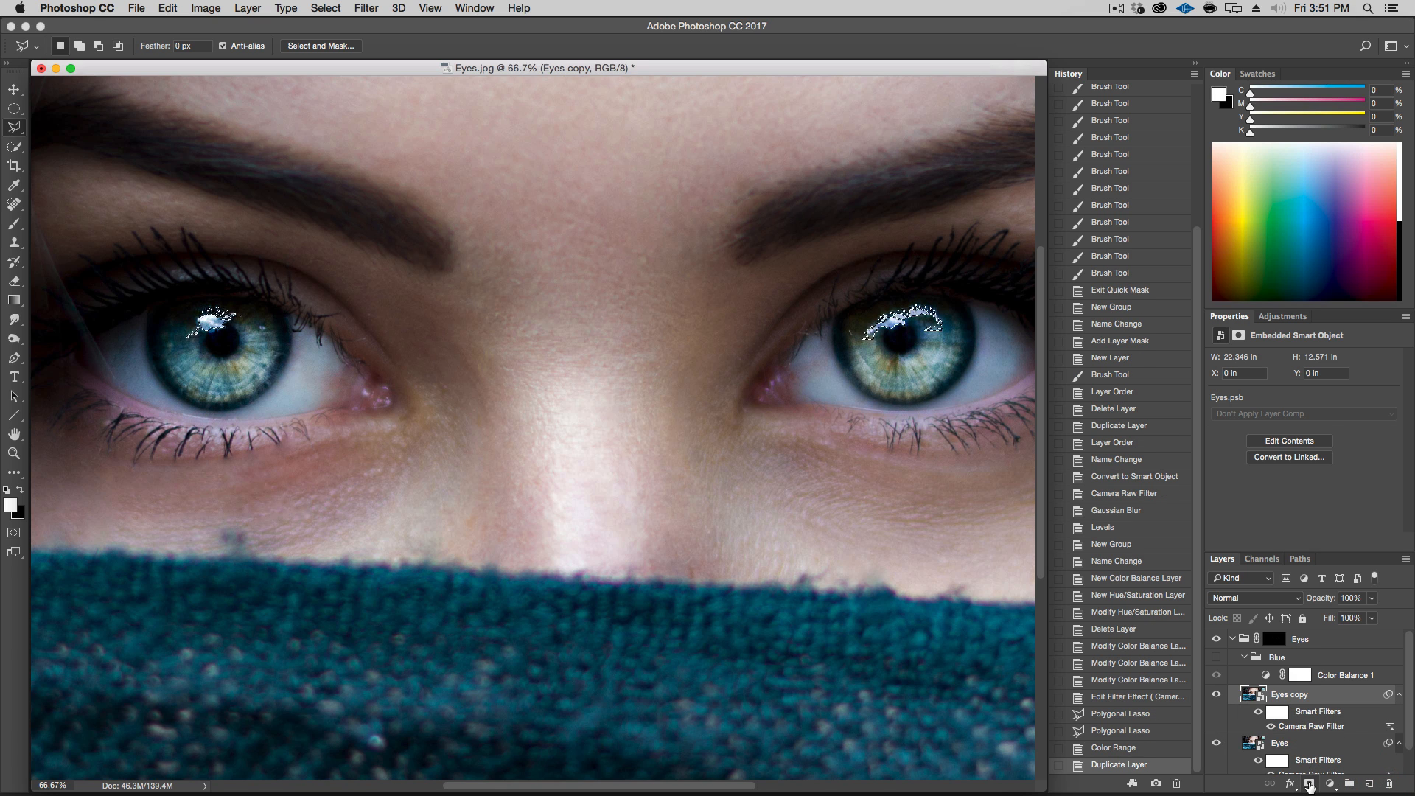
pyautogui.click(1309, 785)
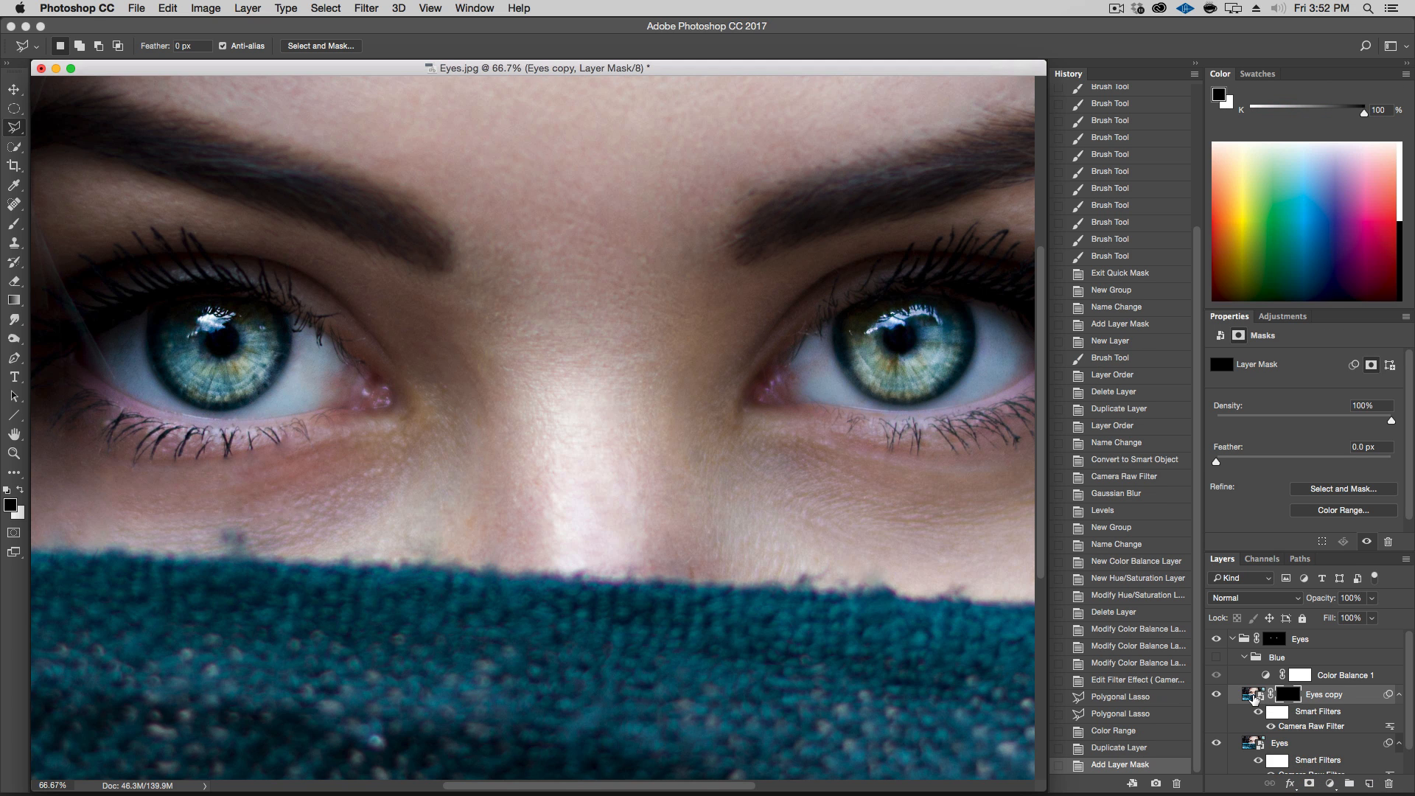
# Move the copy above the Blue group and rename it Reflection
pyautogui.moveTo(1254, 697); pyautogui.dragTo(1264, 649)
pyautogui.doubleClick(1333, 663)
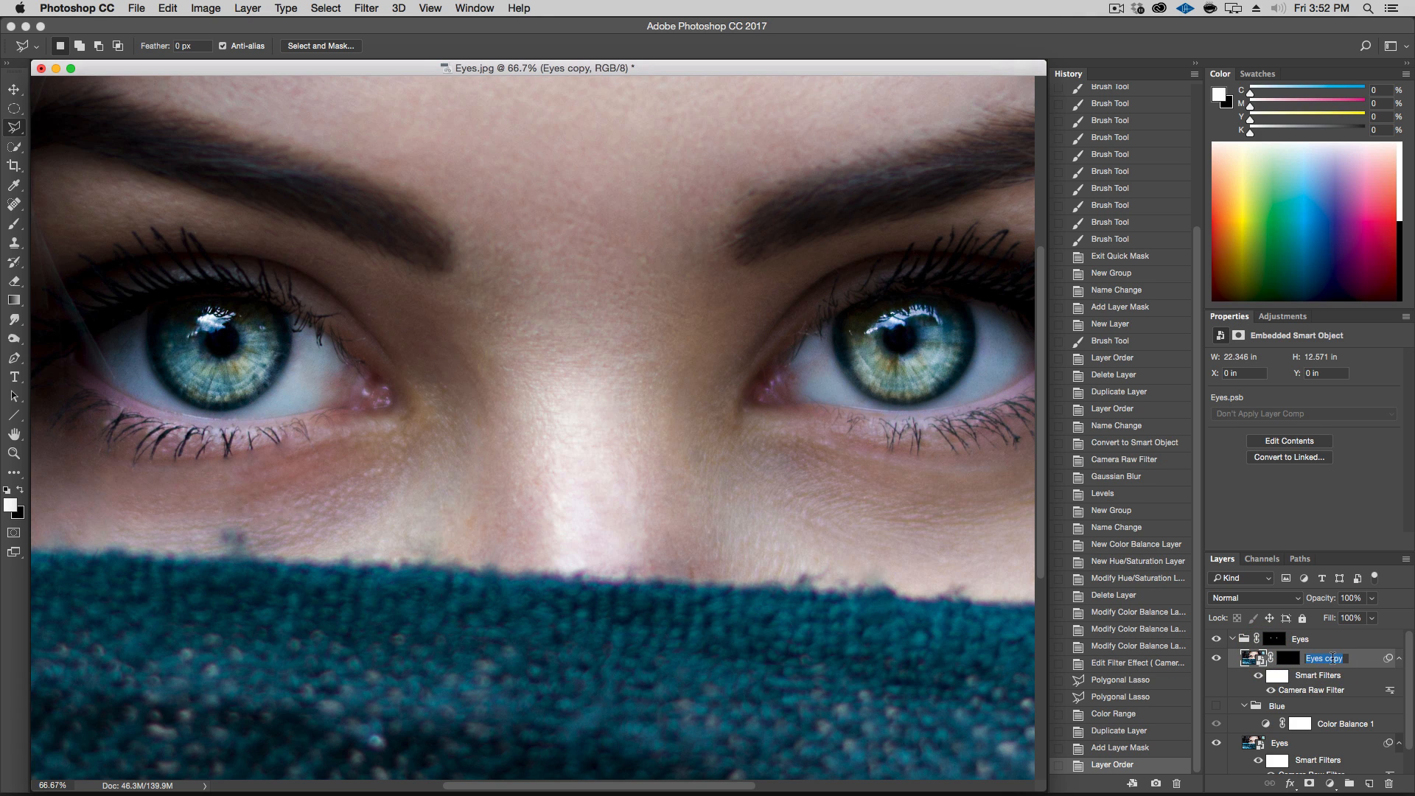
pyautogui.write('Reflection')
pyautogui.press('Return')
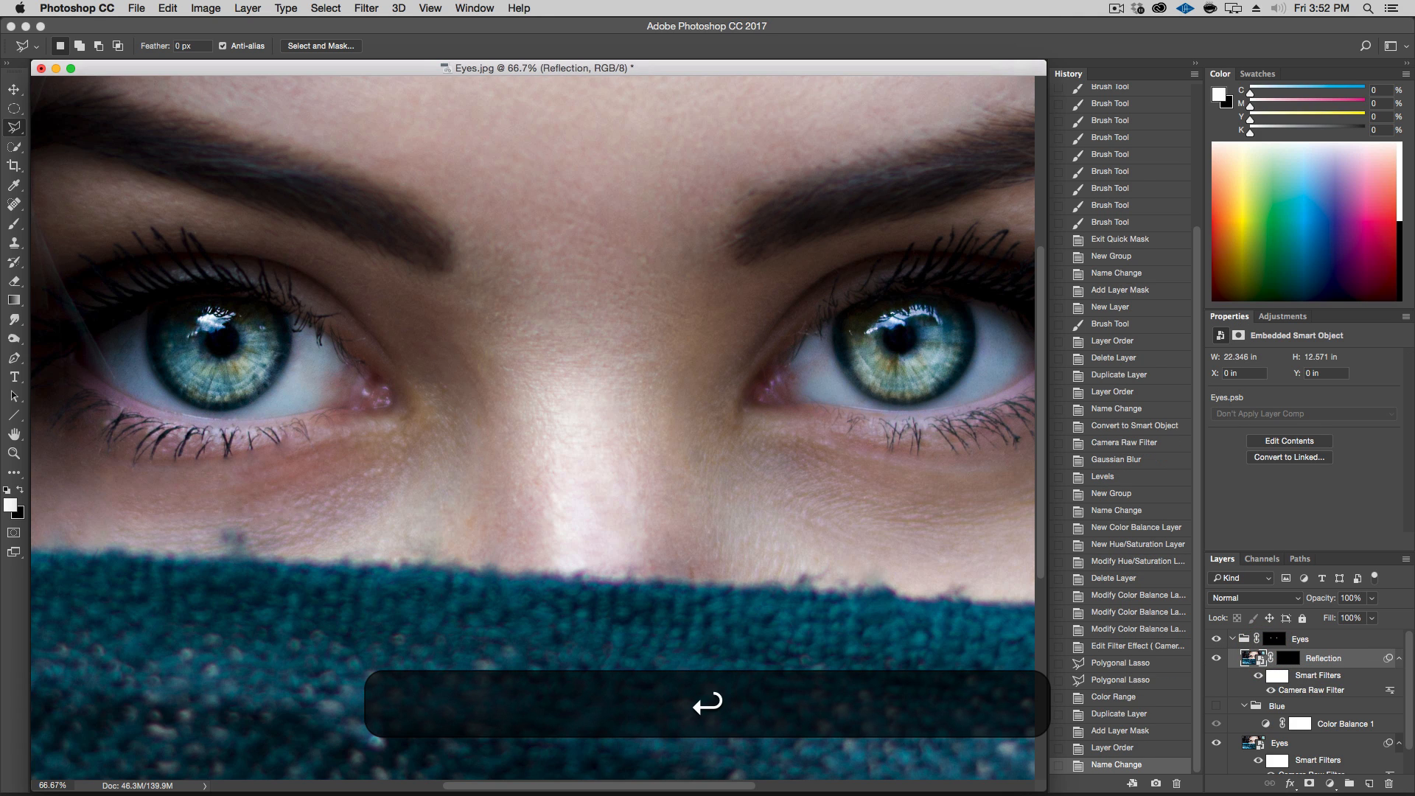
# Compare the eye close up with the Reflection layer and the Blue group switched on and off
pyautogui.click(1216, 706)
pyautogui.click(1215, 706)
pyautogui.click(1215, 706)
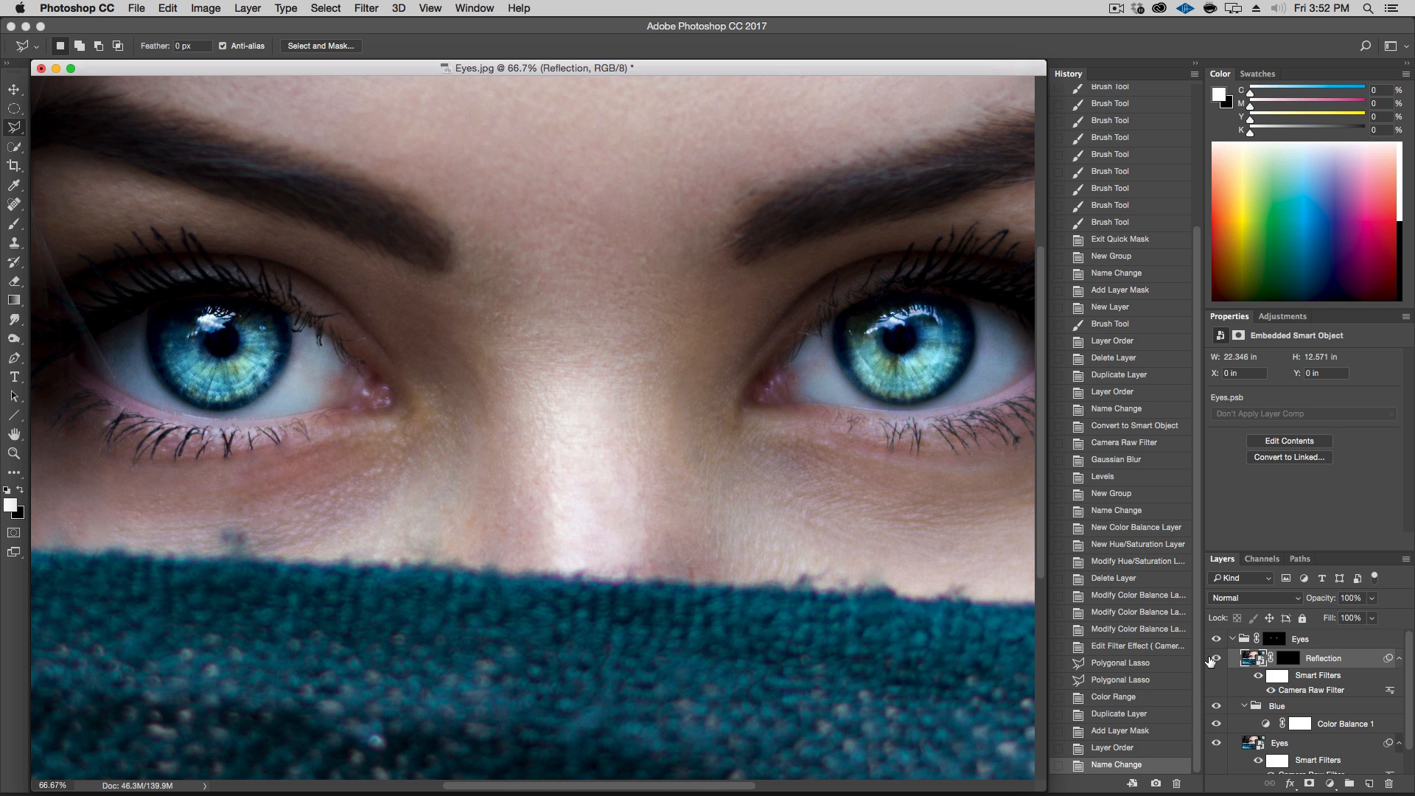
pyautogui.click(1219, 662)
pyautogui.click(1219, 662)
pyautogui.click(1220, 662)
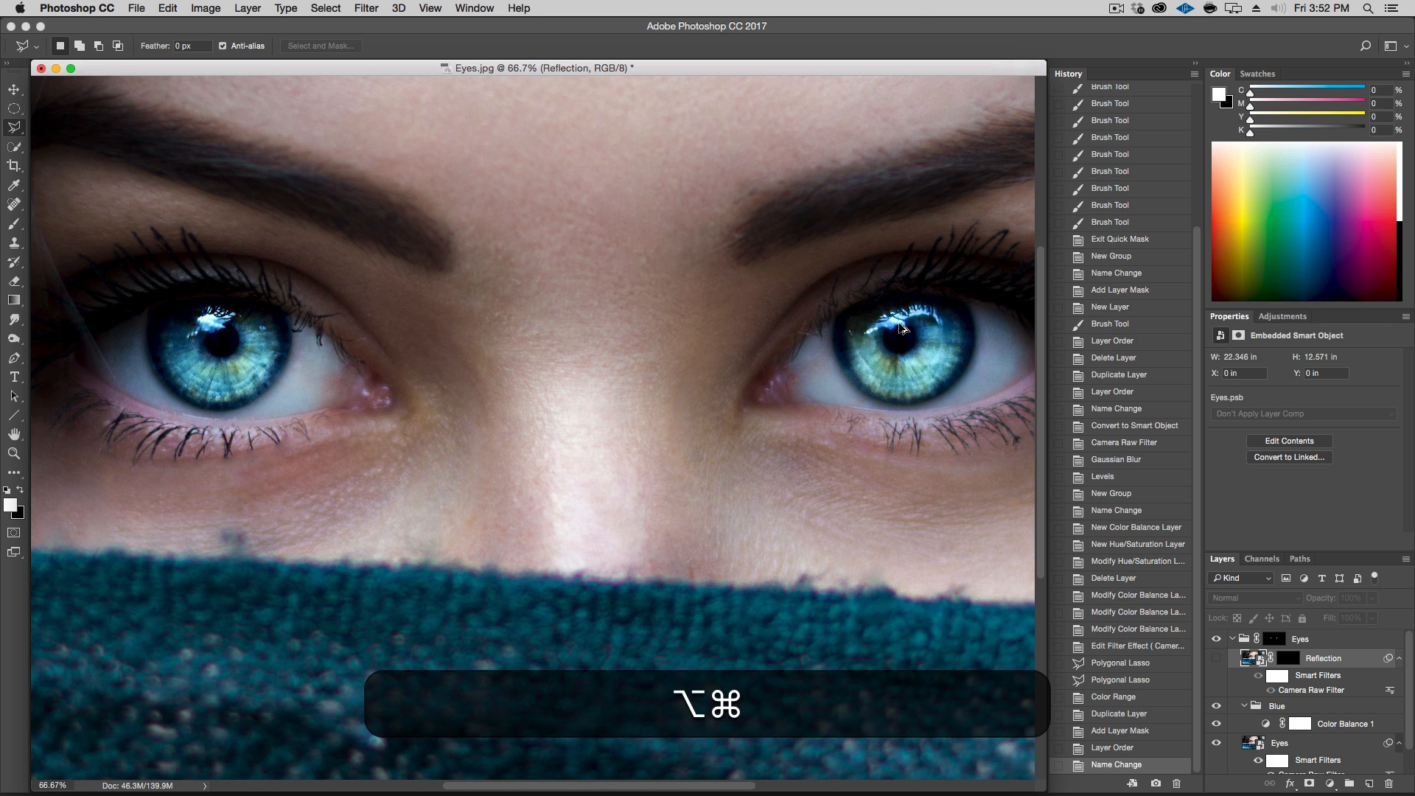
pyautogui.press('super+alt+plus')
pyautogui.hscroll(5, 803, 363)
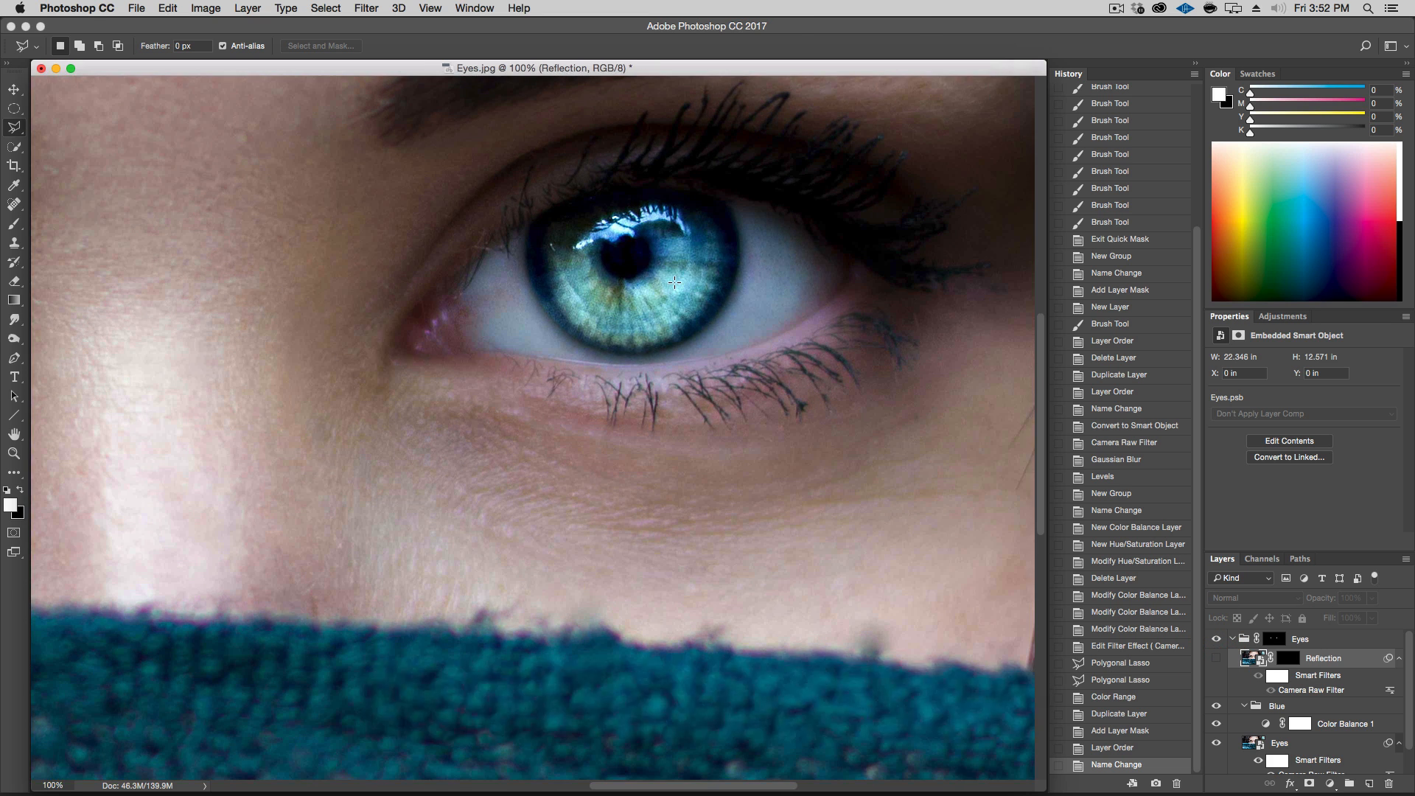
pyautogui.press('super+alt+plus')
pyautogui.moveTo(748, 237); pyautogui.dragTo(538, 579)
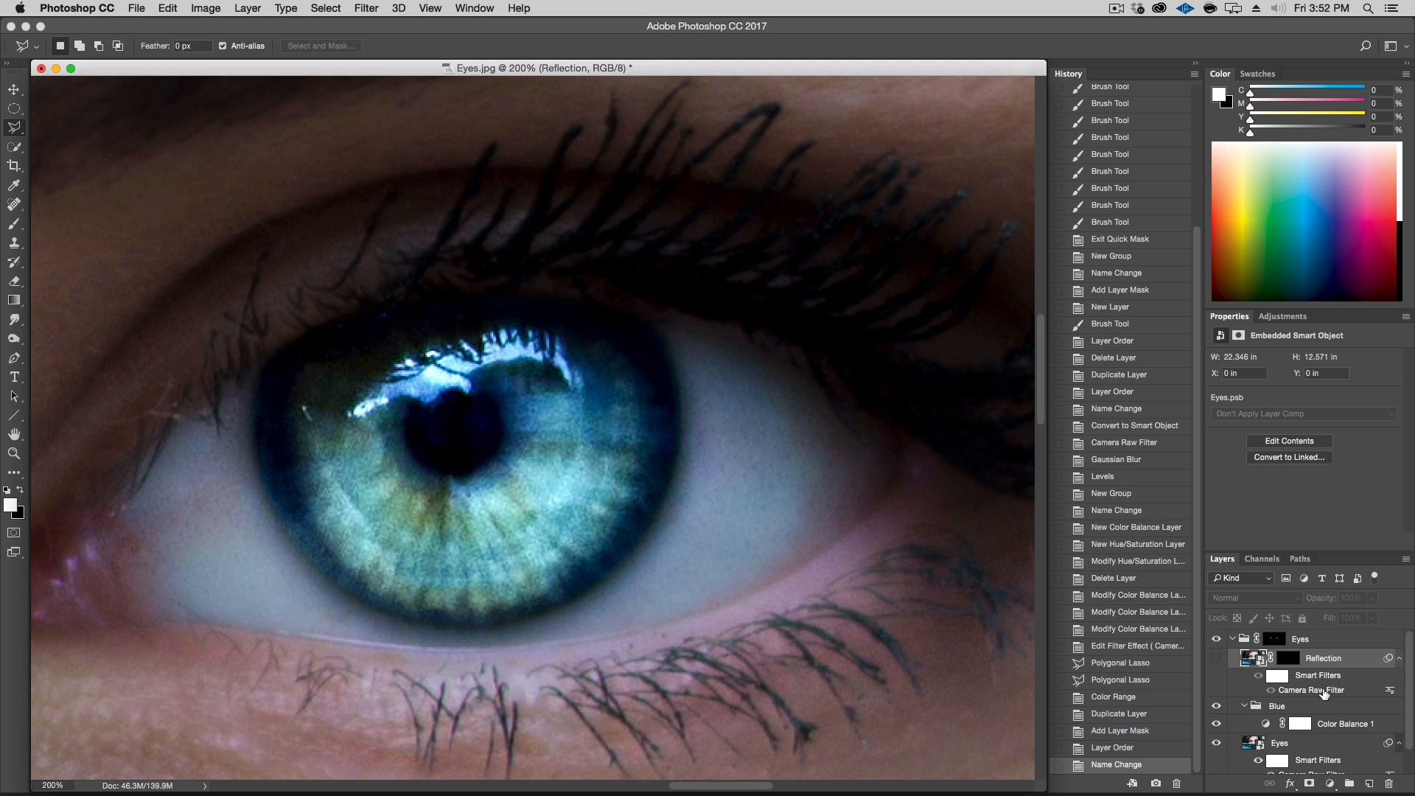
pyautogui.click(1217, 709)
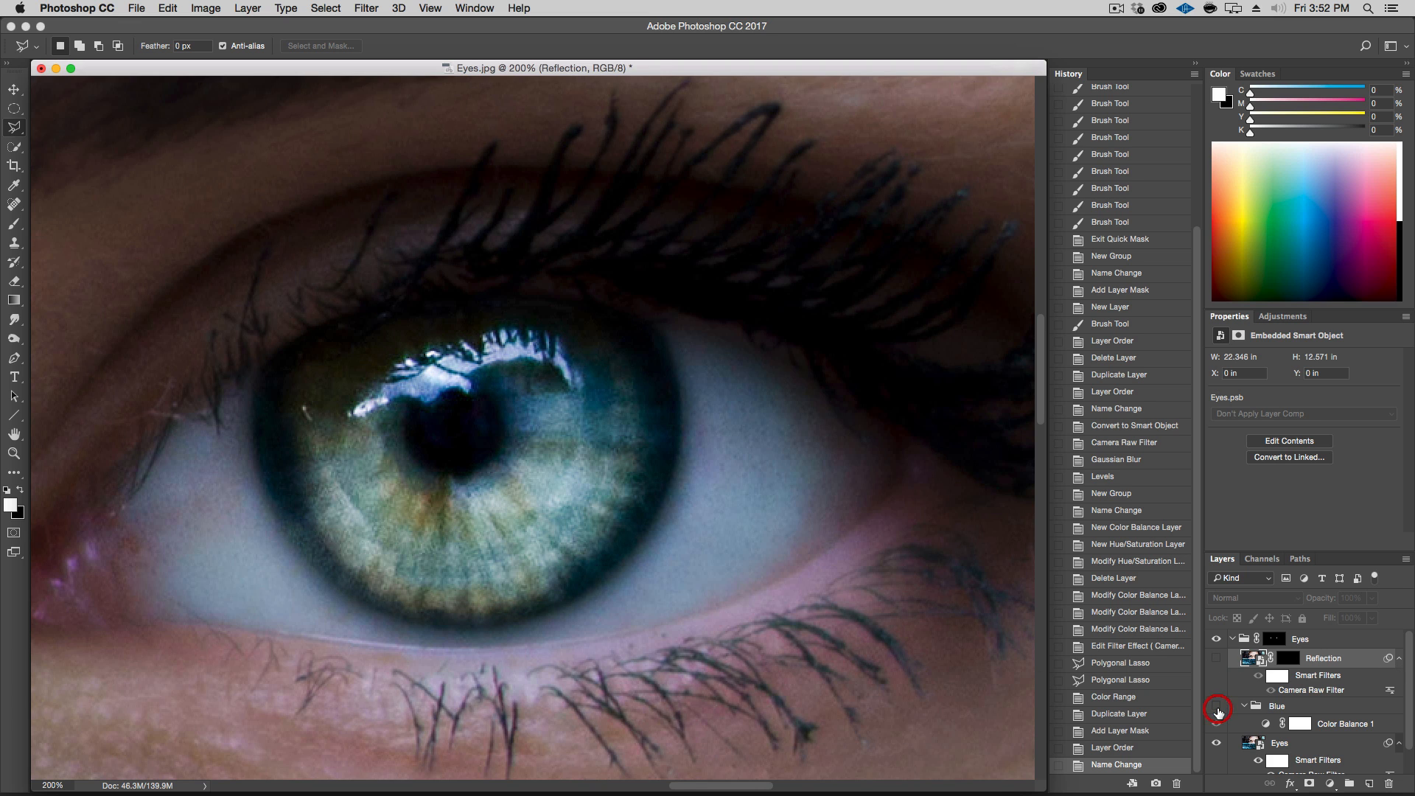
pyautogui.click(1217, 709)
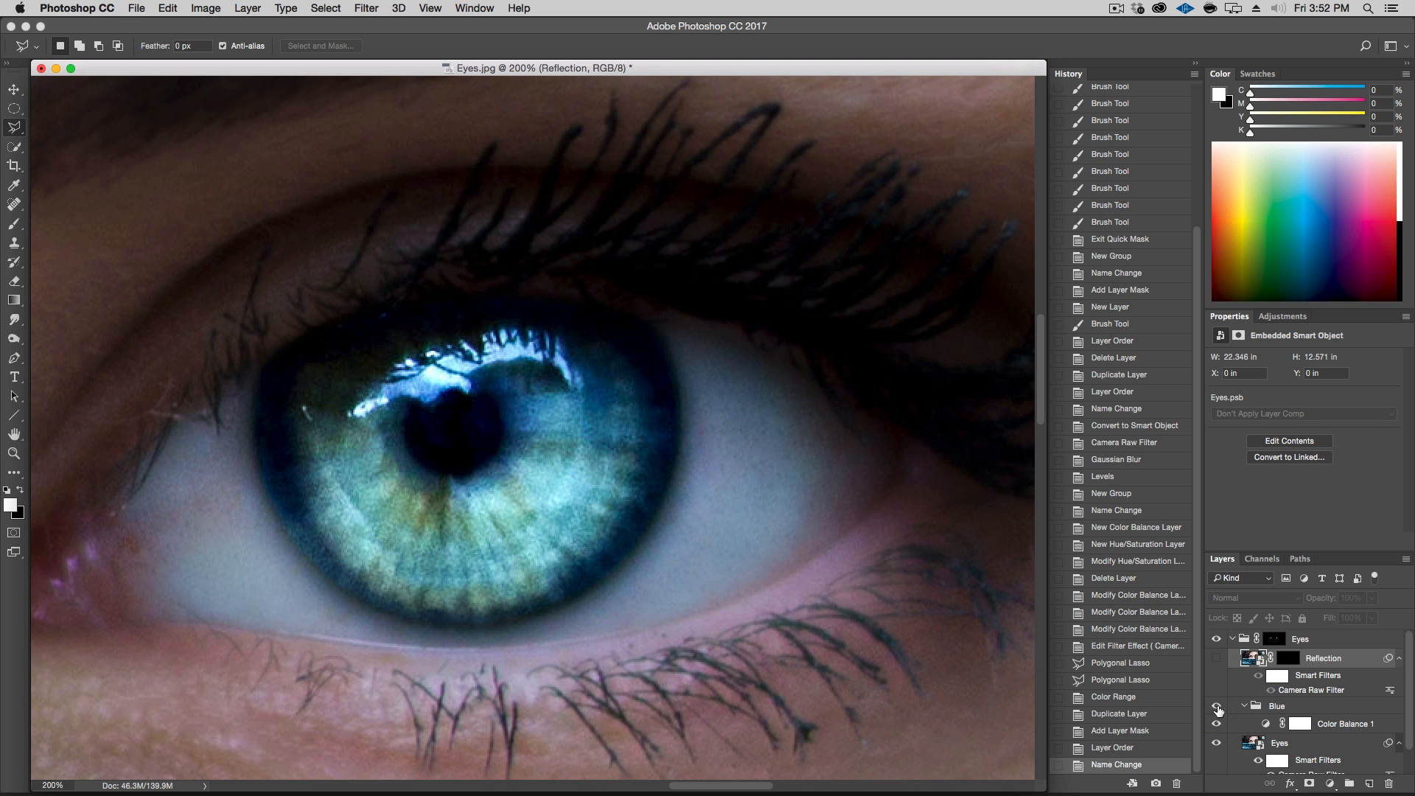
# Select the Reflection layer's mask and display it on its own as a channel
pyautogui.click(1218, 660)
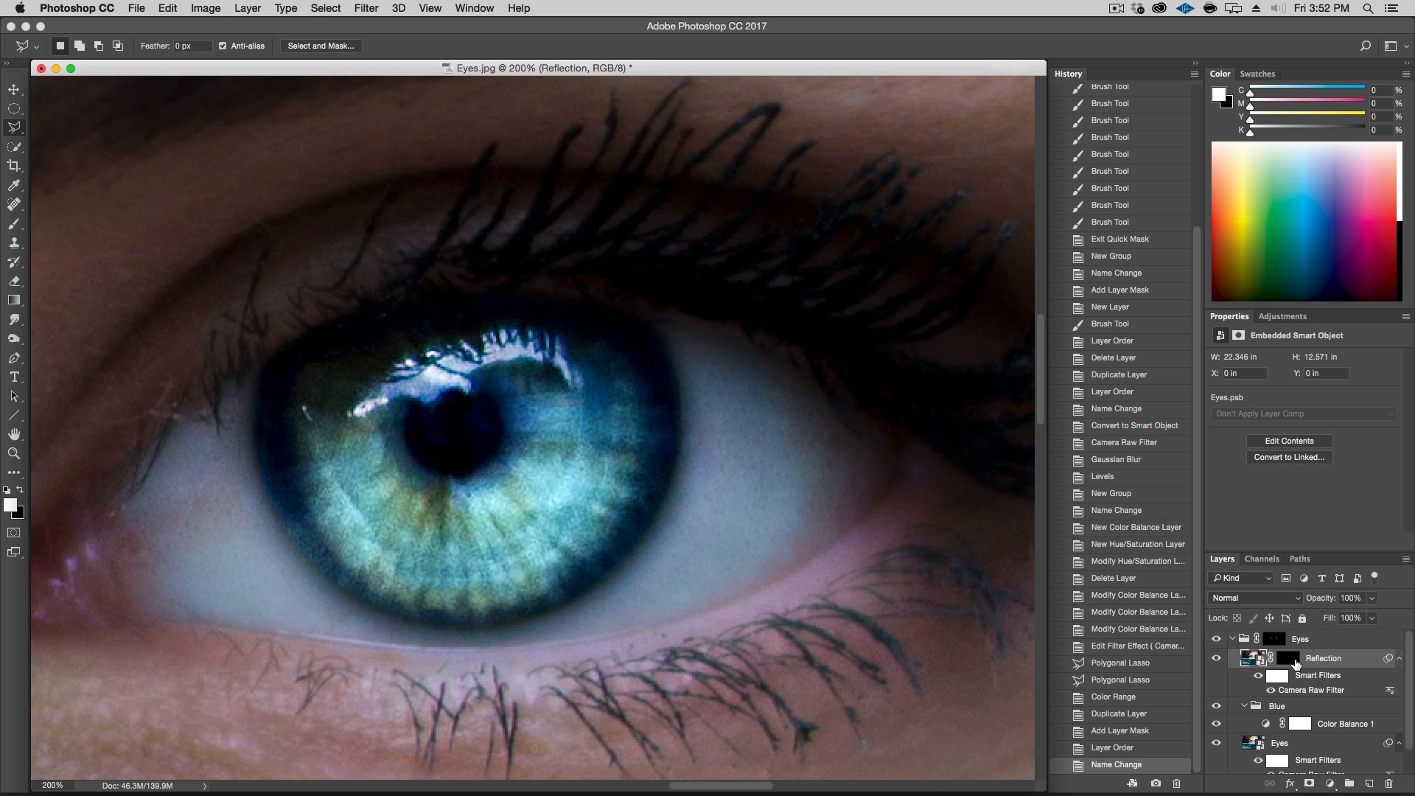
pyautogui.click(1295, 665)
pyautogui.press('alt+super+minus')
pyautogui.press('alt+super+minus')
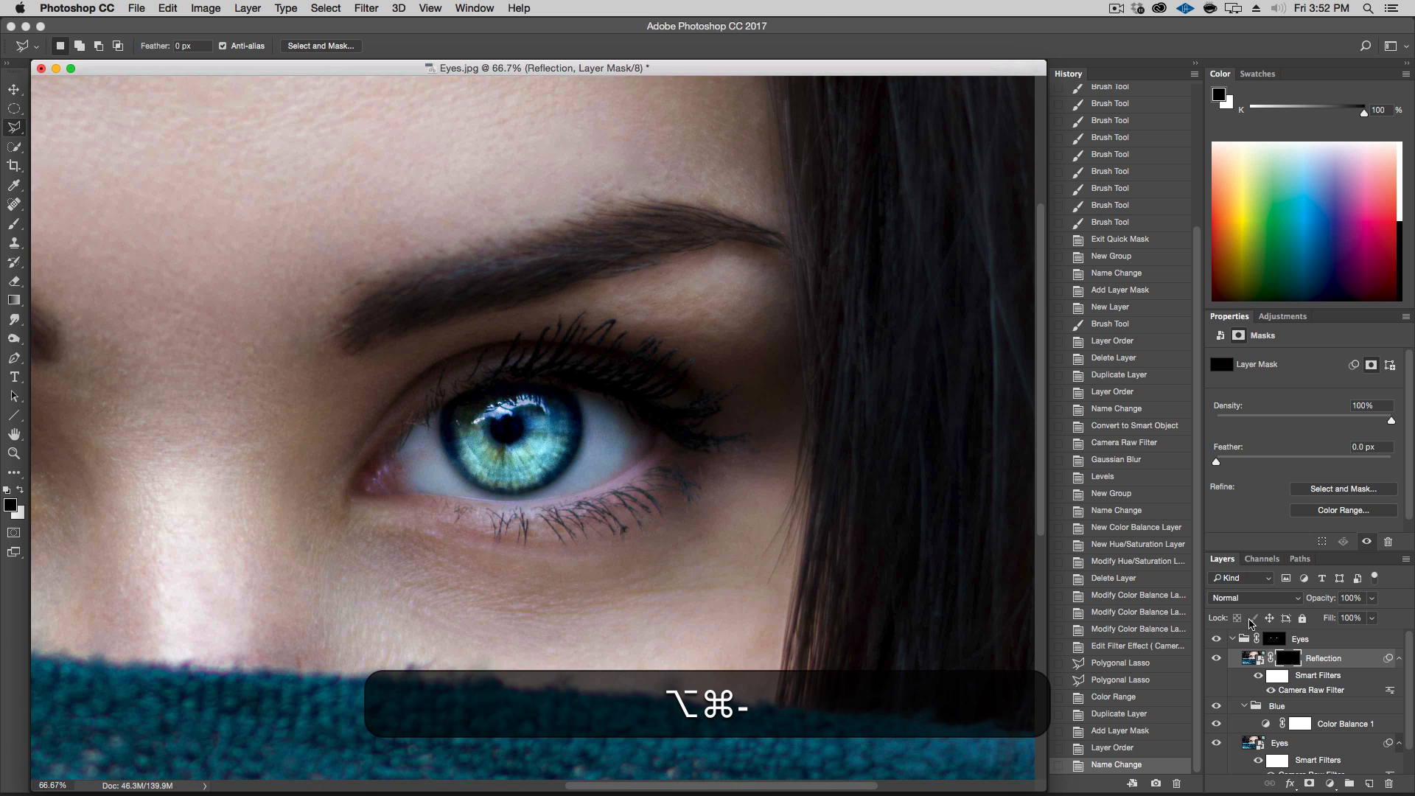
pyautogui.click(1262, 559)
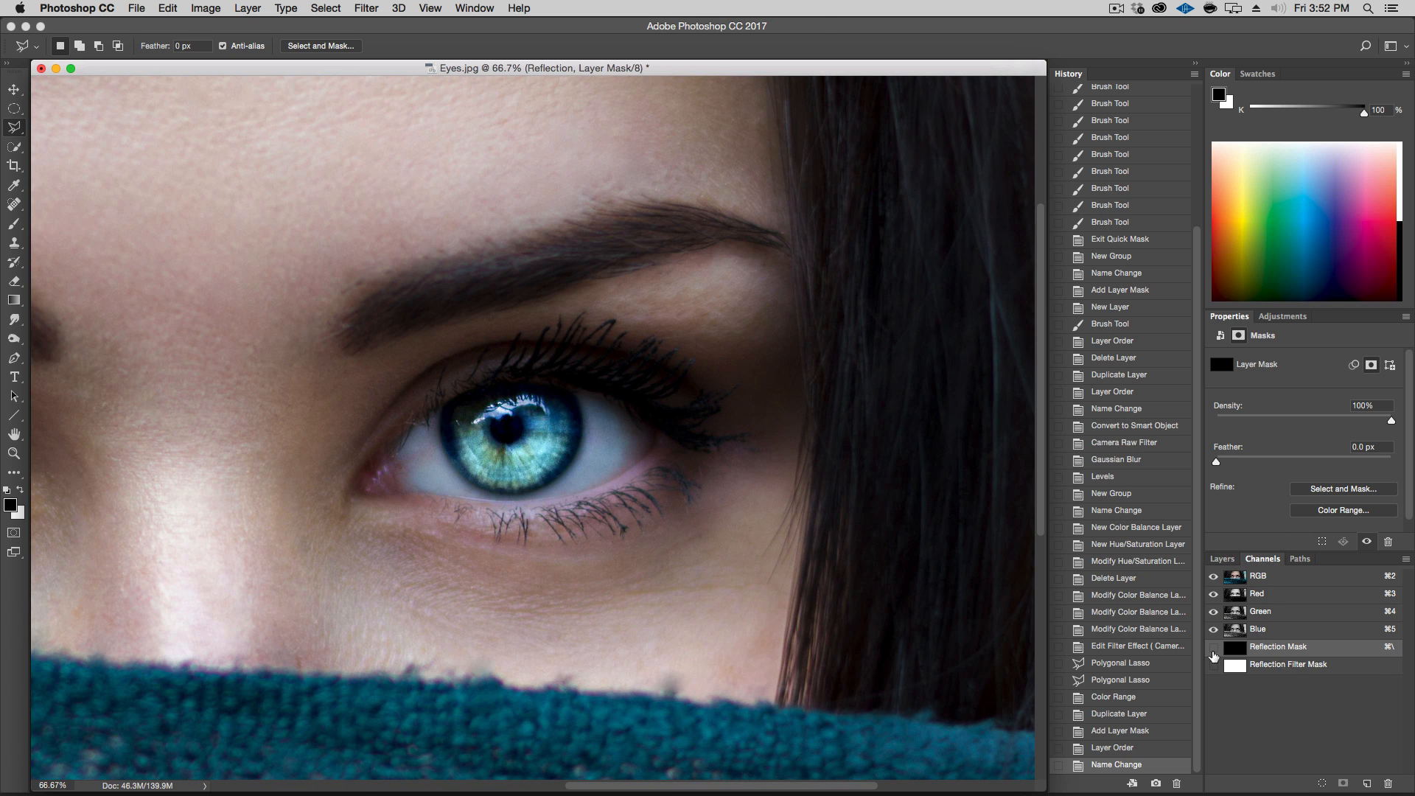
pyautogui.click(1213, 647)
pyautogui.click(1214, 576)
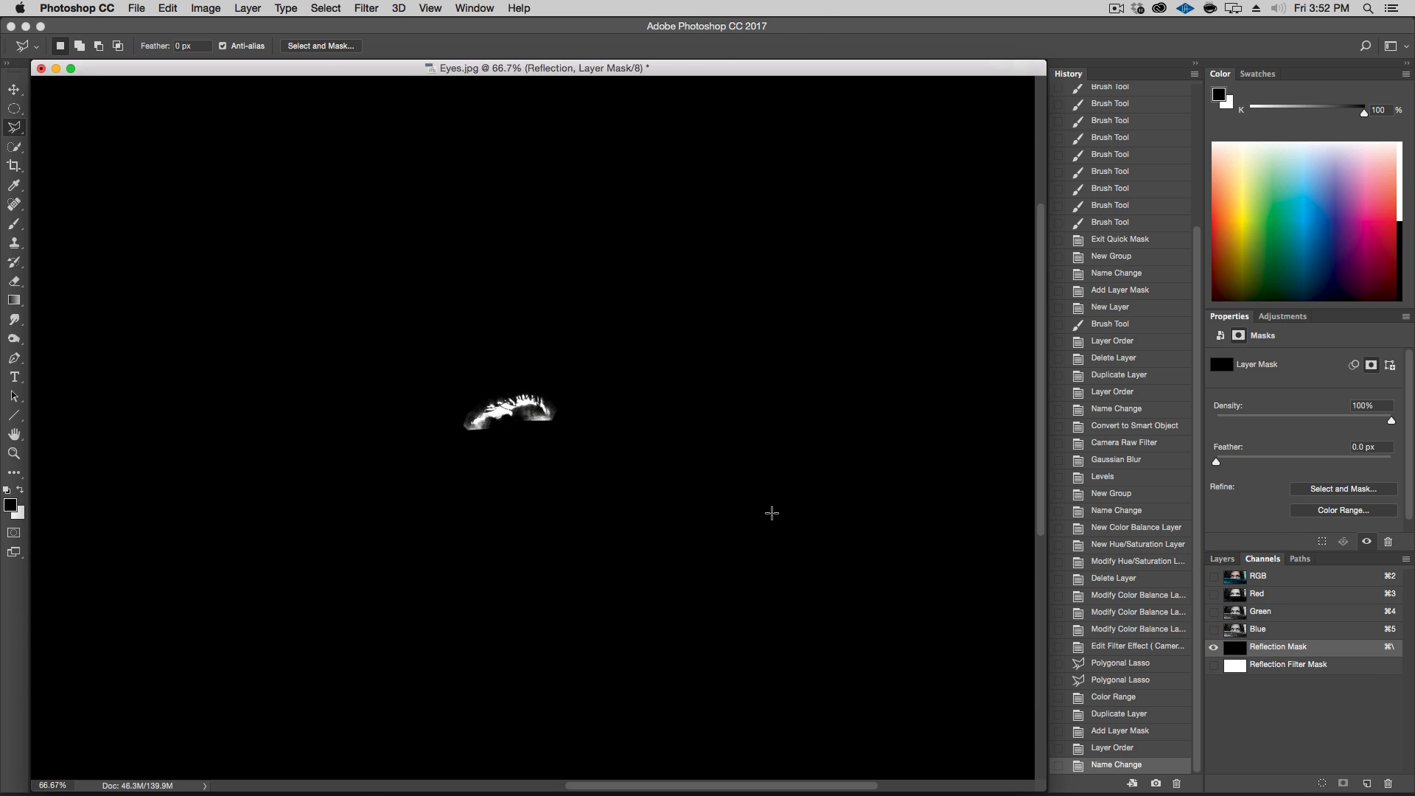
# Paint black on the Reflection mask with a 27 px Brush to trim the reflection to the upper iris highlight
pyautogui.click(14, 224)
pyautogui.press('super+alt+equal')
pyautogui.press('super+alt+equal')
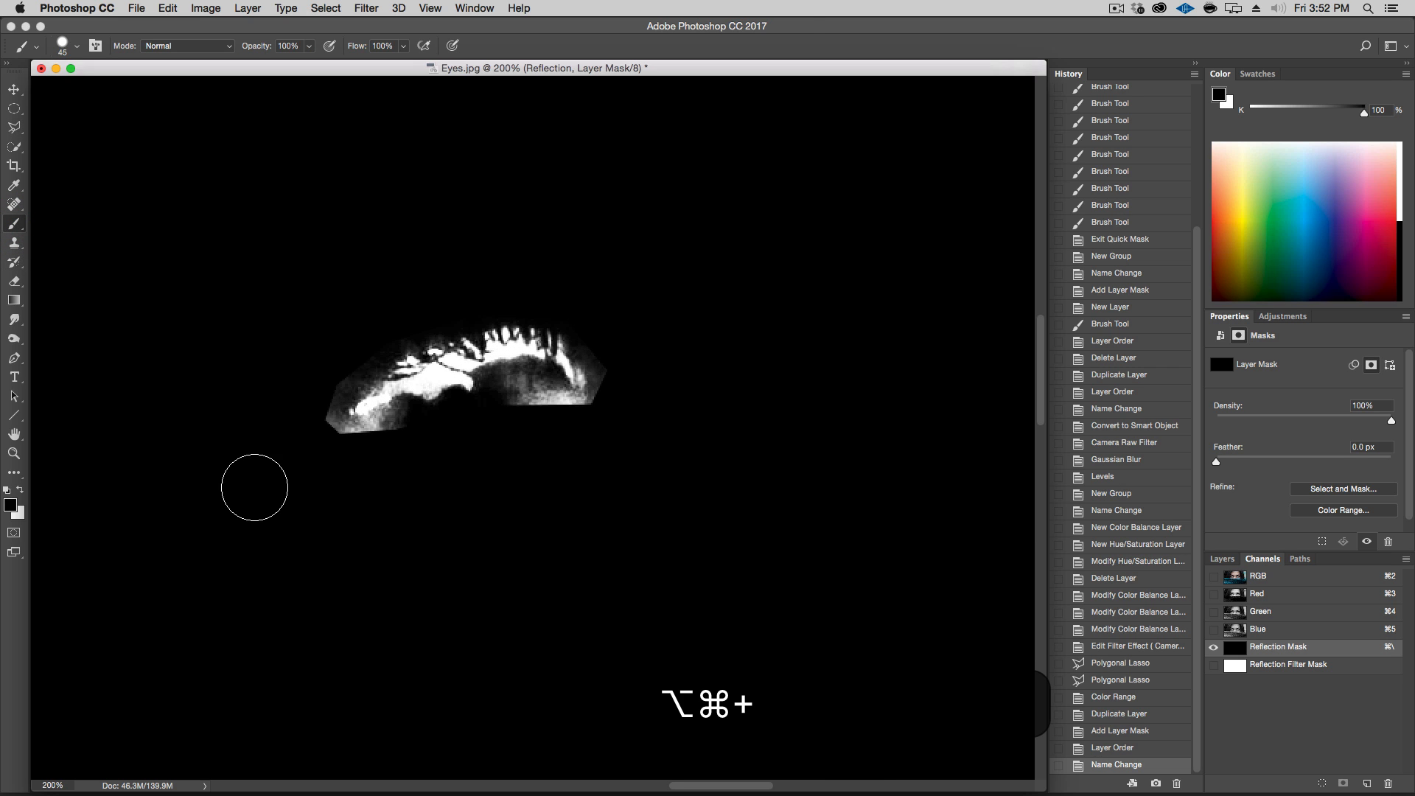
pyautogui.moveTo(489, 480); pyautogui.dragTo(470, 199)
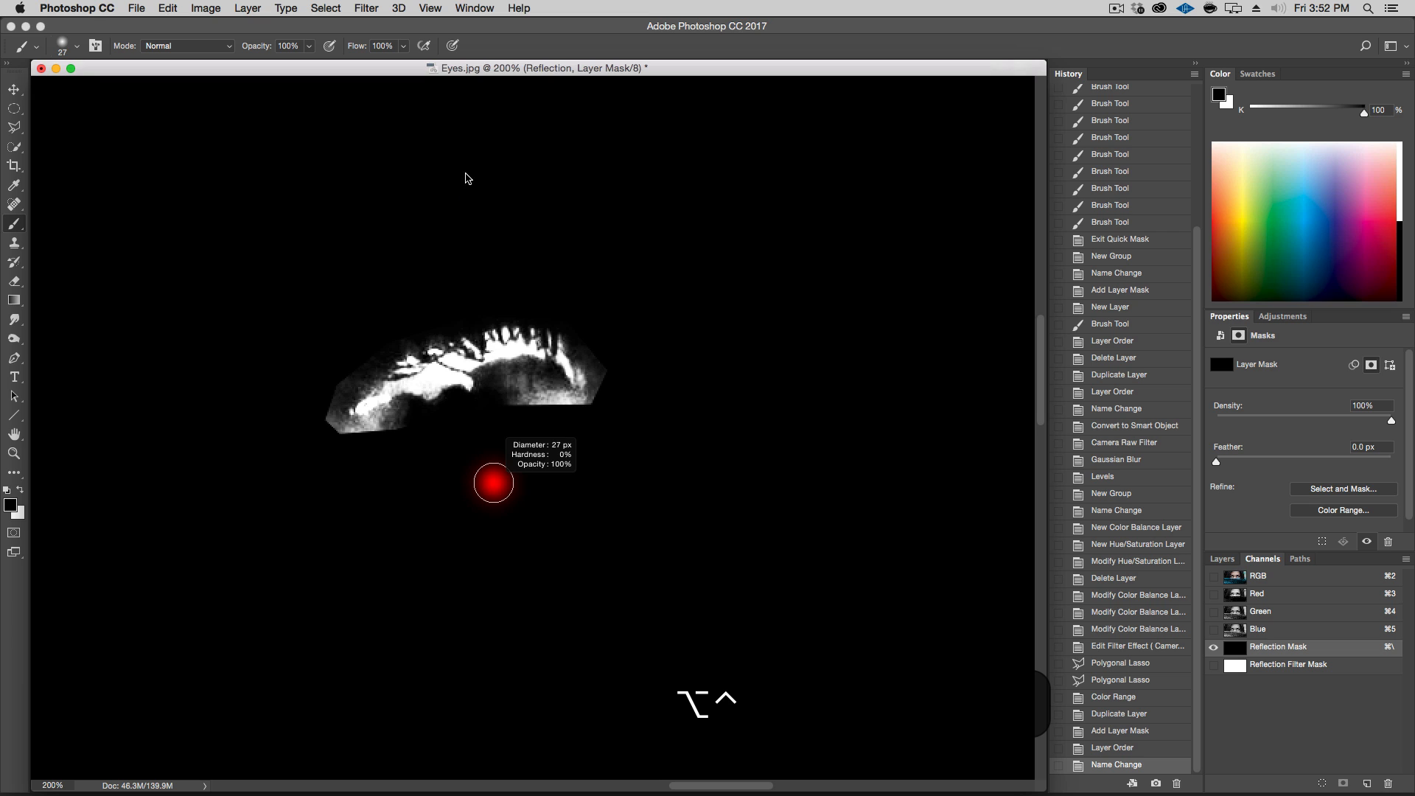
pyautogui.moveTo(455, 132); pyautogui.dragTo(468, 196)
pyautogui.moveTo(525, 529)
pyautogui.mouseDown()
pyautogui.moveTo(480, 452)
pyautogui.moveTo(516, 474)
pyautogui.moveTo(489, 472)
pyautogui.moveTo(502, 283)
pyautogui.moveTo(509, 375)
pyautogui.mouseUp()
pyautogui.moveTo(391, 338)
pyautogui.mouseDown()
pyautogui.moveTo(414, 320)
pyautogui.moveTo(329, 381)
pyautogui.moveTo(320, 456)
pyautogui.moveTo(325, 429)
pyautogui.moveTo(356, 451)
pyautogui.moveTo(381, 445)
pyautogui.moveTo(343, 444)
pyautogui.moveTo(525, 407)
pyautogui.moveTo(608, 417)
pyautogui.moveTo(623, 364)
pyautogui.moveTo(597, 415)
pyautogui.moveTo(610, 356)
pyautogui.moveTo(576, 282)
pyautogui.mouseUp()
pyautogui.press('space')
pyautogui.moveTo(474, 221); pyautogui.dragTo(553, 275)
pyautogui.moveTo(468, 219); pyautogui.dragTo(580, 329)
pyautogui.moveTo(387, 240); pyautogui.dragTo(702, 261)
pyautogui.hscroll(-10, 862, 325)
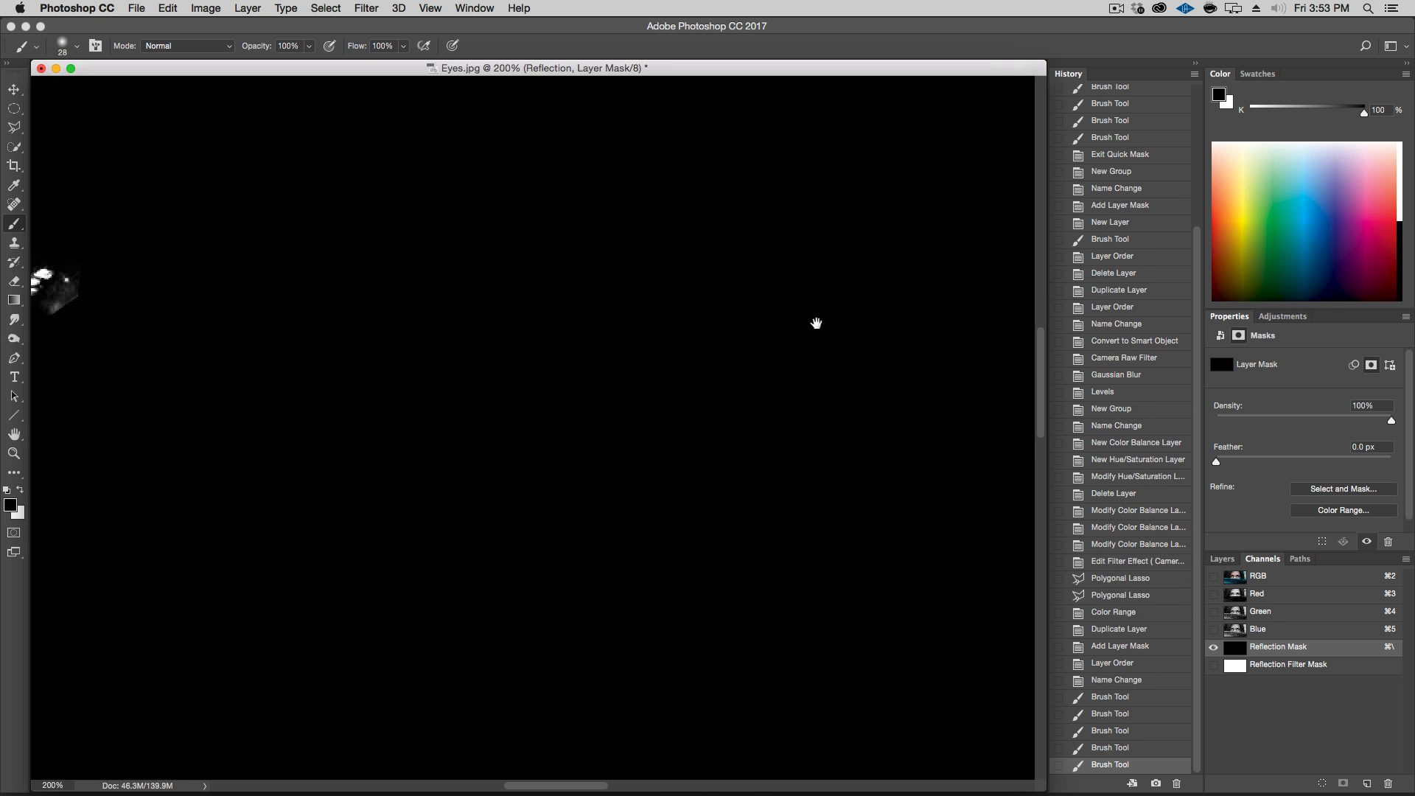
pyautogui.moveTo(590, 408); pyautogui.dragTo(494, 341)
pyautogui.moveTo(695, 291)
pyautogui.mouseDown()
pyautogui.moveTo(694, 328)
pyautogui.moveTo(658, 352)
pyautogui.moveTo(692, 361)
pyautogui.mouseUp()
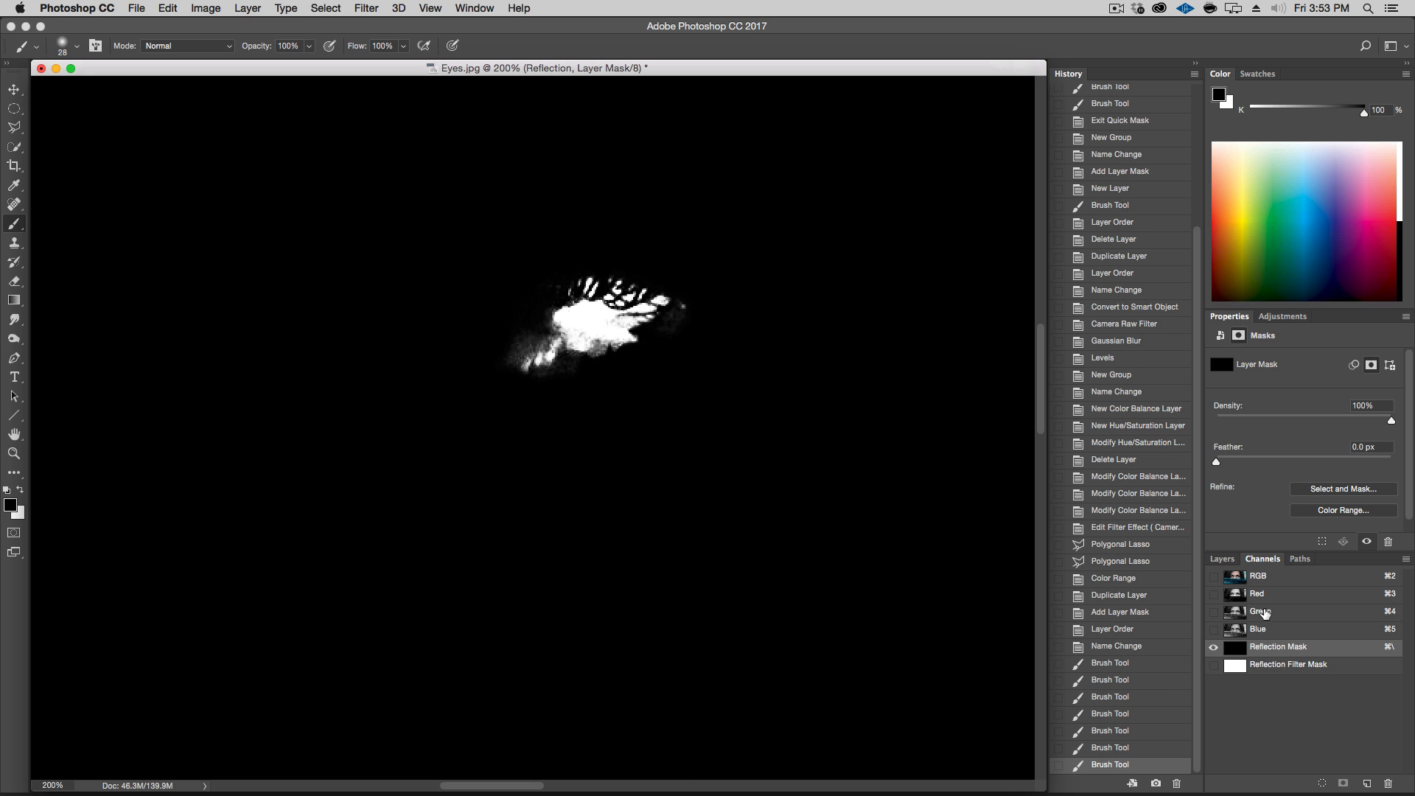
# Return to the normal composite view, hiding the mask channel
pyautogui.click(1235, 577)
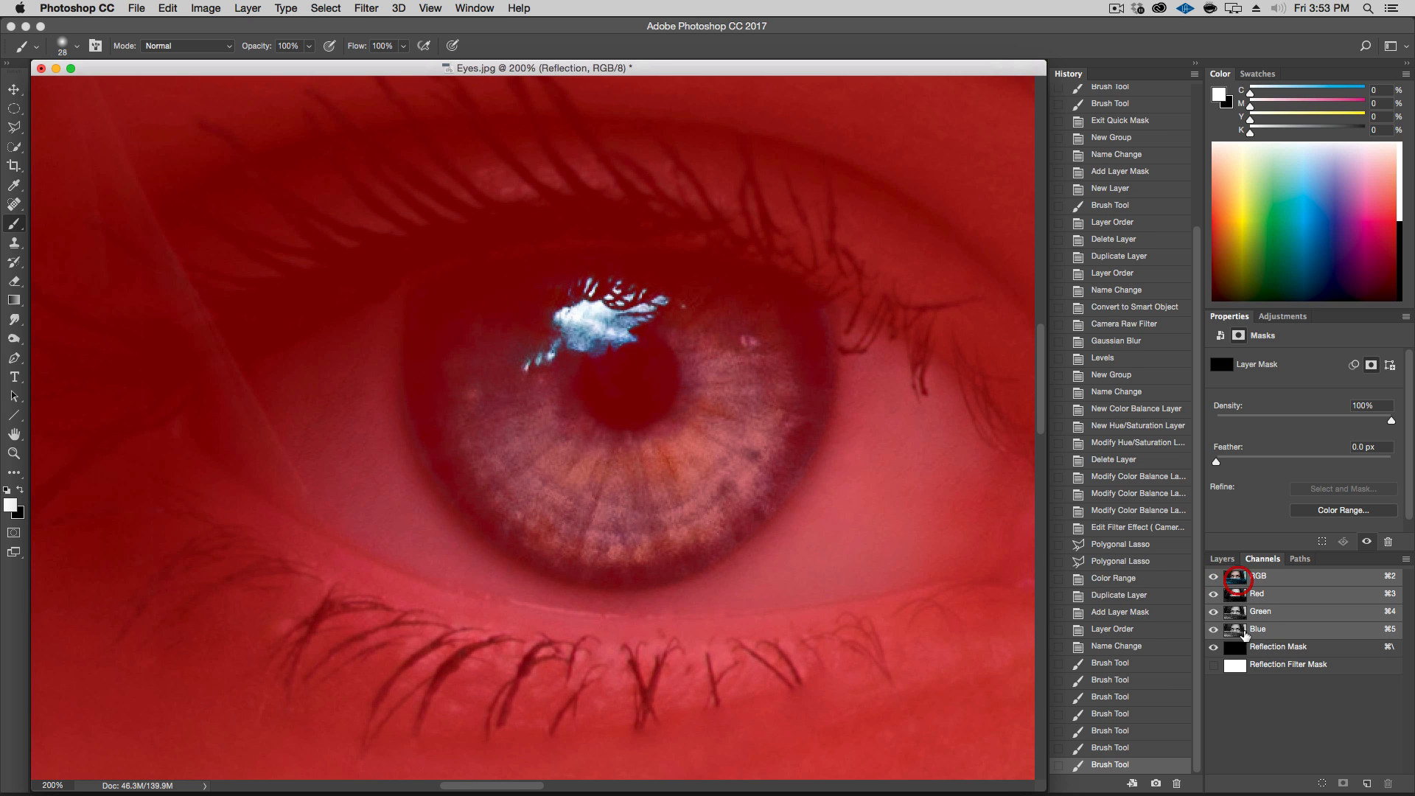
pyautogui.click(1215, 648)
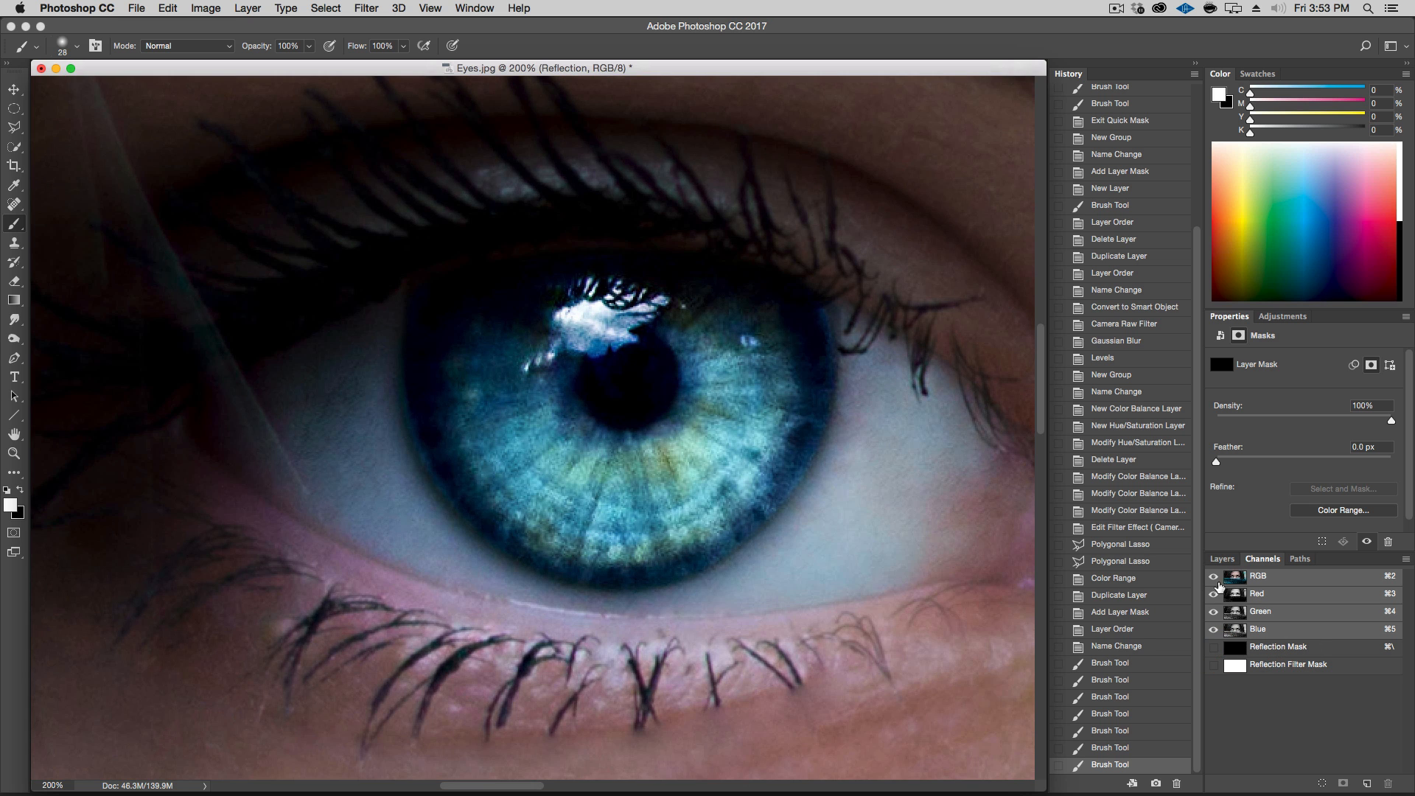
pyautogui.click(1223, 562)
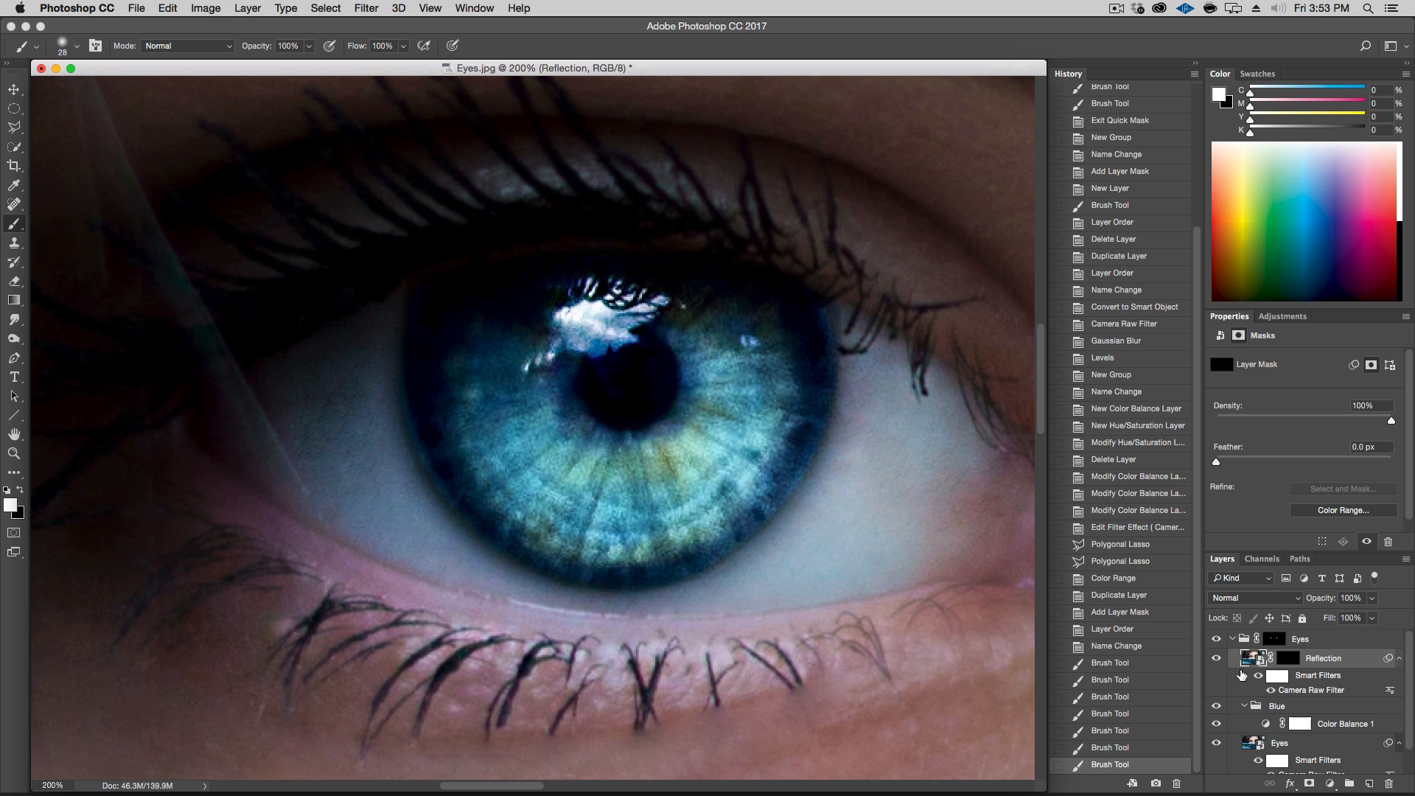
# Compare both eyes with the Reflection layer switched off and on
pyautogui.press('alt+super+minus')
pyautogui.press('alt+super+minus')
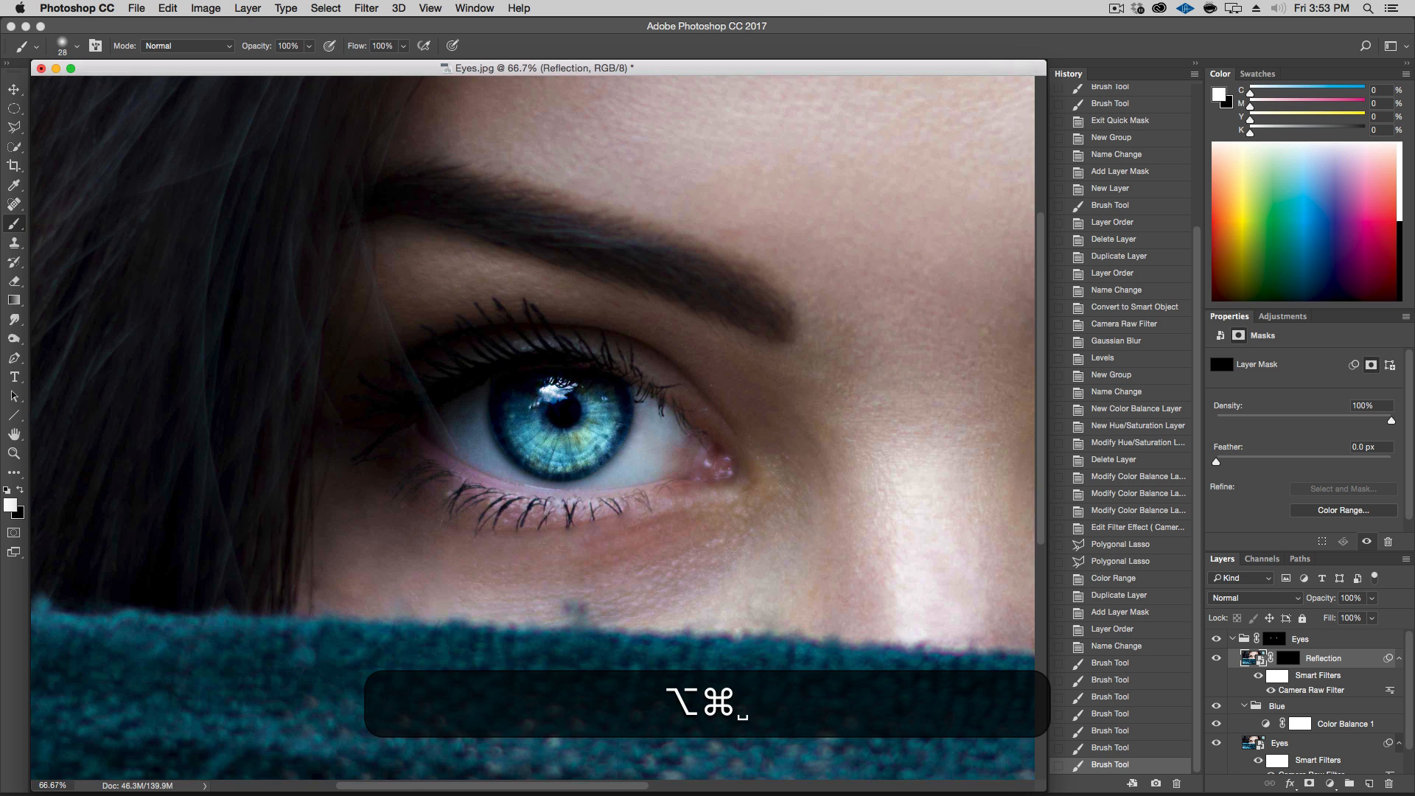
pyautogui.moveTo(656, 566); pyautogui.dragTo(543, 509)
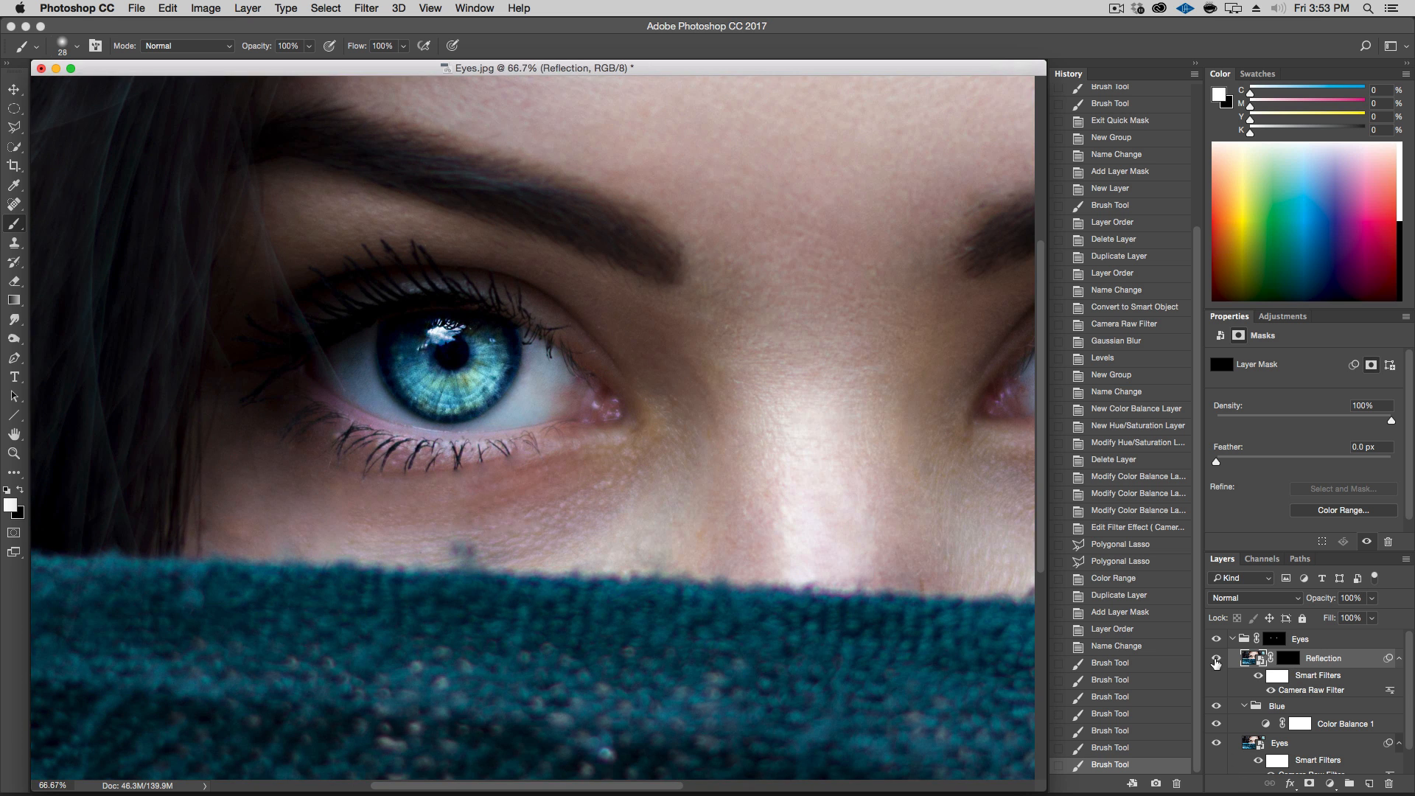
pyautogui.press('space')
pyautogui.moveTo(846, 537); pyautogui.dragTo(634, 529)
pyautogui.click(1217, 659)
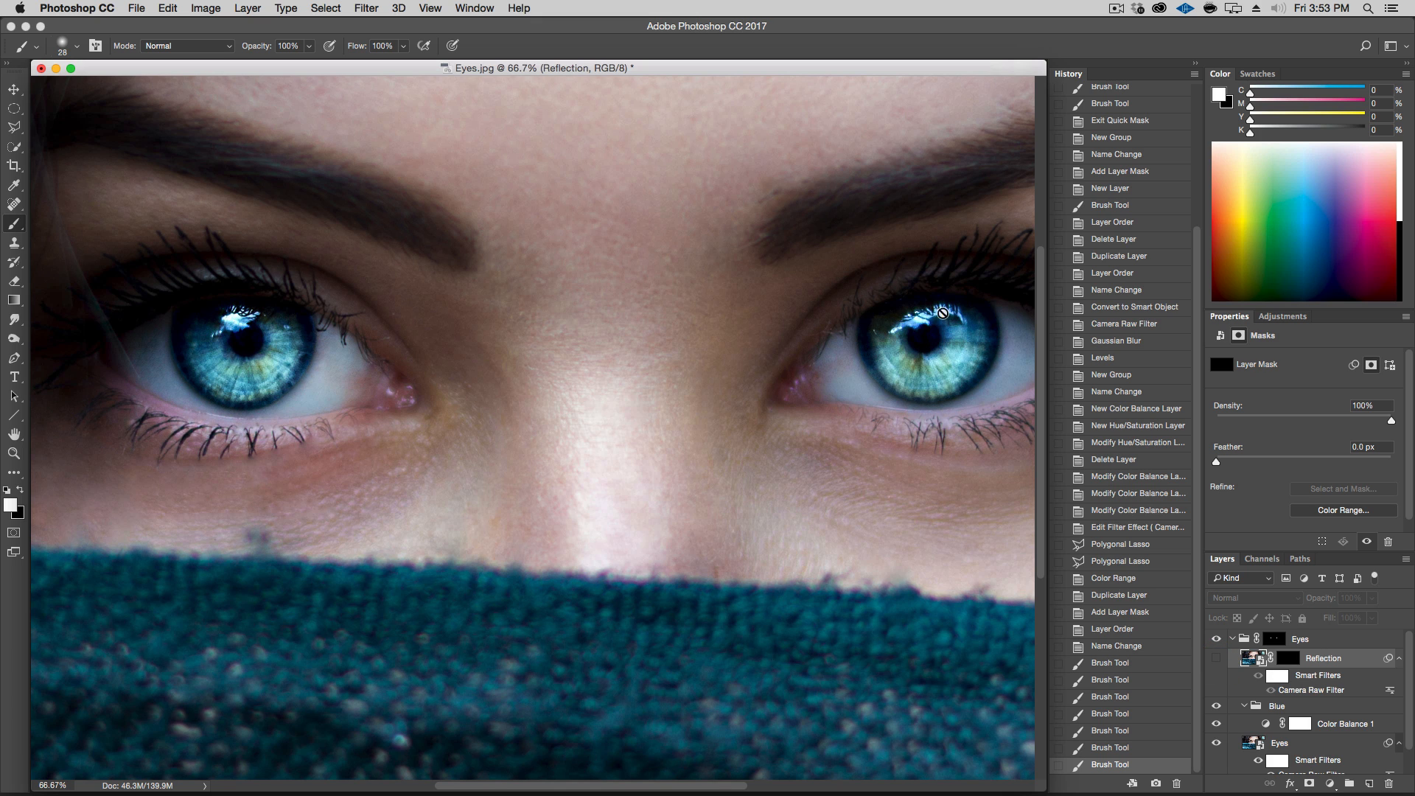
pyautogui.click(1217, 659)
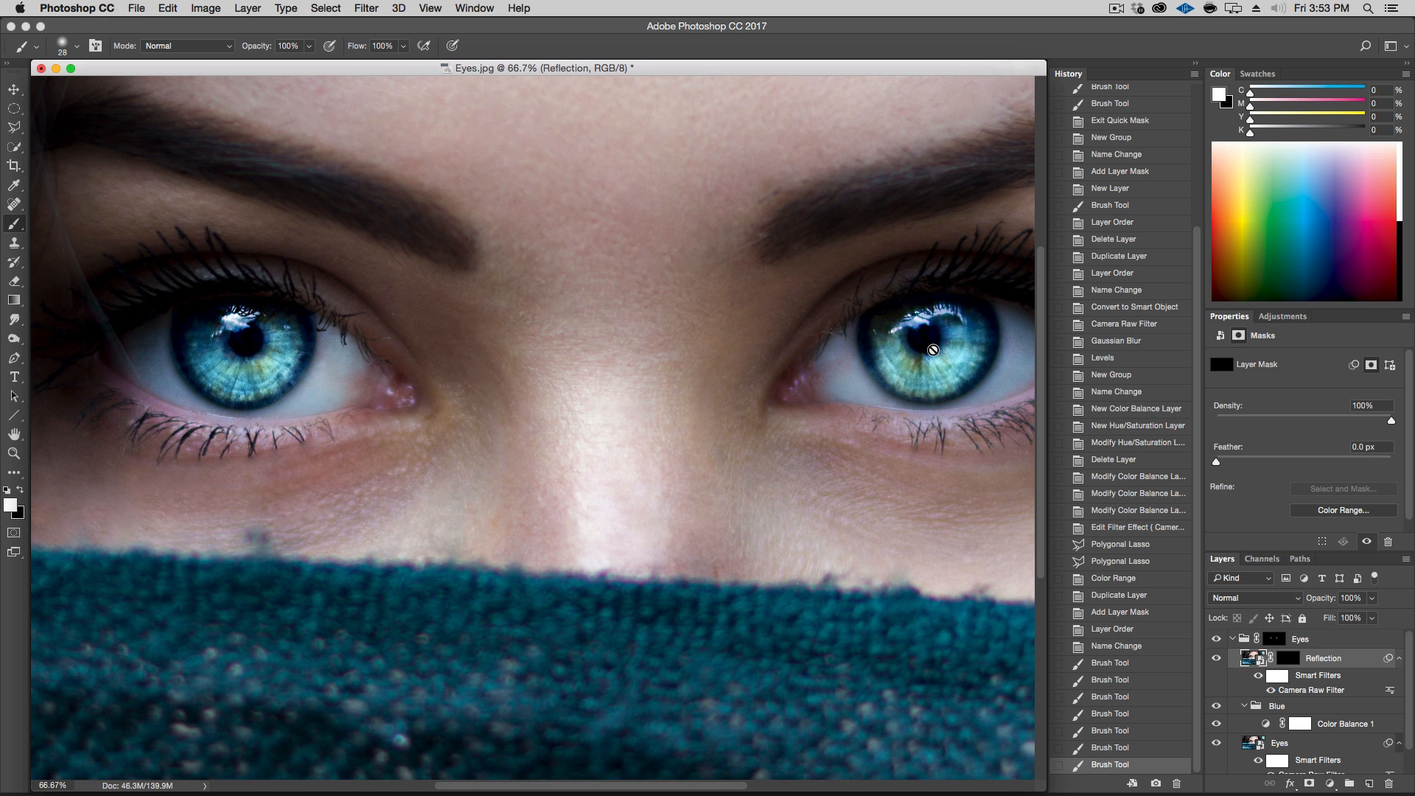
pyautogui.press('alt+super+minus')
pyautogui.press('alt+super+minus')
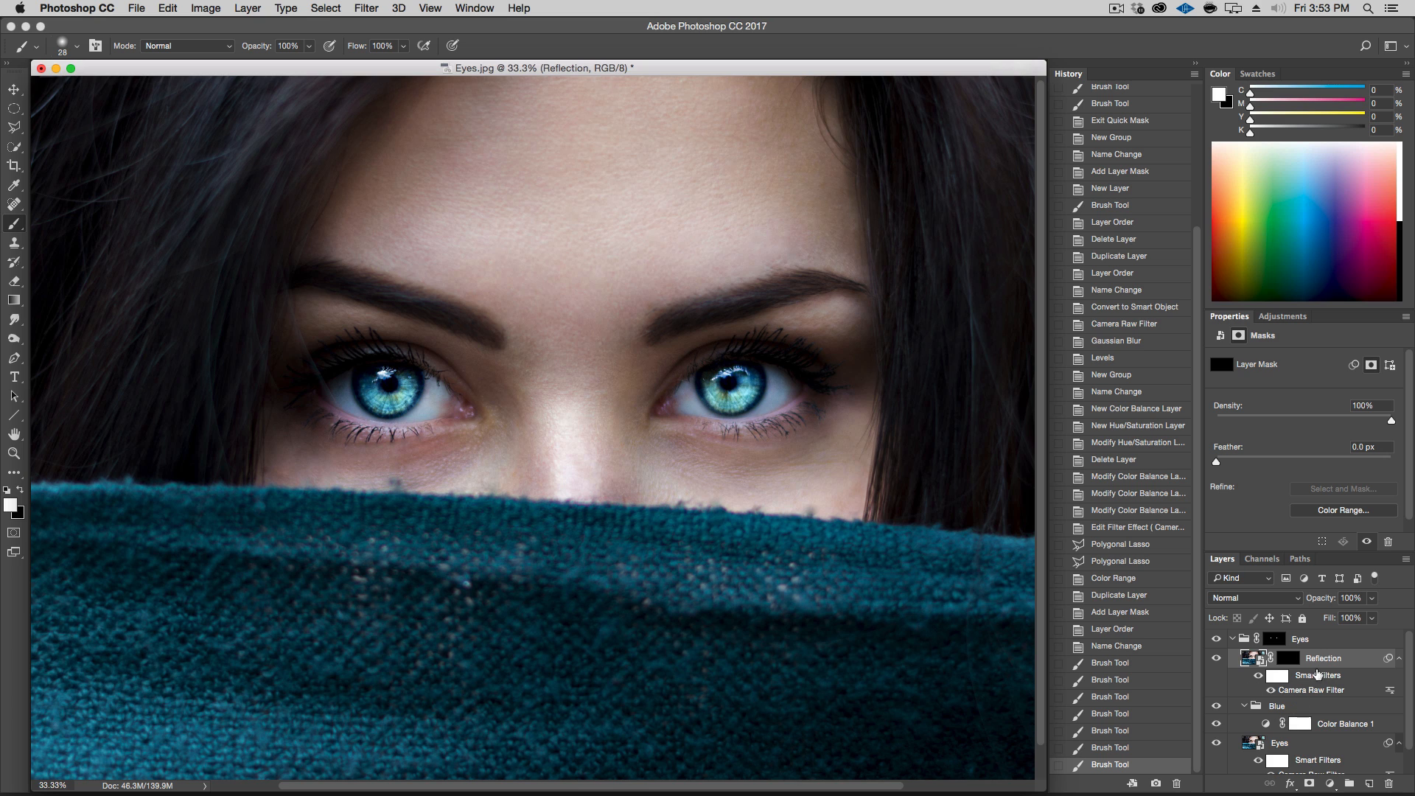
# Create a new group above the Blue group inside Eyes and name it Brown
pyautogui.click(1398, 658)
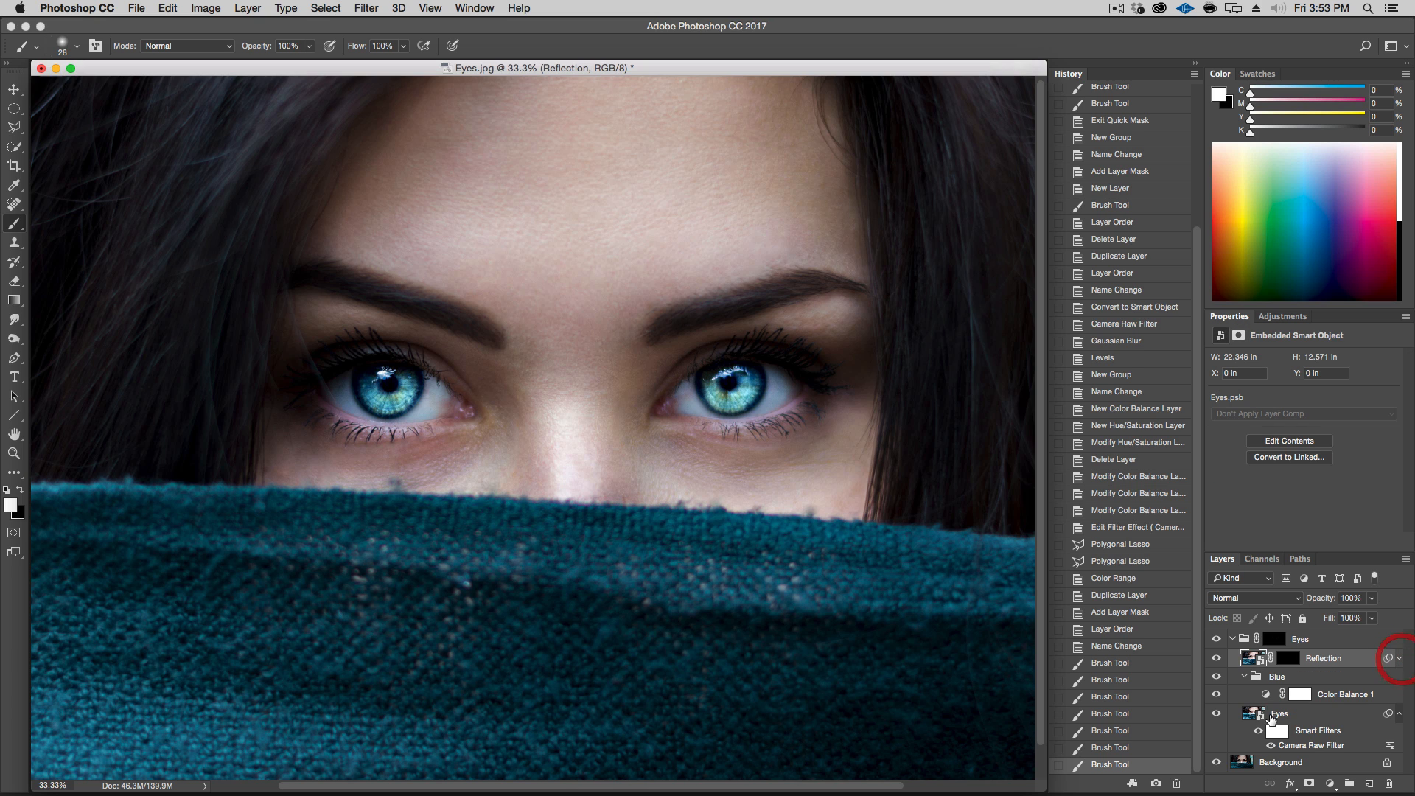
pyautogui.click(1243, 677)
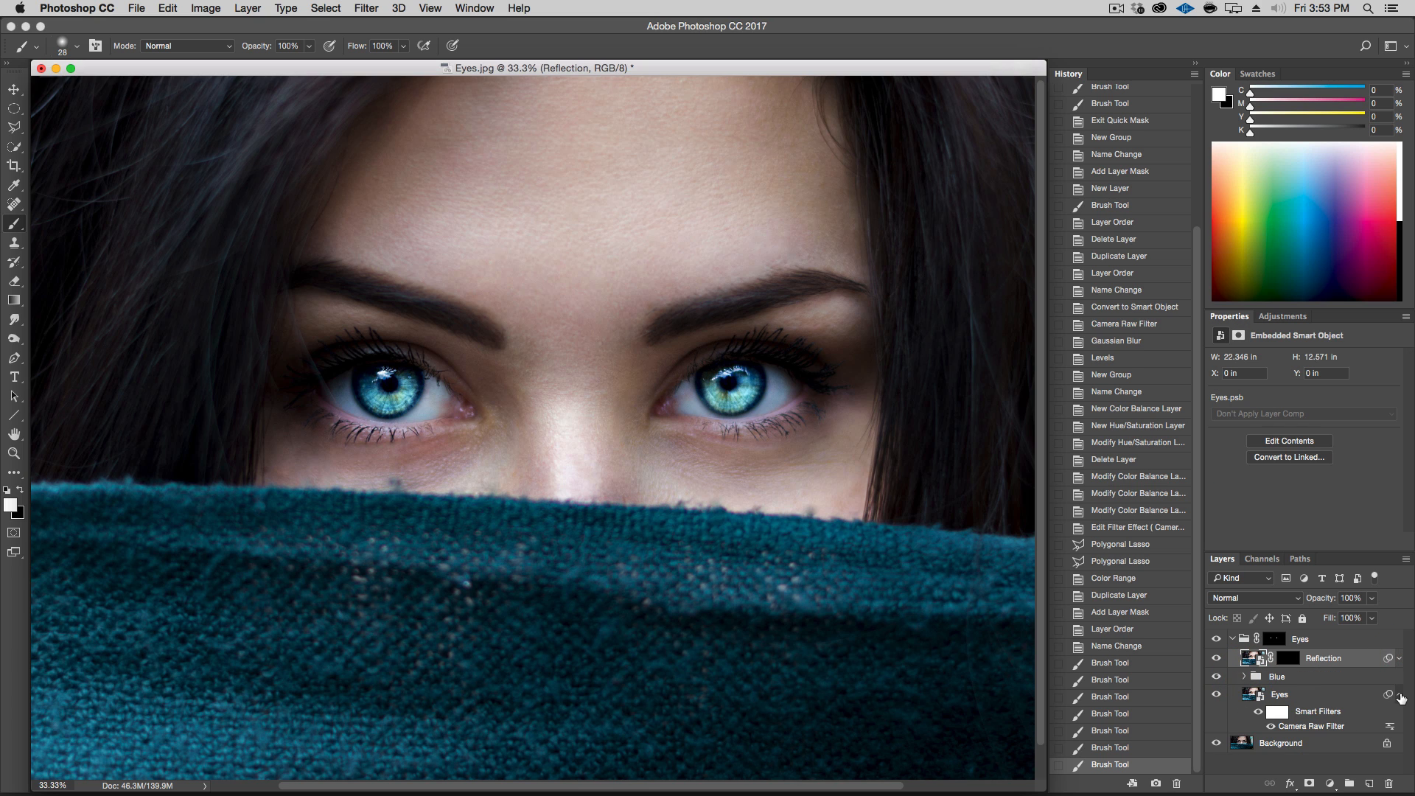
pyautogui.click(1400, 694)
pyautogui.click(1289, 677)
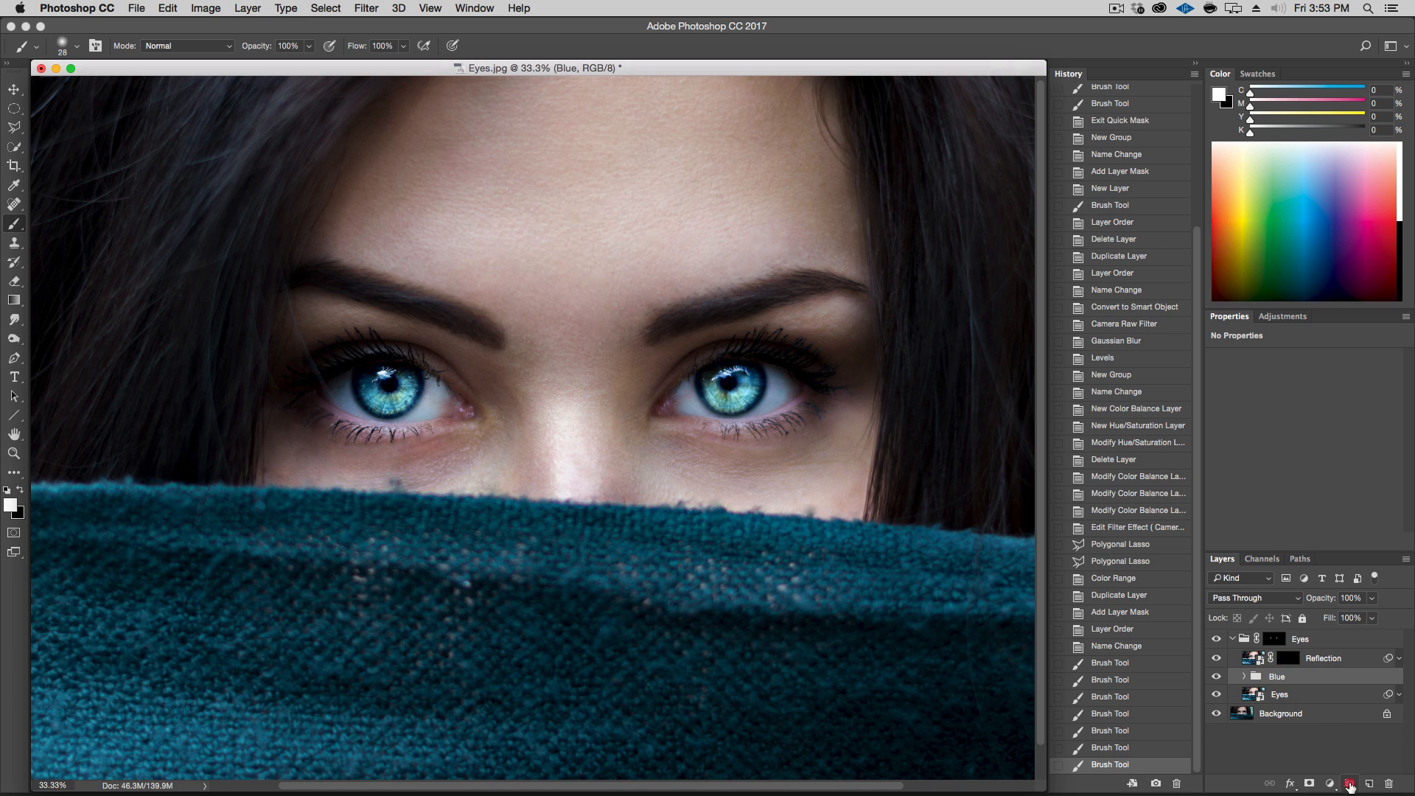
pyautogui.keyDown('shift'); pyautogui.click(1349, 783); pyautogui.keyUp('shift')
pyautogui.doubleClick(1284, 677)
pyautogui.write('Brown')
pyautogui.press('Return')
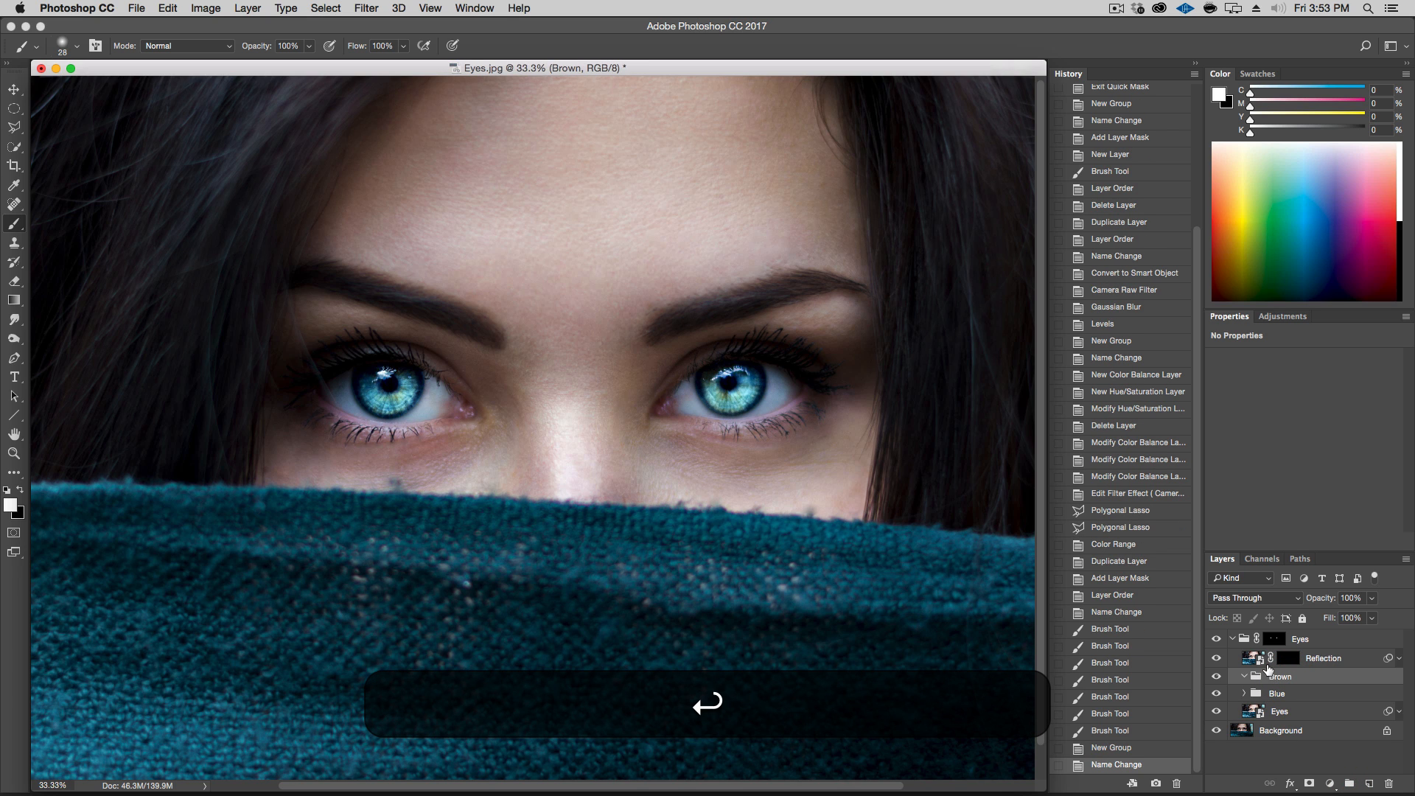
# Add a Color Balance adjustment layer inside the Brown group and hide the Blue group
pyautogui.click(1331, 784)
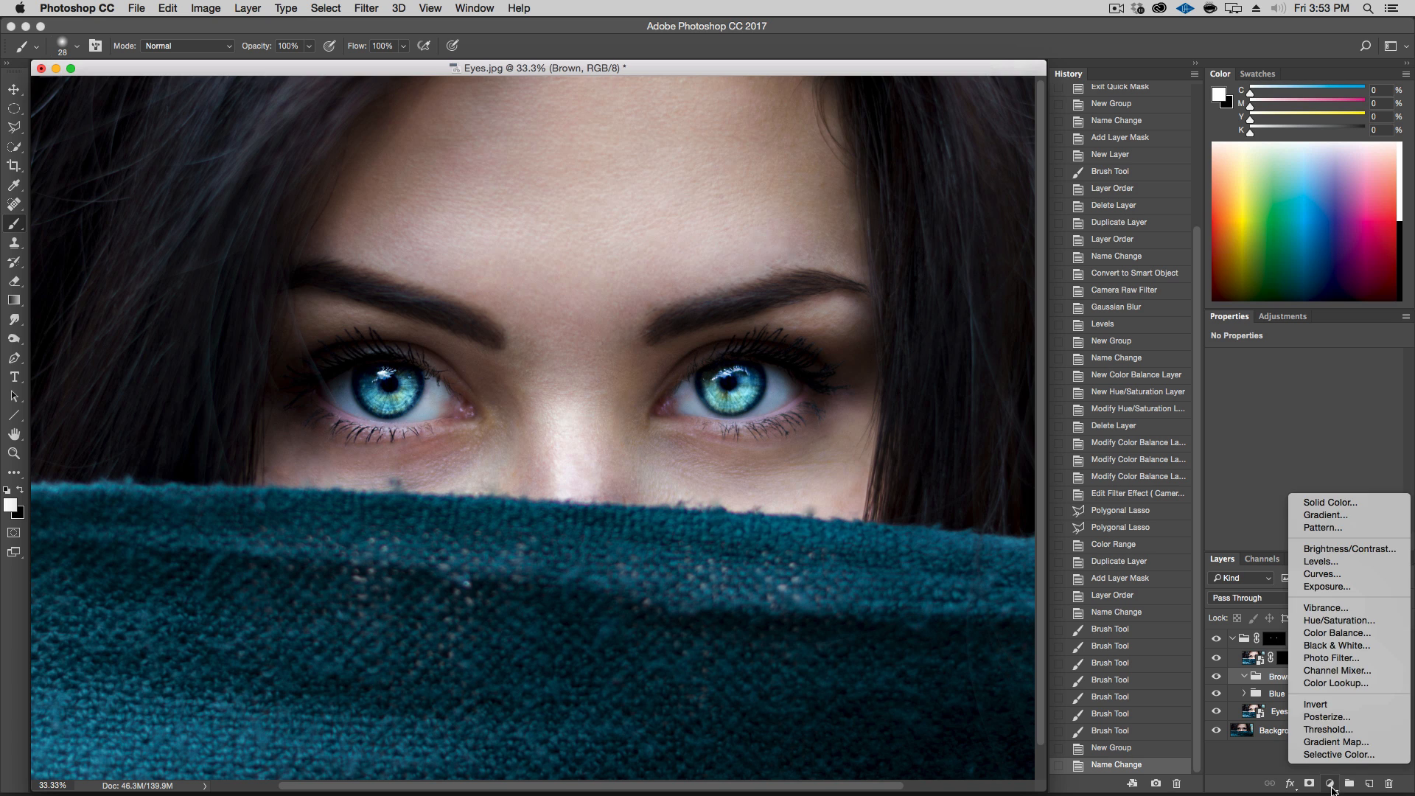
pyautogui.click(1336, 633)
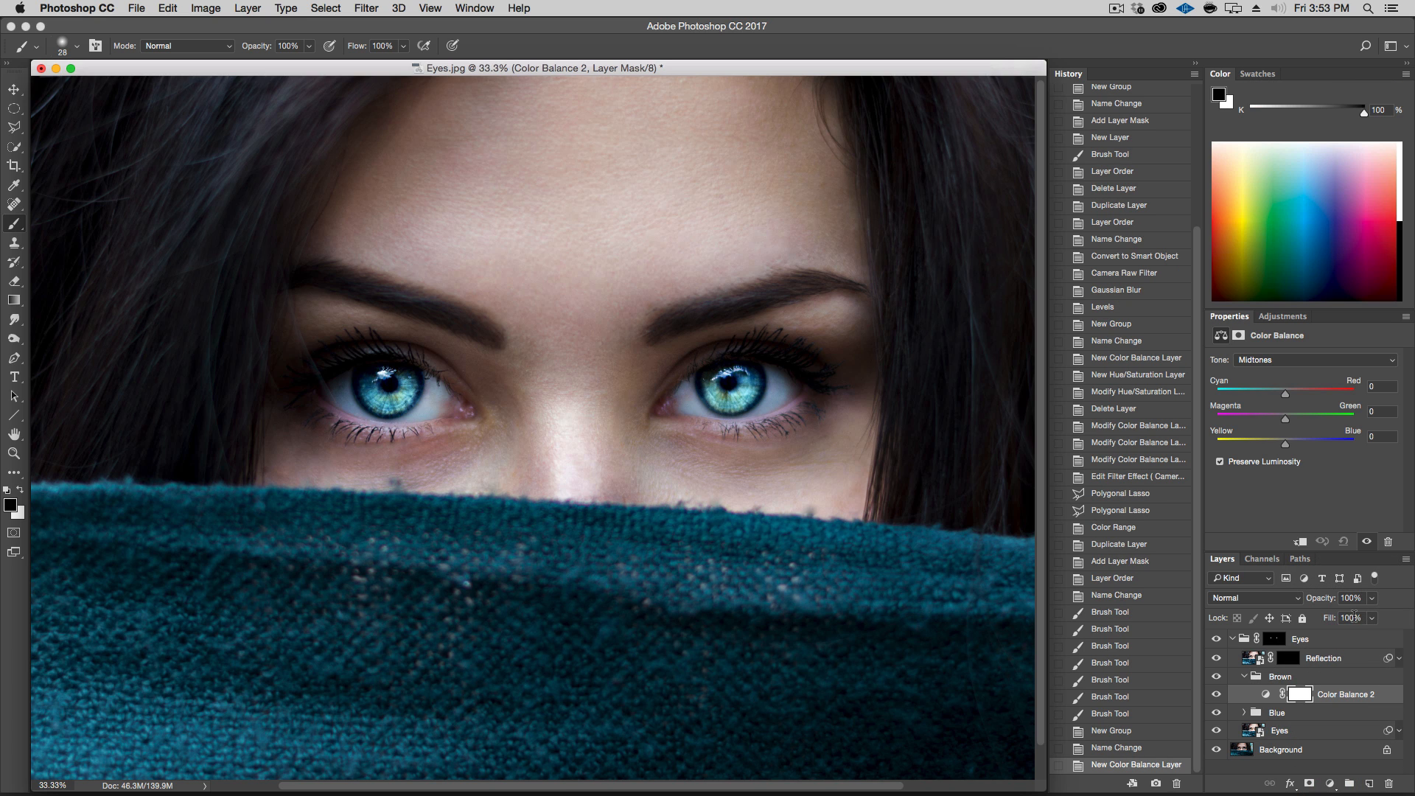
pyautogui.click(1217, 713)
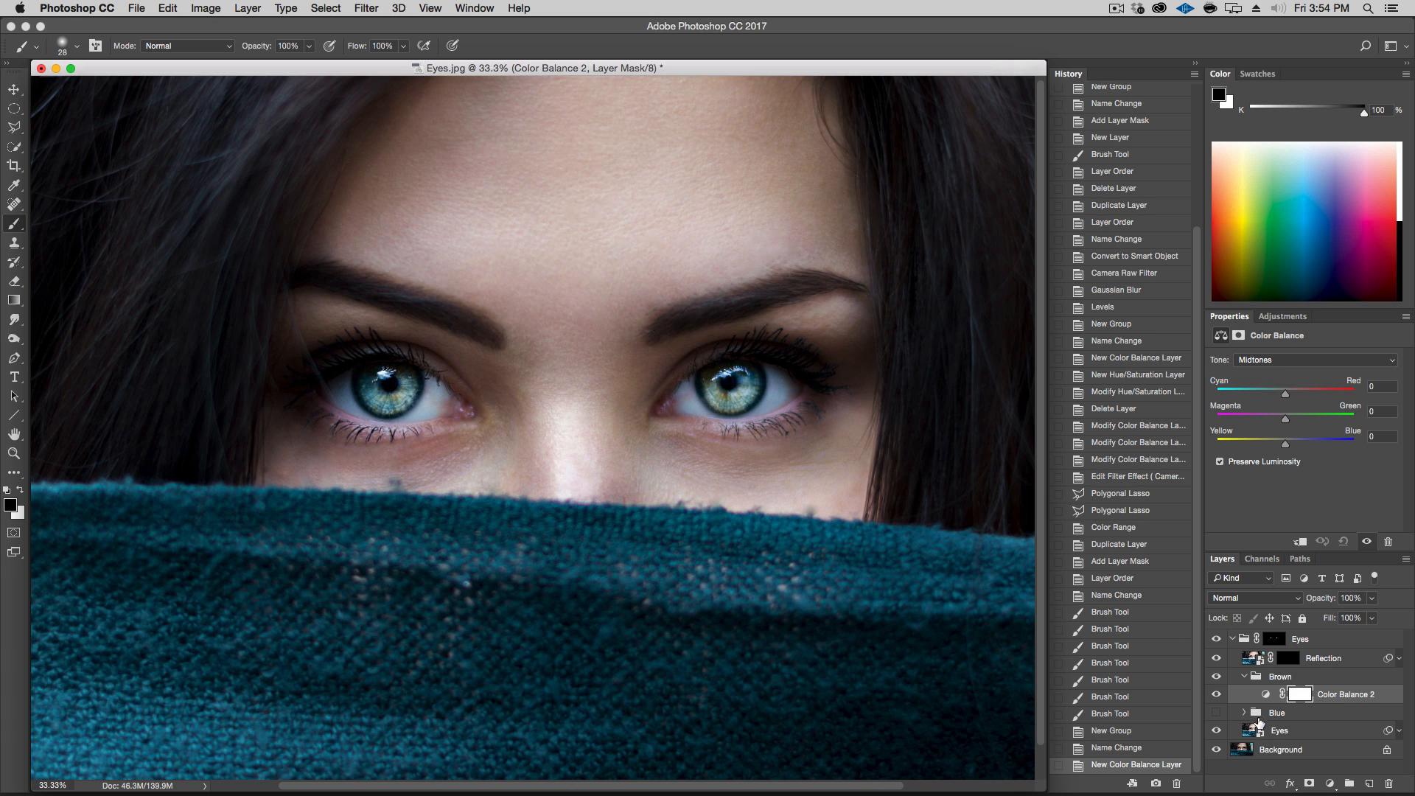
pyautogui.click(1216, 694)
# Add a Hue/Saturation adjustment layer in the Brown group and set its Hue to -153
pyautogui.click(1330, 785)
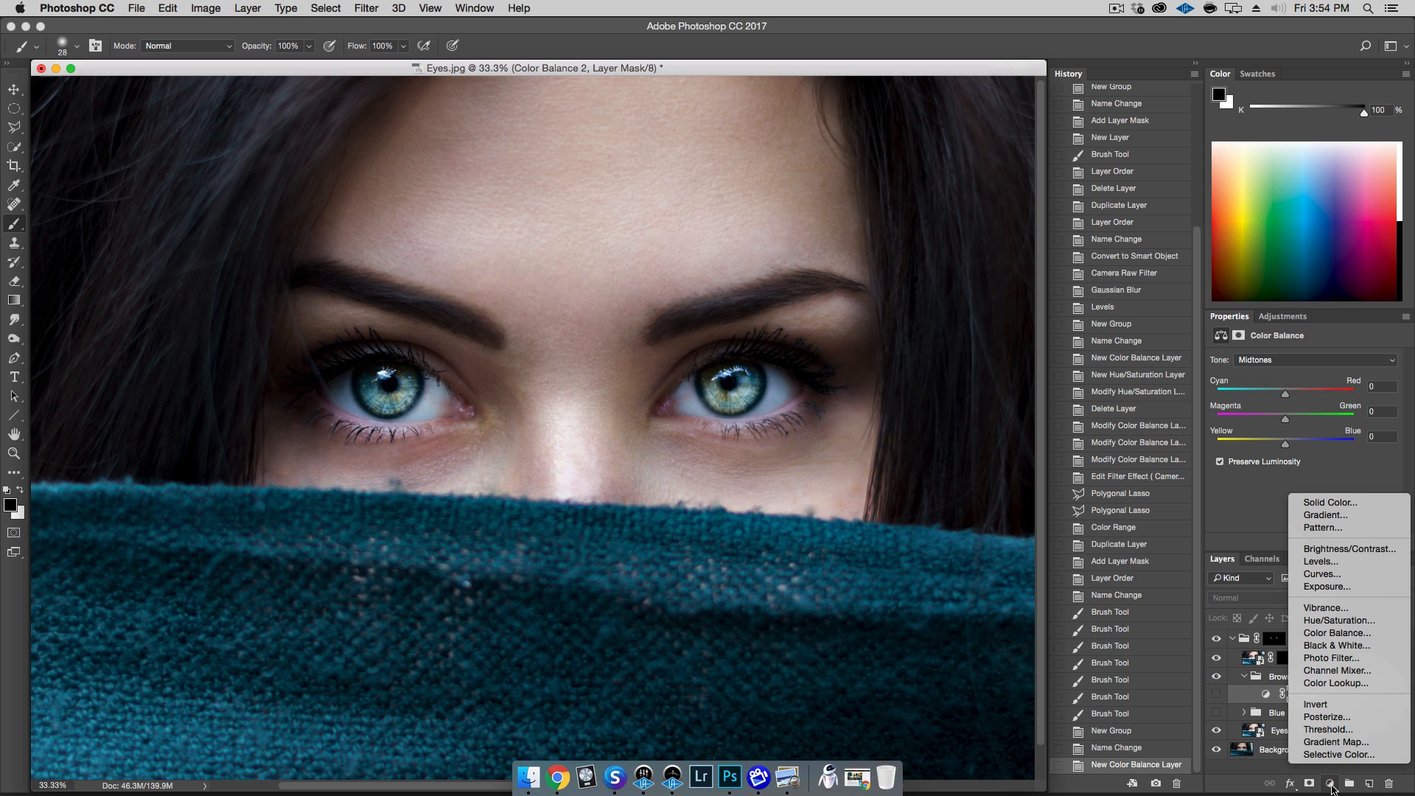
pyautogui.click(1339, 621)
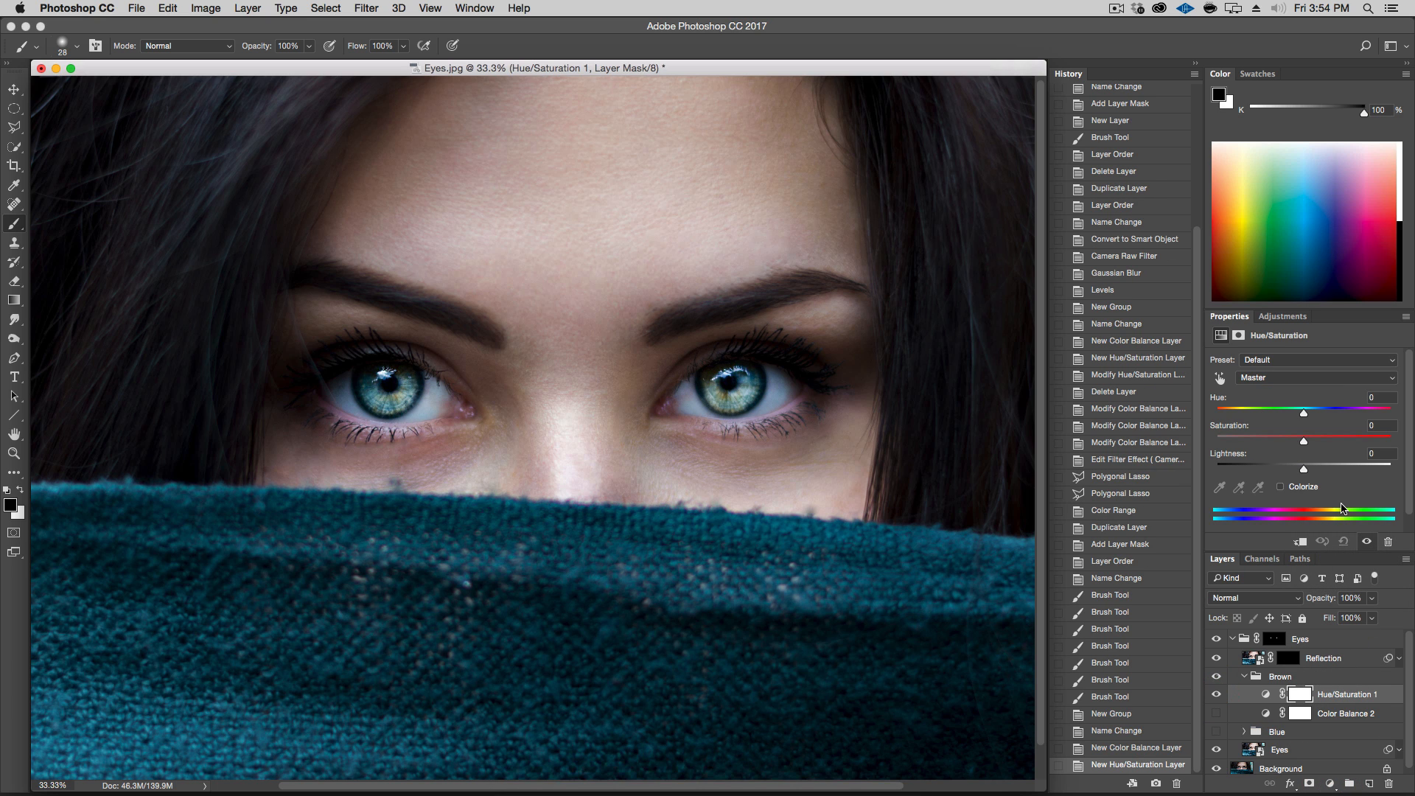
pyautogui.moveTo(1301, 413); pyautogui.dragTo(1226, 418)
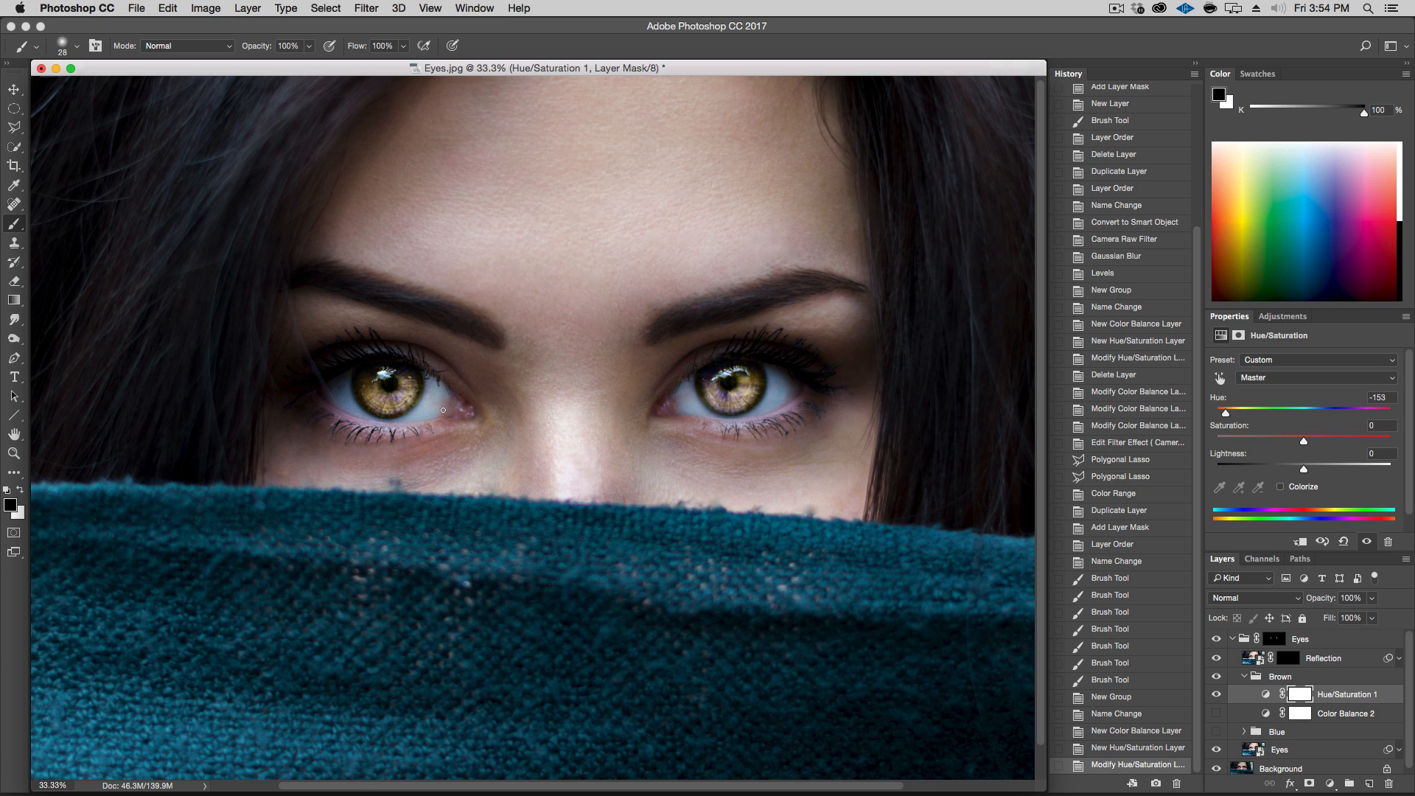
# Compare the irises with the Hue/Saturation layer switched off and on
pyautogui.click(1218, 696)
pyautogui.click(1219, 697)
pyautogui.click(1219, 697)
pyautogui.click(1219, 696)
pyautogui.click(1216, 714)
# Move the Color Balance layer above the Hue/Saturation layer
pyautogui.moveTo(1307, 721); pyautogui.dragTo(1303, 679)
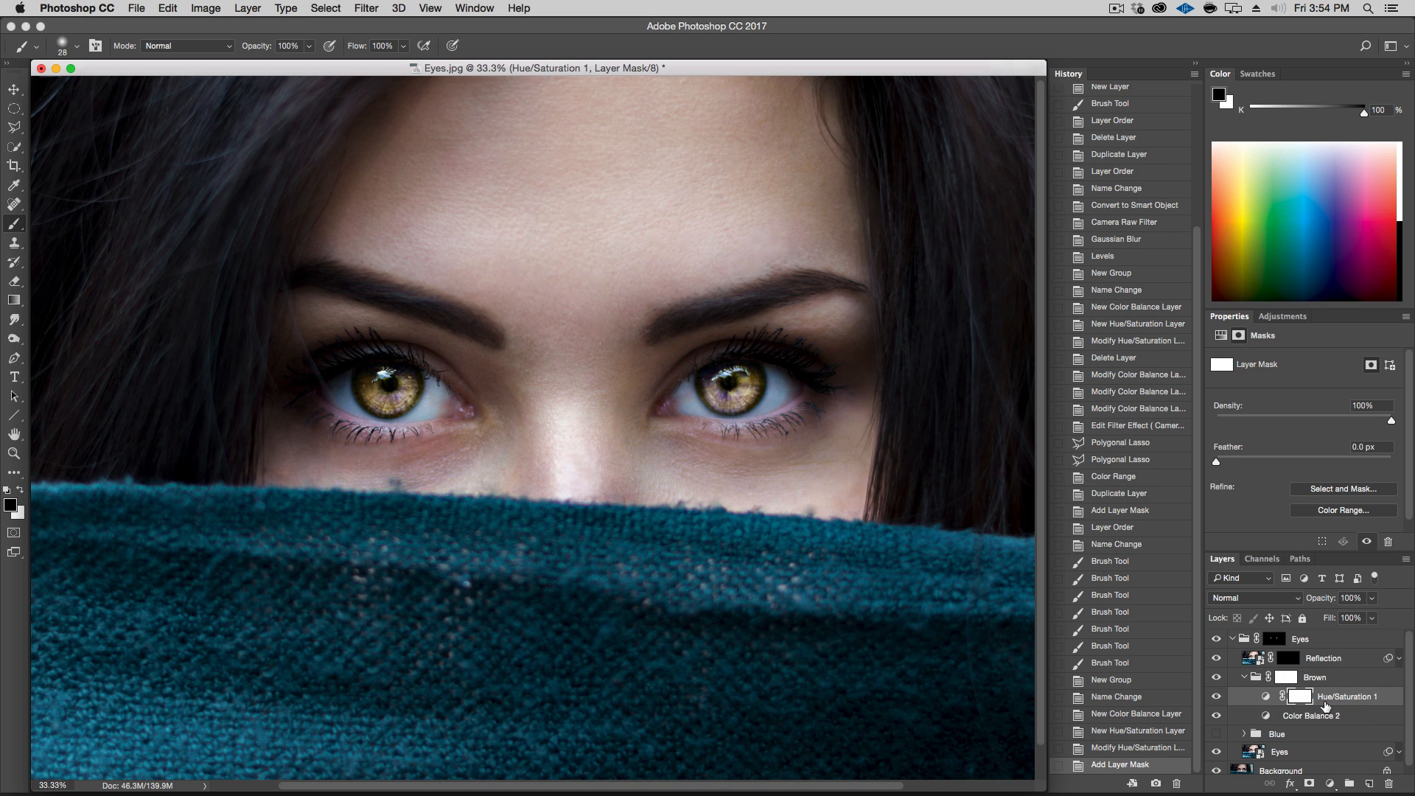
pyautogui.press('super+z')
pyautogui.moveTo(1267, 714); pyautogui.dragTo(1274, 692)
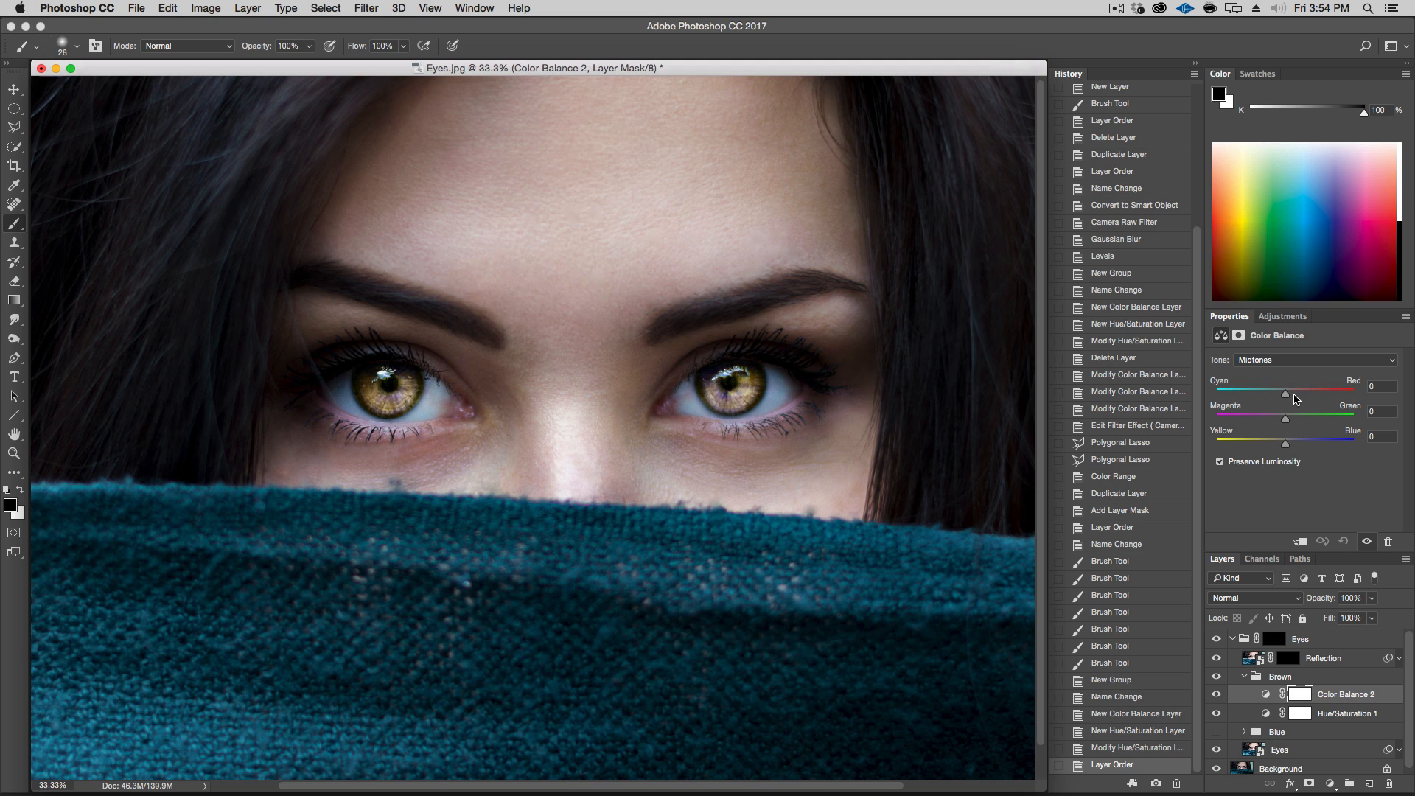
# Set the Color Balance midtones to Cyan/Red +10, Magenta/Green 0 and Yellow/Blue -13
pyautogui.moveTo(1286, 394)
pyautogui.mouseDown()
pyautogui.moveTo(1324, 398)
pyautogui.moveTo(1250, 398)
pyautogui.moveTo(1324, 402)
pyautogui.moveTo(1263, 406)
pyautogui.moveTo(1321, 405)
pyautogui.moveTo(1305, 403)
pyautogui.mouseUp()
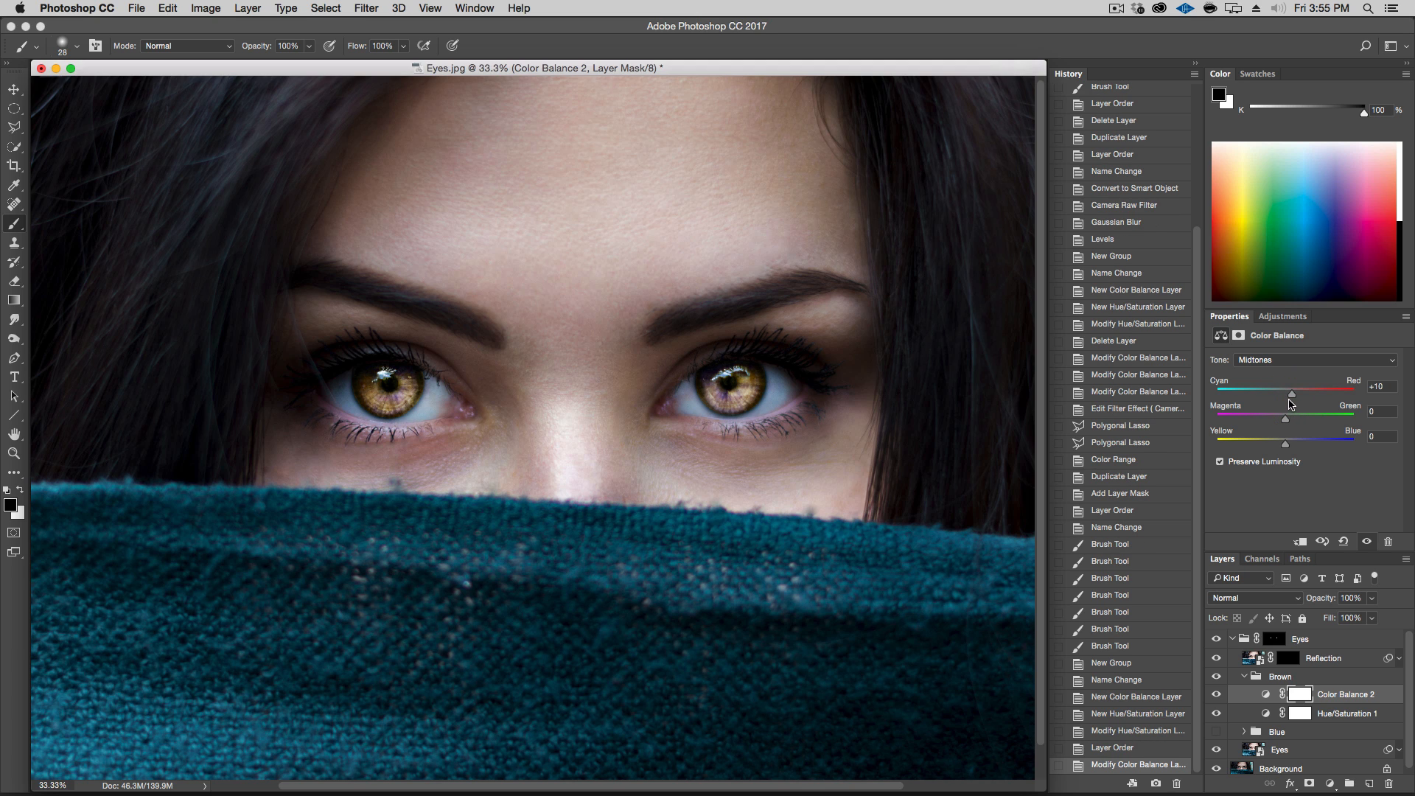
pyautogui.moveTo(1287, 420)
pyautogui.mouseDown()
pyautogui.moveTo(1320, 425)
pyautogui.moveTo(1280, 432)
pyautogui.mouseUp()
pyautogui.click(1376, 411)
pyautogui.write('0')
pyautogui.moveTo(1287, 445)
pyautogui.mouseDown()
pyautogui.moveTo(1309, 445)
pyautogui.moveTo(1274, 445)
pyautogui.mouseUp()
pyautogui.click(1278, 445)
# Compare the irises with the Color Balance layer switched off and on
pyautogui.click(1217, 695)
pyautogui.click(1217, 696)
pyautogui.click(1217, 695)
pyautogui.click(1218, 695)
# Set the Color Balance shadows to Cyan/Red +13, Magenta/Green 0 and Yellow/Blue +6
pyautogui.click(1286, 361)
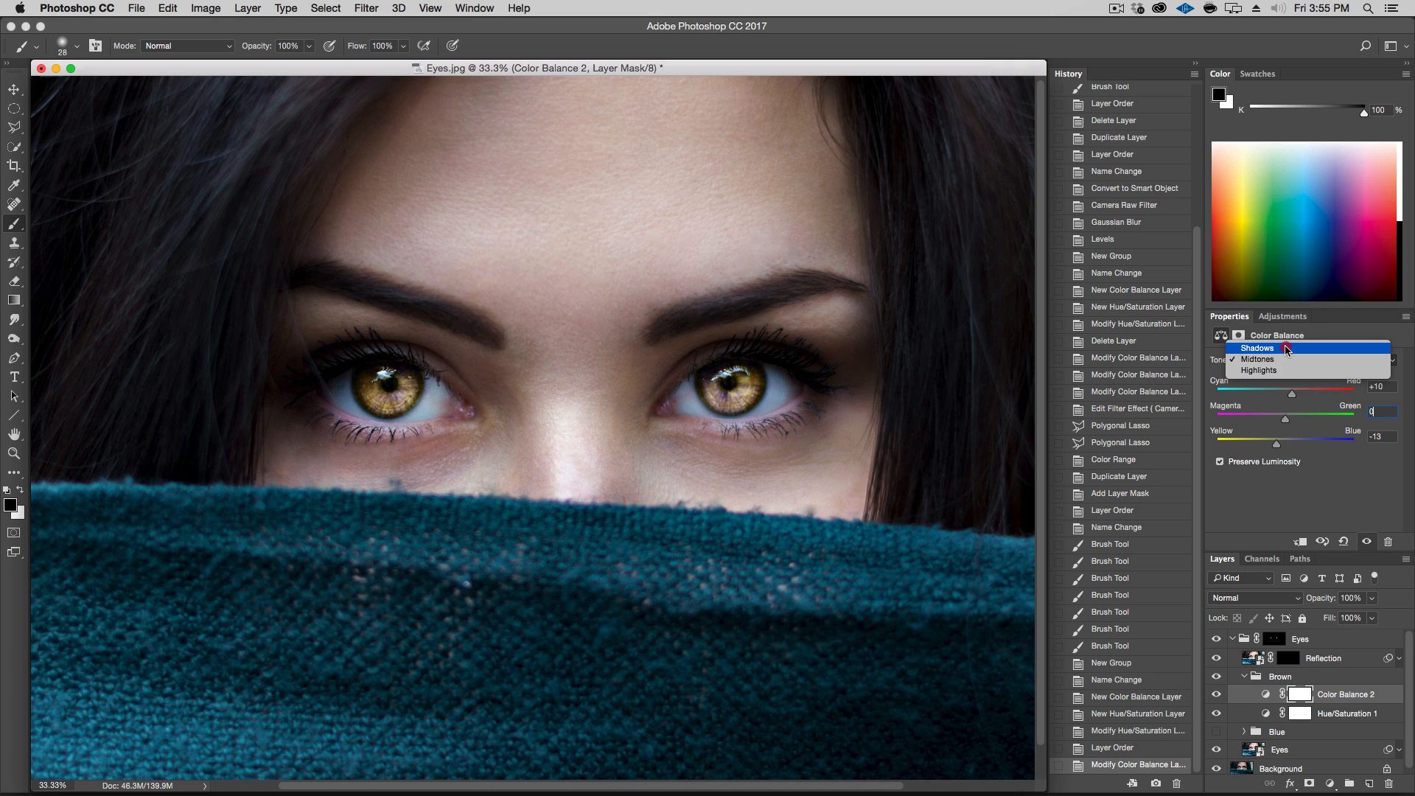
pyautogui.click(1287, 350)
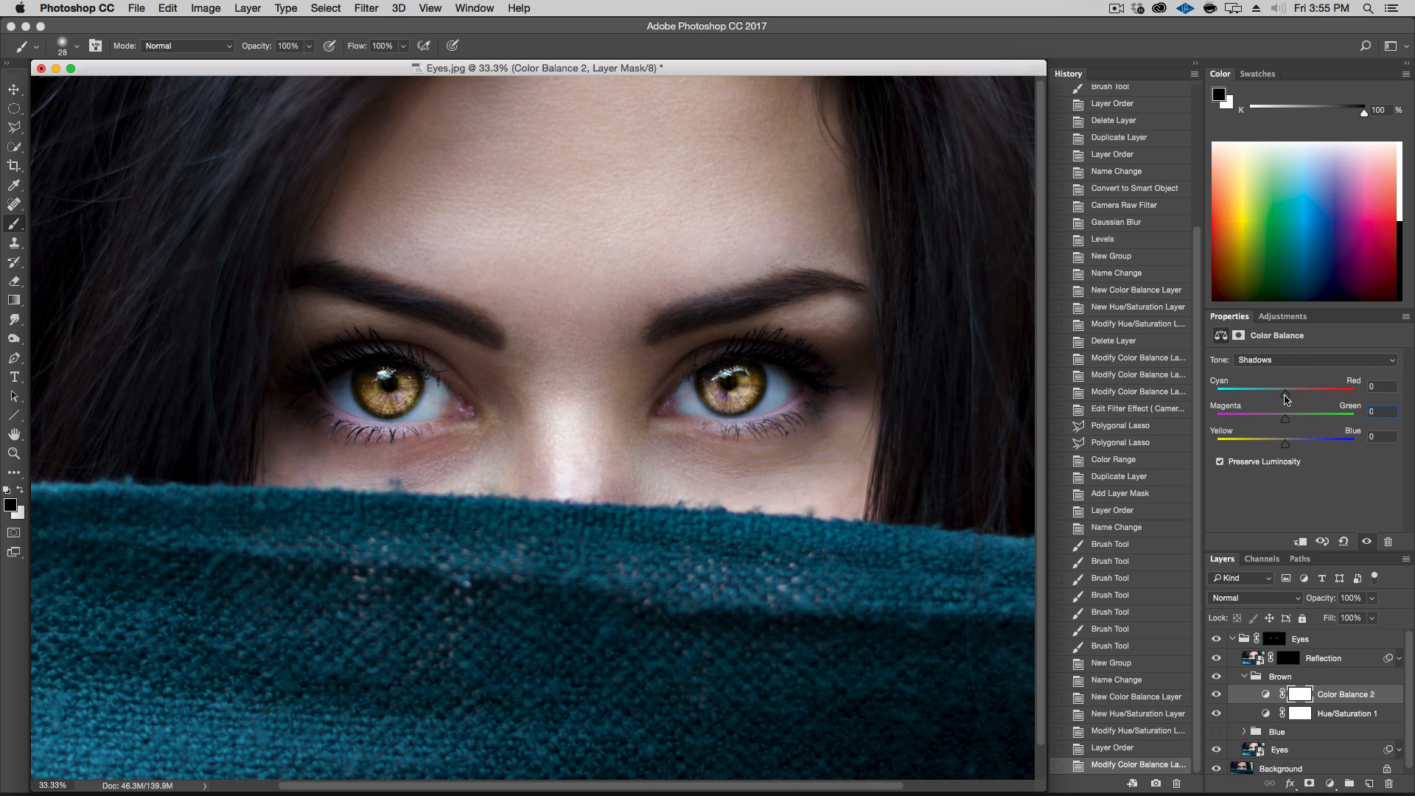
pyautogui.moveTo(1286, 393); pyautogui.dragTo(1296, 396)
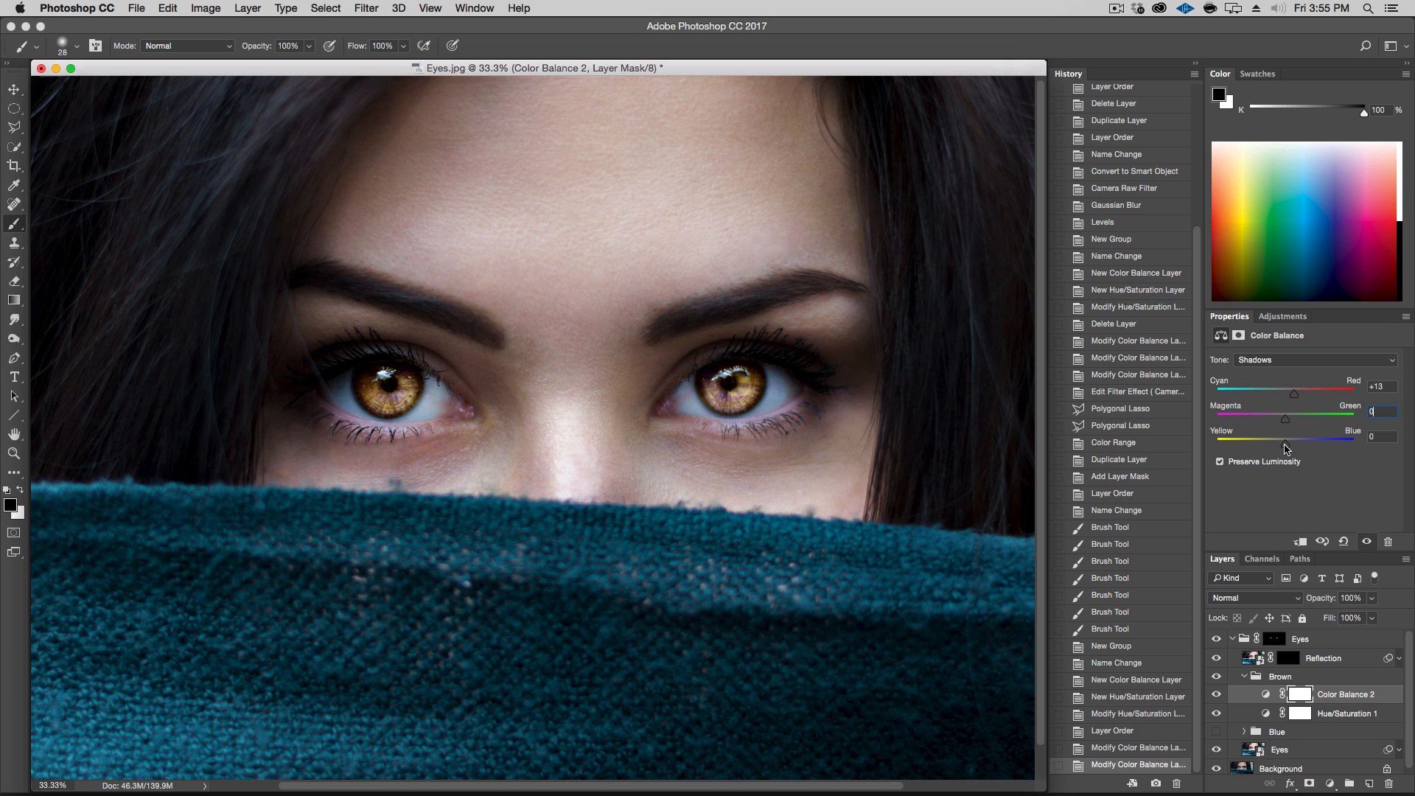
pyautogui.moveTo(1285, 421)
pyautogui.mouseDown()
pyautogui.moveTo(1272, 422)
pyautogui.moveTo(1318, 423)
pyautogui.moveTo(1271, 425)
pyautogui.moveTo(1307, 426)
pyautogui.mouseUp()
pyautogui.write('0')
pyautogui.moveTo(1285, 443)
pyautogui.mouseDown()
pyautogui.moveTo(1307, 444)
pyautogui.moveTo(1251, 448)
pyautogui.moveTo(1307, 451)
pyautogui.moveTo(1290, 453)
pyautogui.mouseUp()
# Set the Color Balance highlights to Cyan/Red 0, Magenta/Green +7 and Yellow/Blue -15
pyautogui.click(1271, 361)
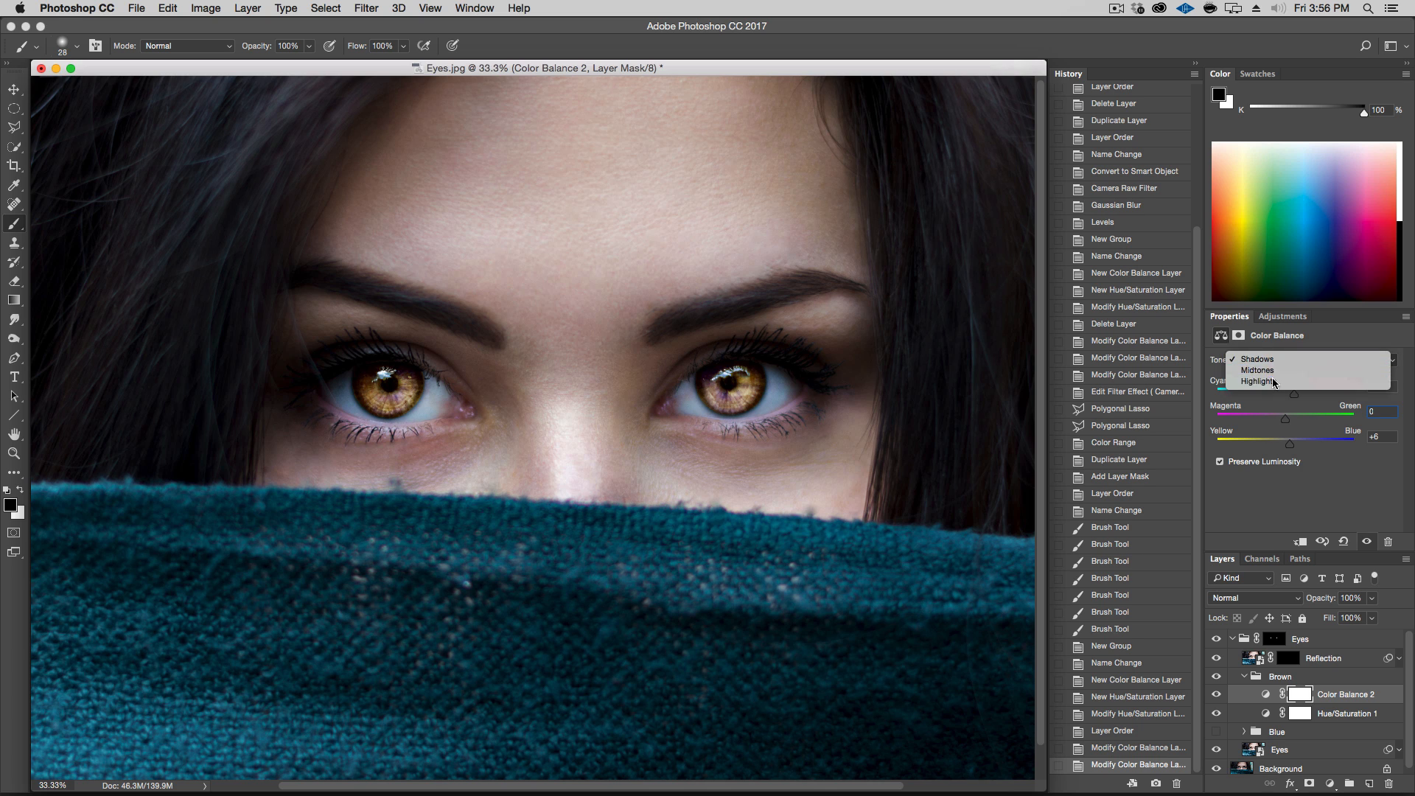
pyautogui.click(1269, 387)
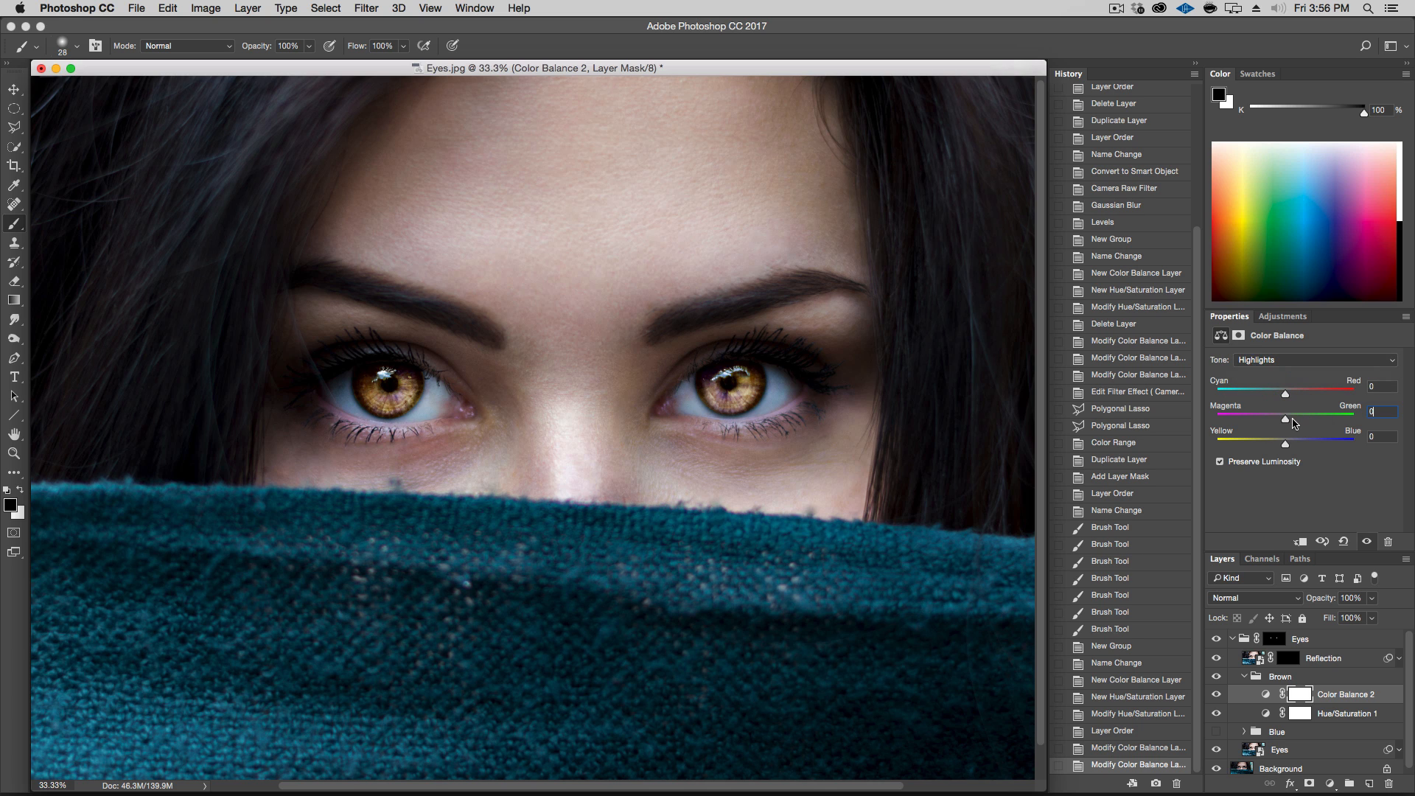
pyautogui.moveTo(1288, 402)
pyautogui.mouseDown()
pyautogui.moveTo(1319, 404)
pyautogui.moveTo(1264, 403)
pyautogui.moveTo(1321, 403)
pyautogui.moveTo(1287, 404)
pyautogui.mouseUp()
pyautogui.write('0')
pyautogui.click(1375, 412)
pyautogui.moveTo(1287, 420)
pyautogui.mouseDown()
pyautogui.moveTo(1299, 426)
pyautogui.moveTo(1268, 425)
pyautogui.moveTo(1304, 426)
pyautogui.mouseUp()
pyautogui.moveTo(1294, 426); pyautogui.dragTo(1291, 426)
pyautogui.moveTo(1286, 444)
pyautogui.mouseDown()
pyautogui.moveTo(1312, 449)
pyautogui.moveTo(1277, 454)
pyautogui.mouseUp()
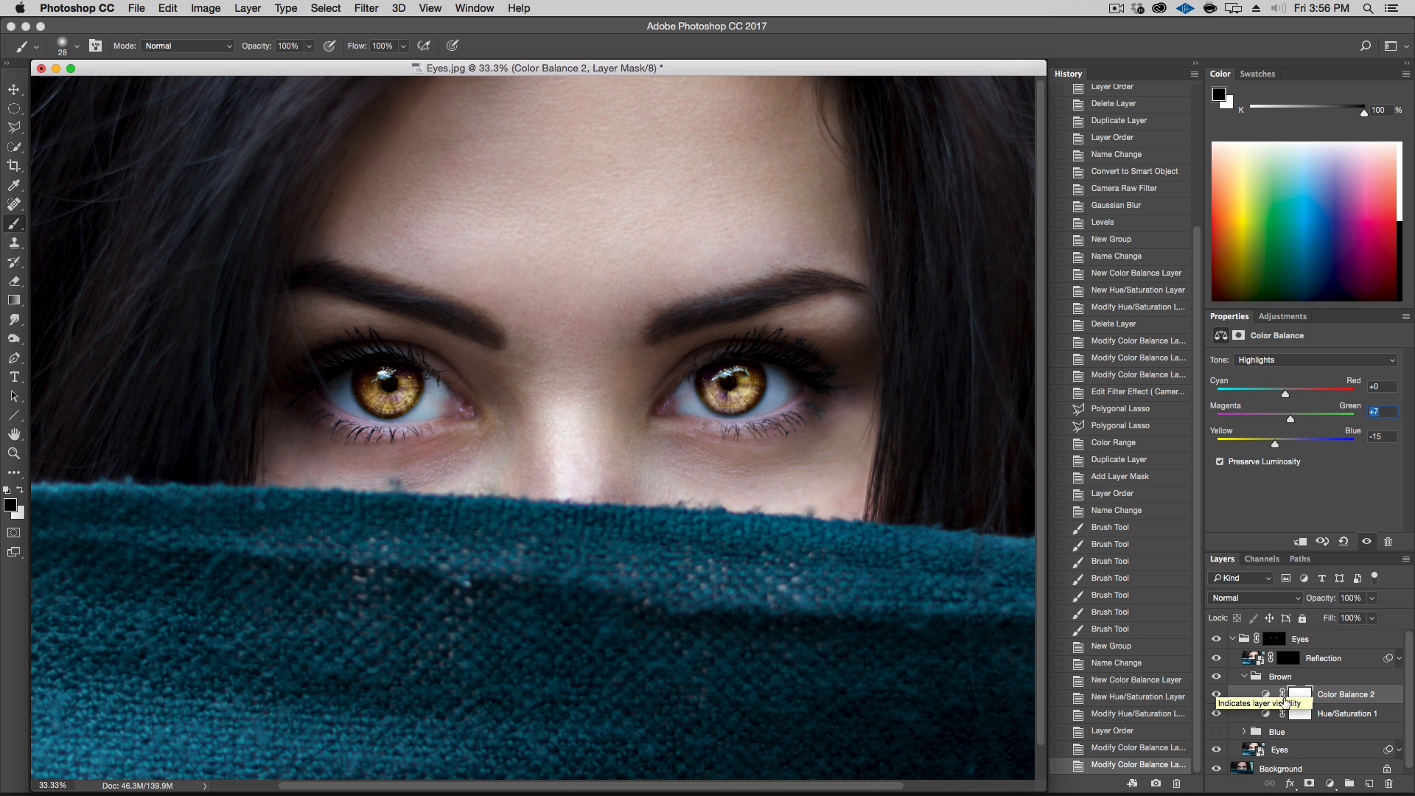
pyautogui.click(1330, 784)
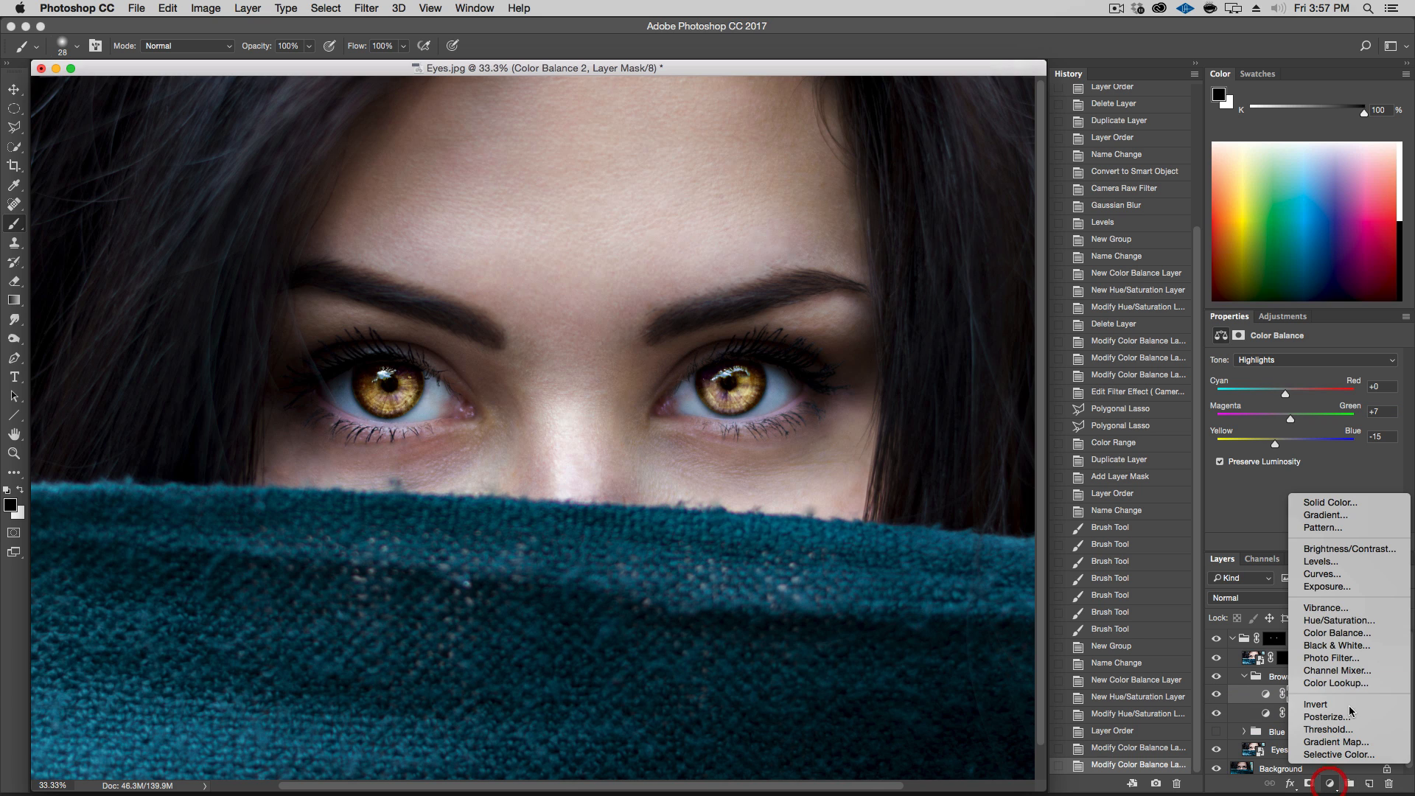
pyautogui.click(1349, 621)
pyautogui.click(1310, 486)
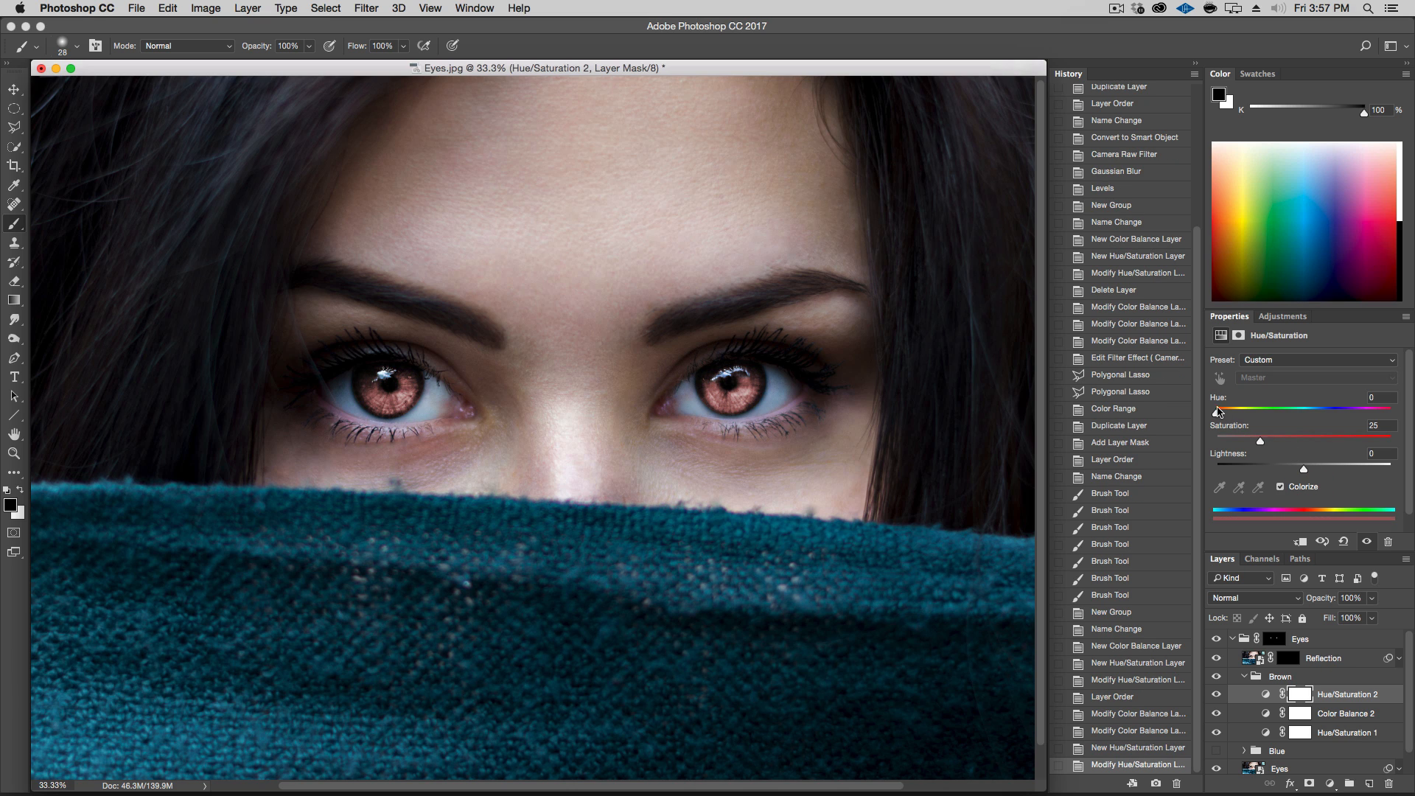
pyautogui.moveTo(1218, 414); pyautogui.dragTo(1279, 470)
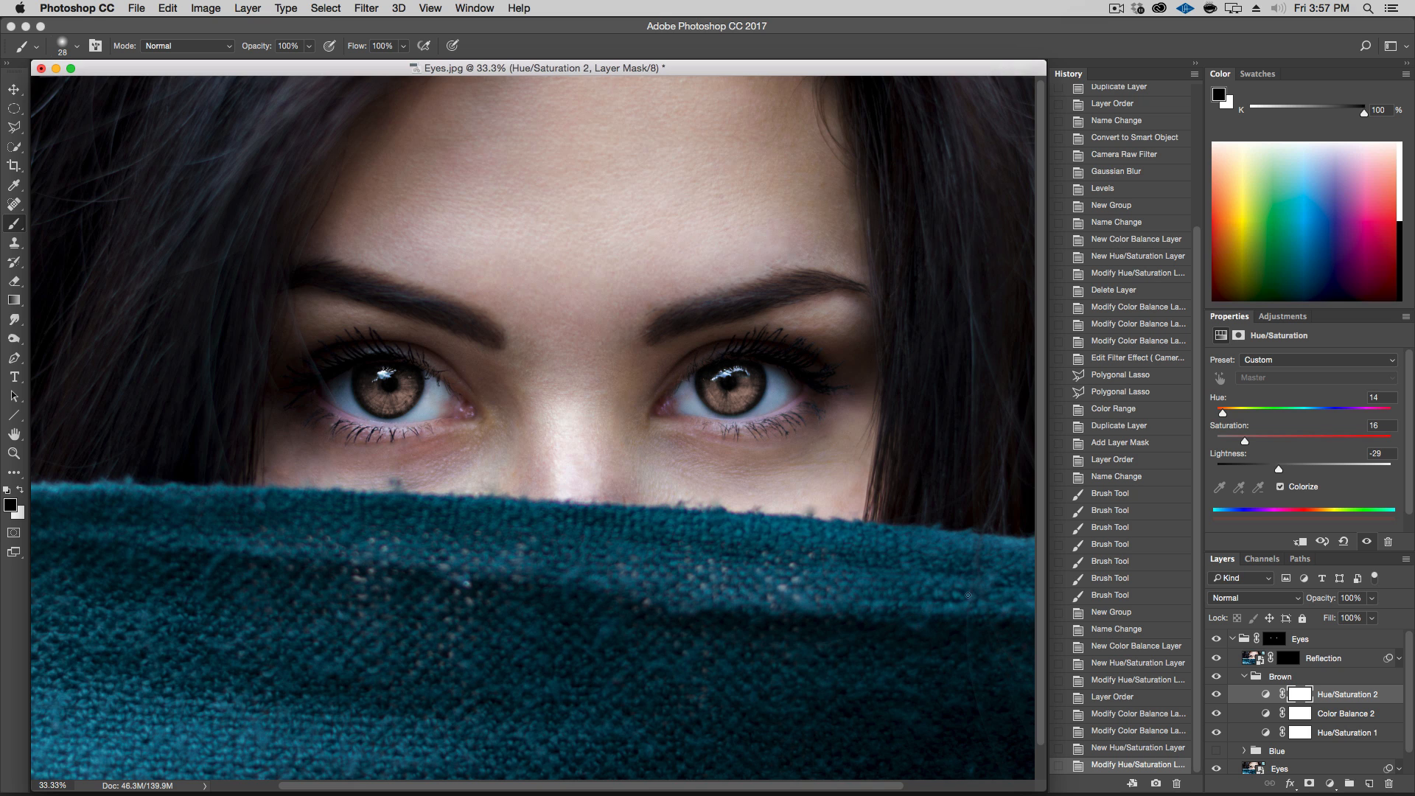
pyautogui.press('BackSpace')
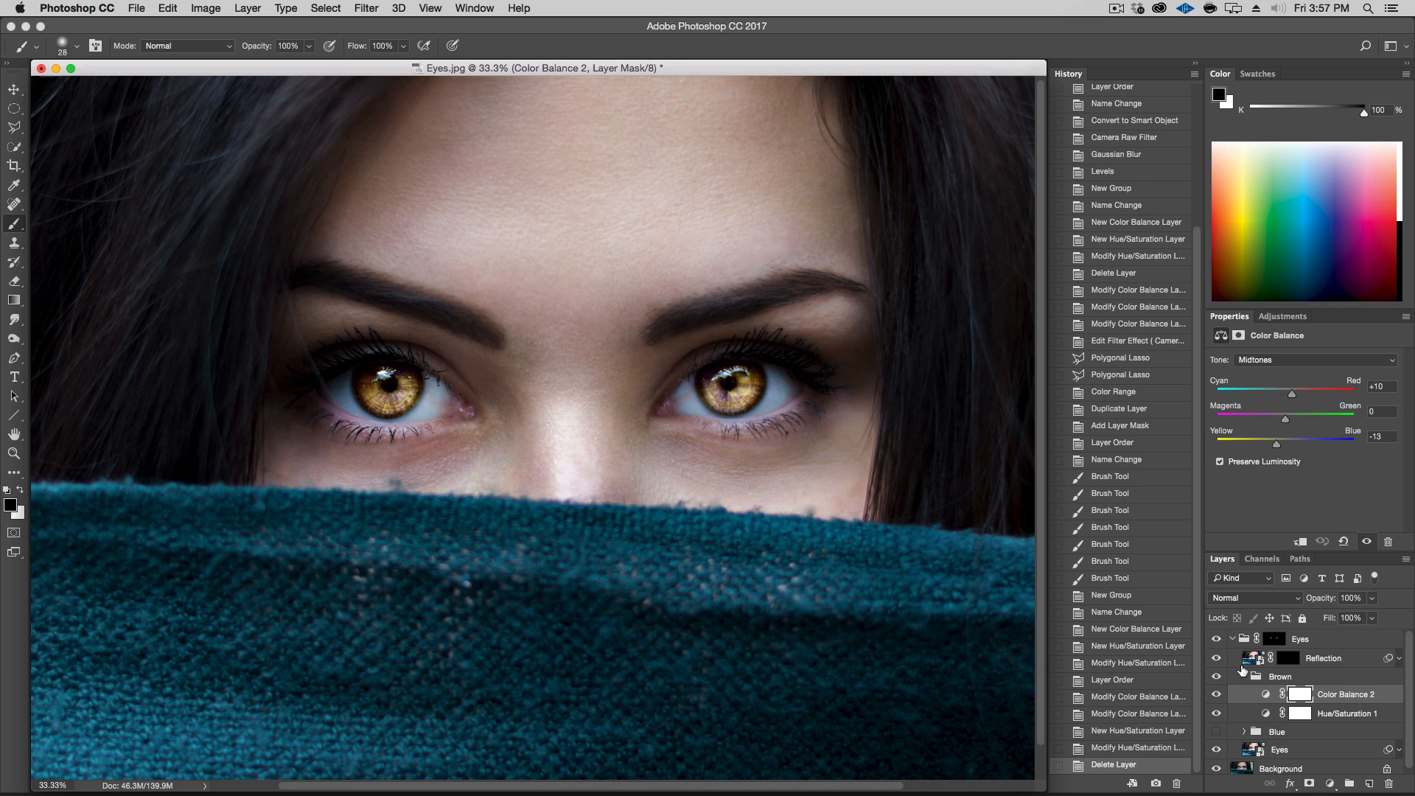
# Set the Brown group's Hue/Saturation 1 saturation to -35
pyautogui.click(1324, 713)
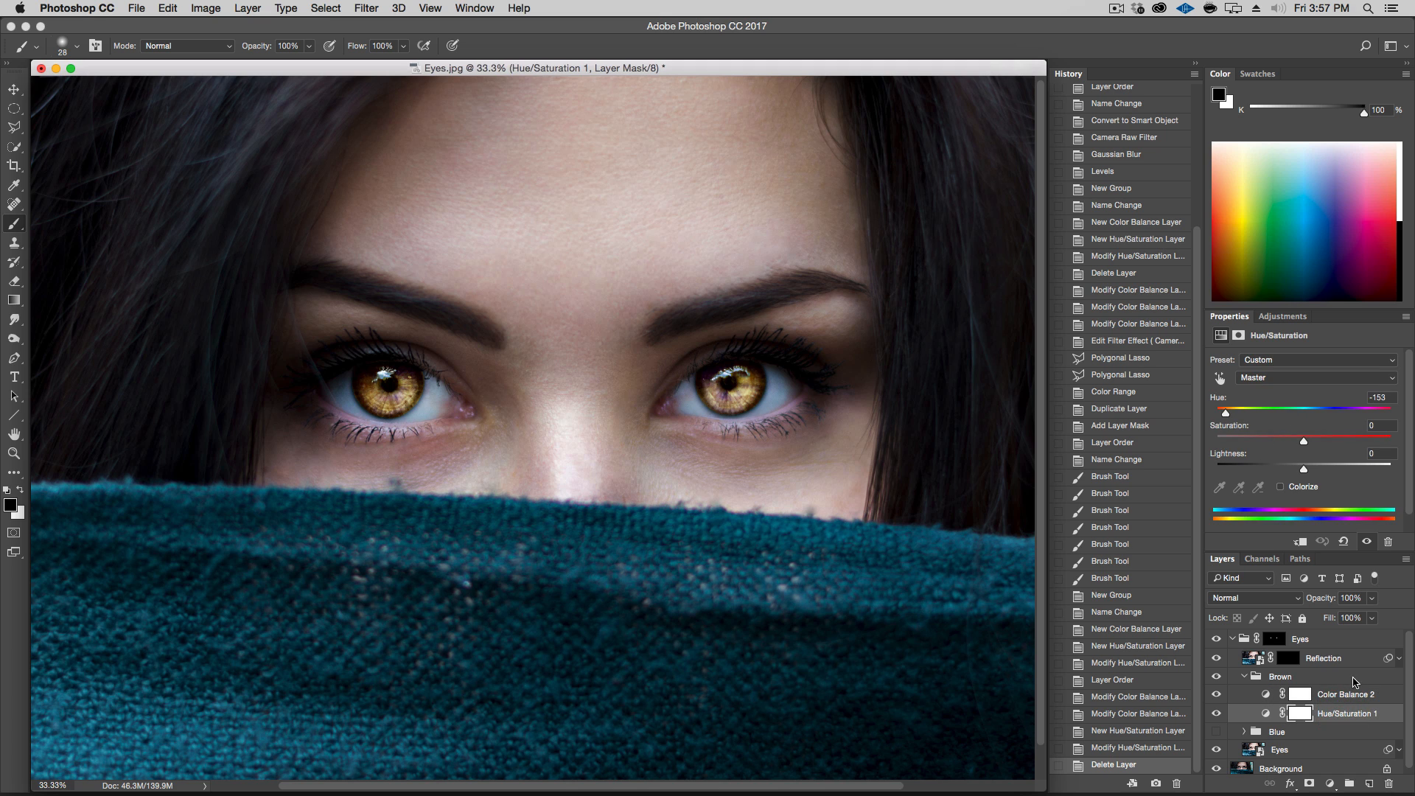
pyautogui.moveTo(1304, 442); pyautogui.dragTo(1271, 443)
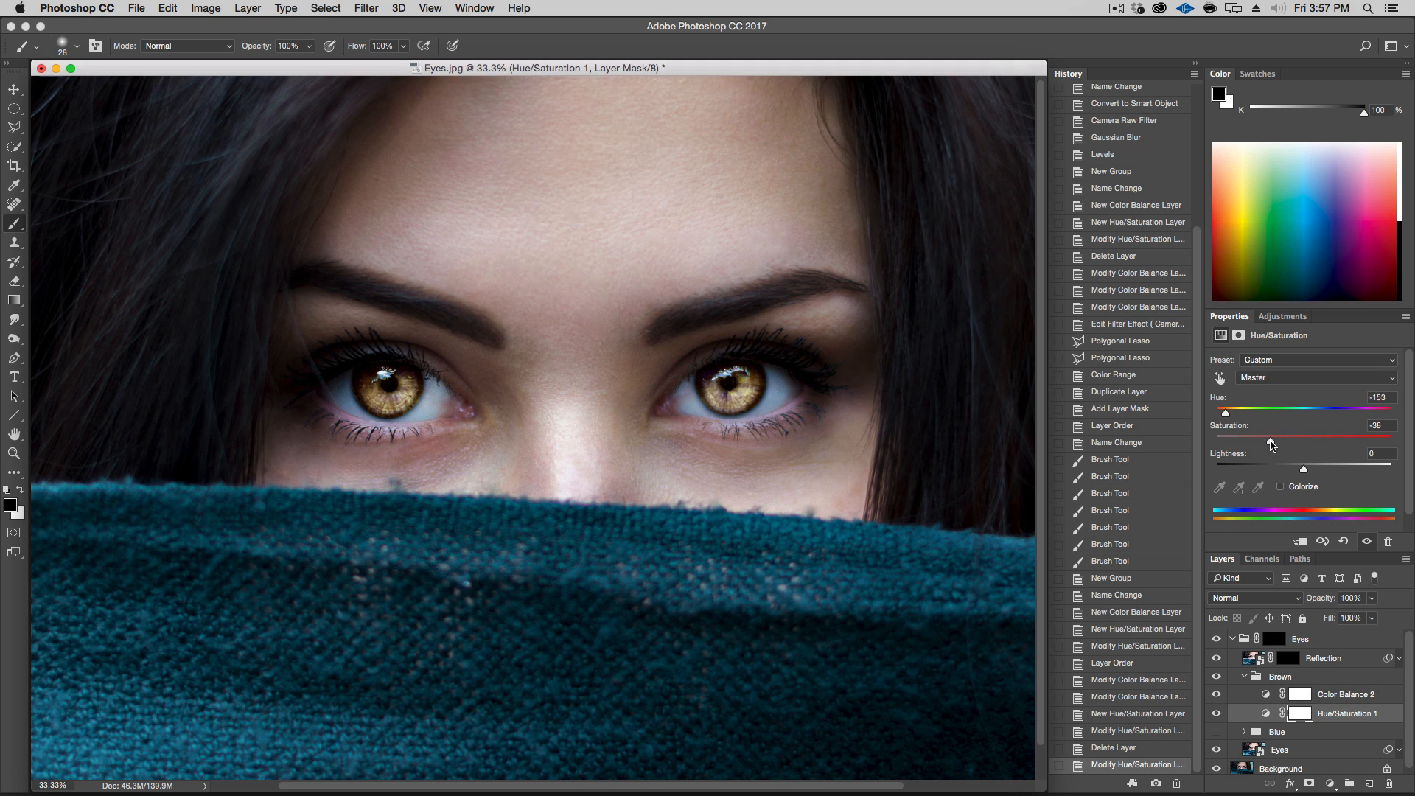
# Add a Levels adjustment layer above Color Balance 2 in the Brown group and set the midtone gamma to 0.80
pyautogui.click(1338, 695)
pyautogui.click(1330, 784)
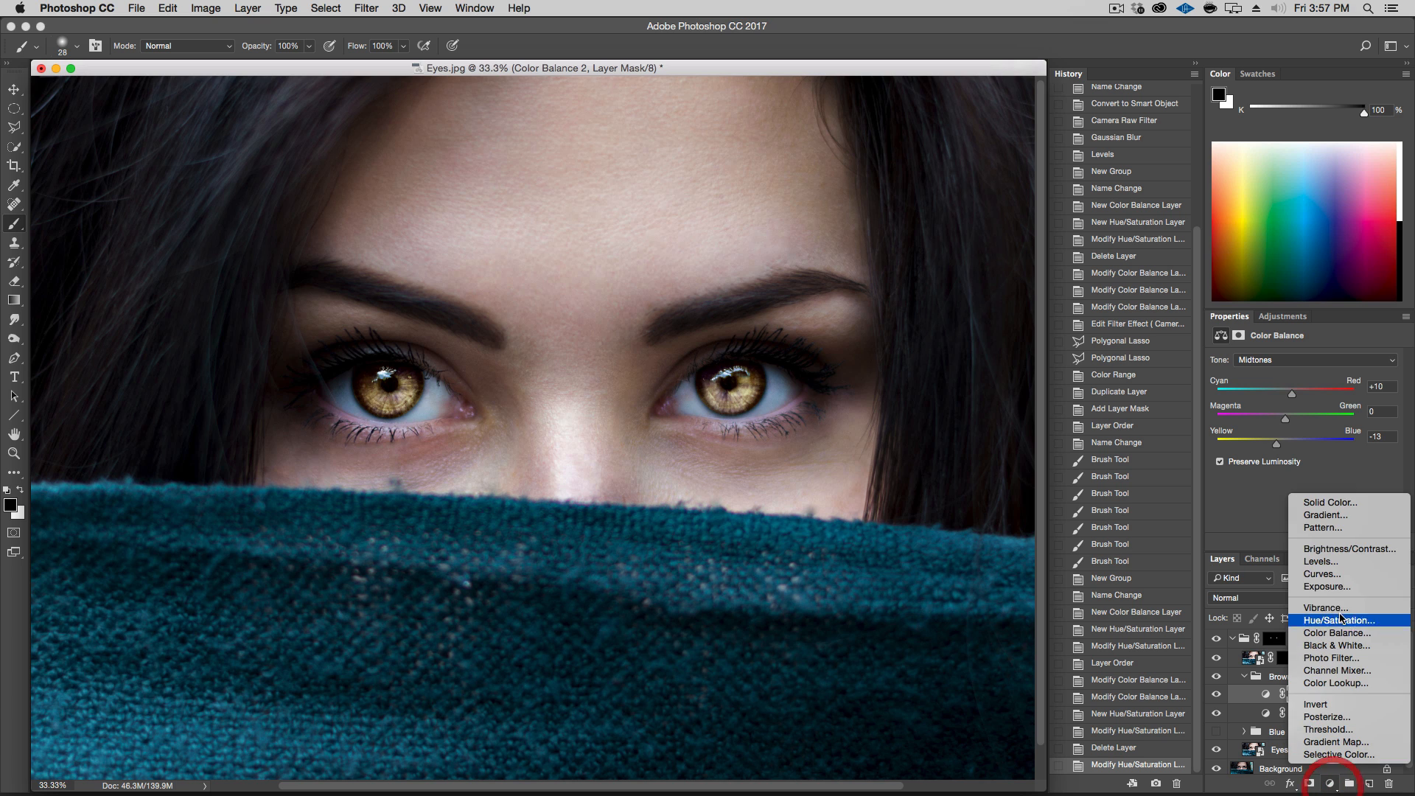
pyautogui.click(1343, 562)
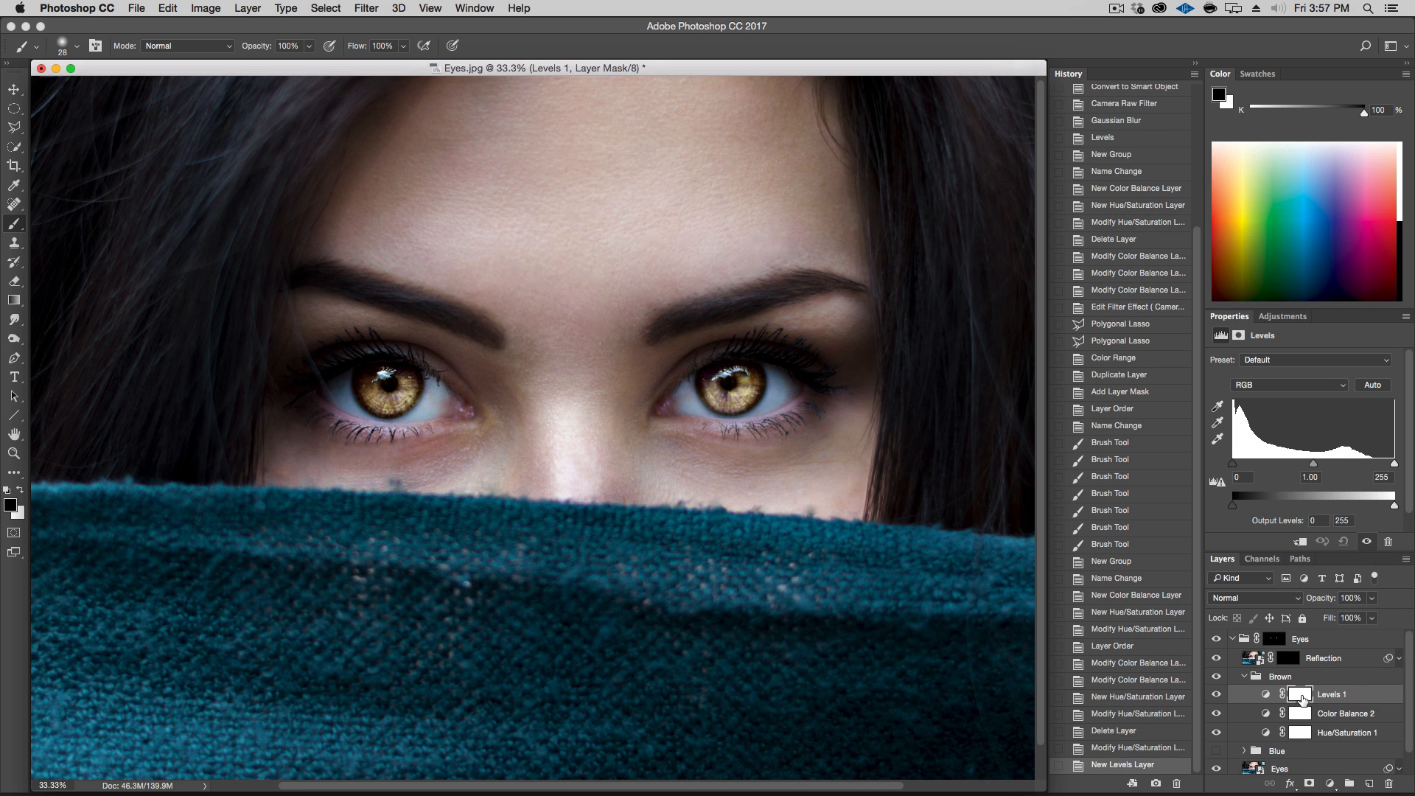
pyautogui.moveTo(1314, 464); pyautogui.dragTo(1326, 465)
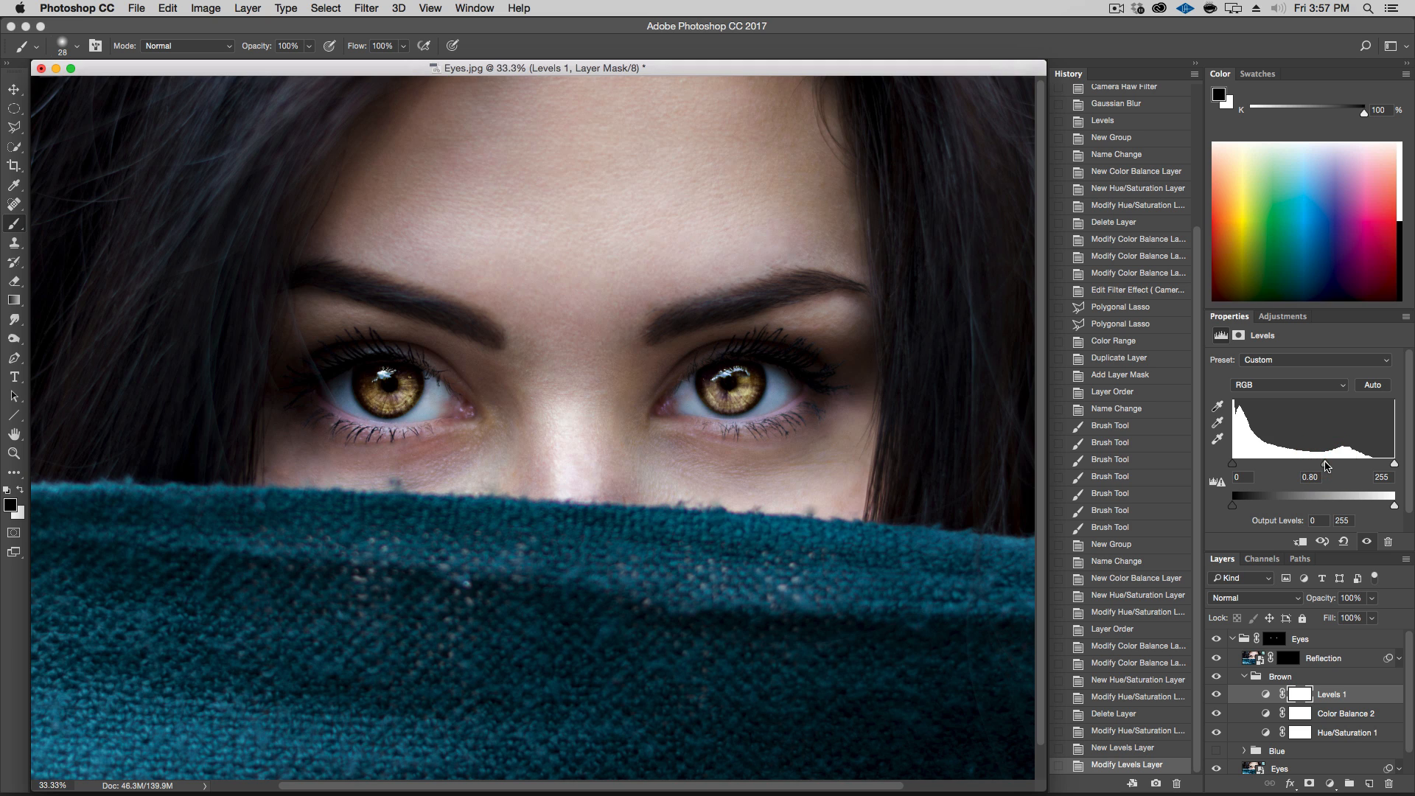
# Compare the irises with the Levels layer and the Brown group switched off and on
pyautogui.click(1216, 696)
pyautogui.click(1217, 696)
pyautogui.click(1216, 678)
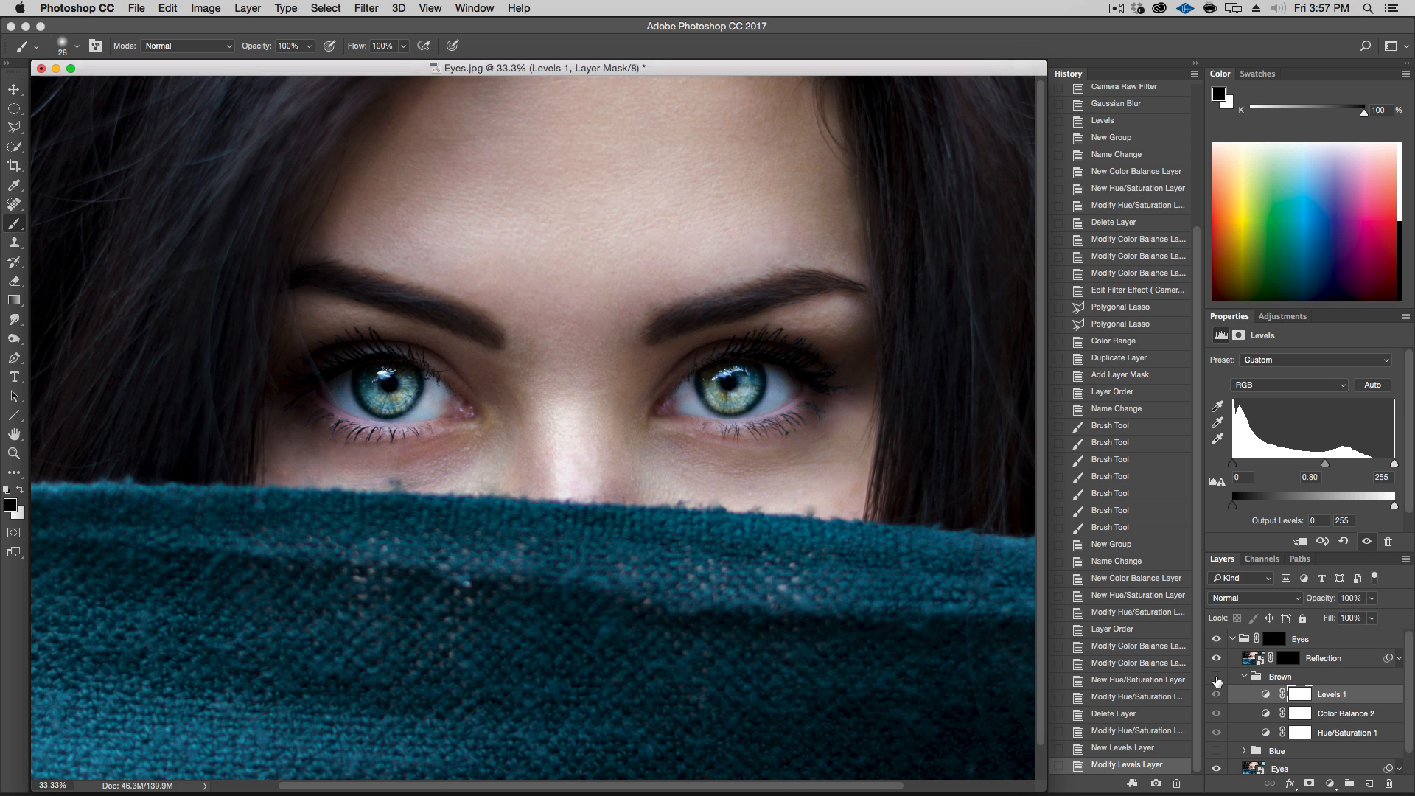
pyautogui.click(1217, 680)
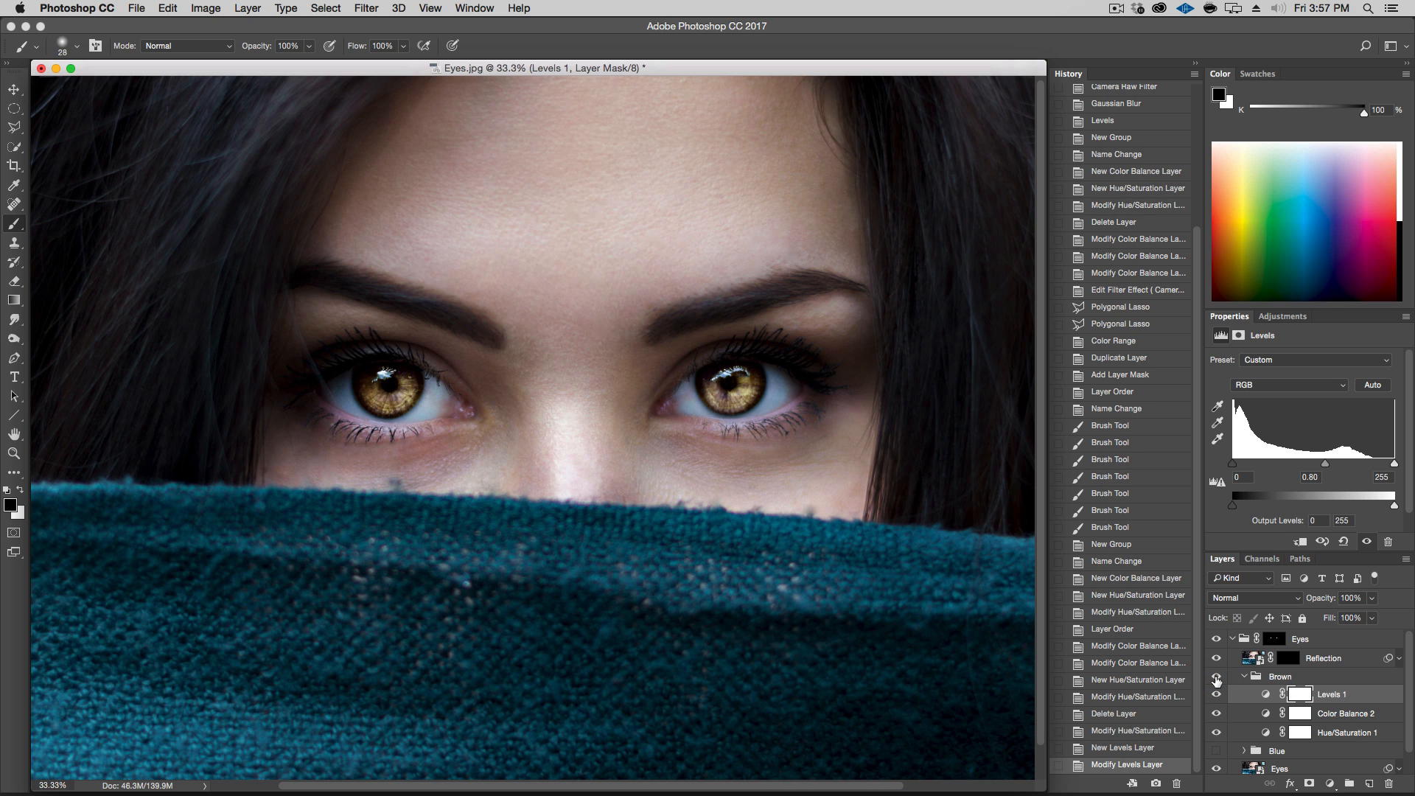
# Set the Levels midtone gamma to 0.56
pyautogui.press('alt+super+minus')
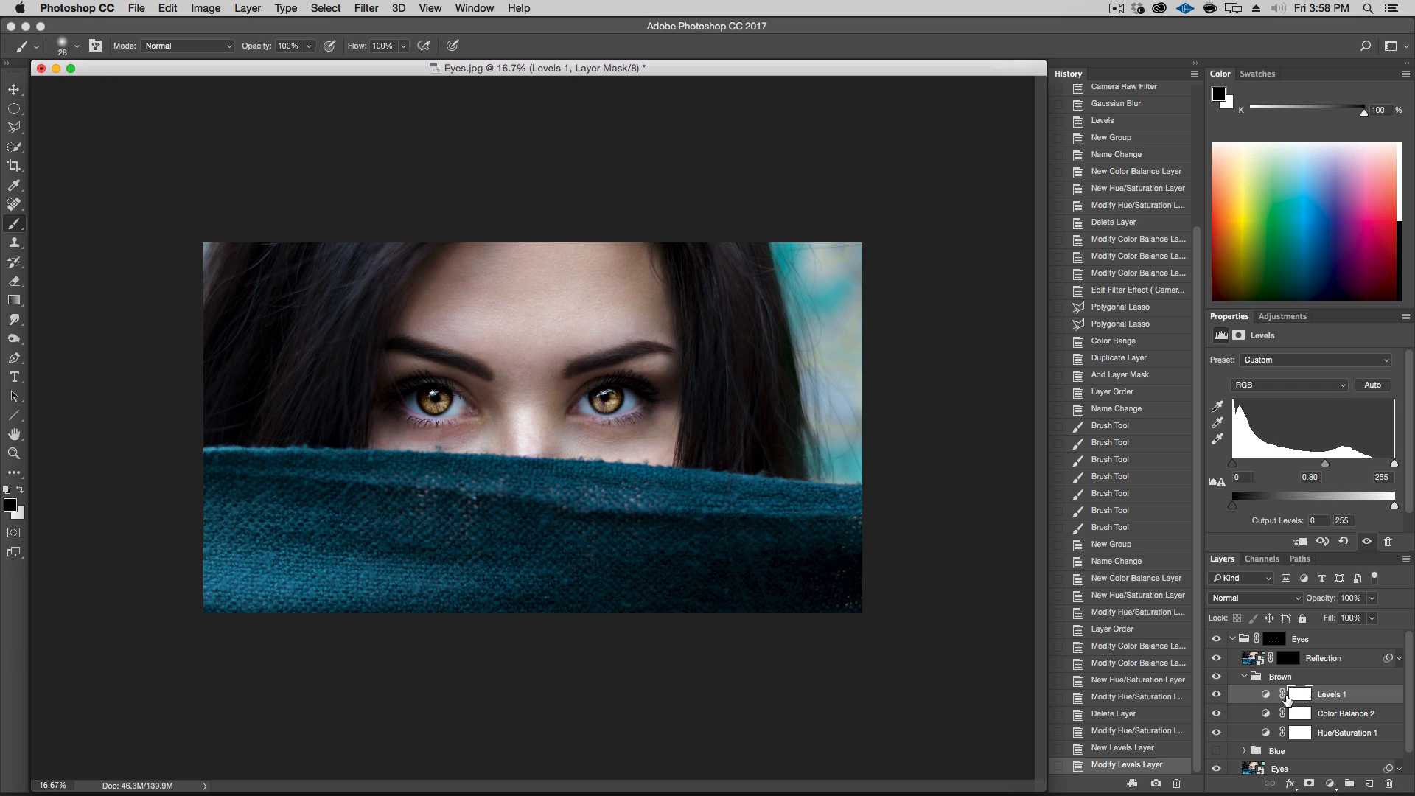
pyautogui.click(1268, 697)
pyautogui.moveTo(1326, 464); pyautogui.dragTo(1343, 465)
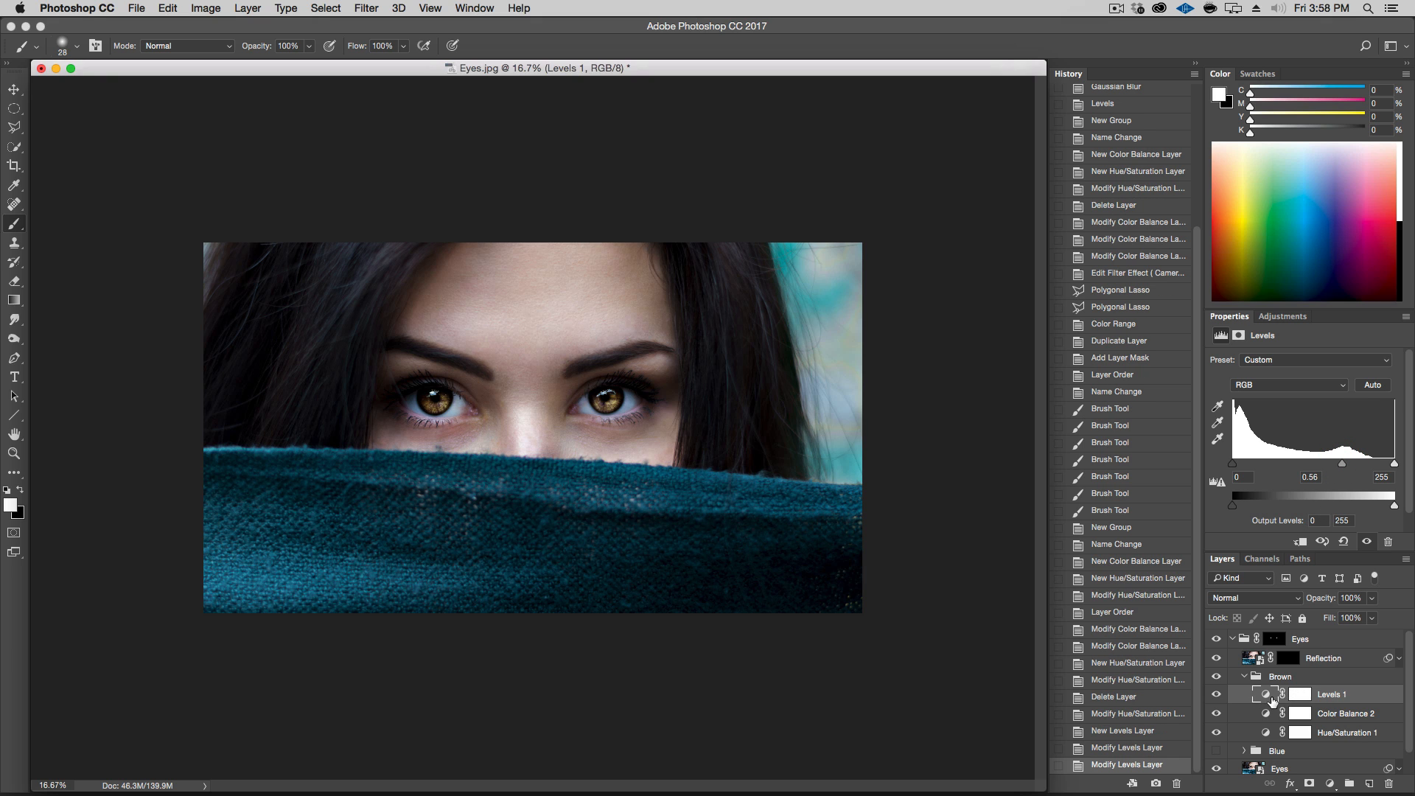
# Compare the irises with the Levels layer switched off and on
pyautogui.click(1217, 696)
pyautogui.click(1217, 695)
pyautogui.click(1217, 696)
pyautogui.click(1217, 696)
# Set the Brown group's Hue/Saturation 1 saturation to -25
pyautogui.click(1267, 733)
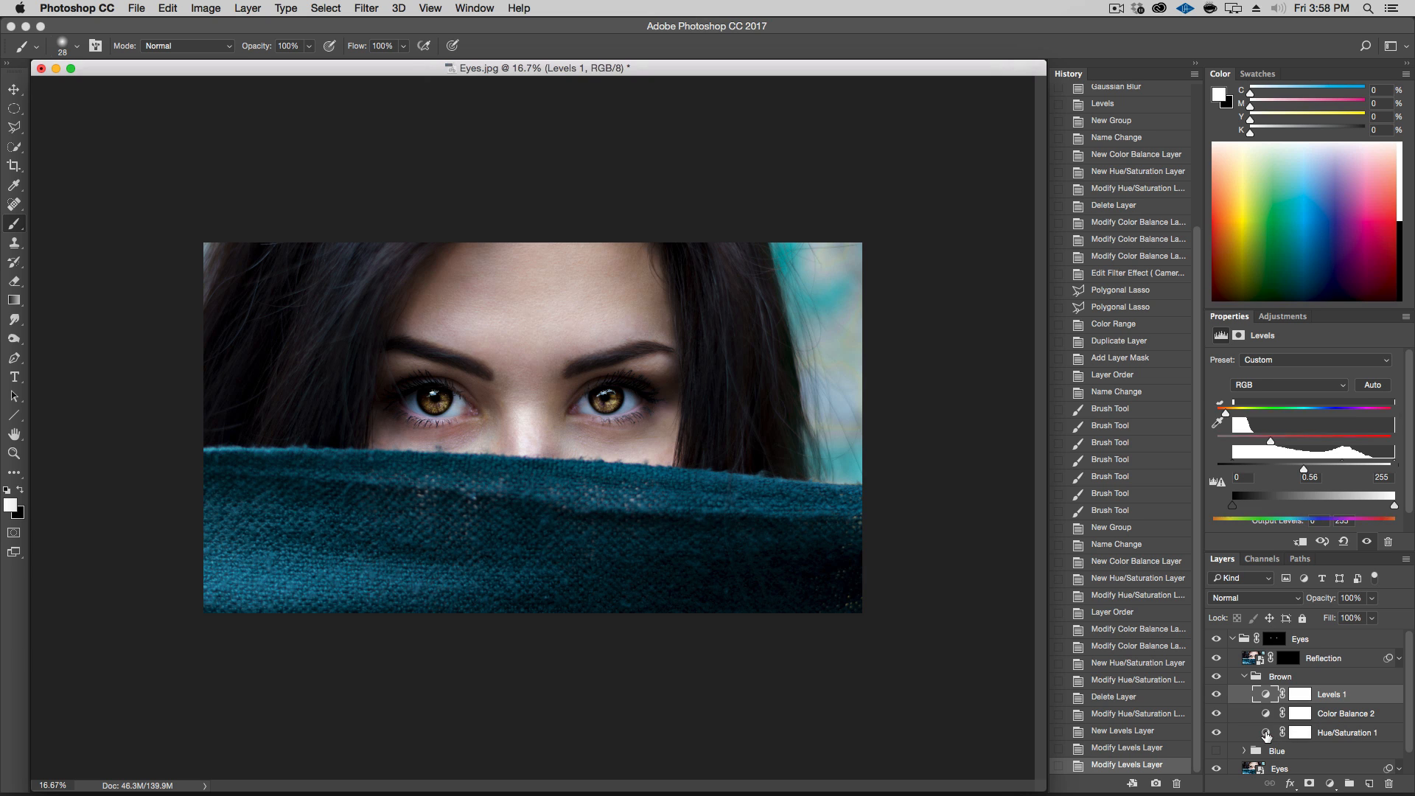
pyautogui.moveTo(1271, 442)
pyautogui.mouseDown()
pyautogui.moveTo(1354, 446)
pyautogui.moveTo(1283, 446)
pyautogui.mouseUp()
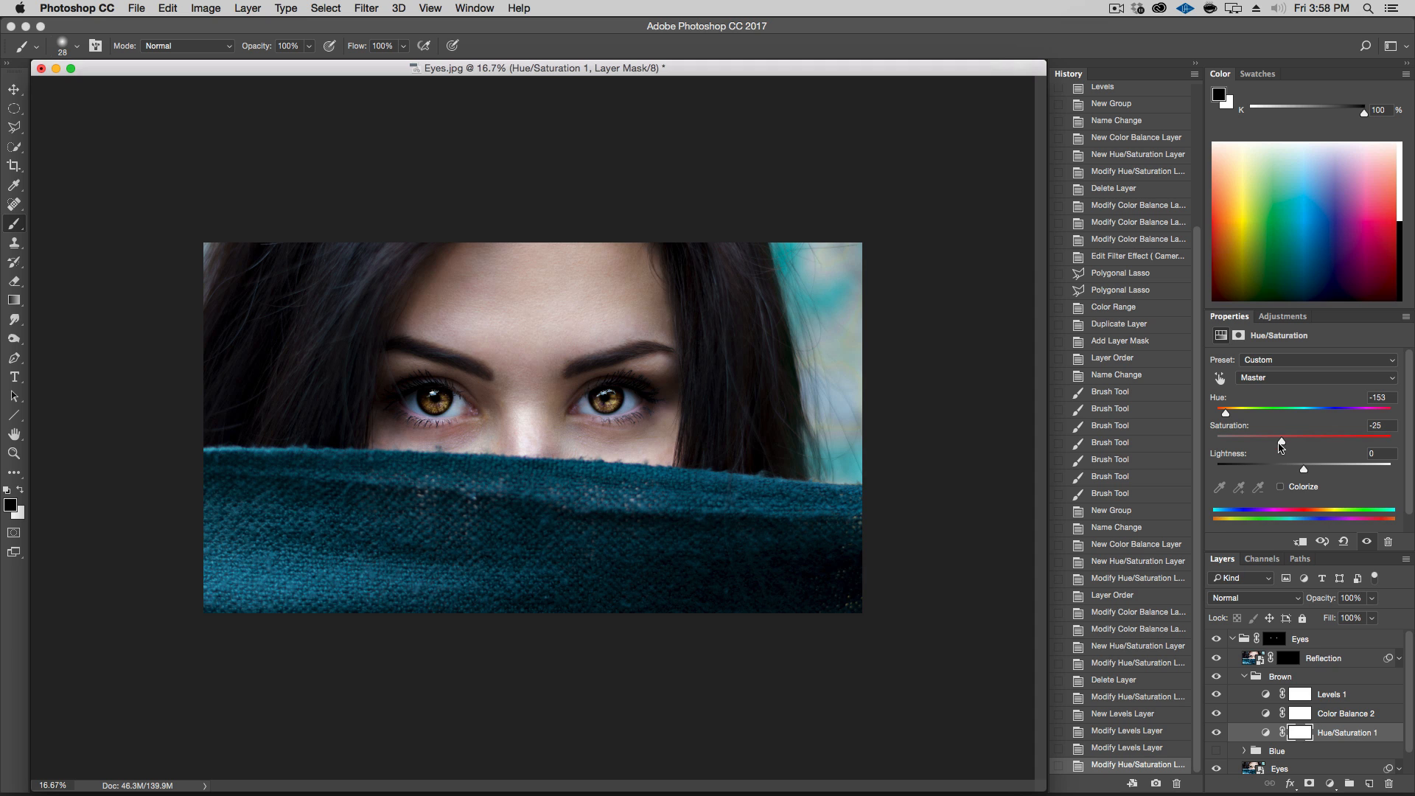
# Collapse and hide the Brown group, then add a new layer group named Green
pyautogui.click(1244, 677)
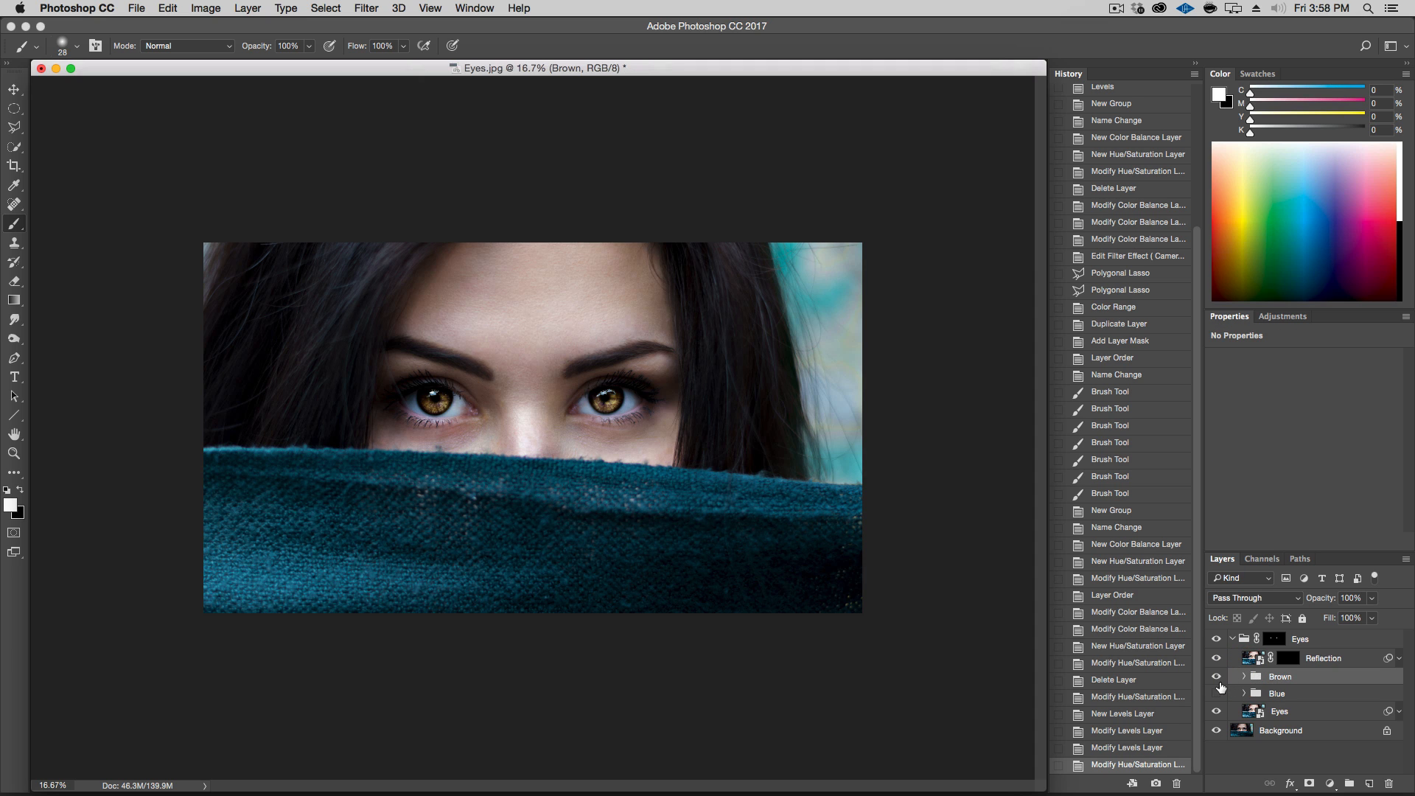
pyautogui.click(1217, 678)
pyautogui.click(1350, 784)
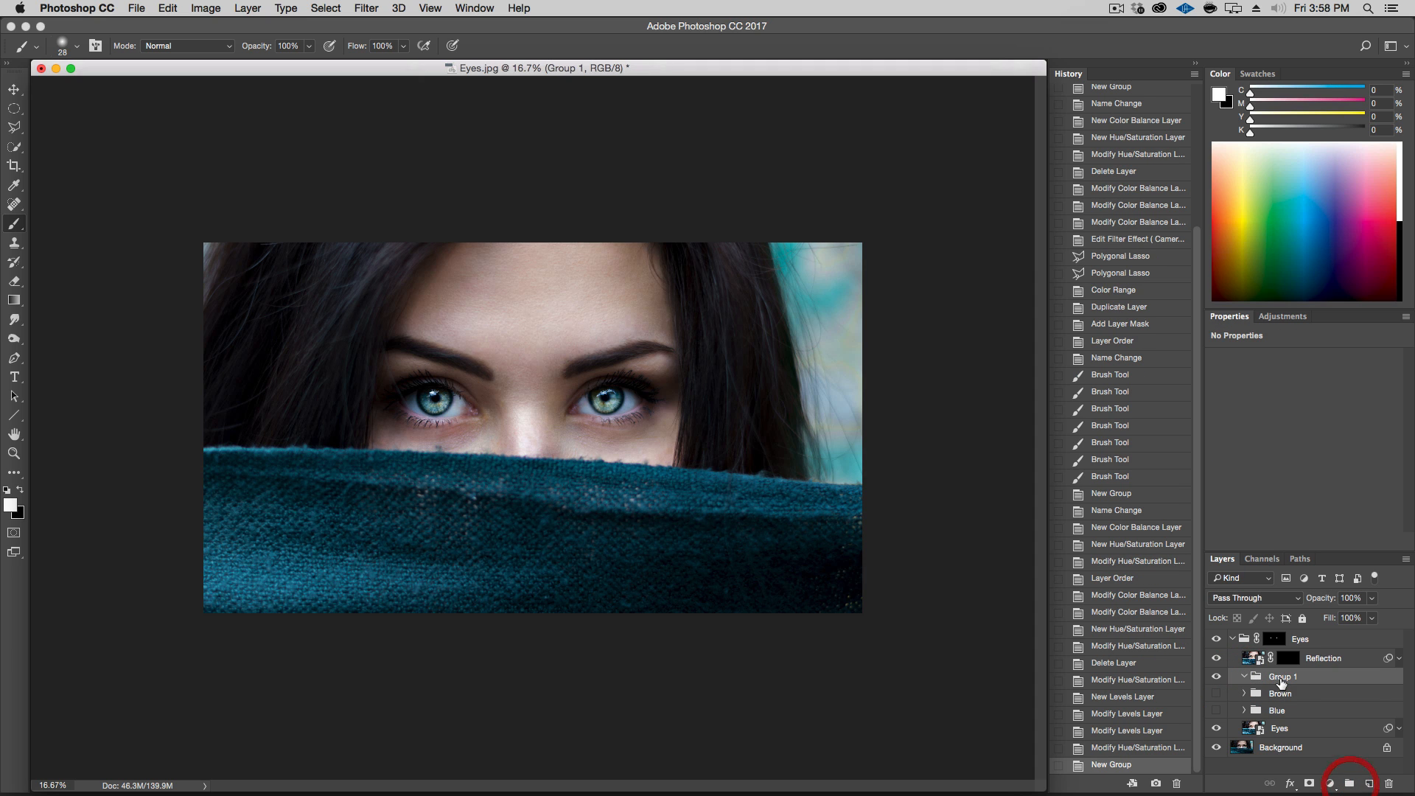
pyautogui.doubleClick(1280, 679)
pyautogui.write('Reen')
pyautogui.press('Return')
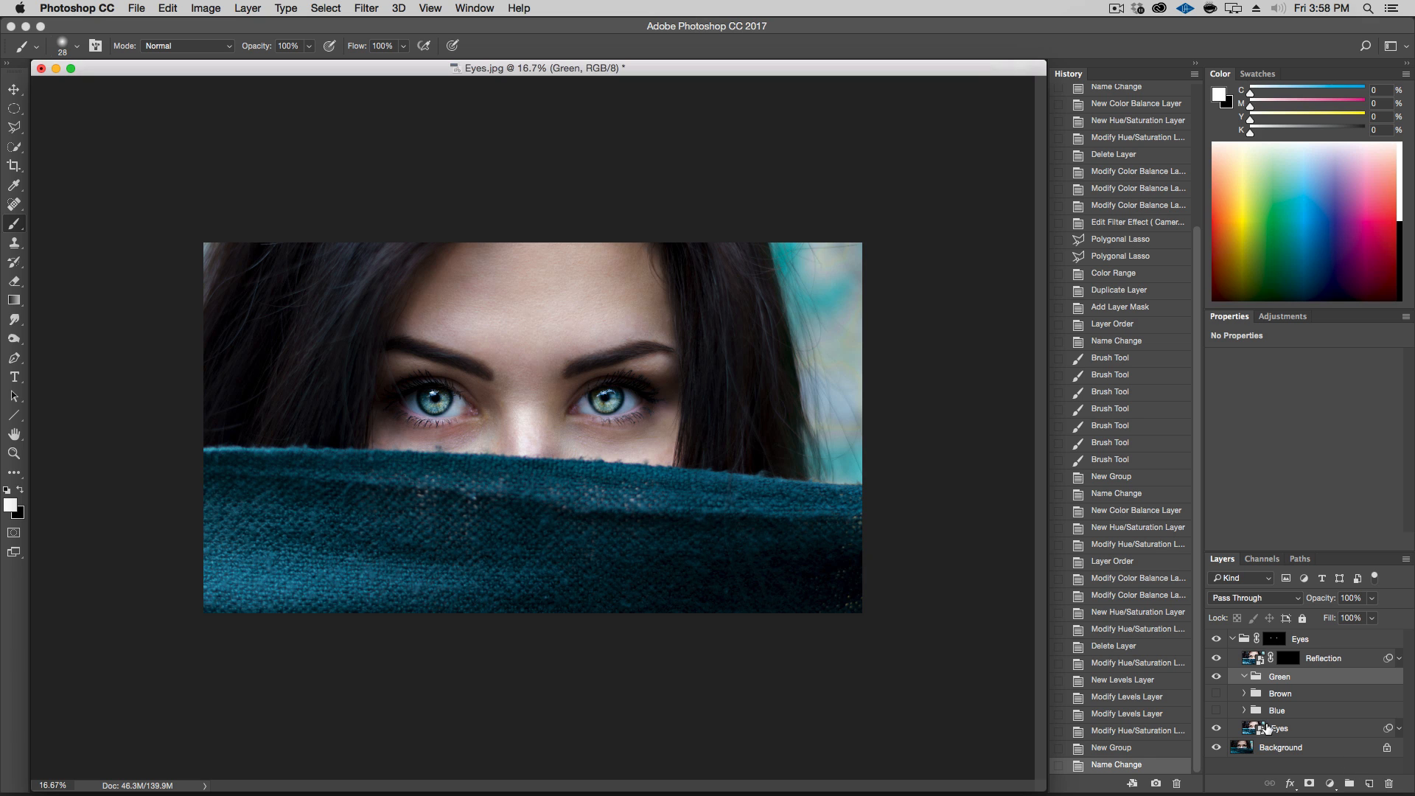
# Add a Selective Color layer in the Green group and set the Neutrals Cyan to -8% and Magenta to -40%
pyautogui.click(1330, 784)
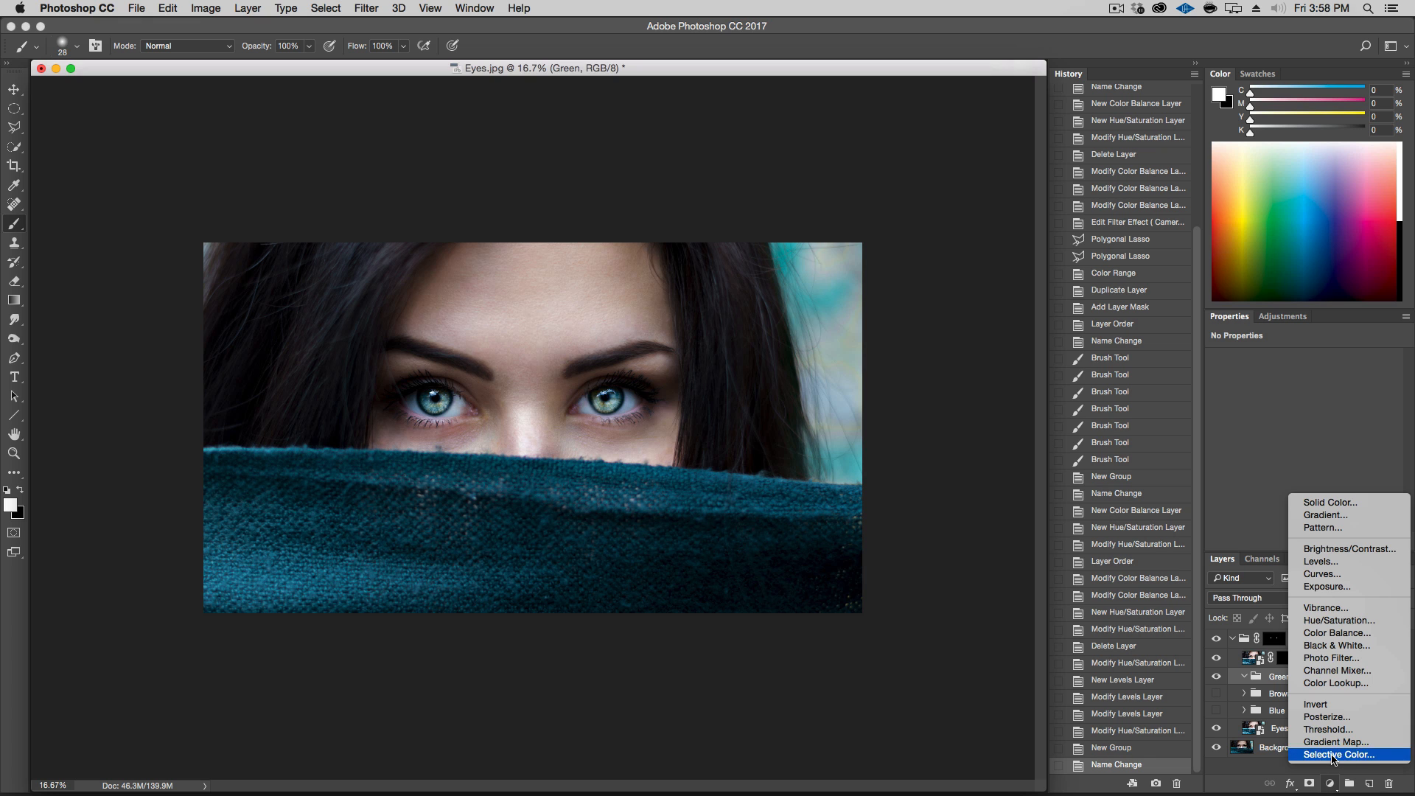
pyautogui.click(1335, 756)
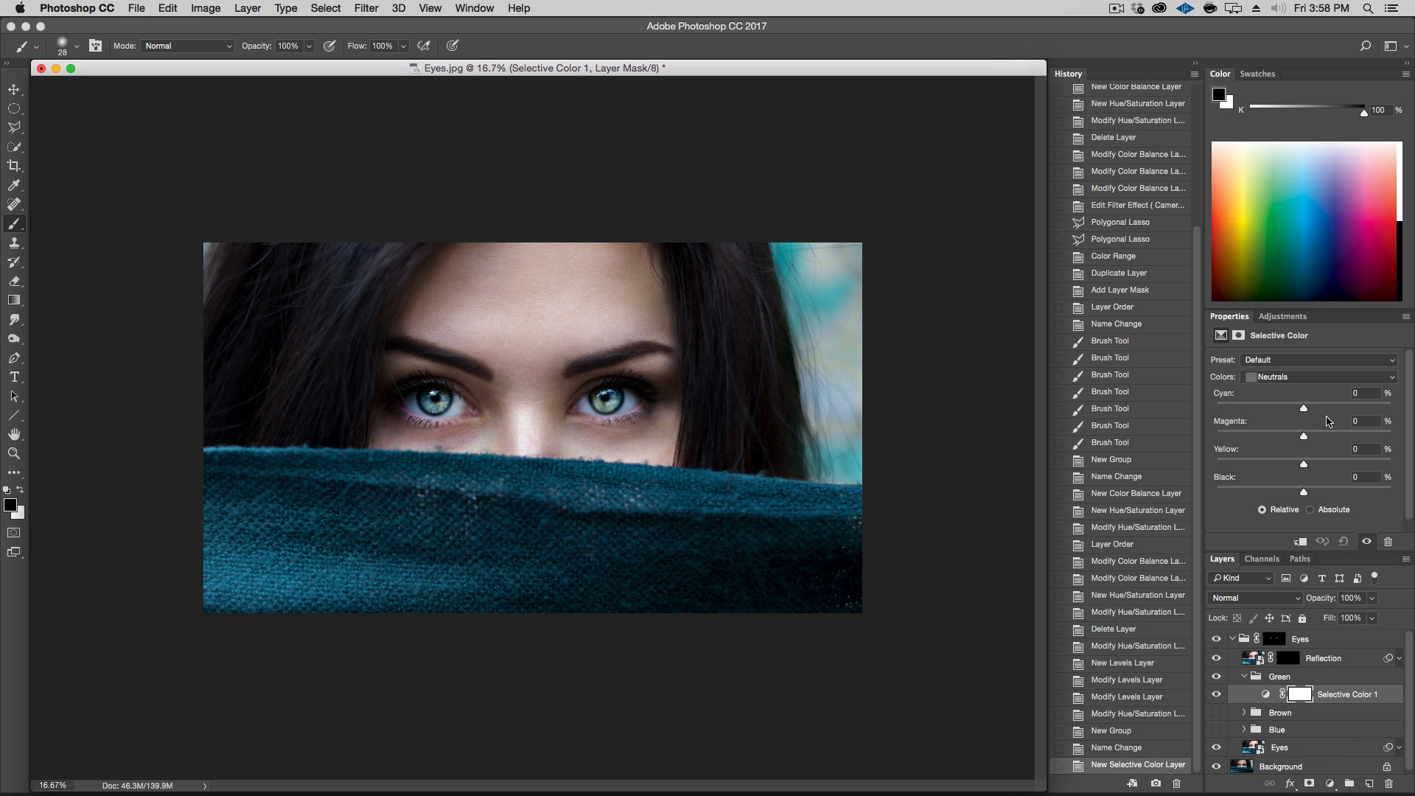
pyautogui.click(1289, 380)
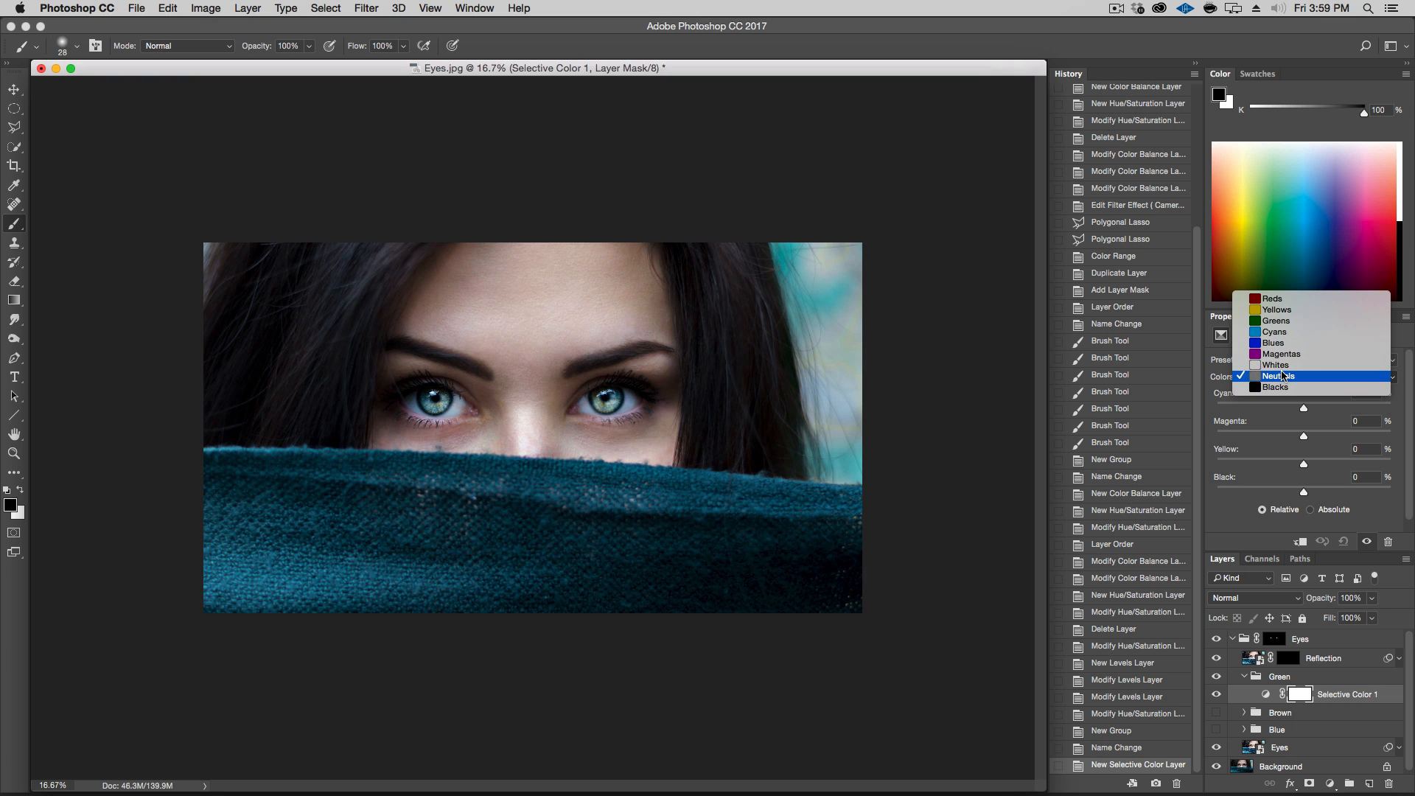
pyautogui.click(1283, 376)
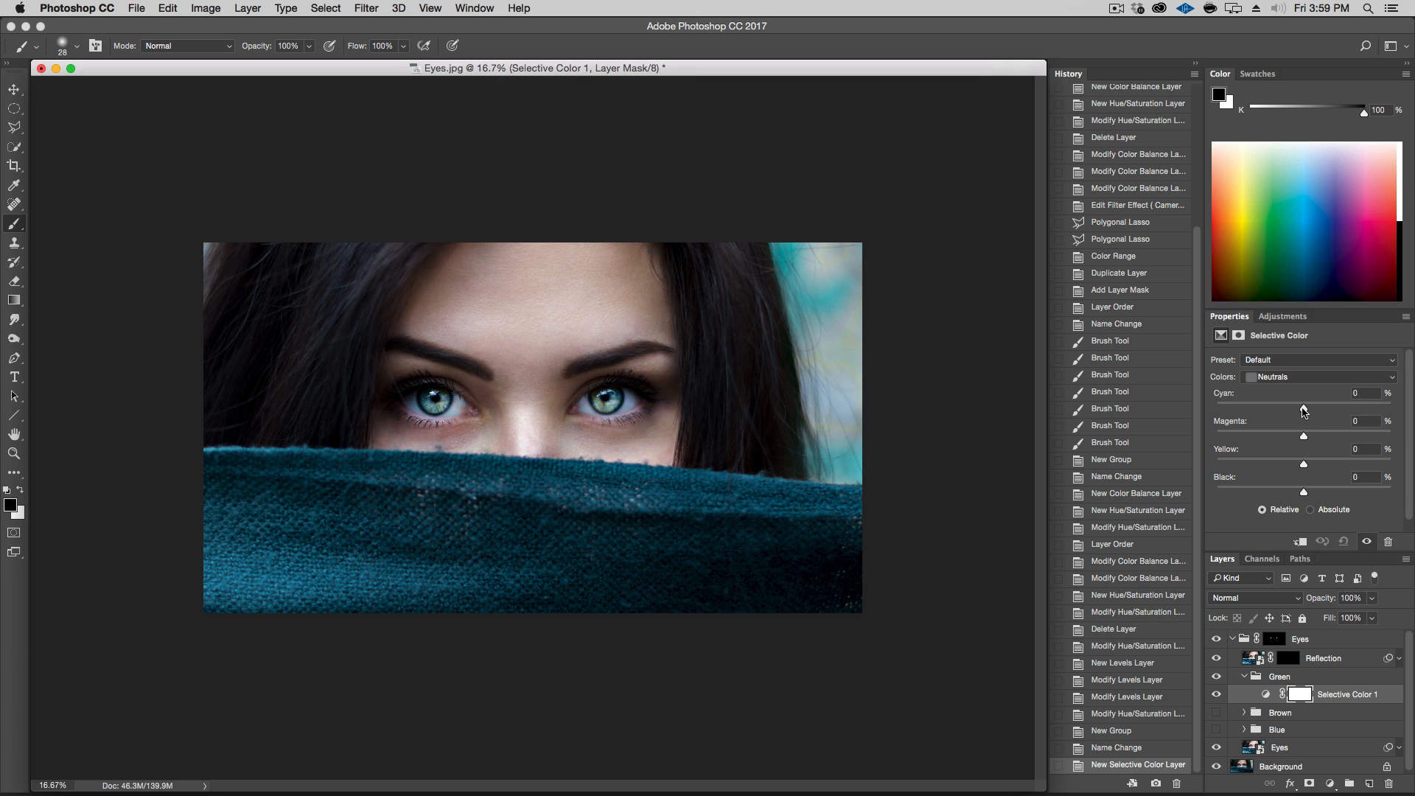
pyautogui.moveTo(1304, 411); pyautogui.dragTo(1296, 412)
pyautogui.moveTo(1295, 413); pyautogui.dragTo(1268, 441)
# Check the Color Wheel reference in Preview, then set the Neutrals Magenta to -9%
pyautogui.press('super+Tab')
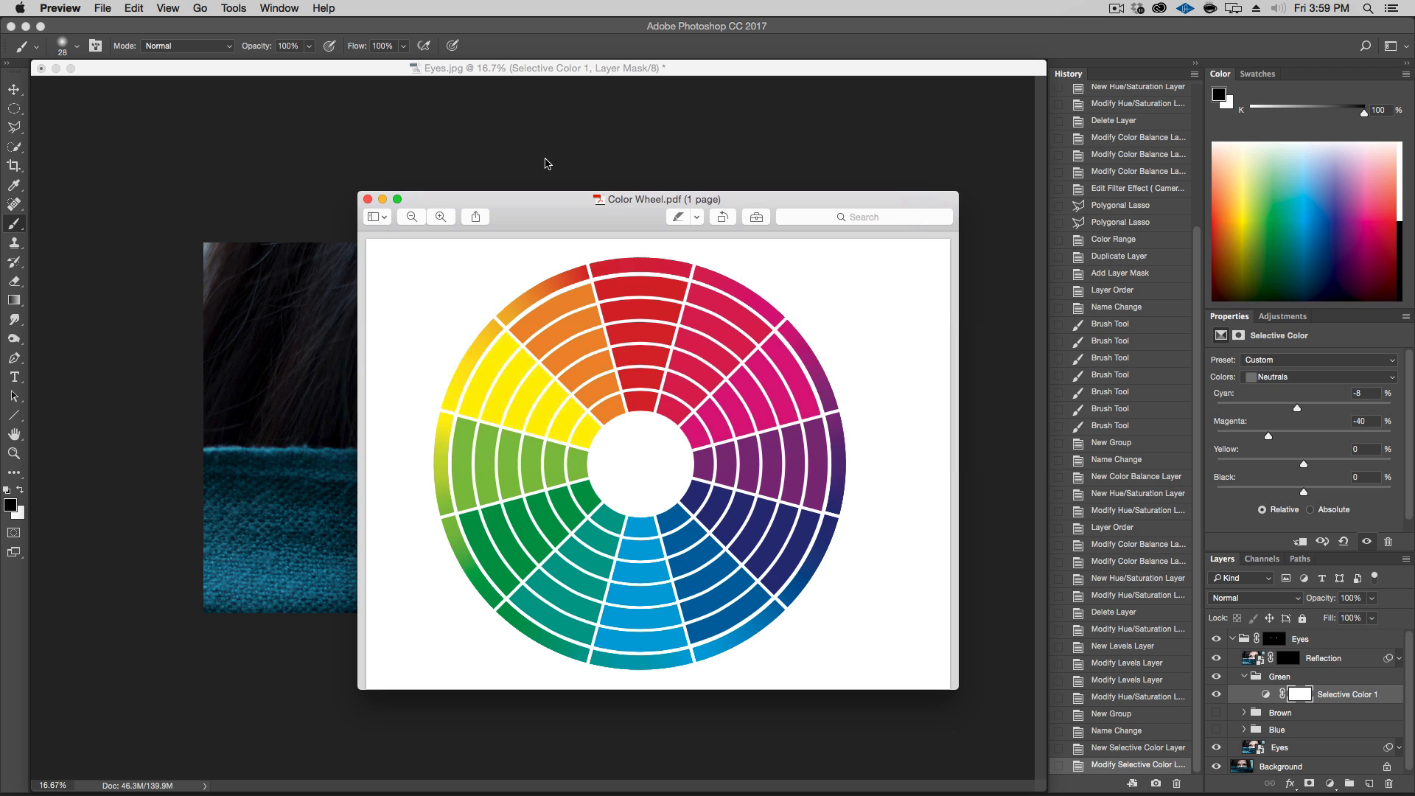
pyautogui.click(553, 68)
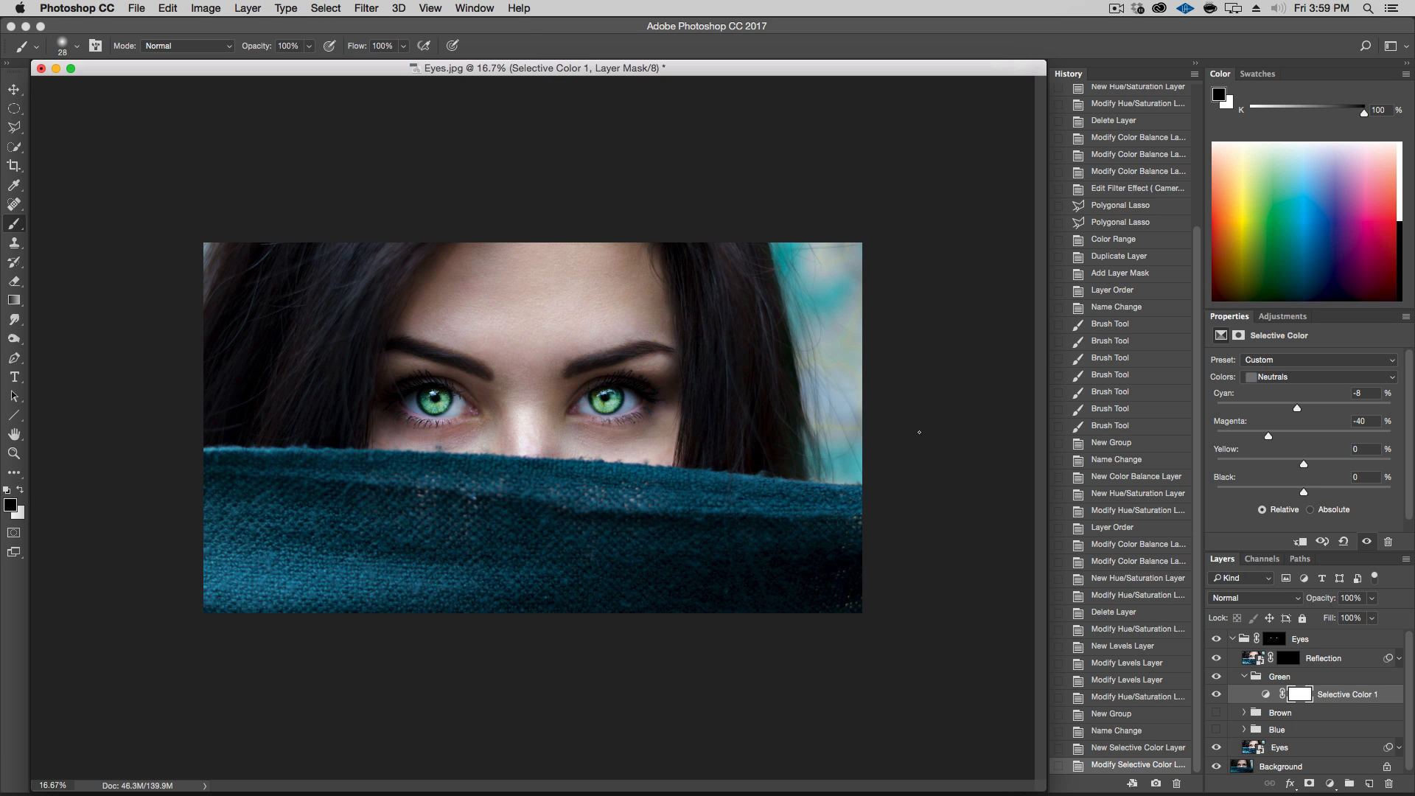
pyautogui.moveTo(1273, 440); pyautogui.dragTo(1297, 439)
# Recheck the color wheel, adjust the Neutrals Yellow slider, and collapse the Green group
pyautogui.press('super+Tab')
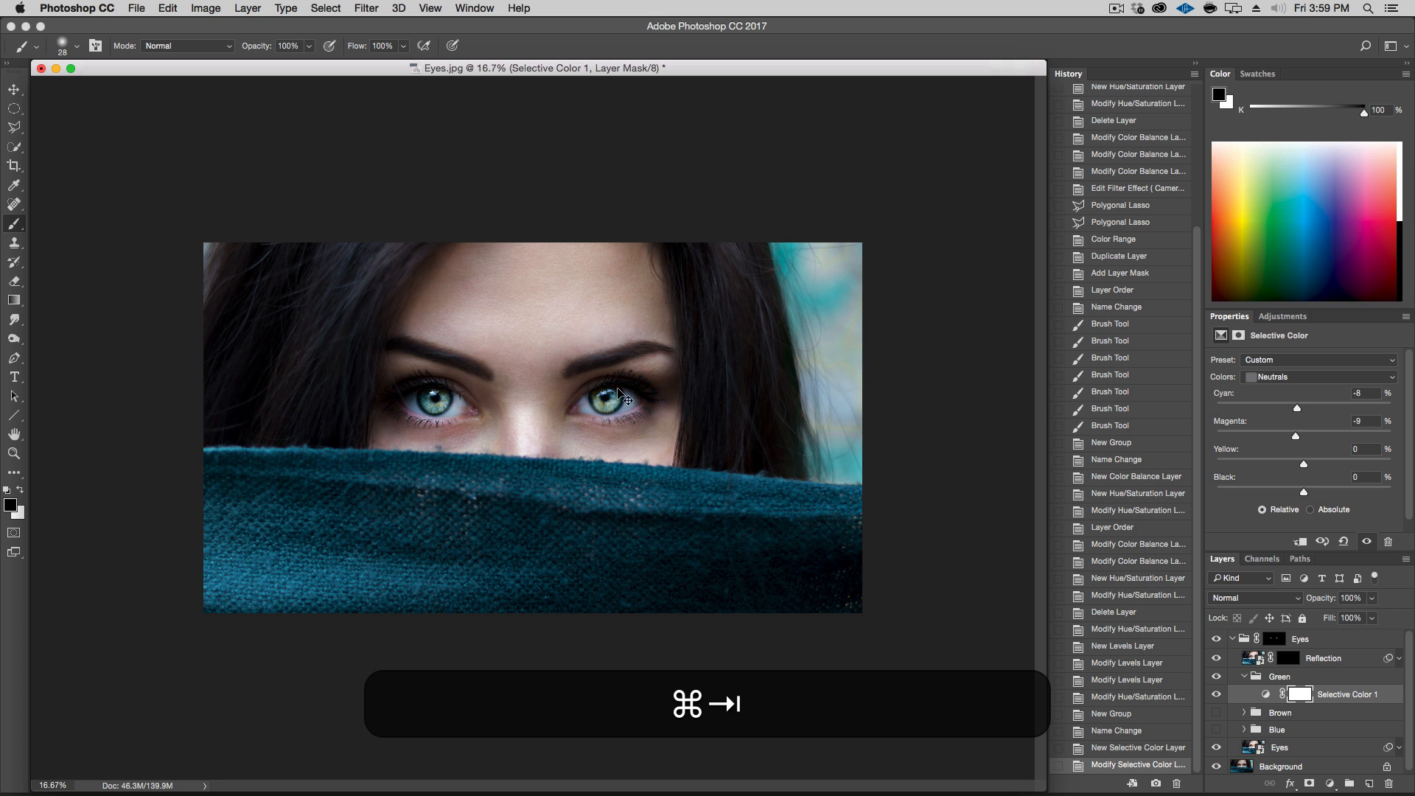
pyautogui.click(479, 400)
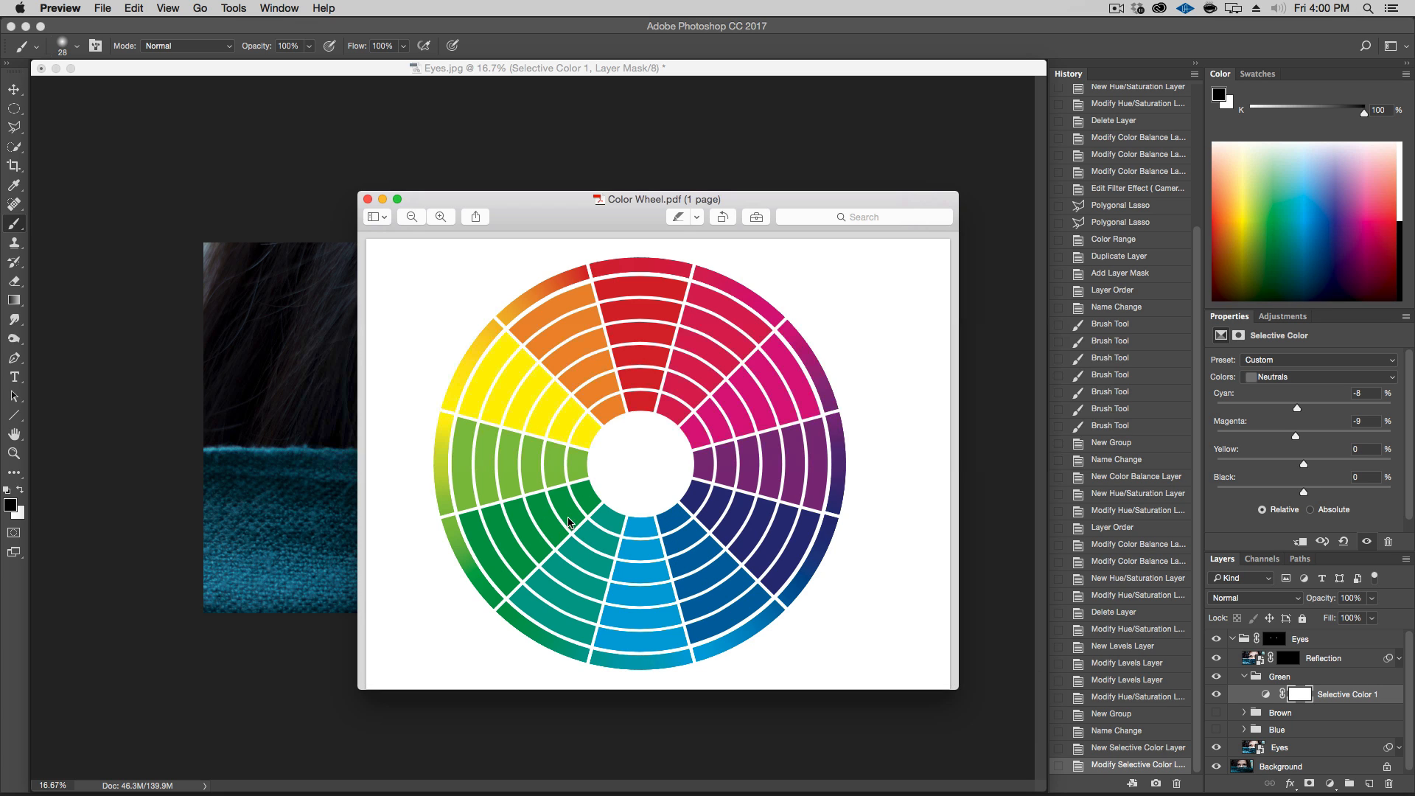
pyautogui.click(498, 79)
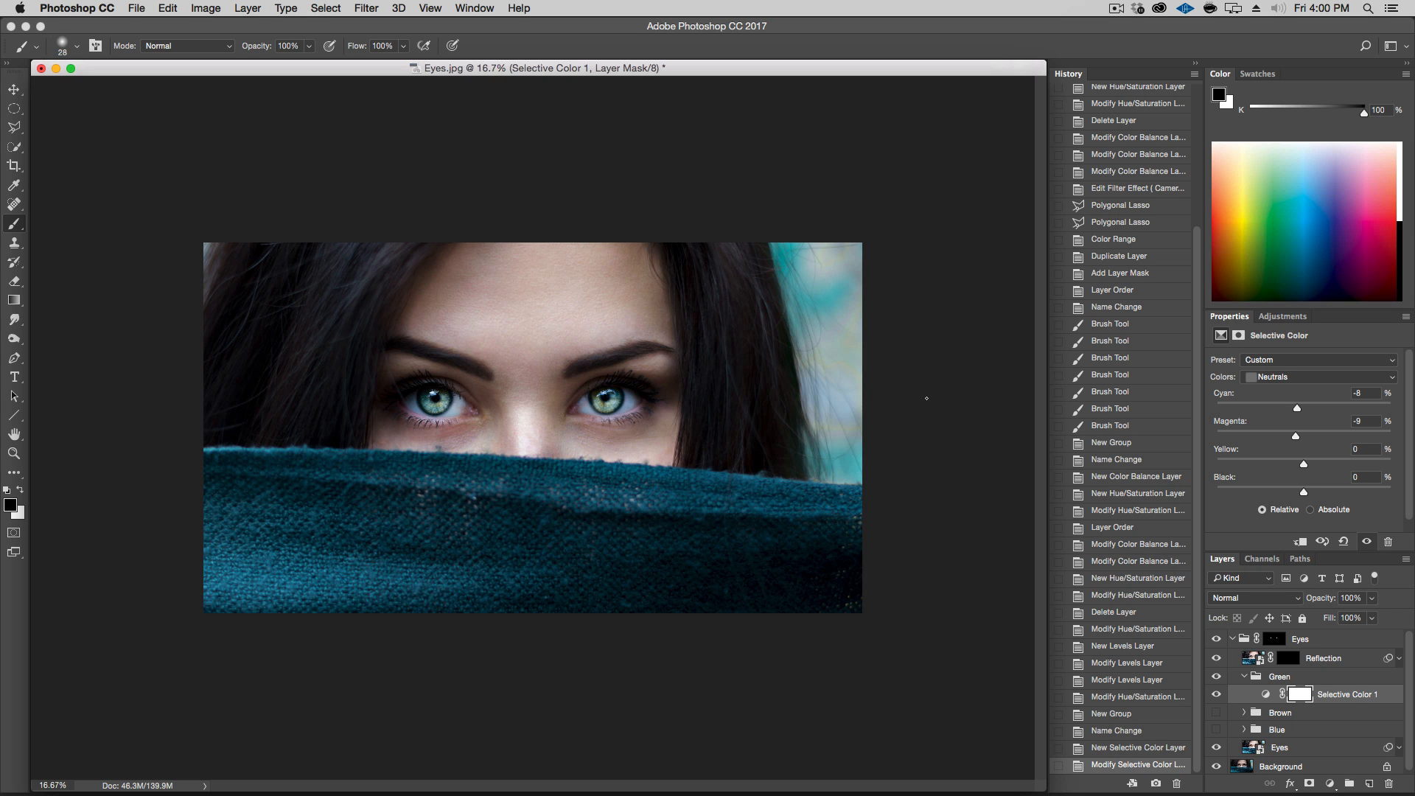
pyautogui.moveTo(1305, 465); pyautogui.dragTo(1329, 465)
pyautogui.moveTo(1329, 464); pyautogui.dragTo(1301, 419)
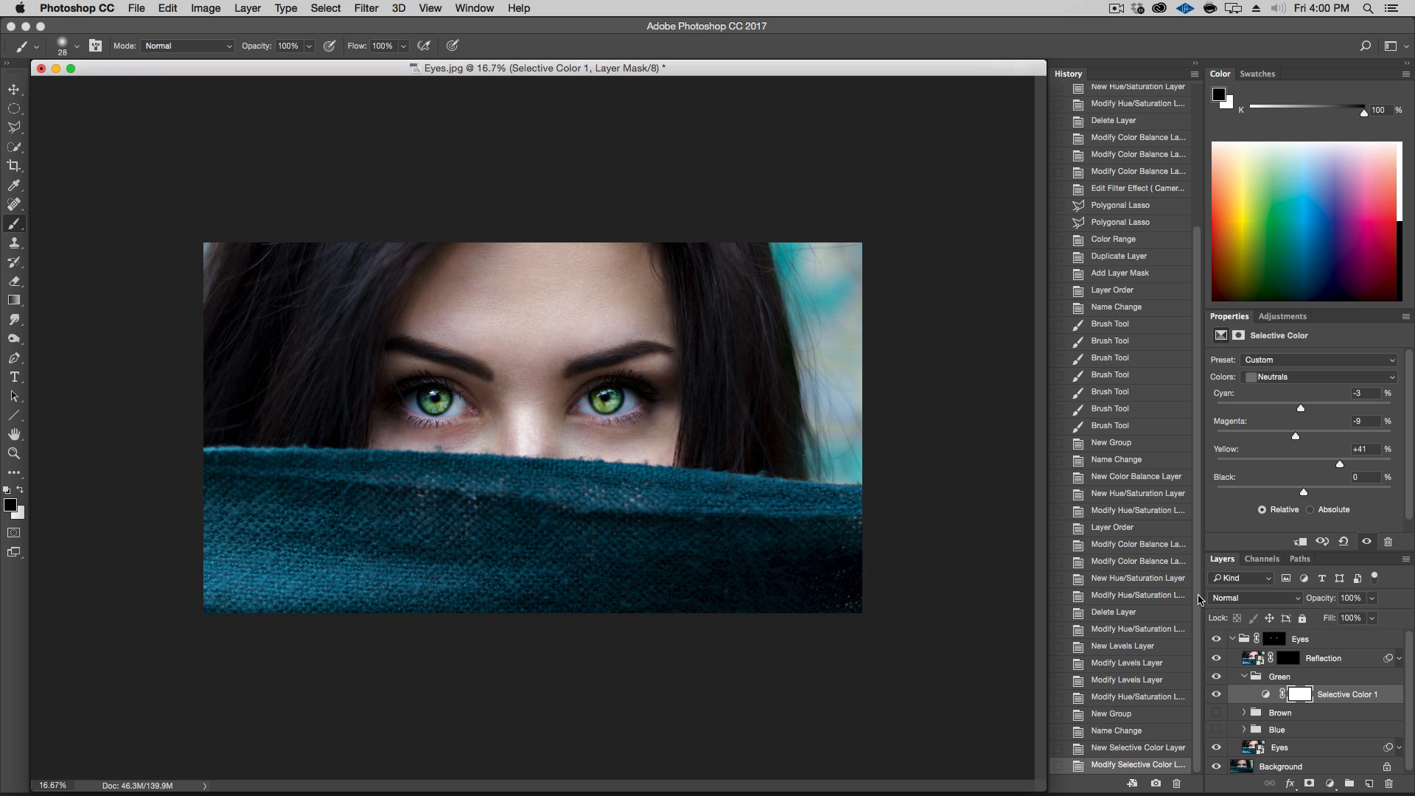
pyautogui.click(1246, 676)
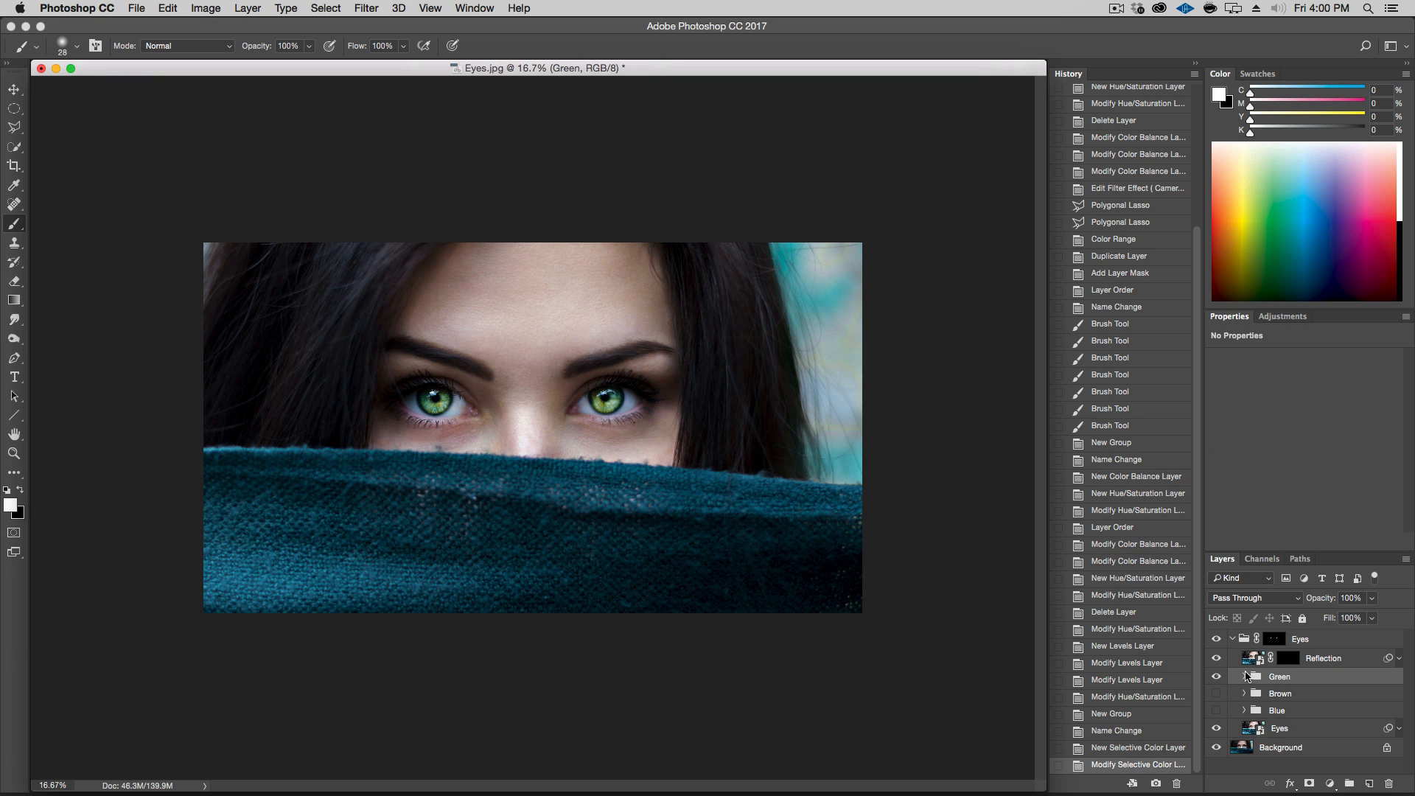